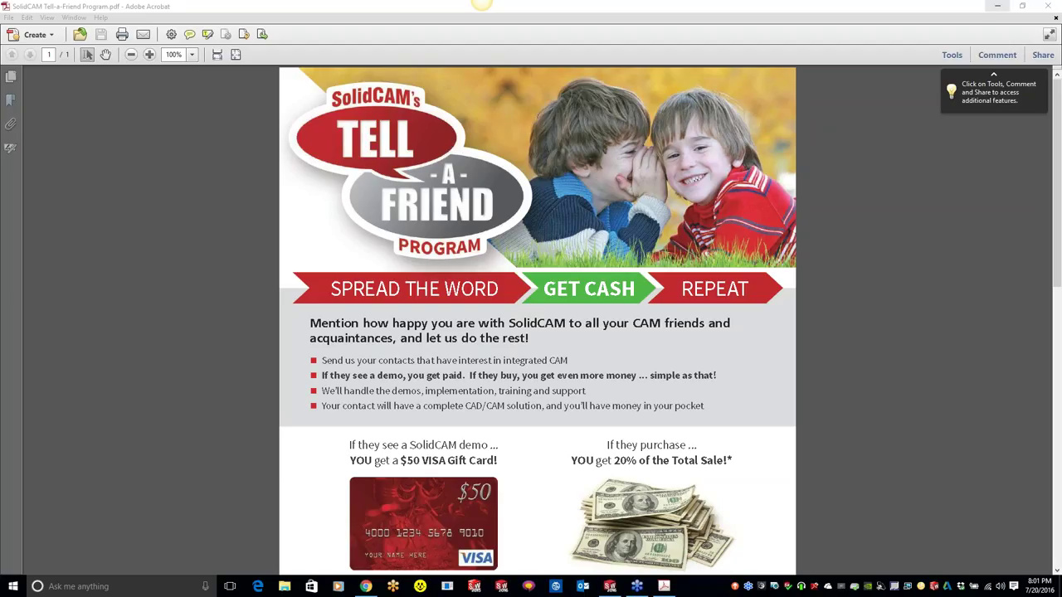
Look over the class topic flyer and the uploads on the SolidCAM University YouTube channel page.
{"action": "left_click", "coordinate": [997, 6]}
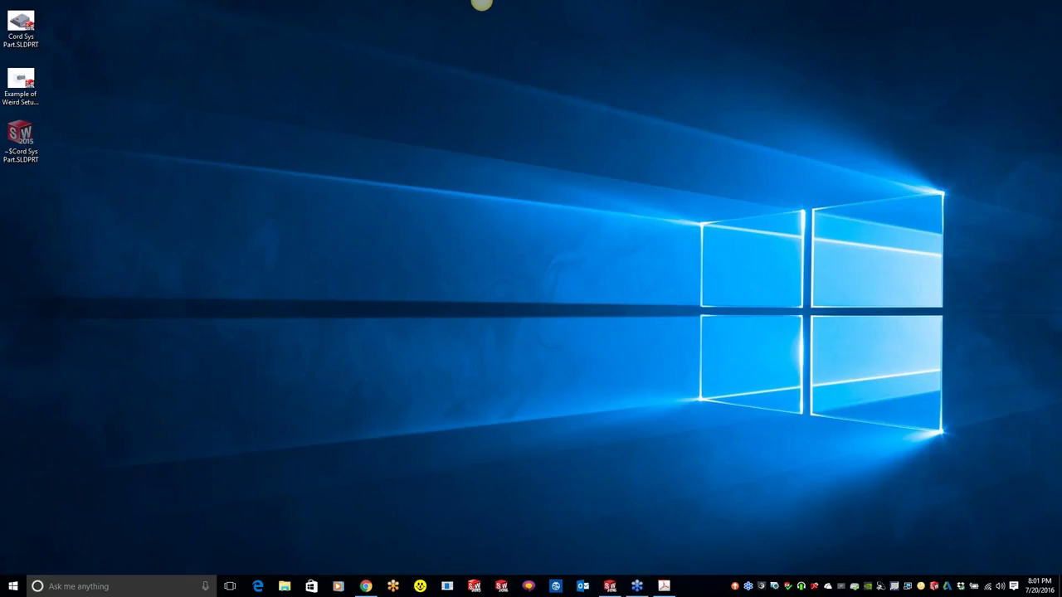
{"action": "key", "text": "alt+Tab"}
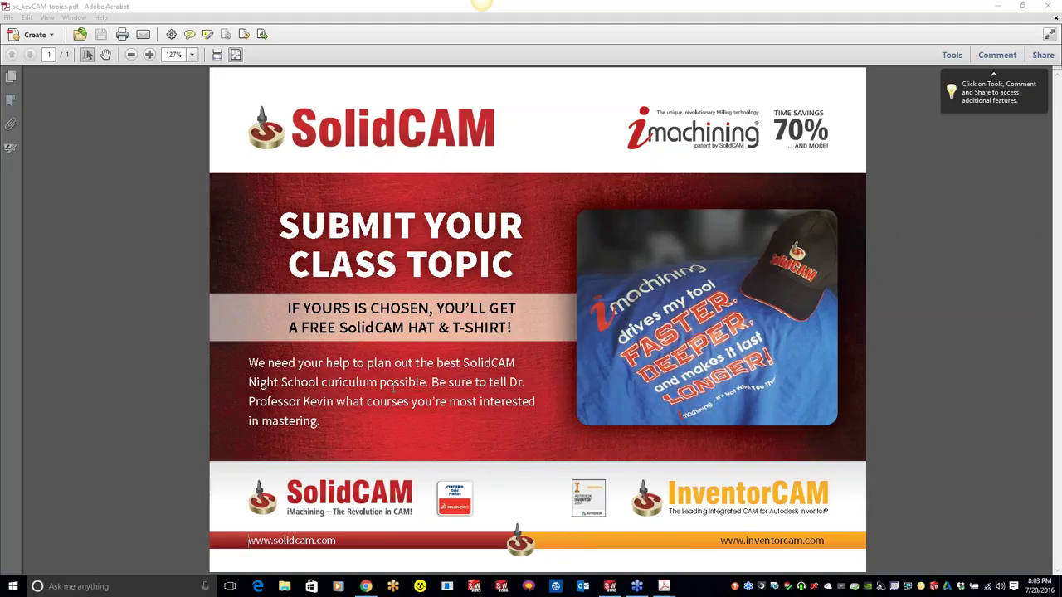
{"action": "key", "text": "alt+Tab"}
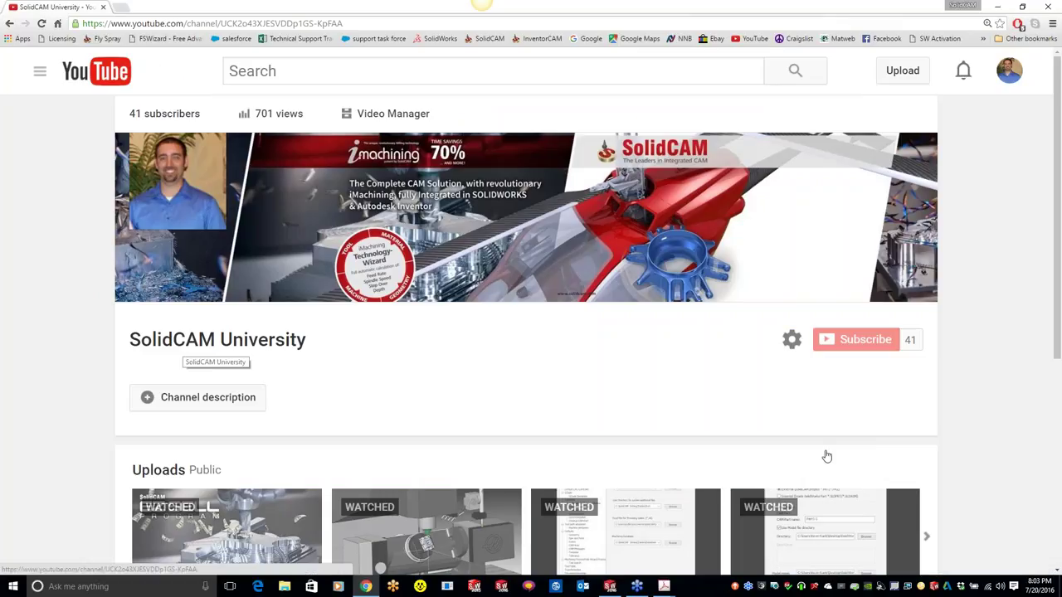
{"action": "scroll", "coordinate": [826, 457], "scroll_direction": "down", "scroll_amount": 1}
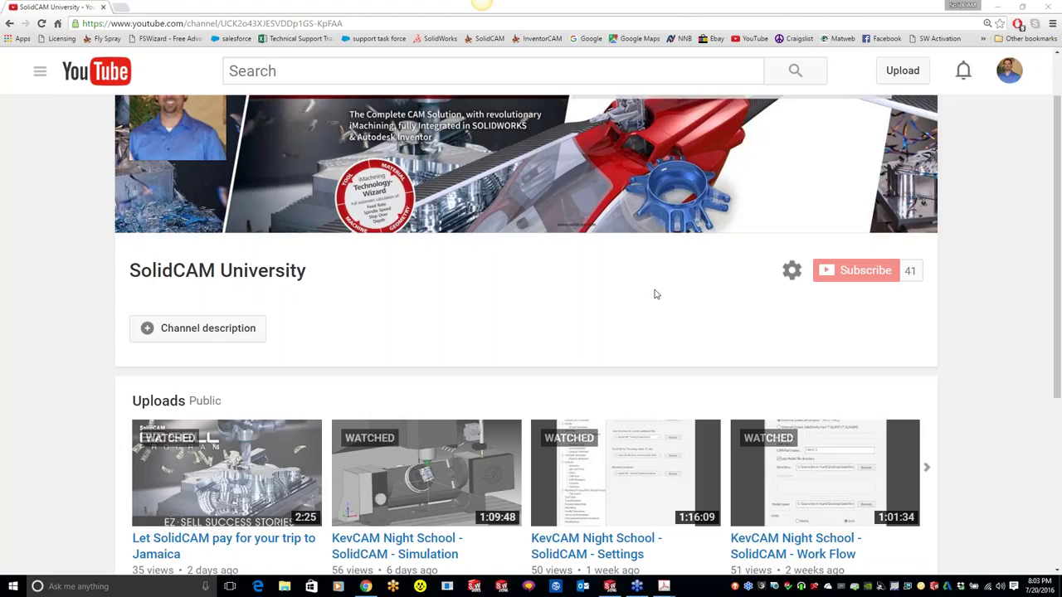
{"action": "scroll", "coordinate": [655, 294], "scroll_direction": "up", "scroll_amount": 1}
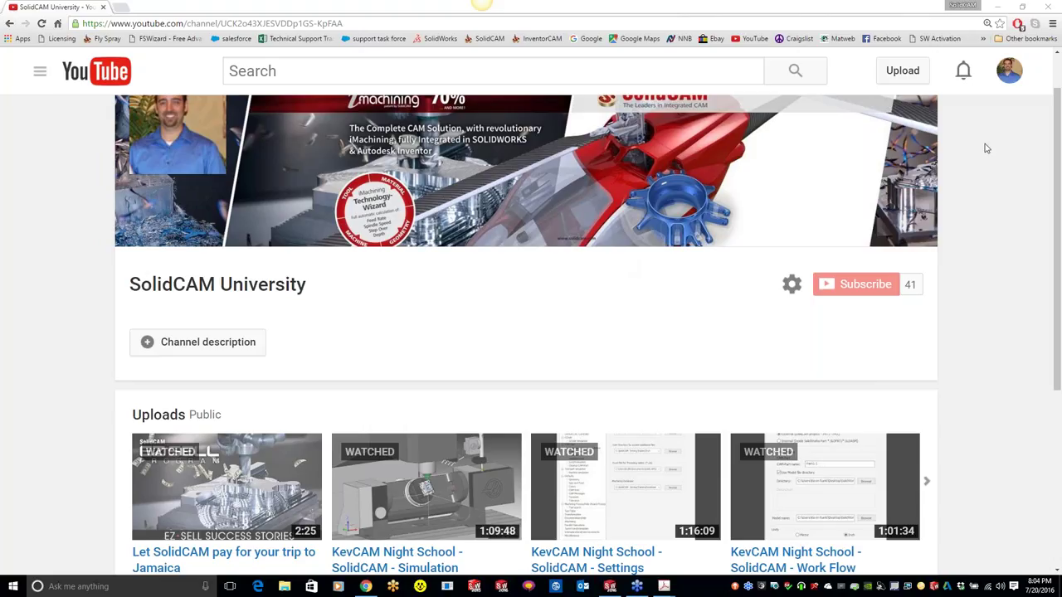
Put away the browser and PDF windows and switch to SOLIDWORKS with Cord Sys Part open.
{"action": "left_click", "coordinate": [995, 9]}
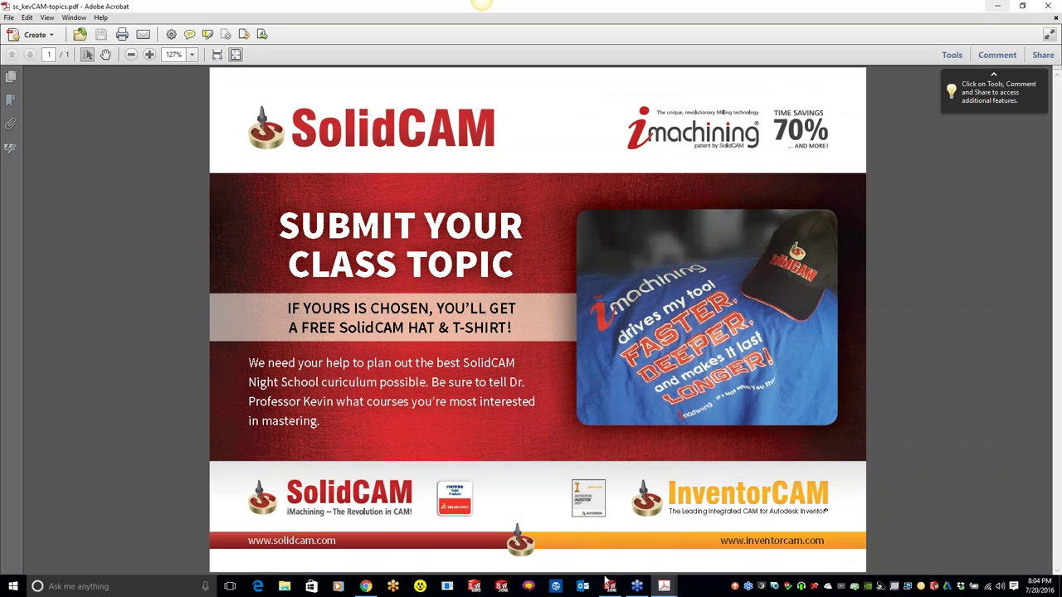
{"action": "left_click", "coordinate": [663, 586]}
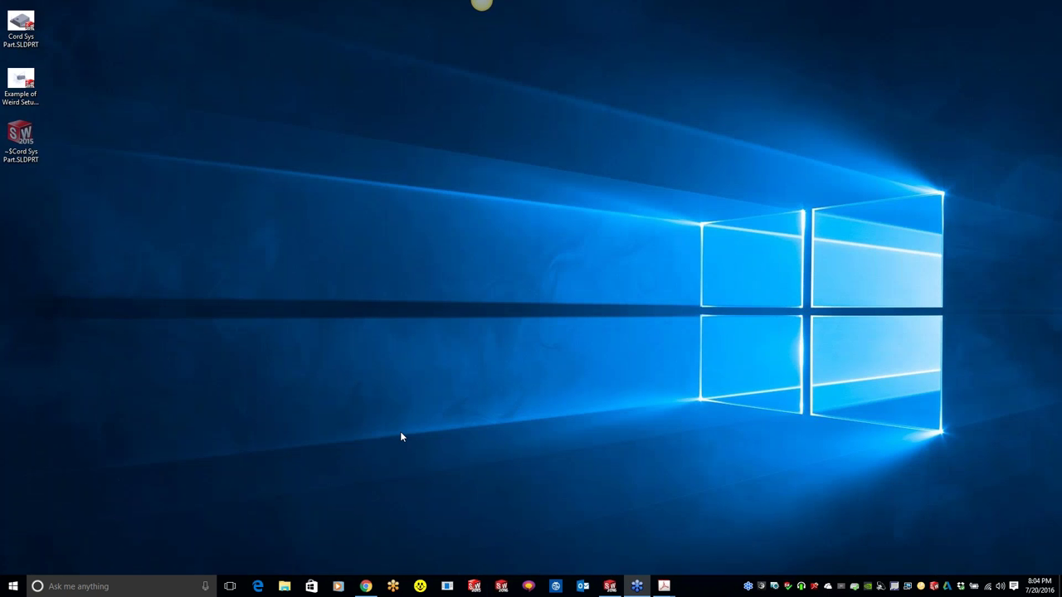
{"action": "key", "text": "alt+Tab"}
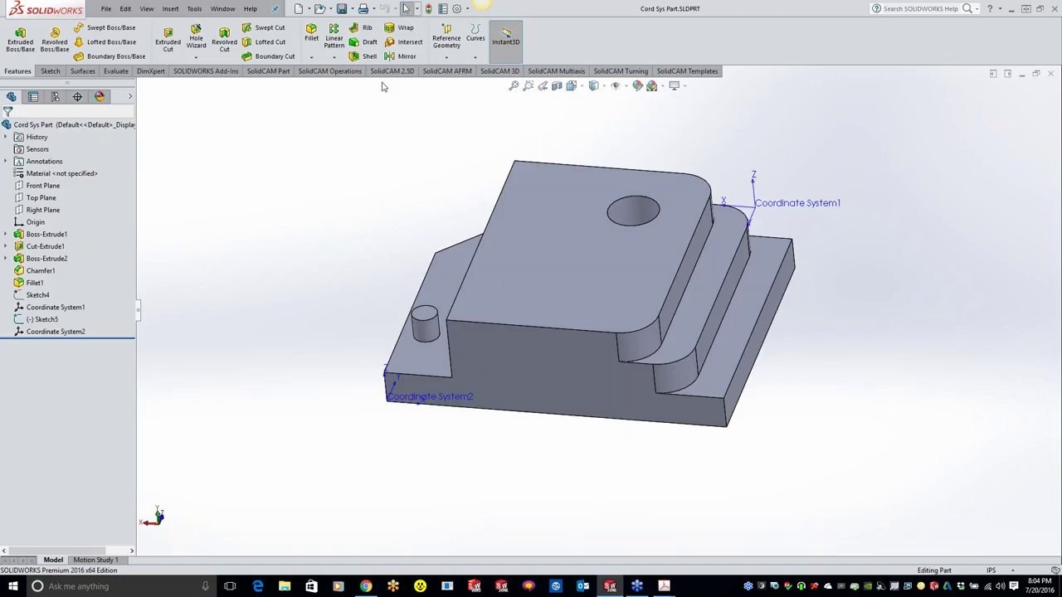
{"action": "left_click", "coordinate": [447, 57]}
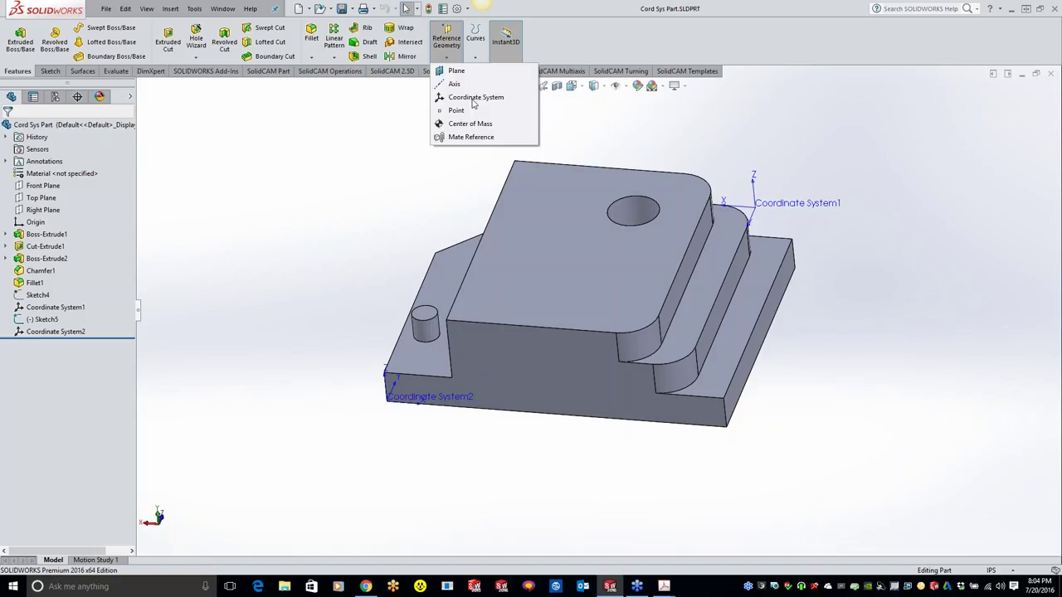
{"action": "left_click", "coordinate": [475, 97]}
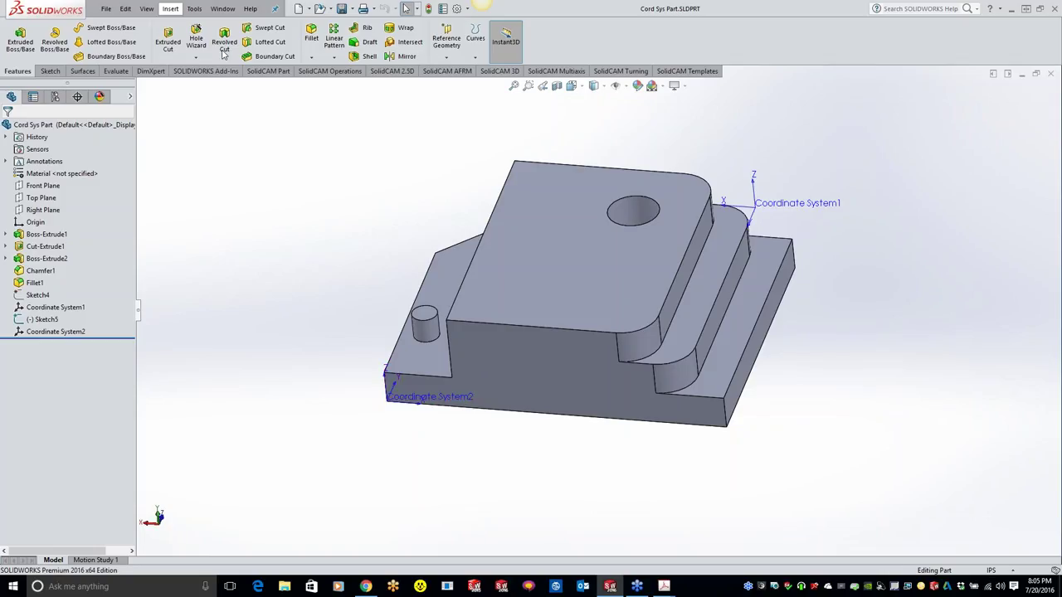
Create a new external SolidCAM milling part named Cord Sys Part, in inches, stored in the model file directory.
{"action": "left_click", "coordinate": [194, 9]}
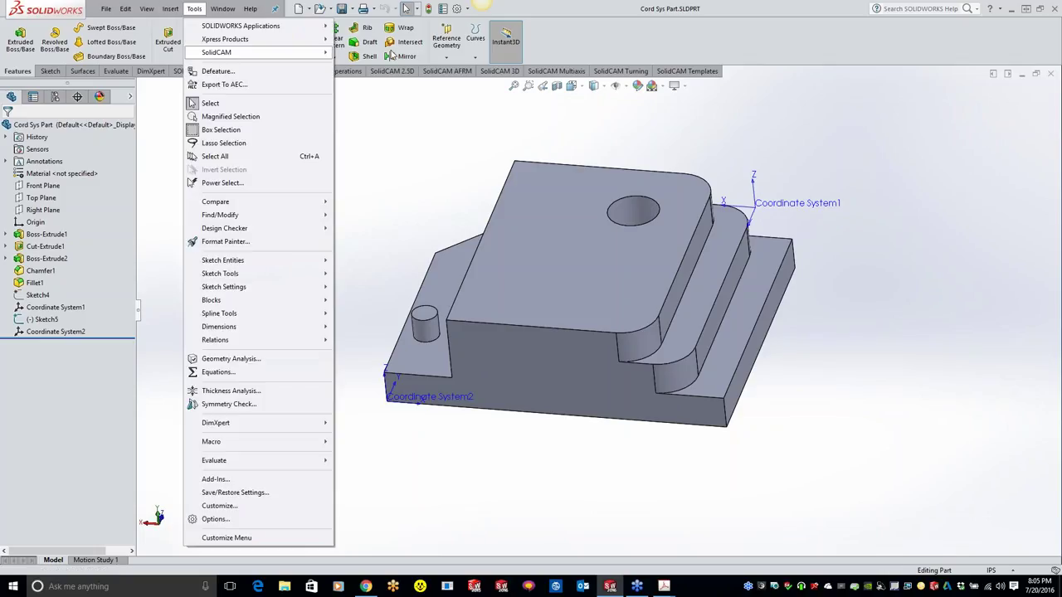
{"action": "mouse_move", "coordinate": [391, 53]}
{"action": "left_click", "coordinate": [502, 52]}
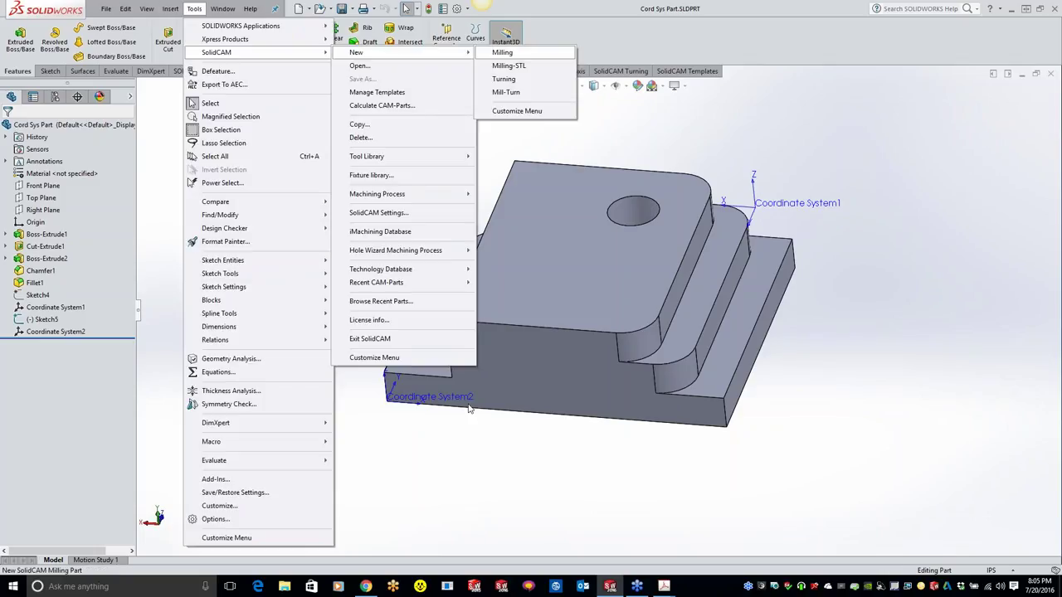
{"action": "key", "text": "Return"}
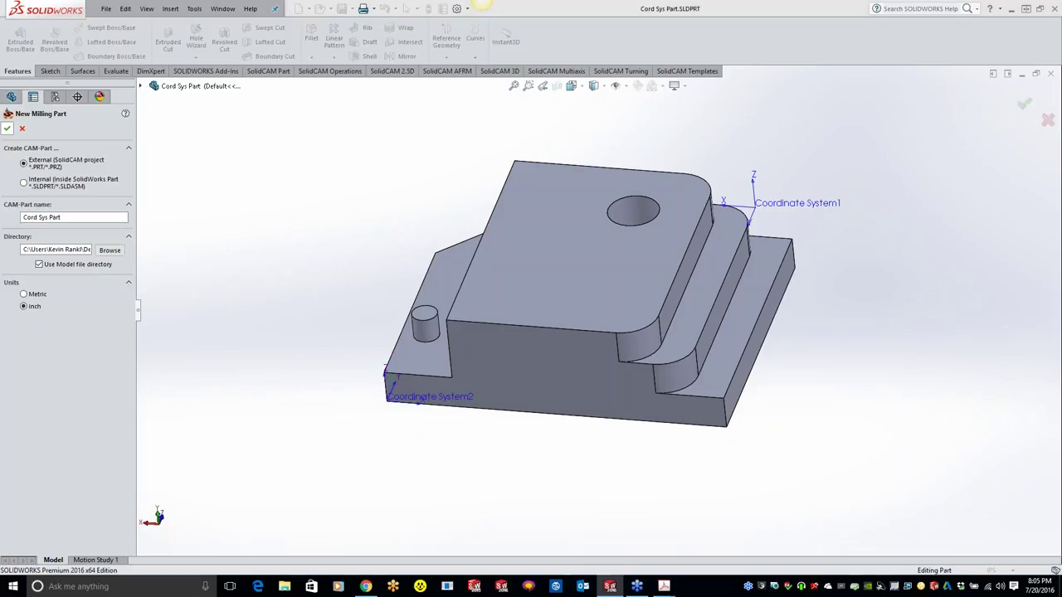
{"action": "key", "text": "Return"}
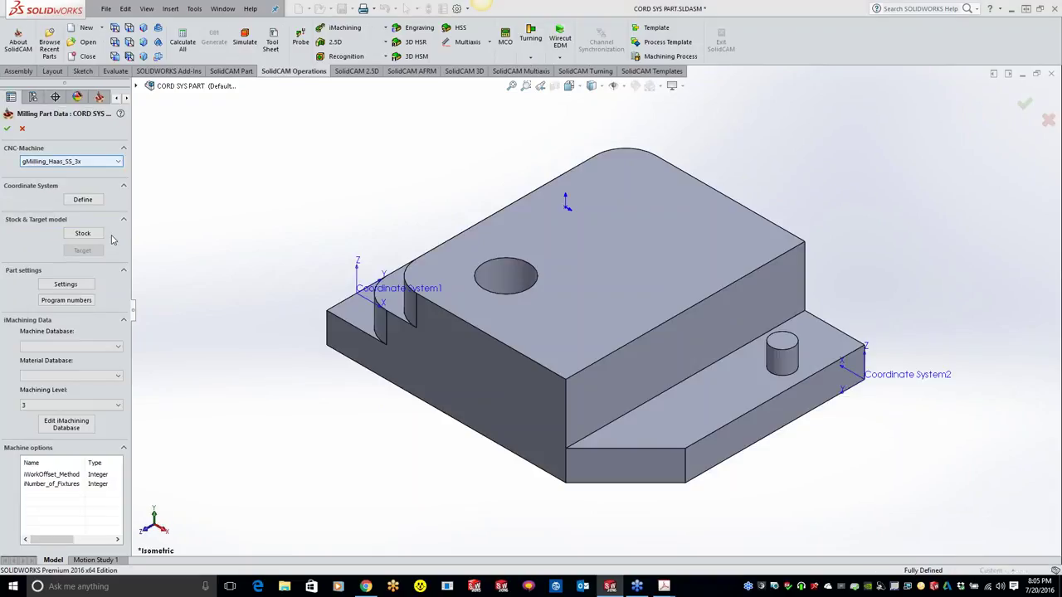
Define coordinate system 1 from the part's top face, with its origin at the top center of the model box.
{"action": "left_click", "coordinate": [83, 200]}
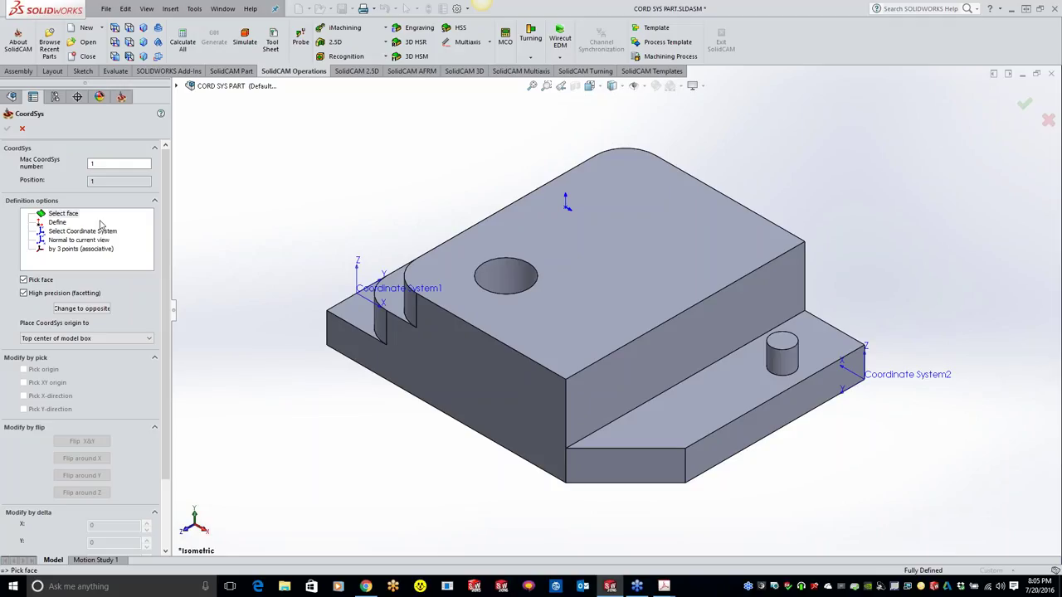
{"action": "left_click", "coordinate": [57, 215]}
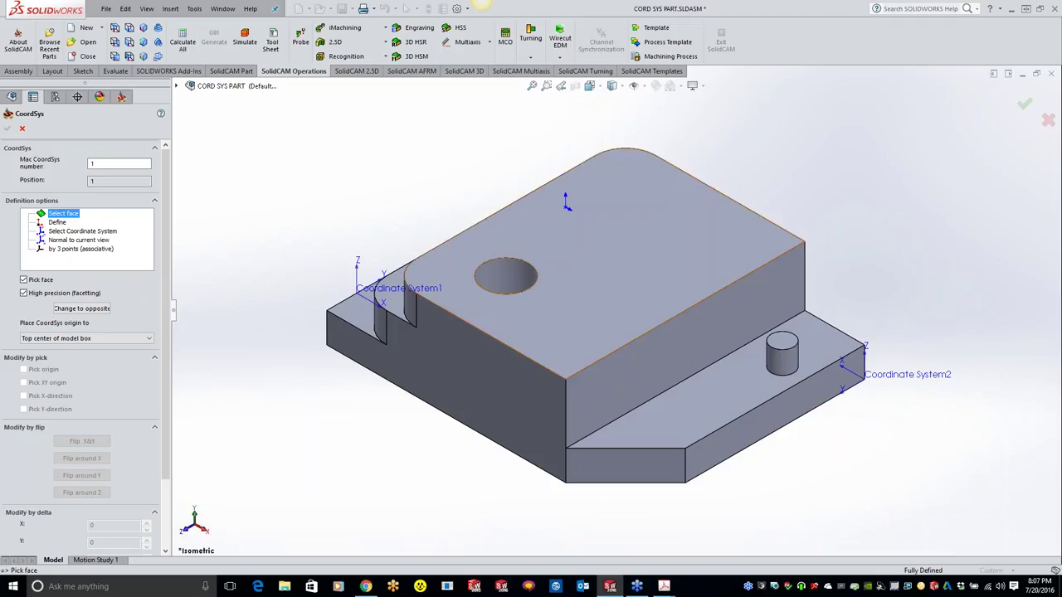
{"action": "left_click", "coordinate": [581, 249]}
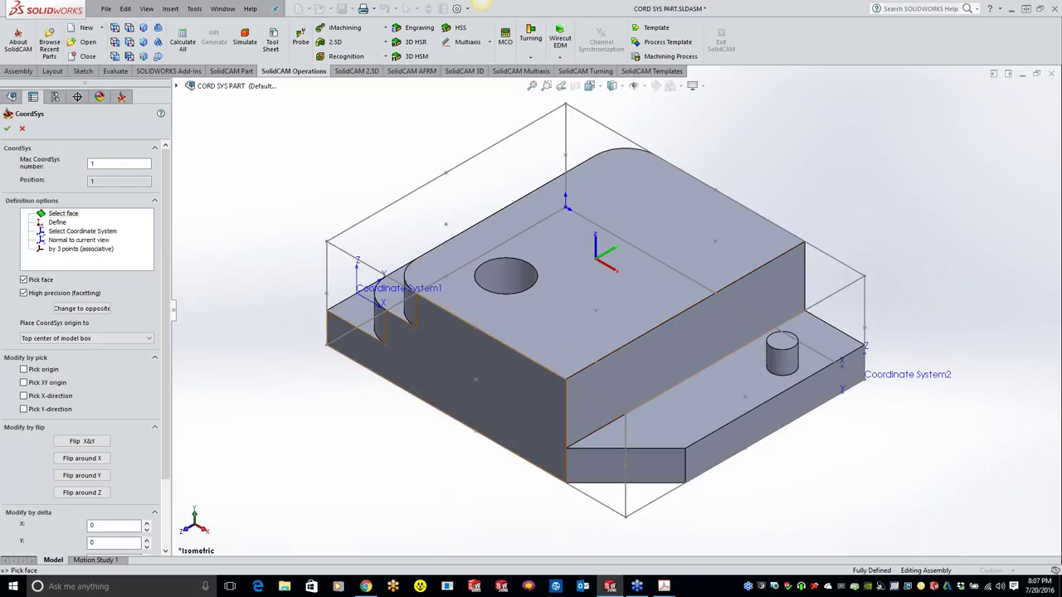
Move the coordinate system origin to a top corner of the model box, and on to the end of the top face's rounded corner.
{"action": "middle_click_drag", "start_coordinate": [390, 332], "coordinate": [461, 323]}
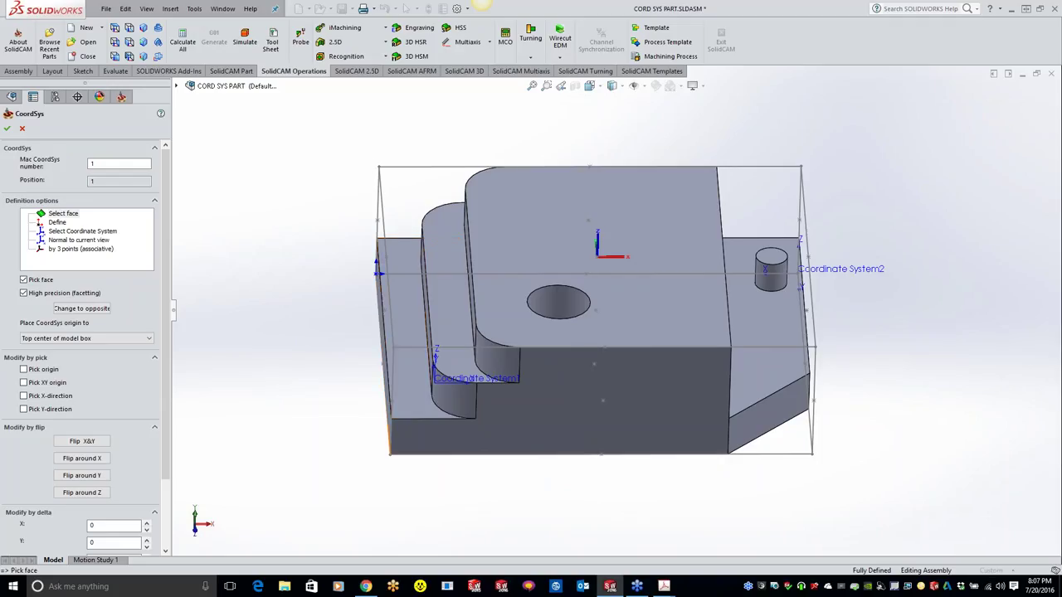
{"action": "middle_click_drag", "start_coordinate": [530, 348], "coordinate": [593, 340]}
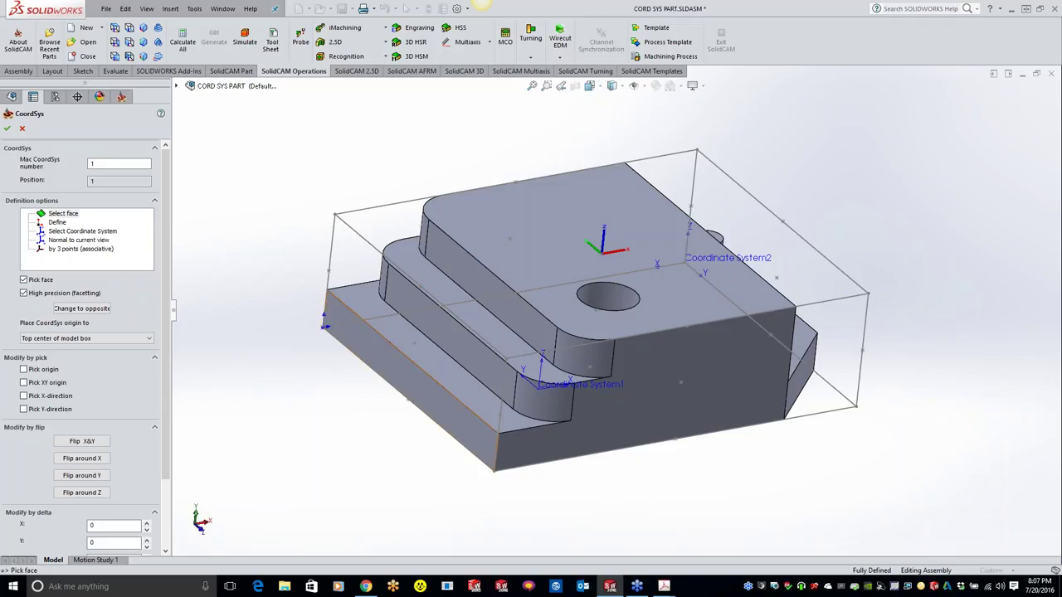
{"action": "middle_click_drag", "start_coordinate": [531, 298], "coordinate": [497, 373]}
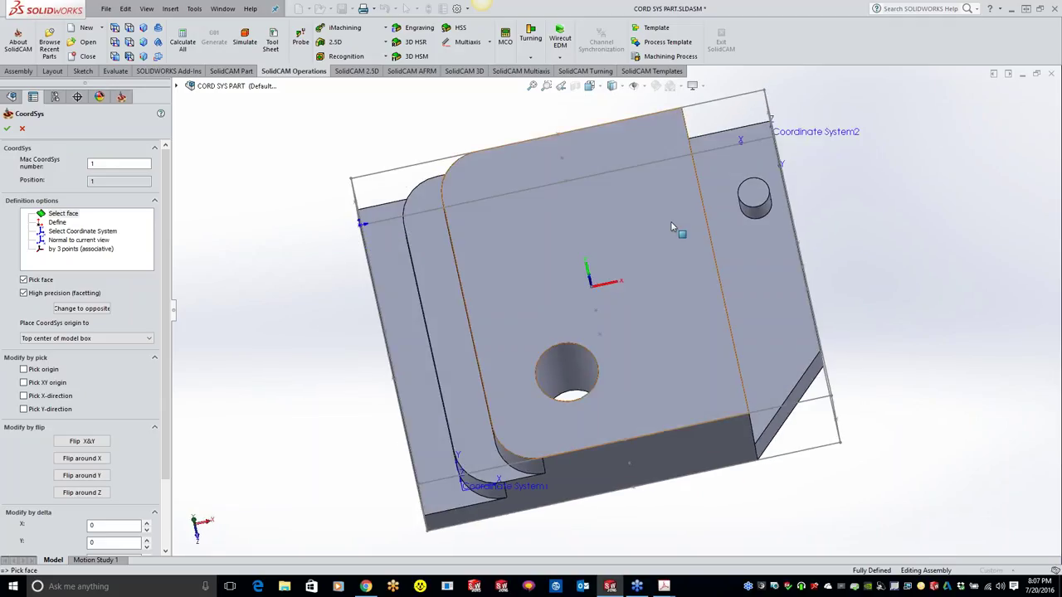
{"action": "middle_click_drag", "start_coordinate": [671, 226], "coordinate": [661, 217]}
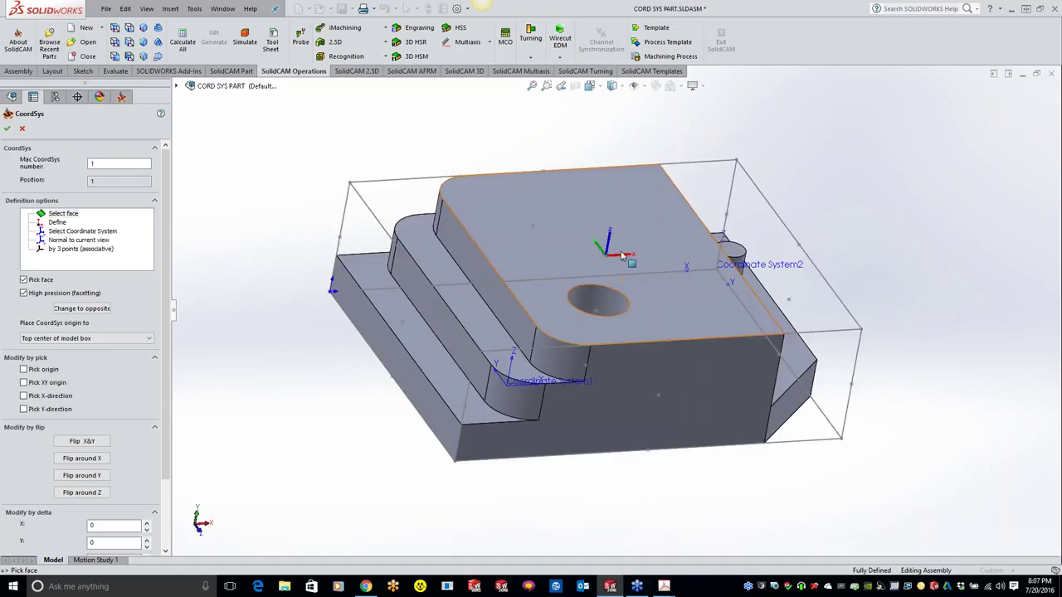
{"action": "middle_click_drag", "start_coordinate": [622, 255], "coordinate": [592, 278]}
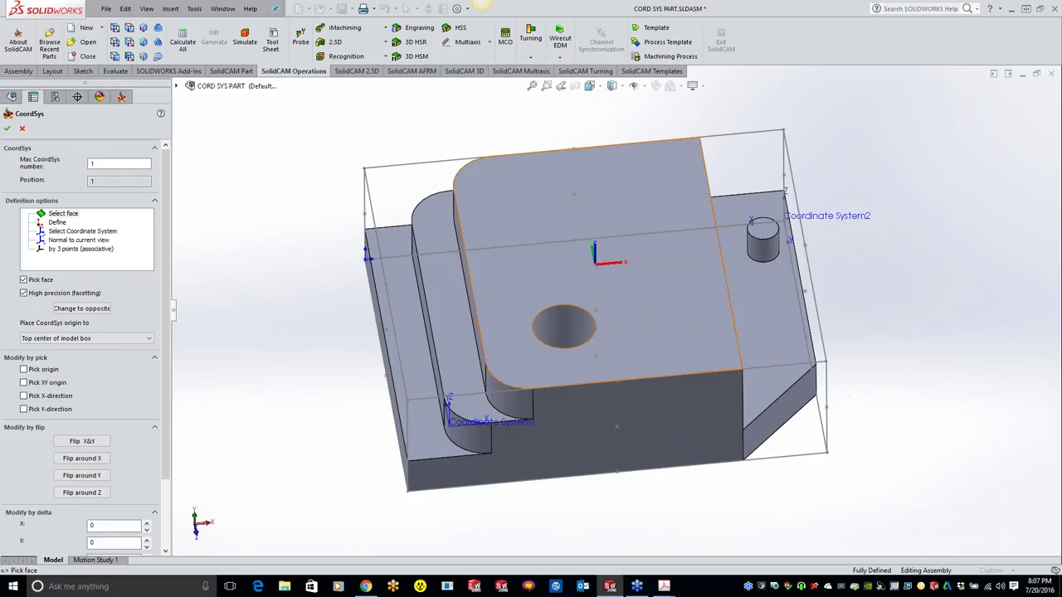
{"action": "left_click", "coordinate": [24, 370]}
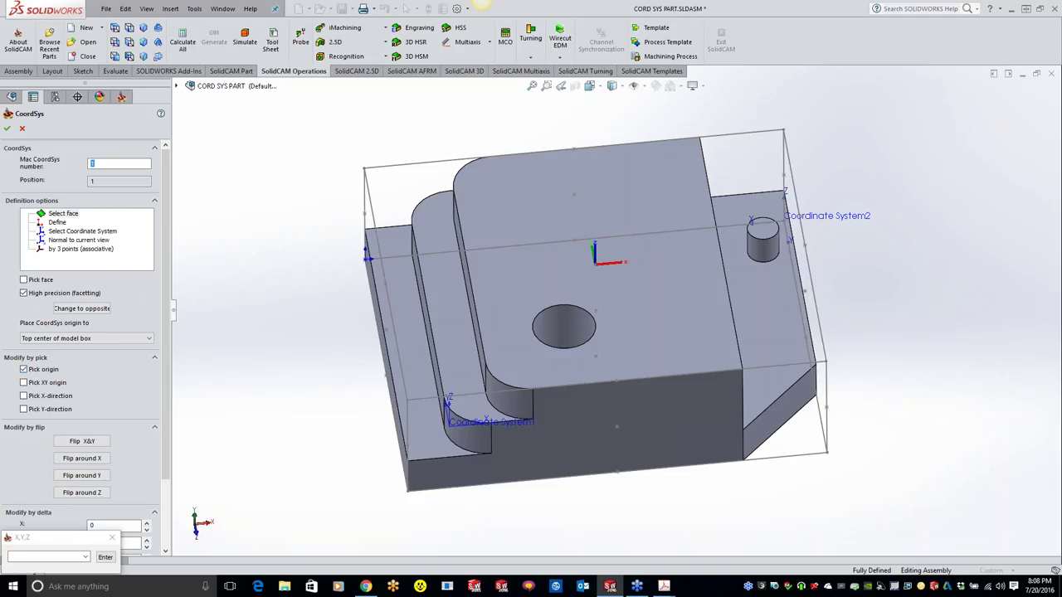
{"action": "left_click", "coordinate": [364, 168]}
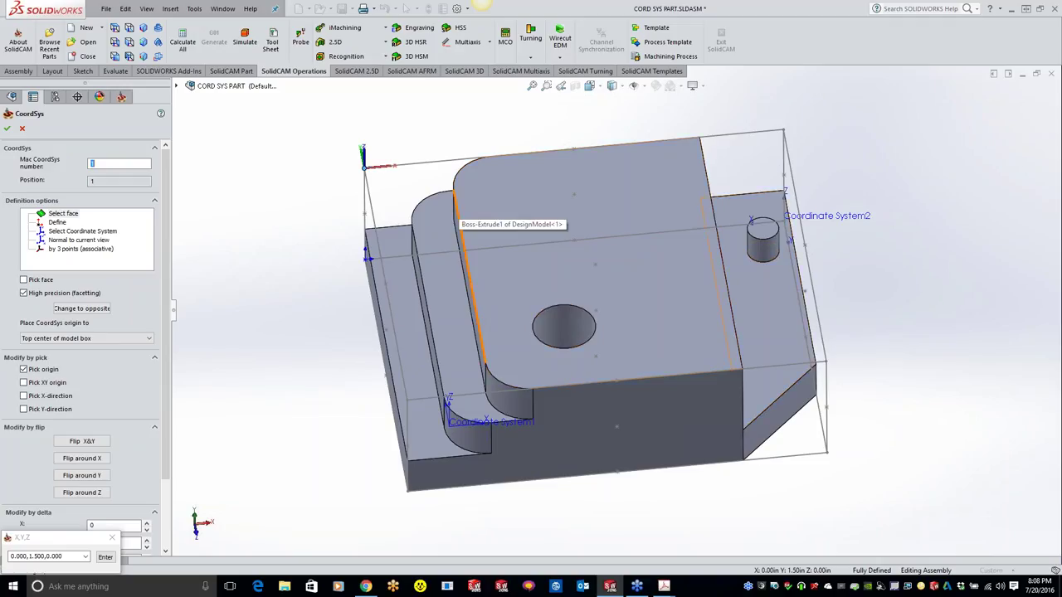
{"action": "left_click", "coordinate": [453, 189]}
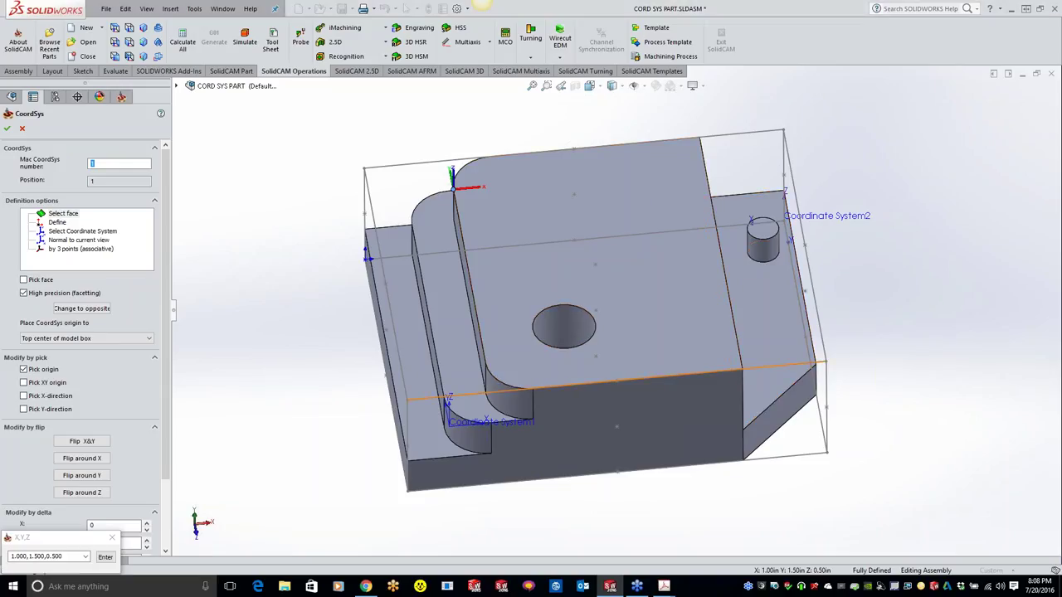
Set the coordinate system origin placement to the top corner of the model box.
{"action": "left_click", "coordinate": [60, 214]}
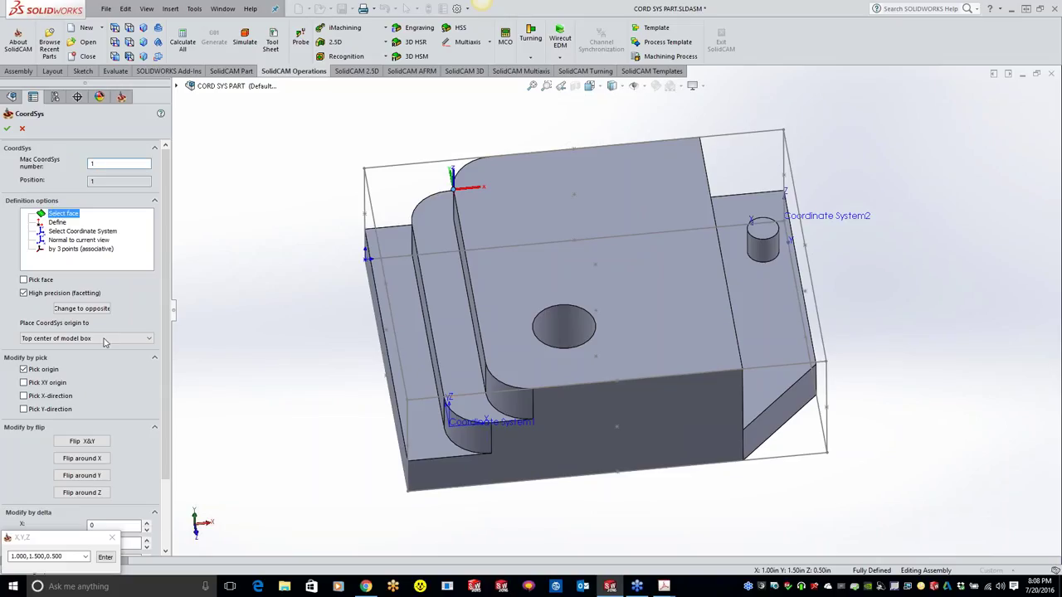
{"action": "left_click", "coordinate": [106, 339]}
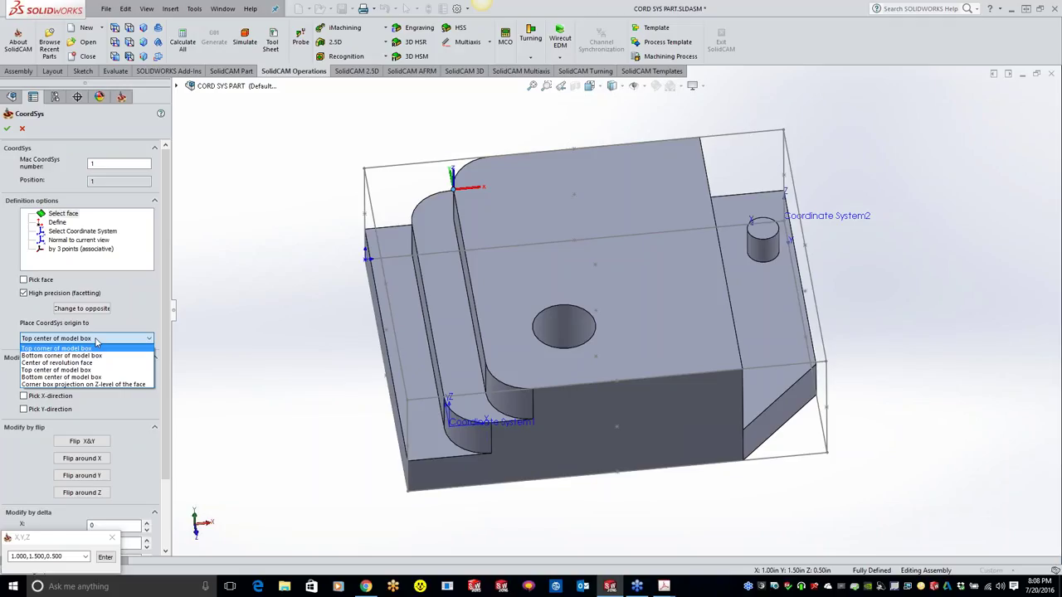
{"action": "left_click", "coordinate": [96, 339]}
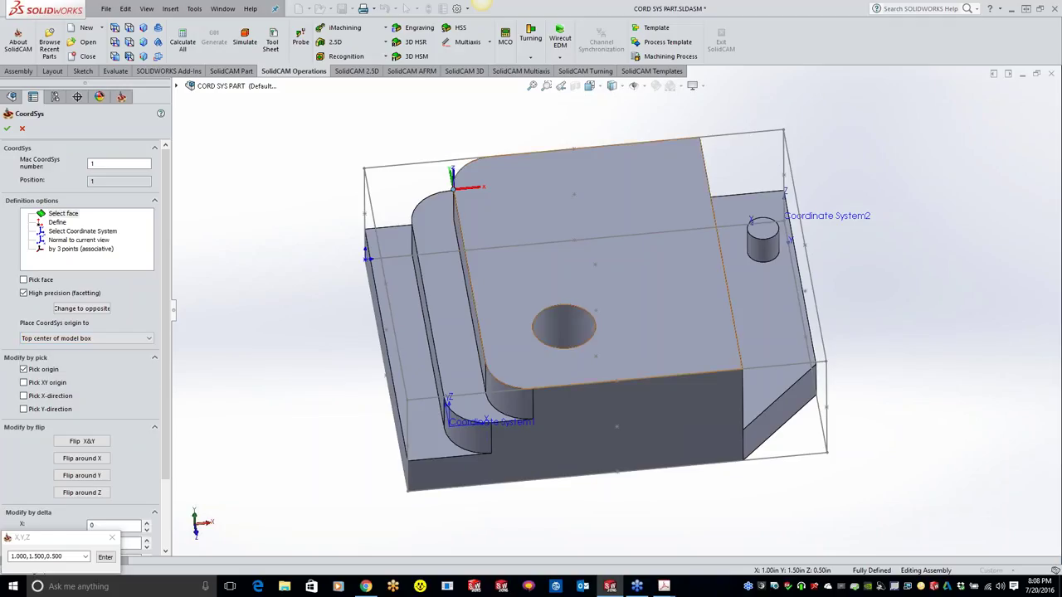
{"action": "left_click", "coordinate": [64, 339]}
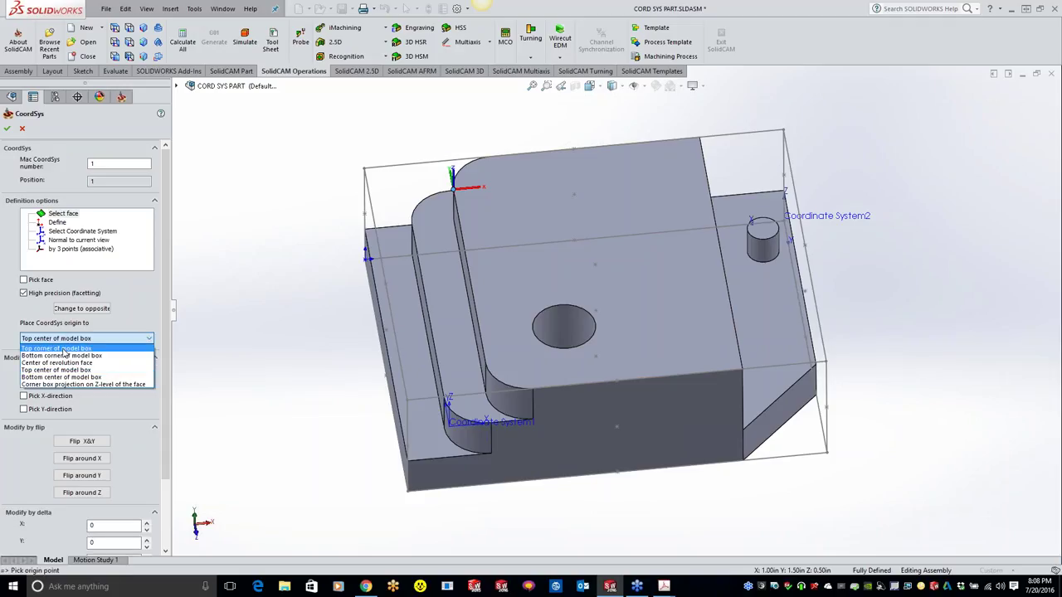
{"action": "left_click", "coordinate": [64, 349]}
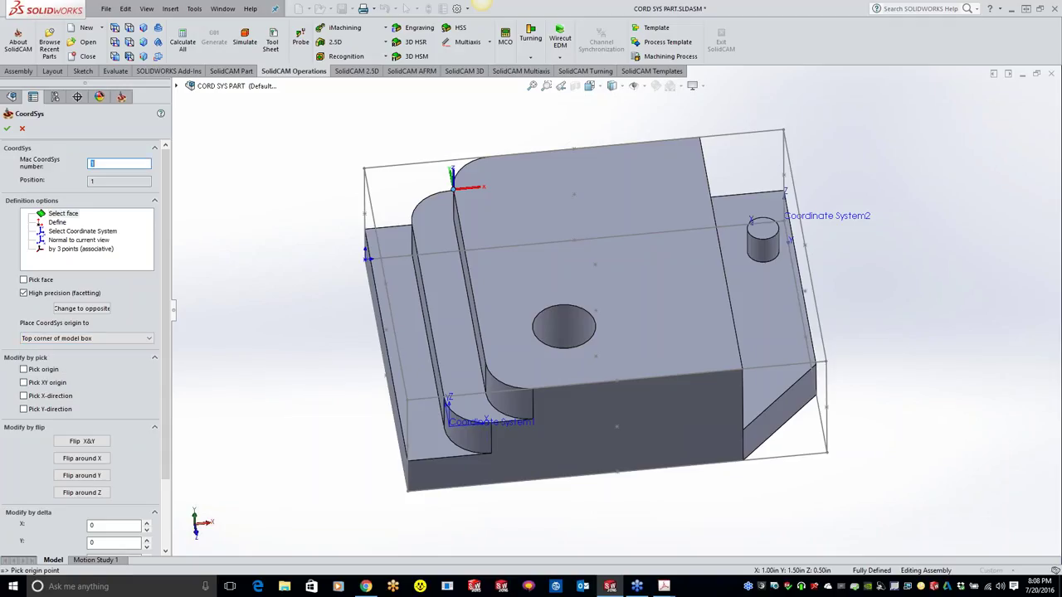
Restart the coordinate system definition and pick the part's top face, placing the origin at the top corner of the model box.
{"action": "left_click", "coordinate": [64, 213]}
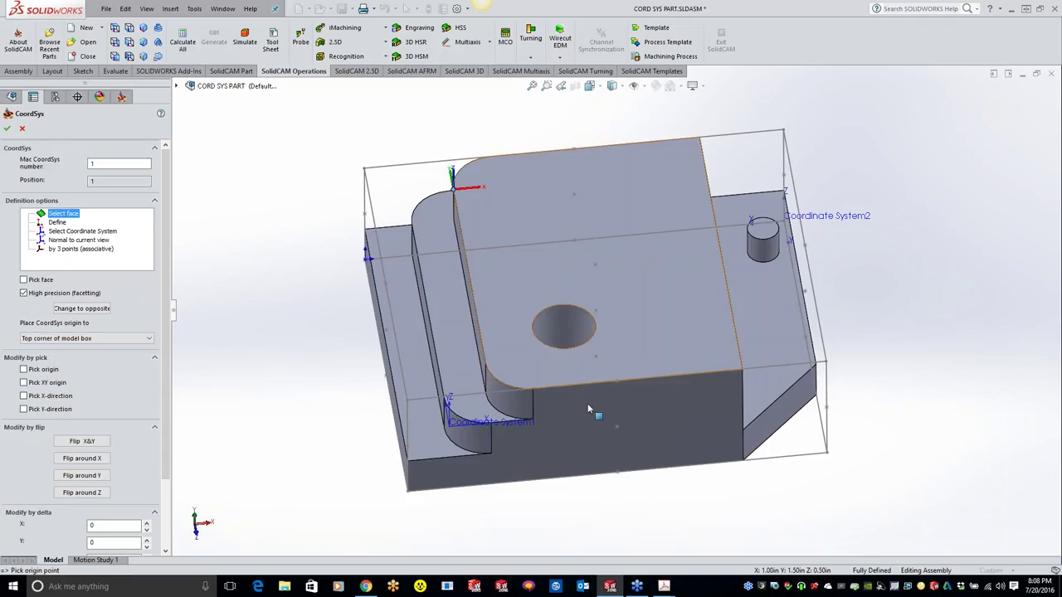
{"action": "left_click", "coordinate": [587, 406]}
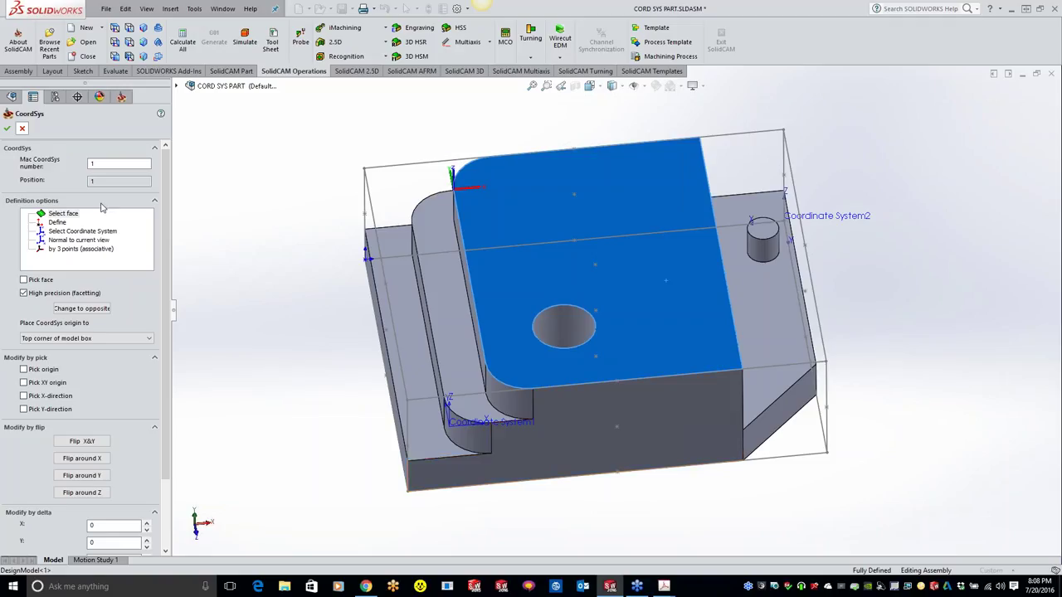
{"action": "key", "text": "Escape"}
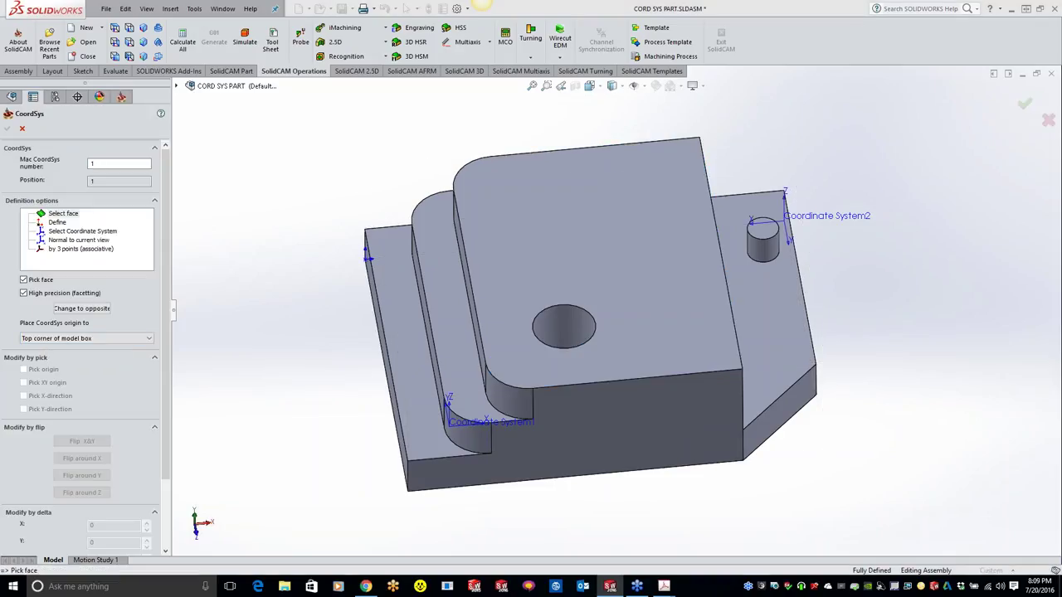
{"action": "left_click", "coordinate": [522, 235]}
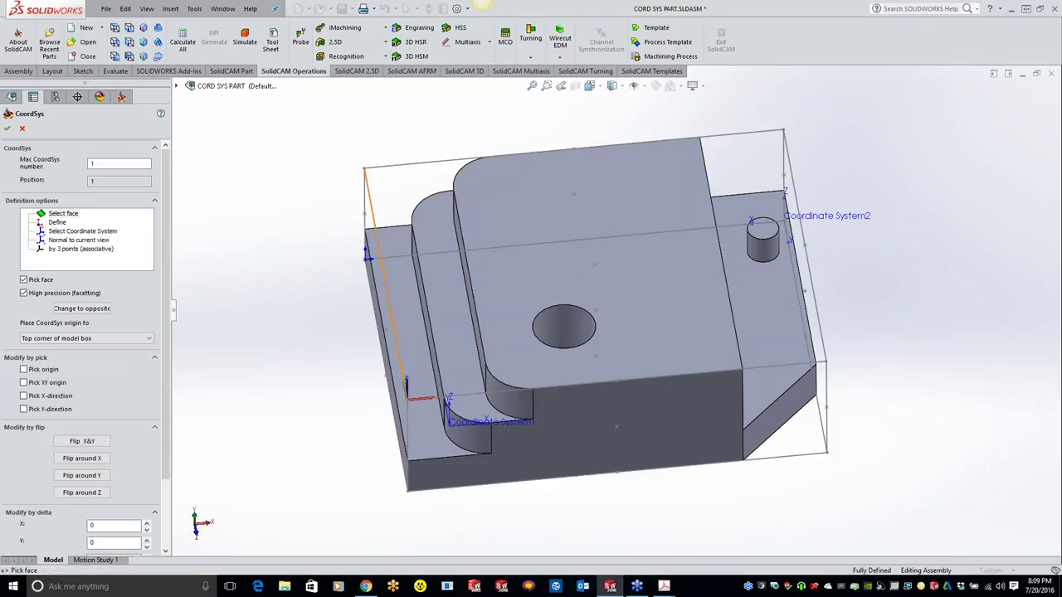
Move the coordinate system origin to the back top corner of the model box beside the pin, and on to its two front bottom corners.
{"action": "left_click", "coordinate": [115, 340]}
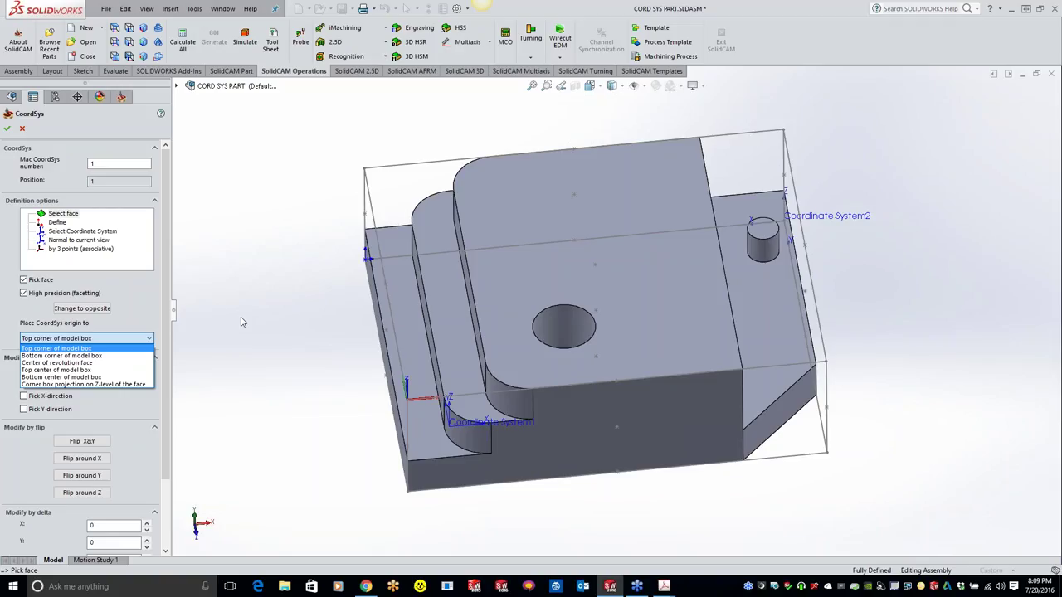
{"action": "left_click", "coordinate": [449, 408]}
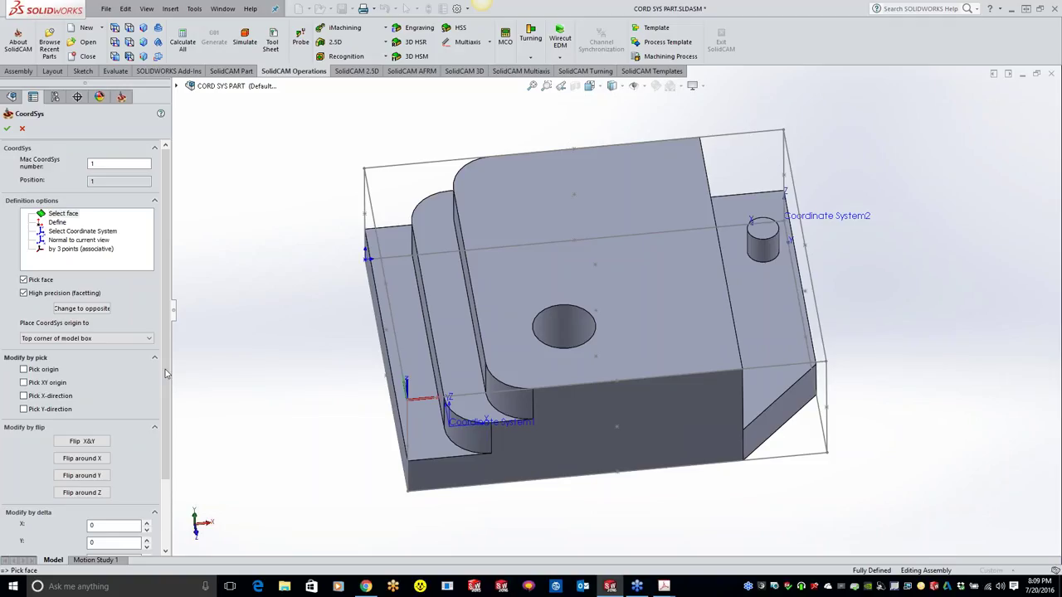
{"action": "left_click", "coordinate": [24, 369]}
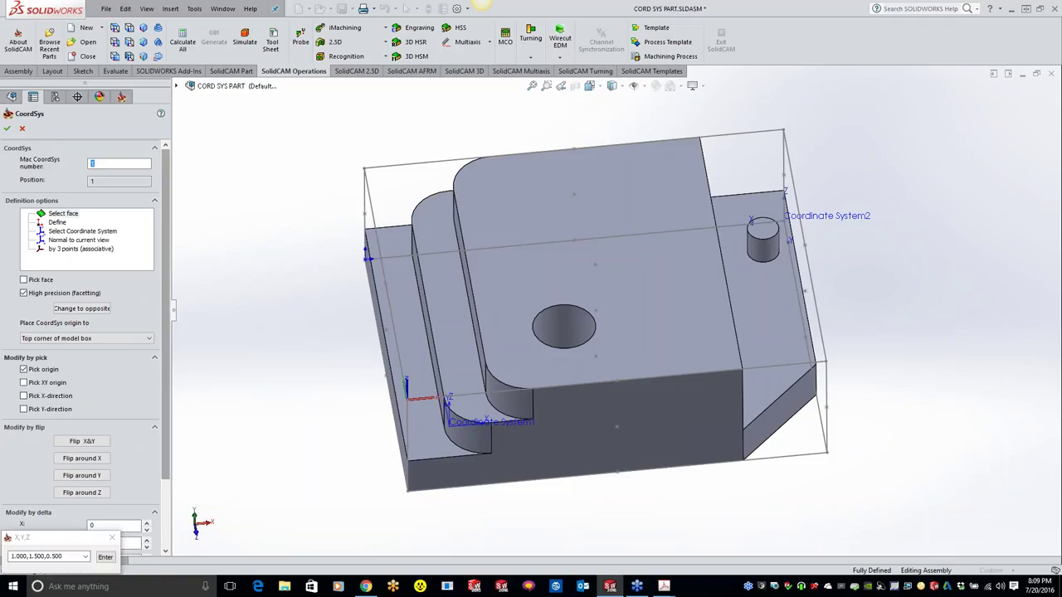
{"action": "left_click", "coordinate": [783, 130]}
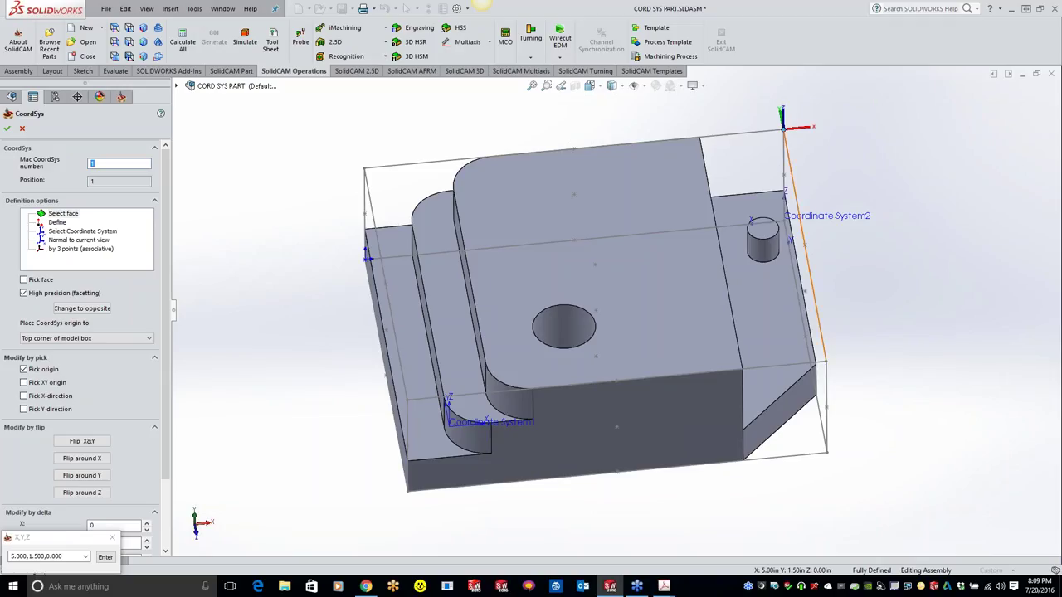
{"action": "left_click", "coordinate": [113, 339]}
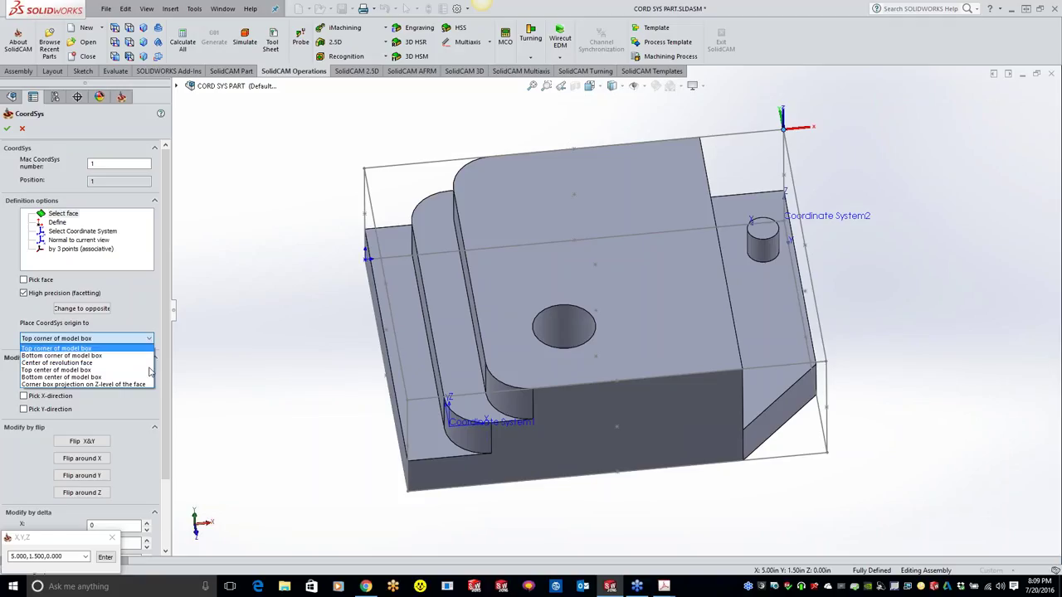
{"action": "left_click", "coordinate": [409, 505]}
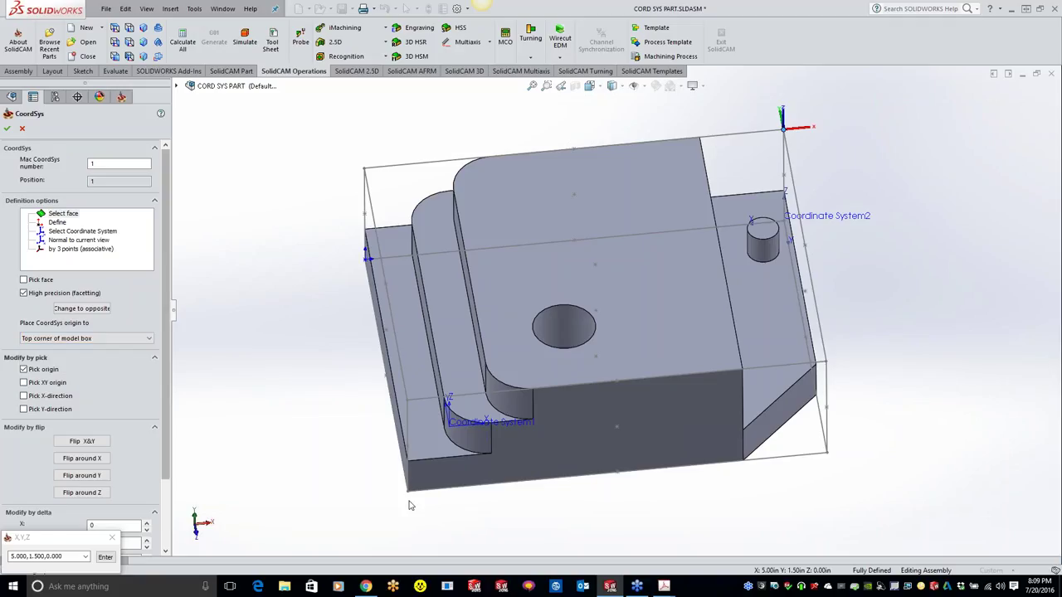
{"action": "left_click", "coordinate": [832, 484]}
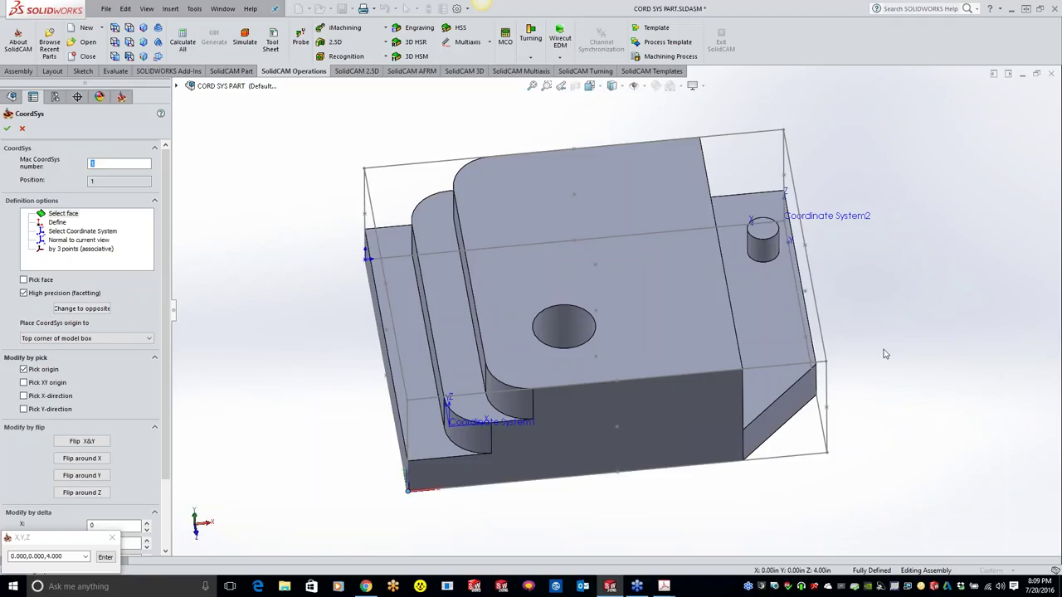
Try placing the origin at the center of the hole's revolution face and switching it to the opposite side, and discard the definition.
{"action": "left_click", "coordinate": [92, 338]}
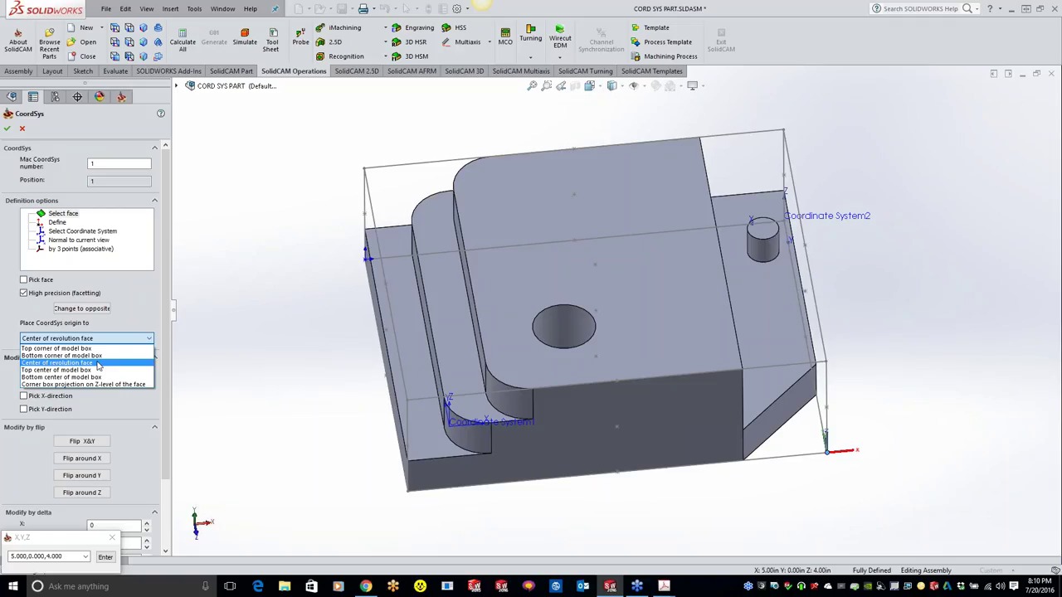
{"action": "left_click", "coordinate": [97, 364]}
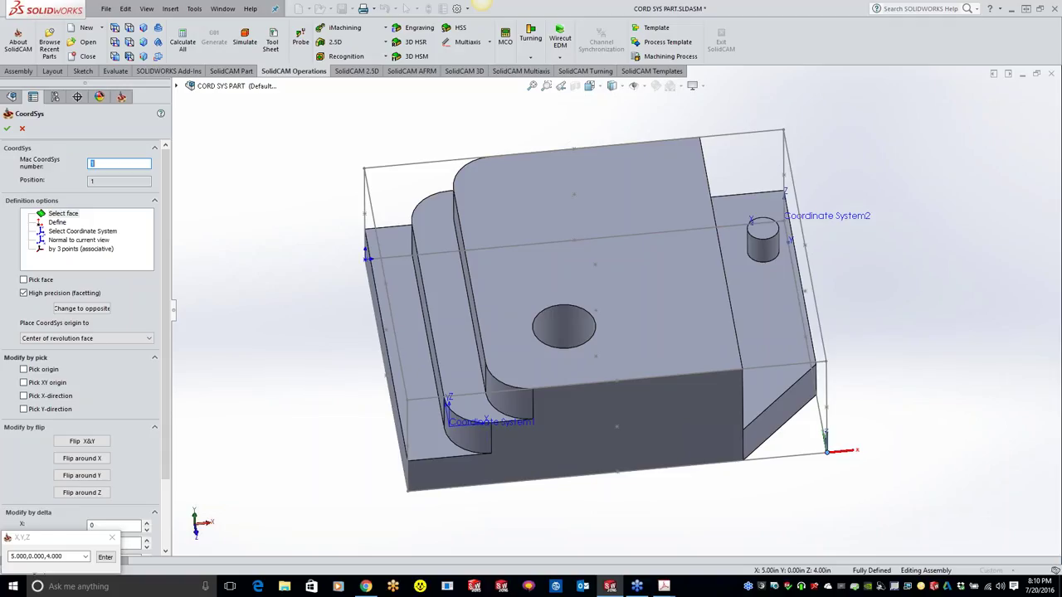
{"action": "left_click", "coordinate": [568, 329]}
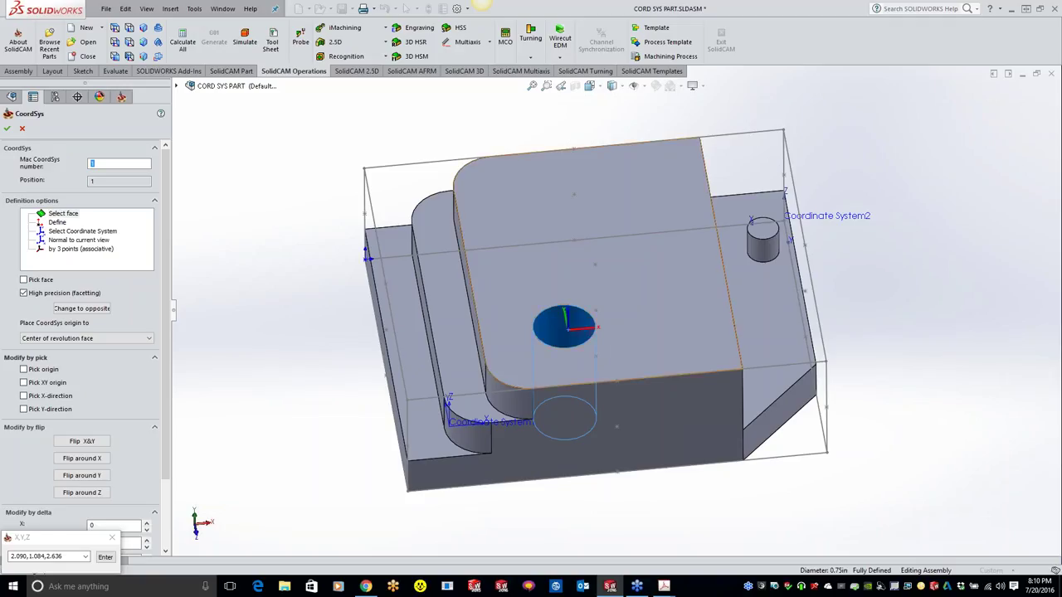
{"action": "left_click", "coordinate": [82, 308]}
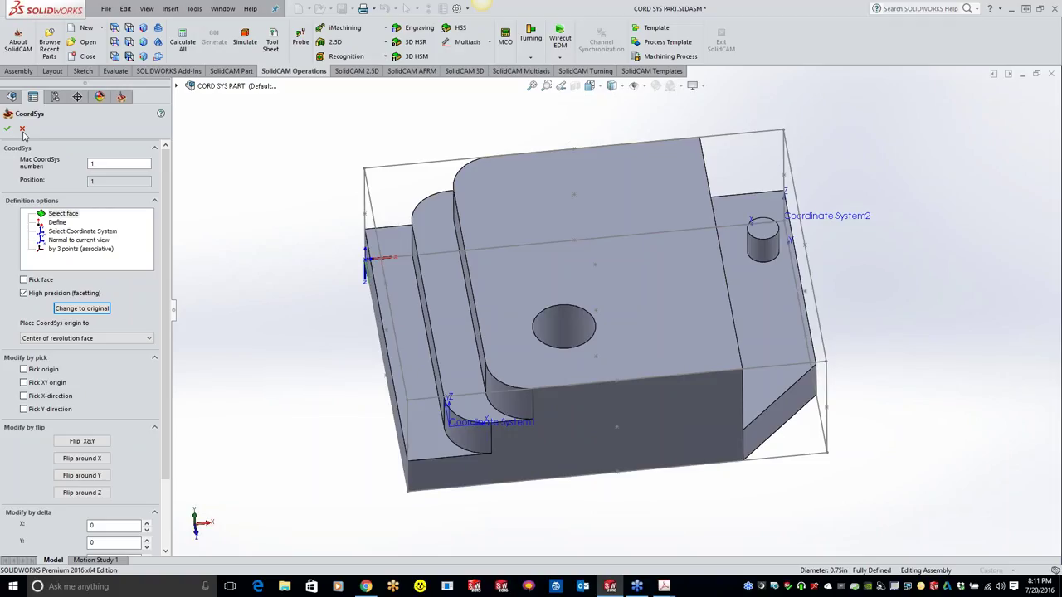
{"action": "left_click", "coordinate": [22, 130]}
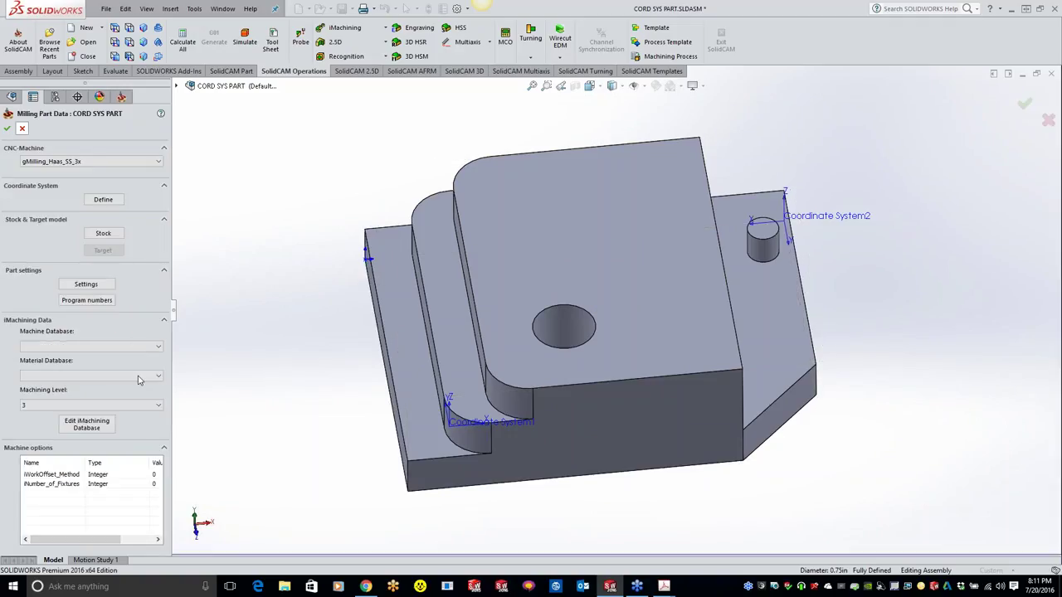
Redefine the coordinate system at the hole's center, switch it to the opposite end of the hole, and restore the original direction.
{"action": "left_click", "coordinate": [103, 199]}
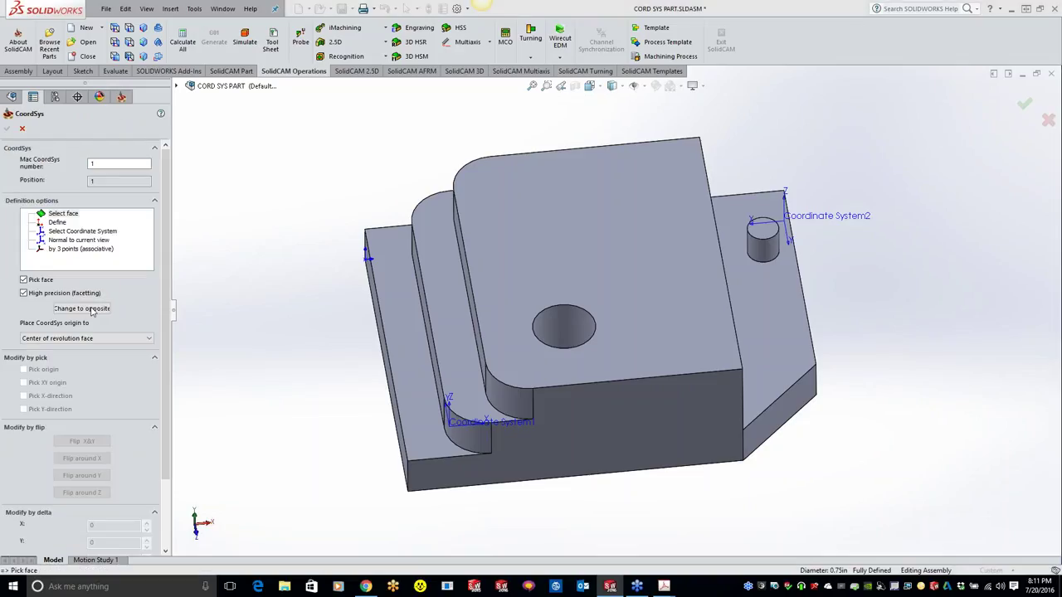
{"action": "left_click", "coordinate": [91, 309]}
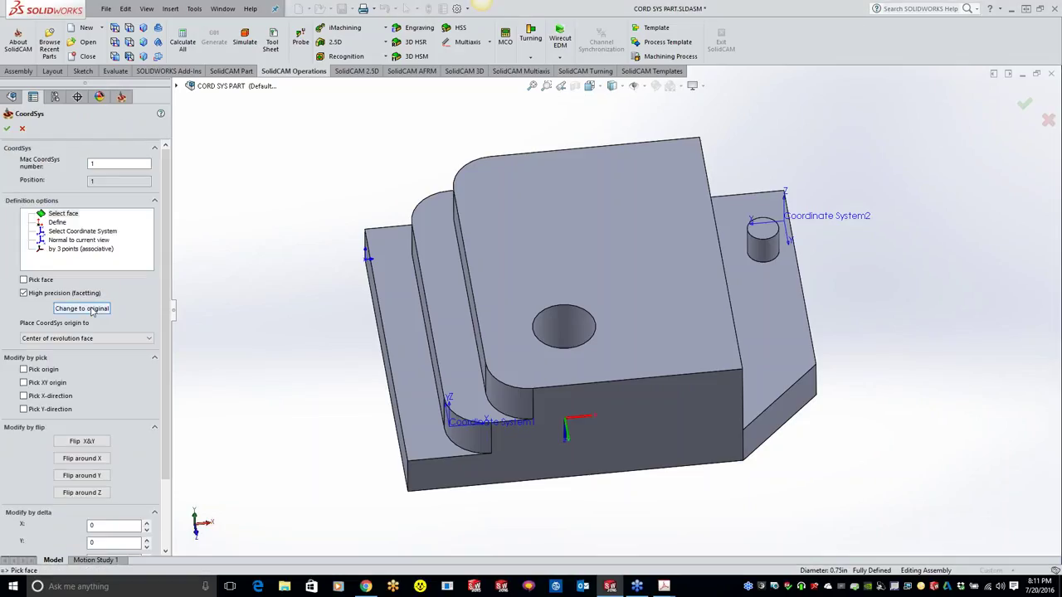
{"action": "left_click", "coordinate": [91, 309]}
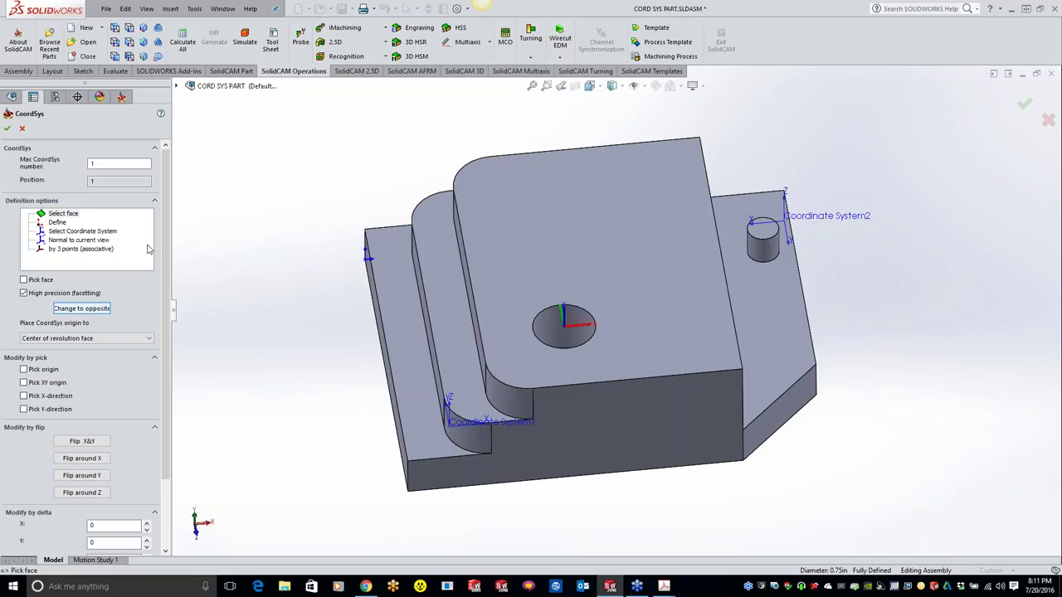
Set the origin placement to the top center of the model box, review the other placement options, and discard the definition.
{"action": "left_click", "coordinate": [148, 337]}
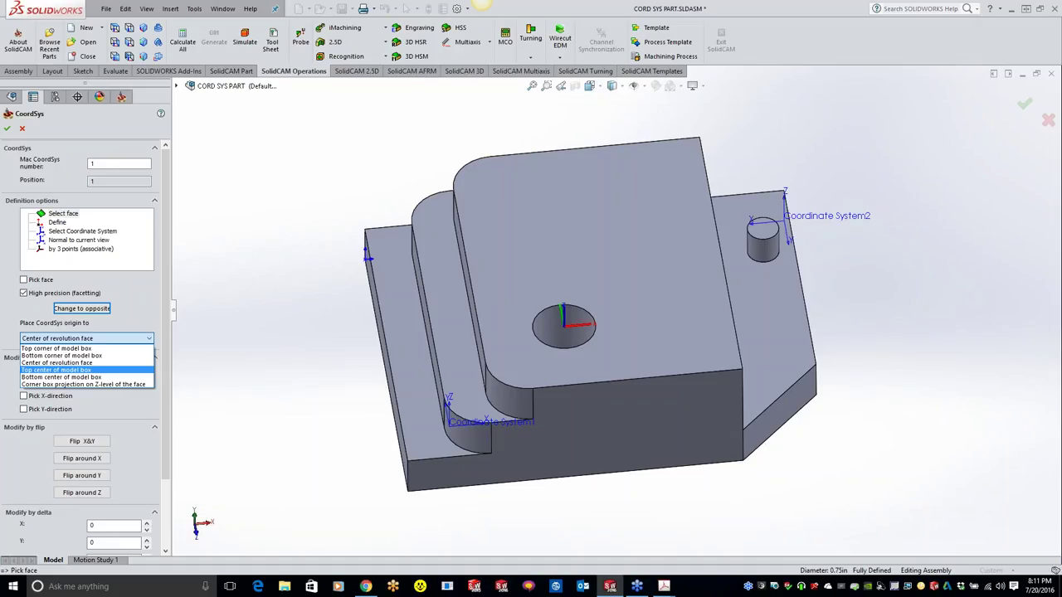
{"action": "left_click", "coordinate": [57, 369]}
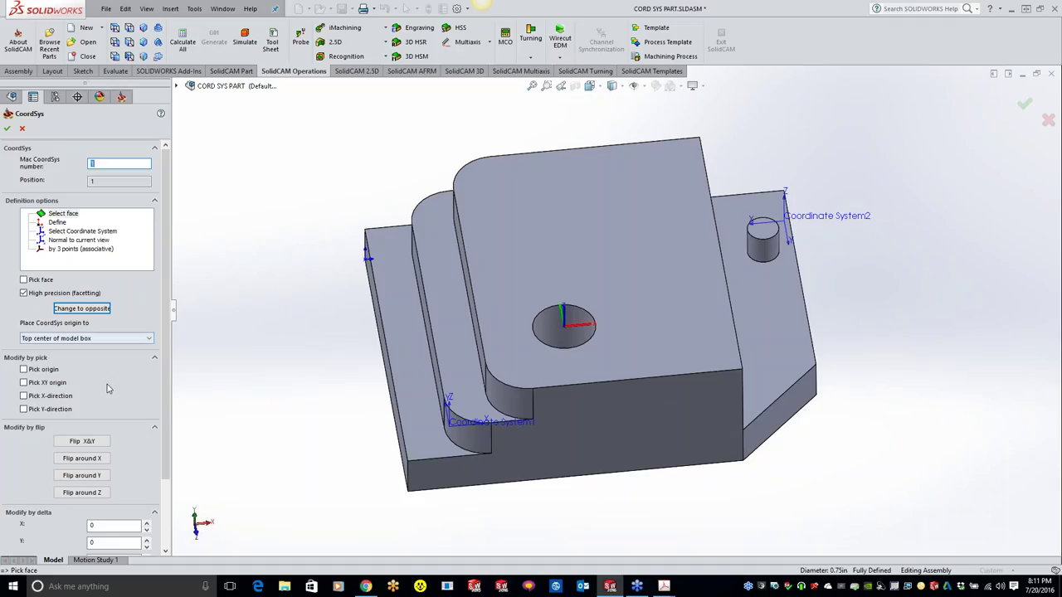
{"action": "key", "text": "alt+Down"}
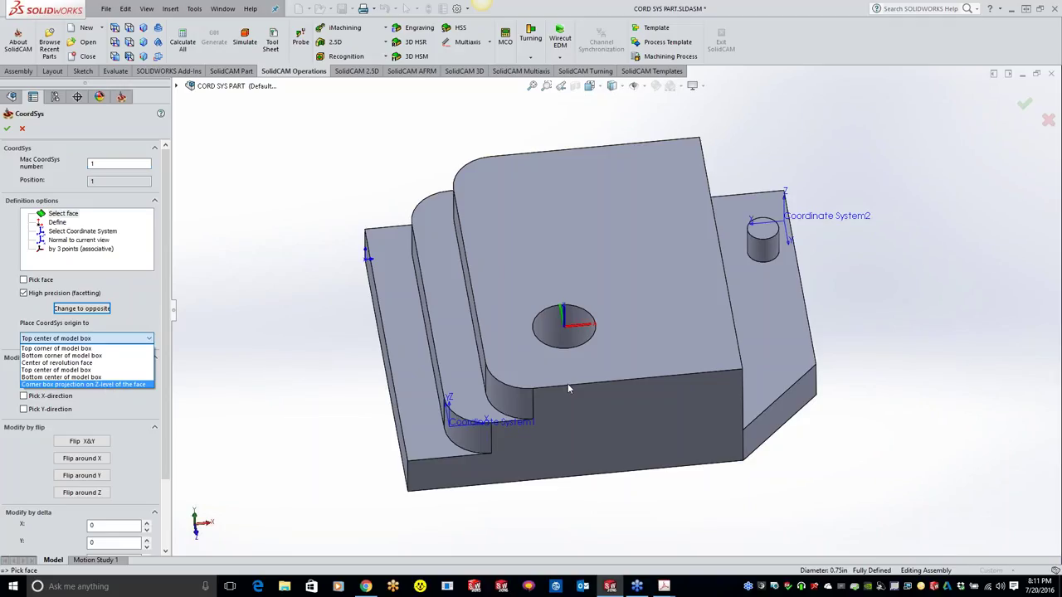
{"action": "key", "text": "Up"}
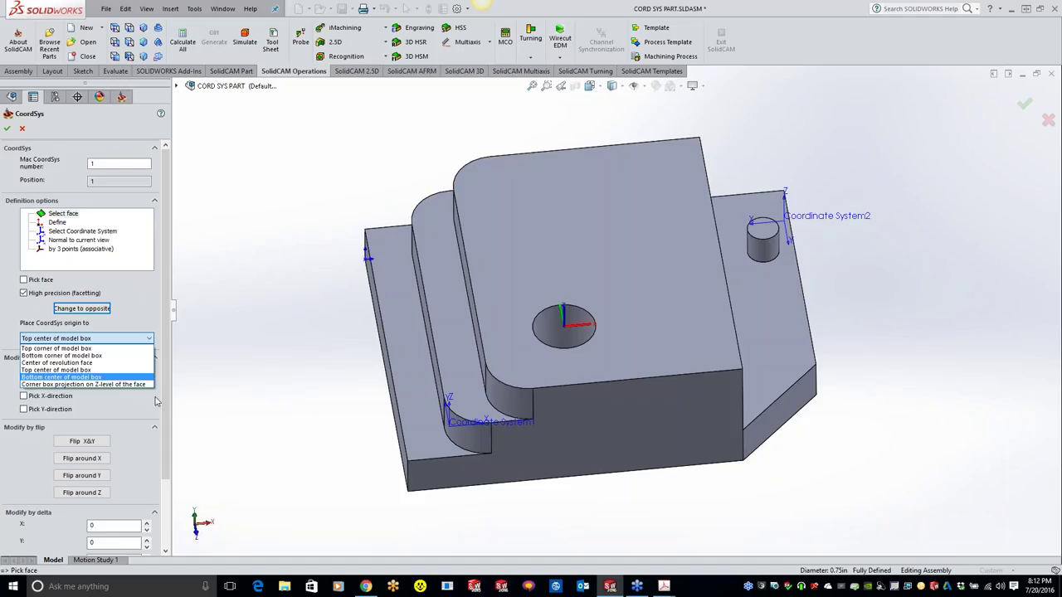
{"action": "key", "text": "Down"}
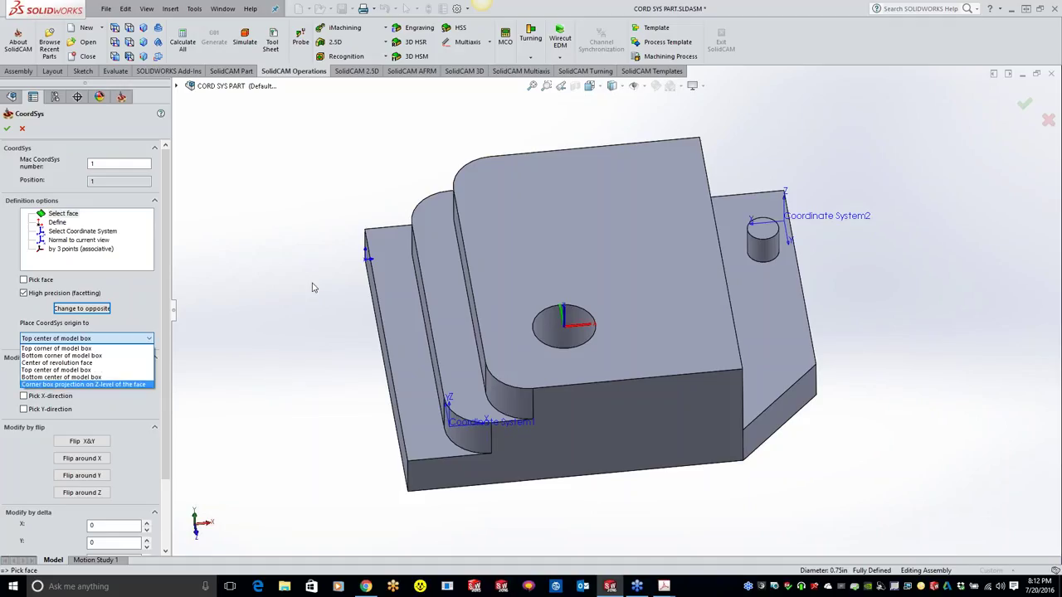
{"action": "key", "text": "Escape"}
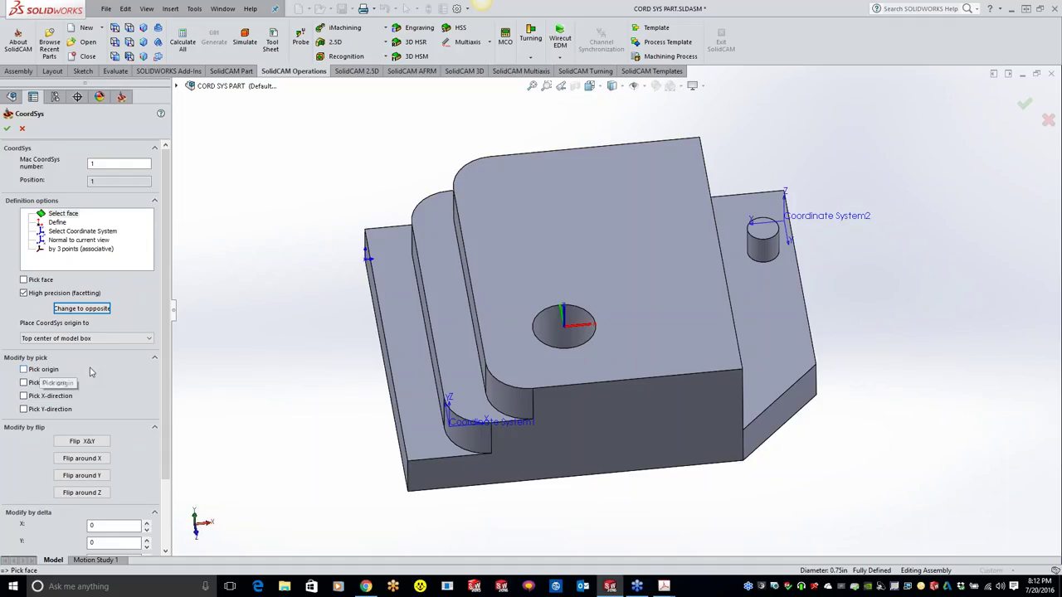
{"action": "left_click", "coordinate": [24, 369]}
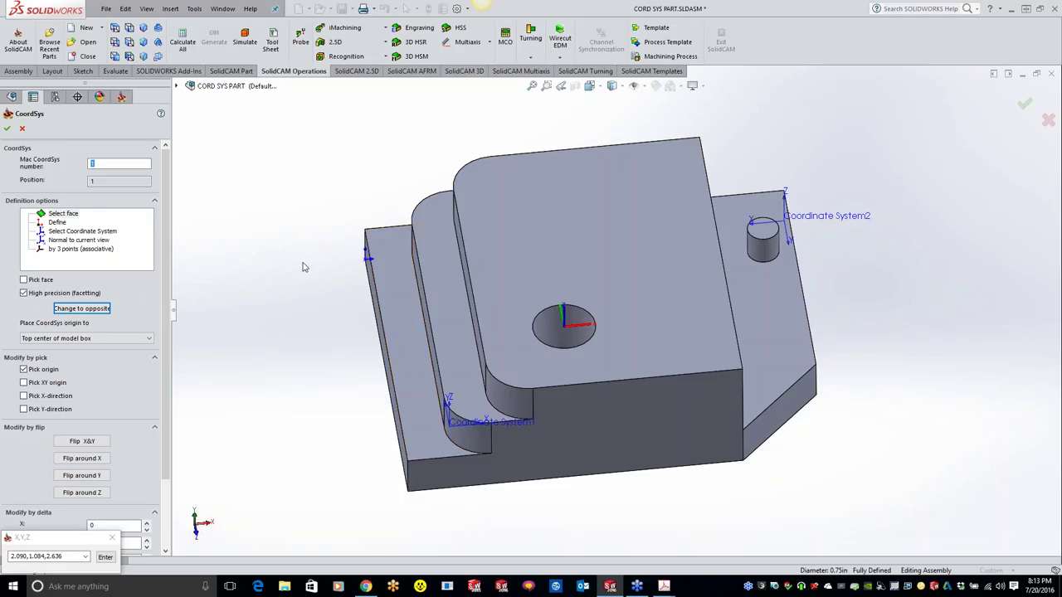
{"action": "left_click", "coordinate": [23, 128]}
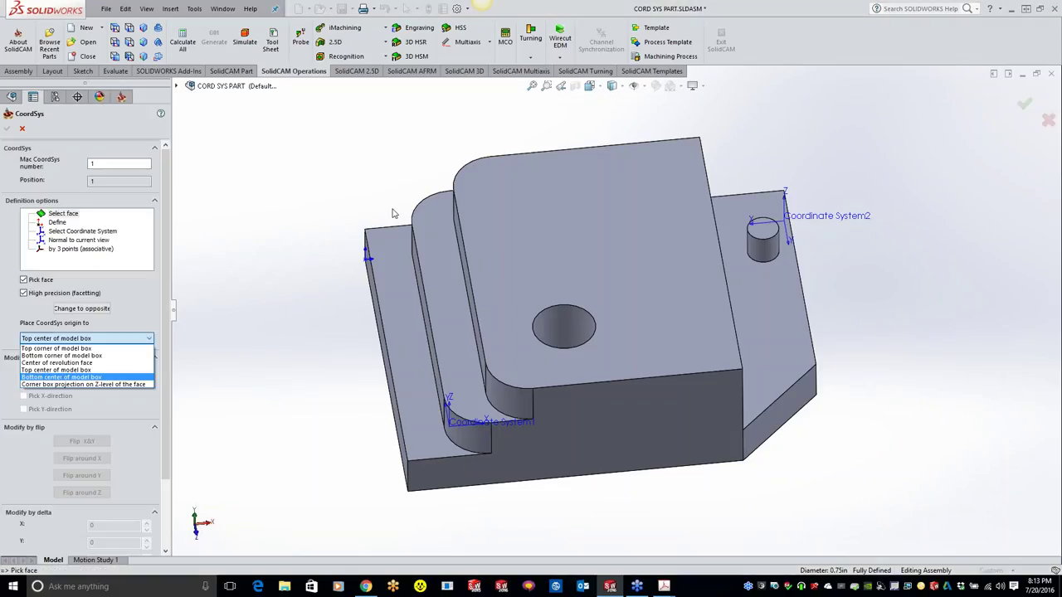
Define the coordinate system with bottom center of model box placement, and move its origin to a top corner flipped around Z.
{"action": "left_click", "coordinate": [112, 376]}
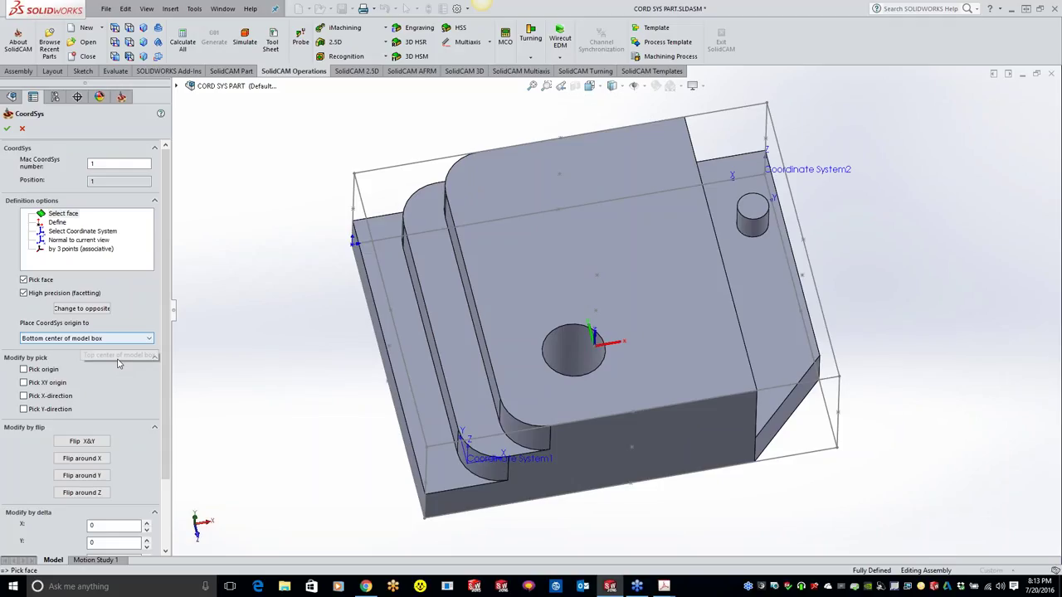
{"action": "scroll", "coordinate": [119, 362], "scroll_direction": "down", "scroll_amount": 2}
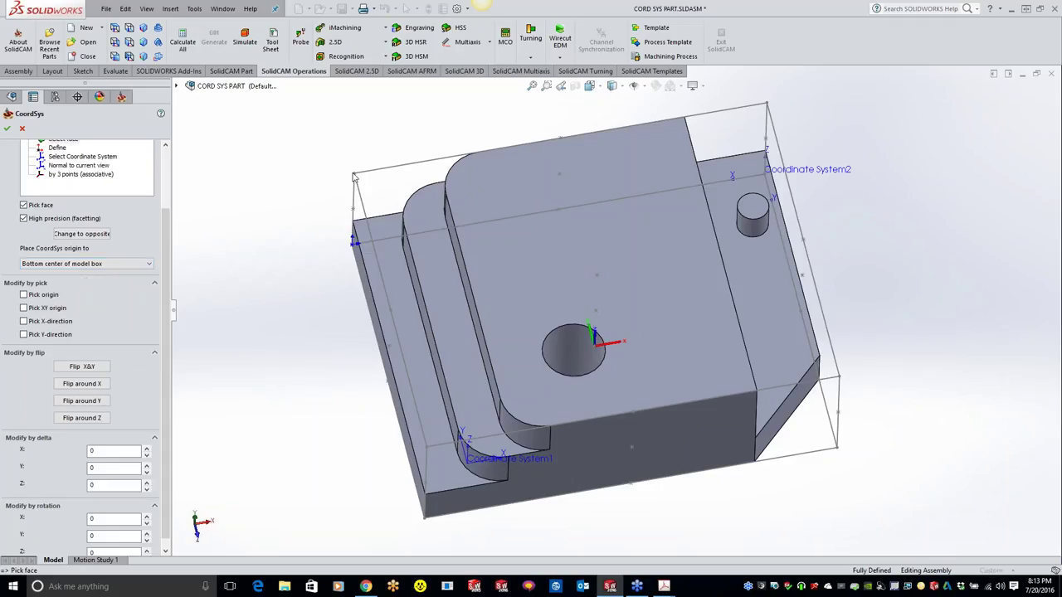
{"action": "left_click", "coordinate": [354, 174]}
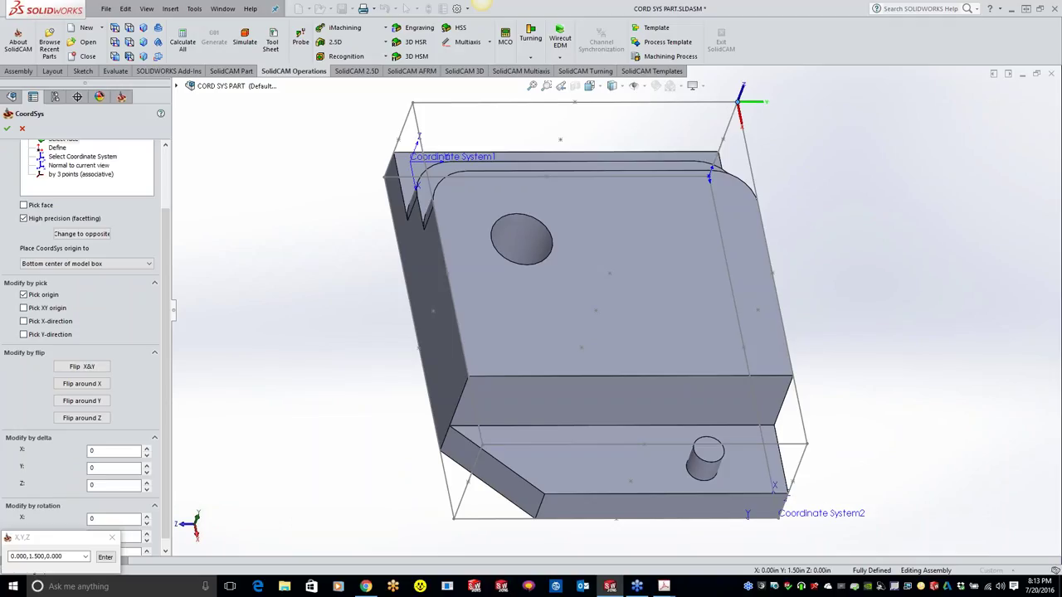
{"action": "key", "text": "Return"}
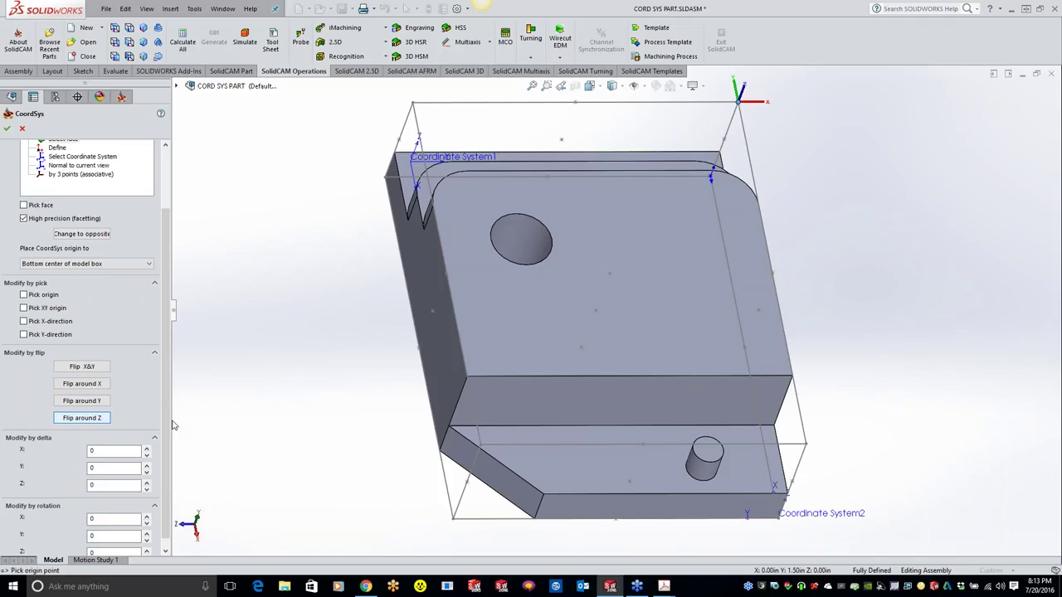
Define the coordinate system from the part's front side face, move its origin to the model box's front top corner, and flip it around X.
{"action": "scroll", "coordinate": [207, 358], "scroll_direction": "up", "scroll_amount": 3}
{"action": "scroll", "coordinate": [307, 255], "scroll_direction": "down", "scroll_amount": 3}
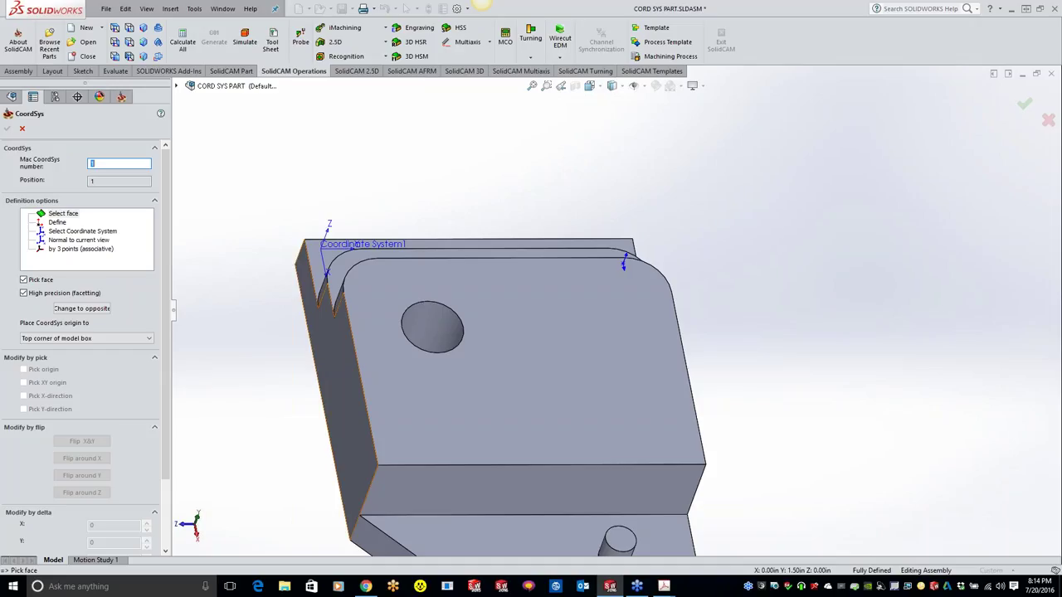
{"action": "left_click", "coordinate": [328, 348]}
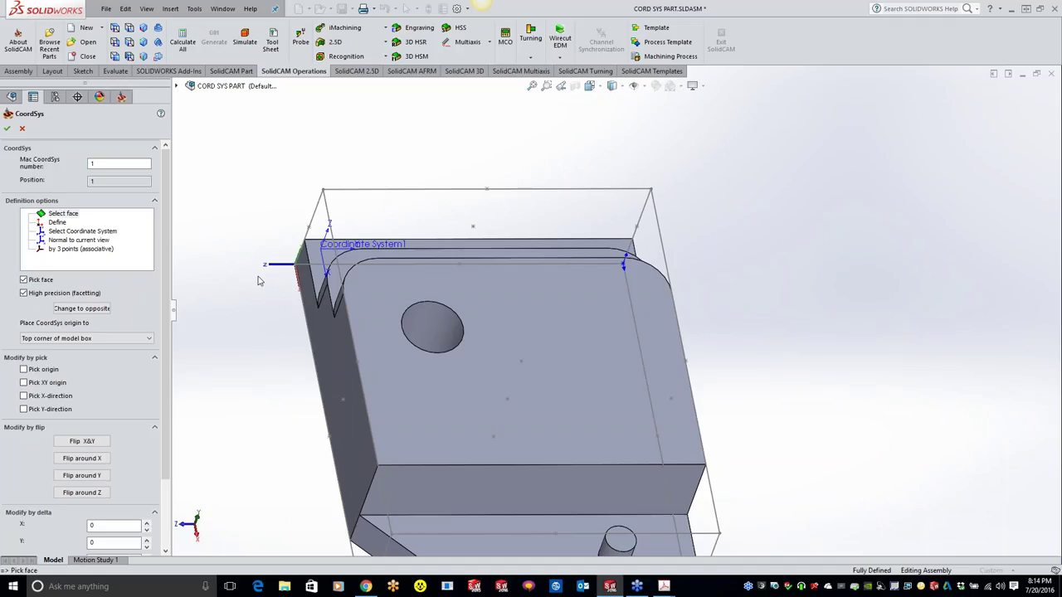
{"action": "left_click", "coordinate": [323, 189]}
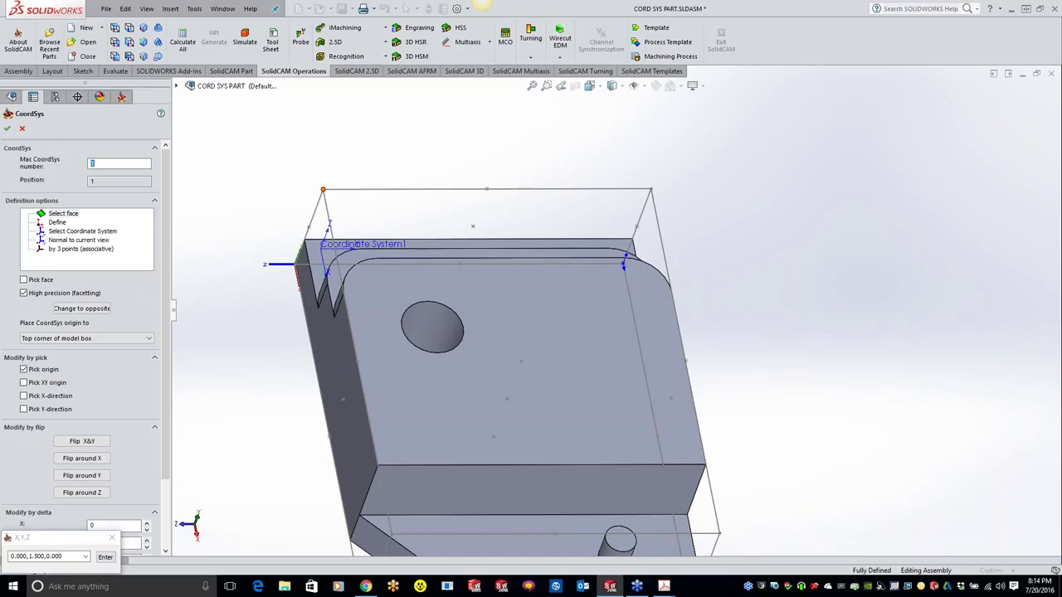
{"action": "left_click", "coordinate": [105, 557]}
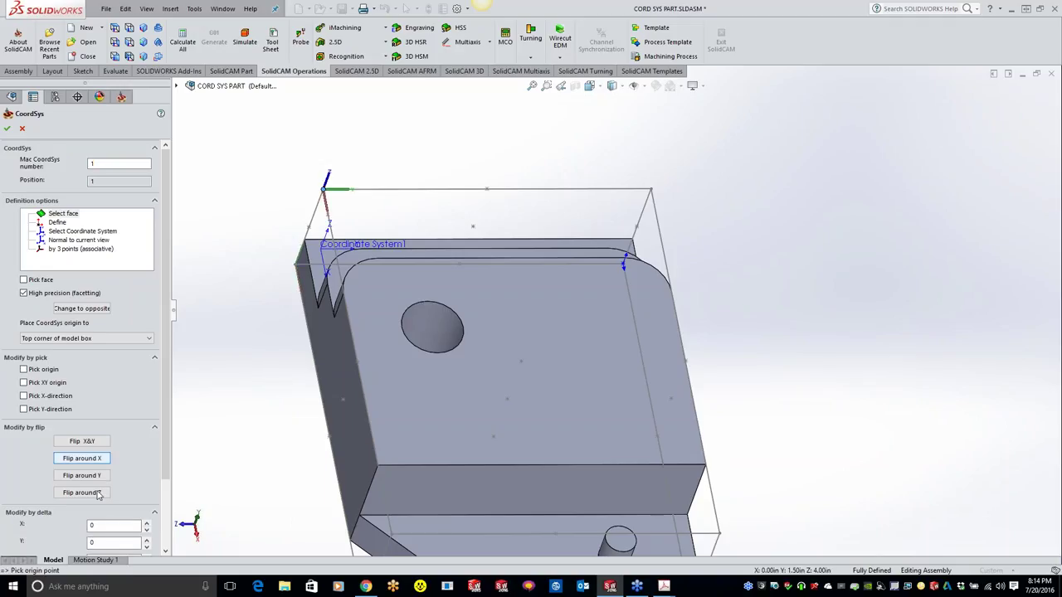
Flip the coordinate system around Z and shift its origin by a delta of -0.1 in X.
{"action": "left_click", "coordinate": [98, 493]}
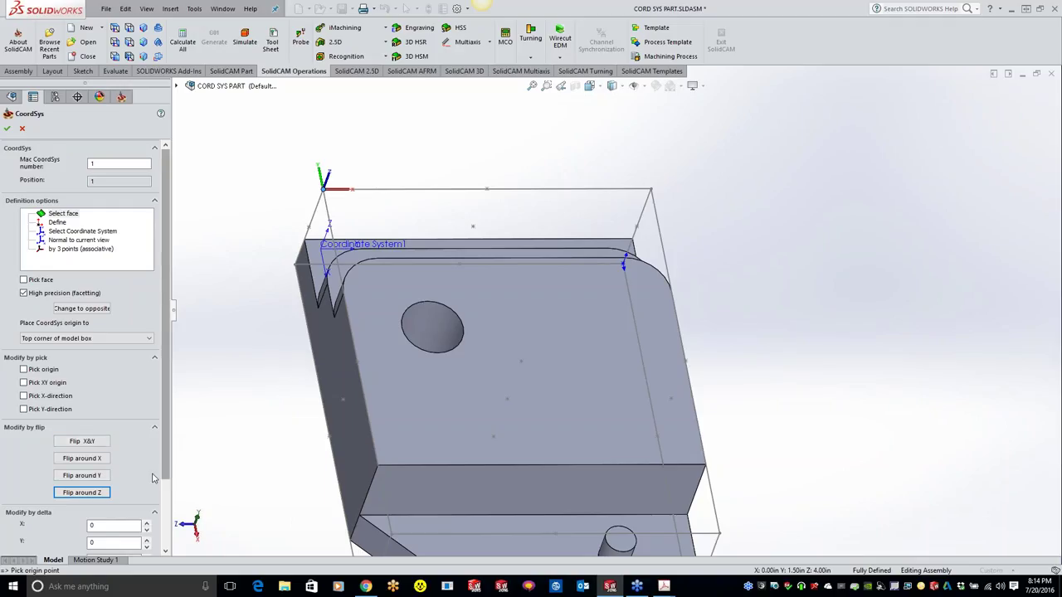
{"action": "scroll", "coordinate": [154, 478], "scroll_direction": "down", "scroll_amount": 3}
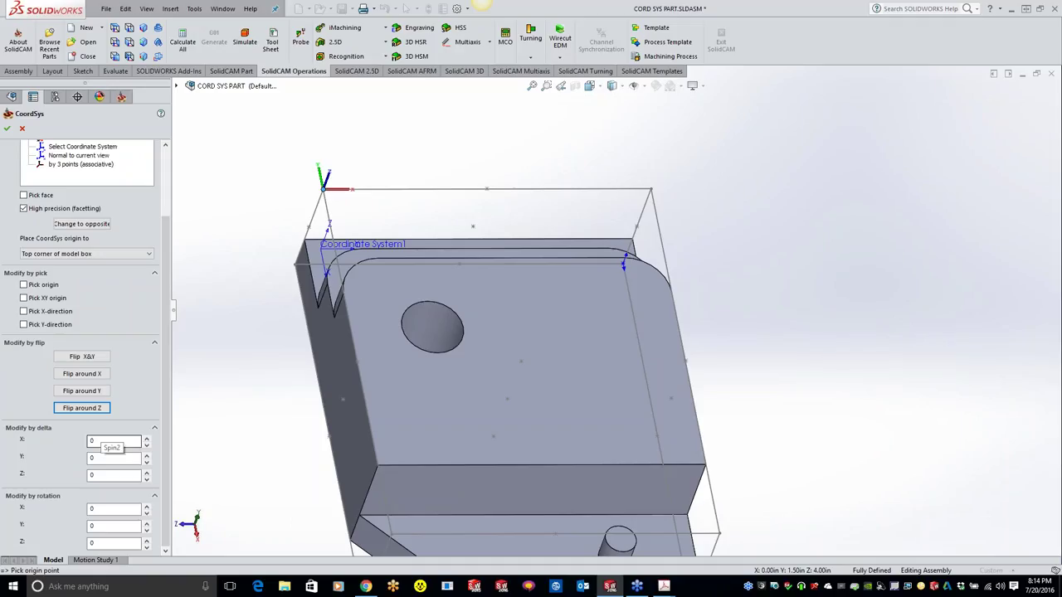
{"action": "scroll", "coordinate": [615, 311], "scroll_direction": "up", "scroll_amount": 2}
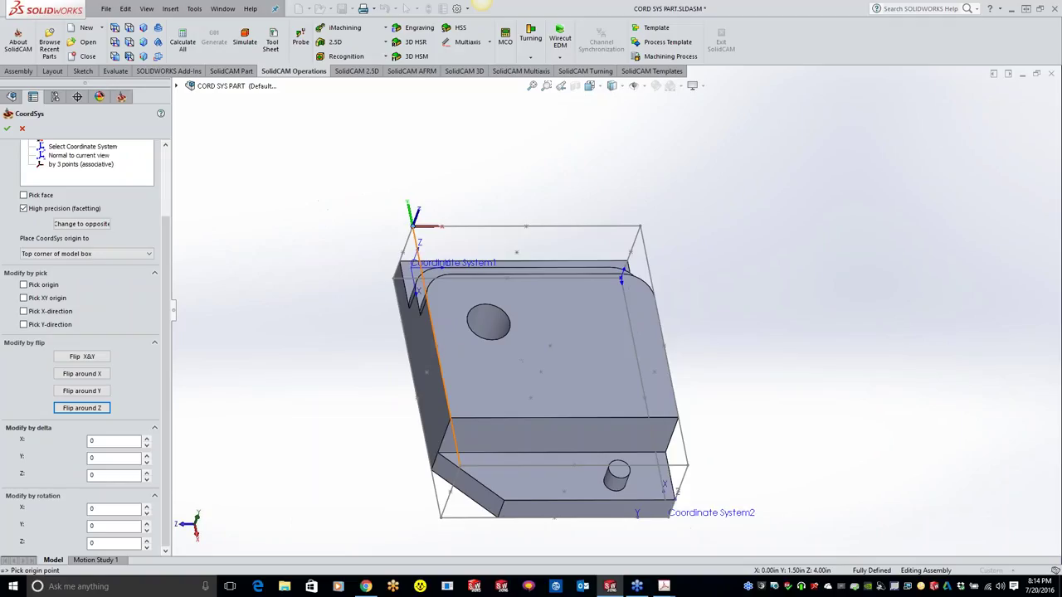
{"action": "left_click", "coordinate": [112, 440]}
{"action": "type", "text": ".1"}
{"action": "key", "text": "Tab"}
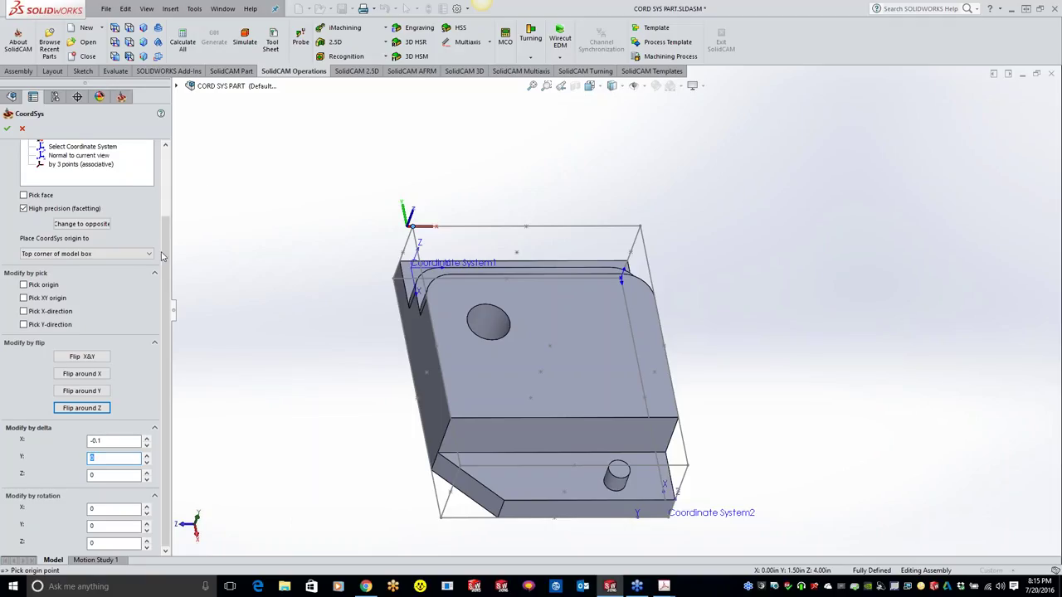
{"action": "scroll", "coordinate": [162, 258], "scroll_direction": "up", "scroll_amount": 2}
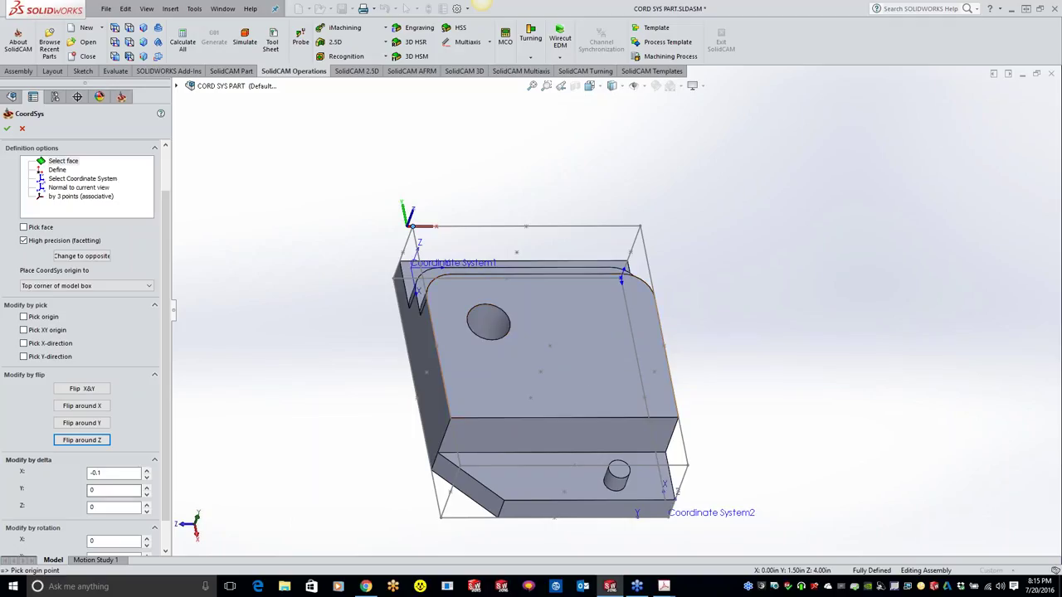
{"action": "scroll", "coordinate": [87, 348], "scroll_direction": "down", "scroll_amount": 1}
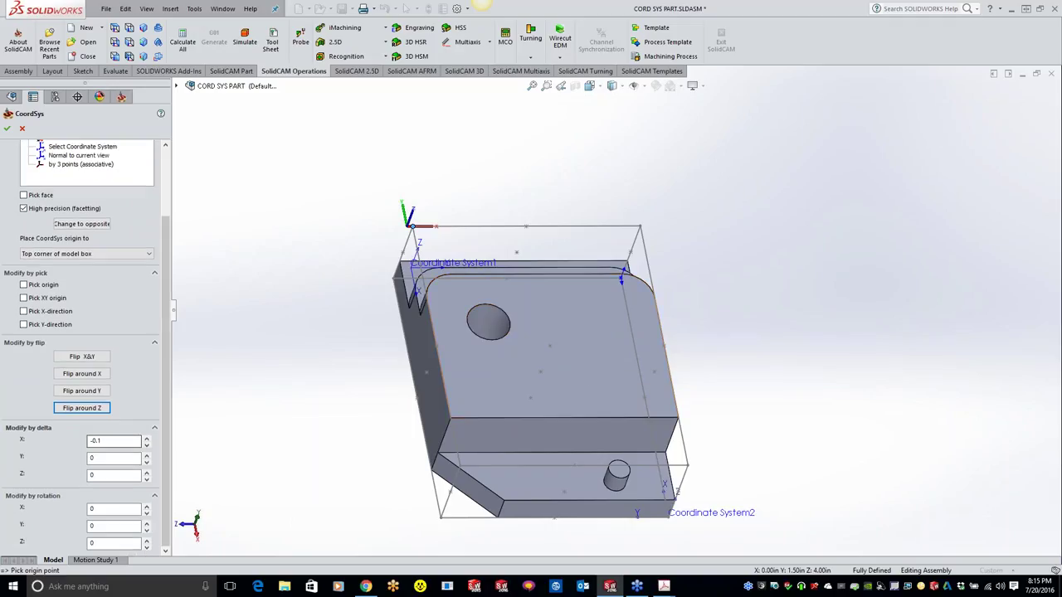
{"action": "left_click", "coordinate": [114, 508]}
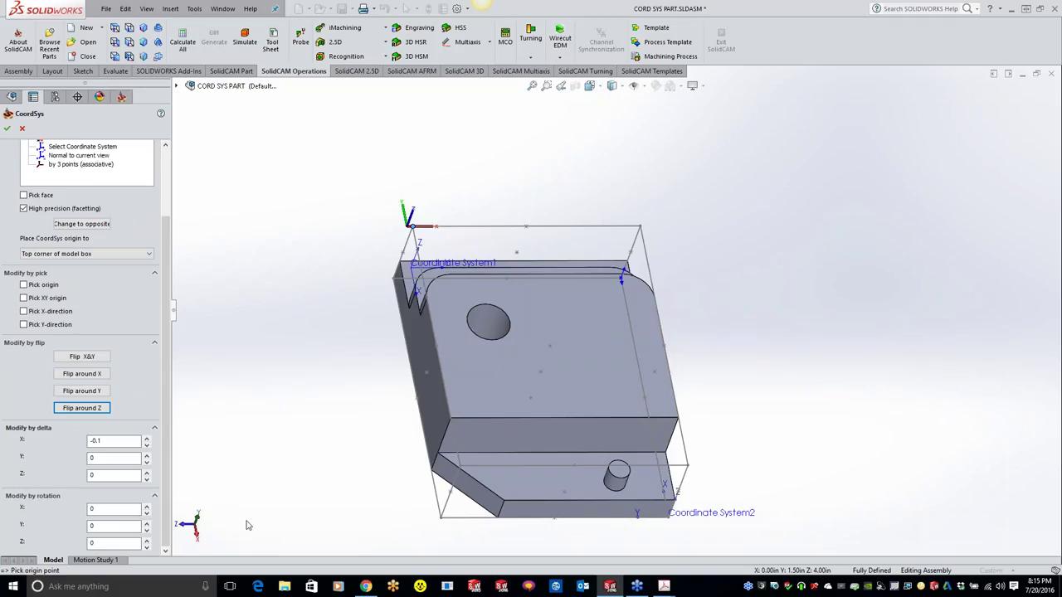
Reset the X delta to 0, rotate the coordinate system 45 degrees around Y, and inspect the tilted axes.
{"action": "double_click", "coordinate": [108, 440]}
{"action": "type", "text": "0"}
{"action": "left_click", "coordinate": [128, 457]}
{"action": "left_click", "coordinate": [123, 508]}
{"action": "key", "text": "Tab"}
{"action": "type", "text": "45"}
{"action": "key", "text": "Tab"}
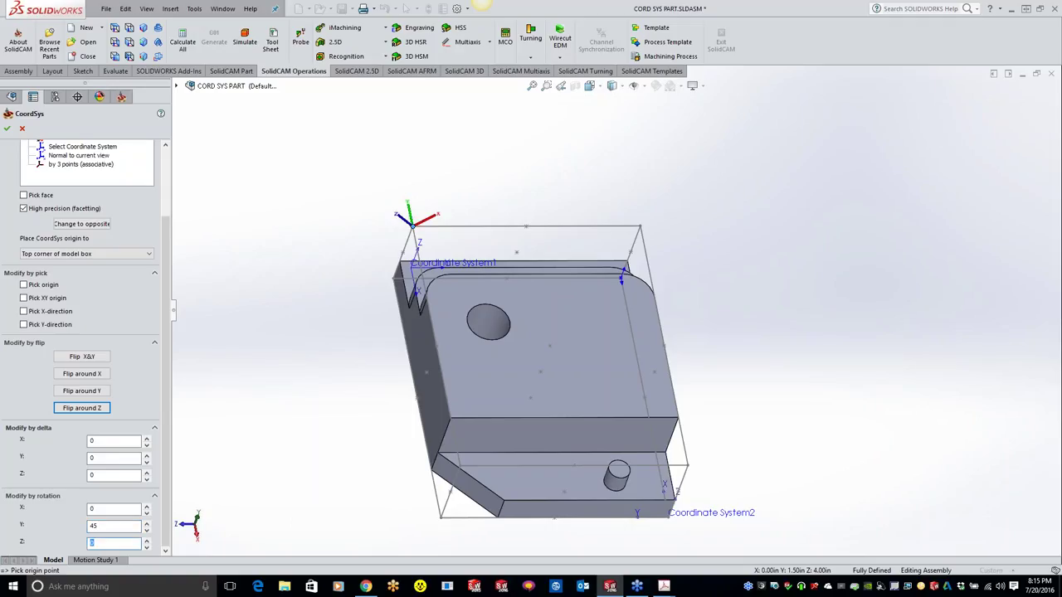
{"action": "middle_click_drag", "start_coordinate": [514, 248], "coordinate": [572, 226]}
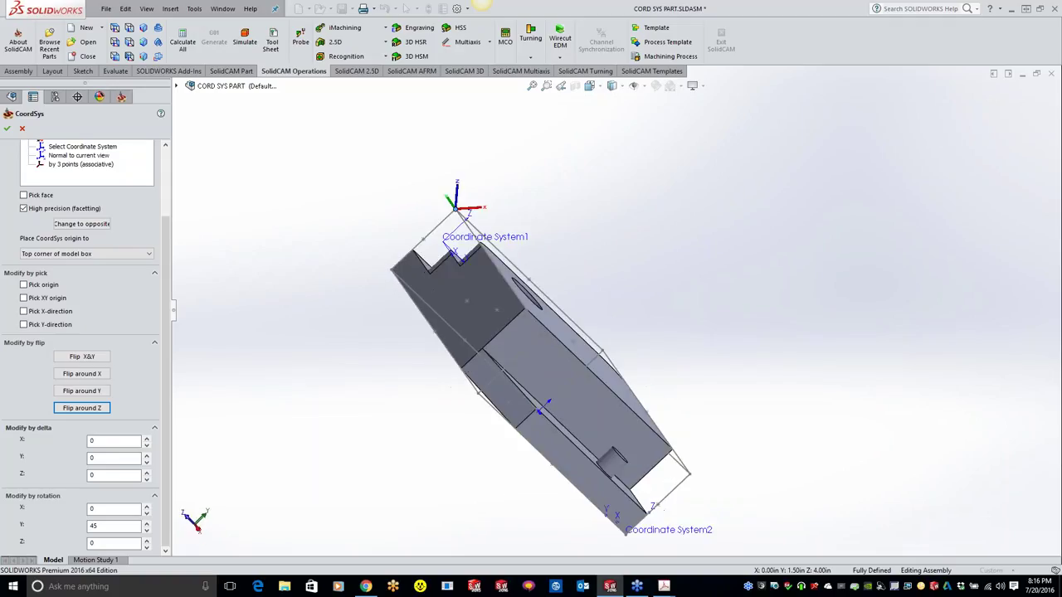
{"action": "middle_click_drag", "start_coordinate": [506, 394], "coordinate": [469, 369]}
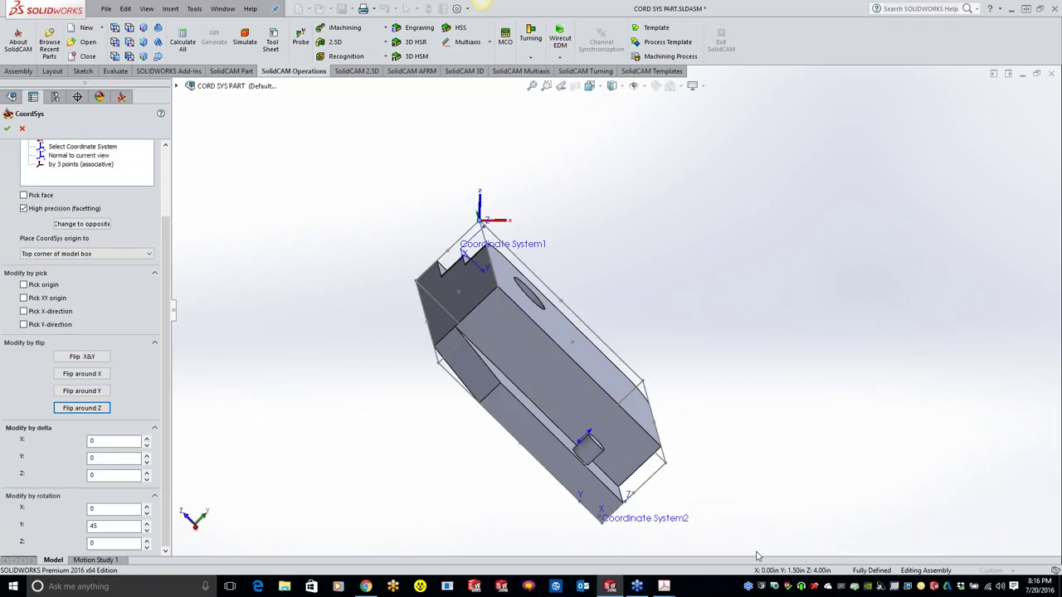
Reset the Y rotation to 0 and discard the coordinate system definition.
{"action": "left_click", "coordinate": [100, 526]}
{"action": "key", "text": "BackSpace"}
{"action": "key", "text": "BackSpace"}
{"action": "type", "text": "0"}
{"action": "key", "text": "Tab"}
{"action": "middle_click_drag", "start_coordinate": [316, 516], "coordinate": [390, 464]}
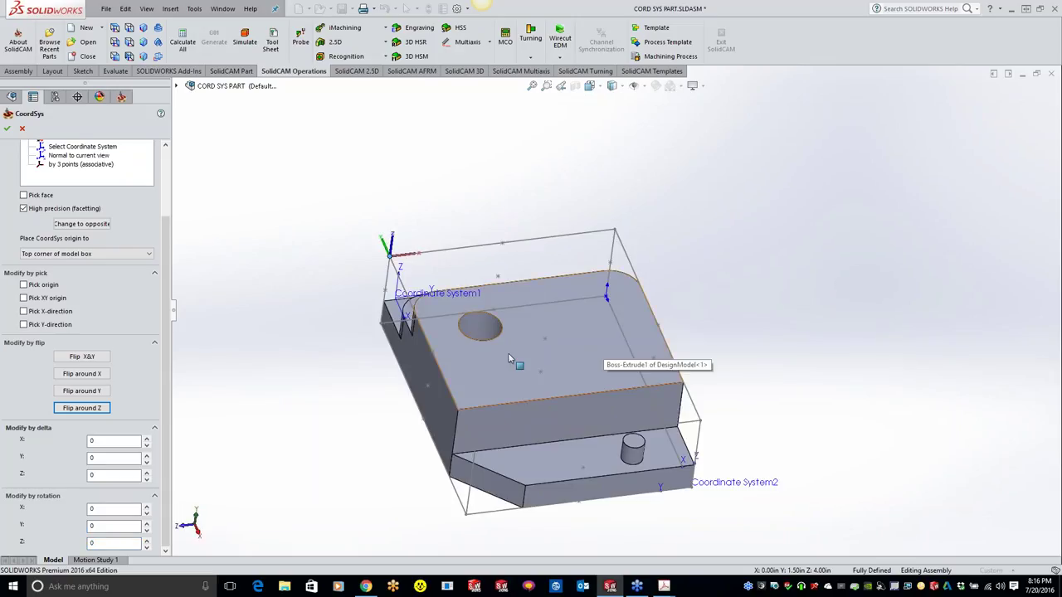
{"action": "scroll", "coordinate": [615, 311], "scroll_direction": "up", "scroll_amount": 3}
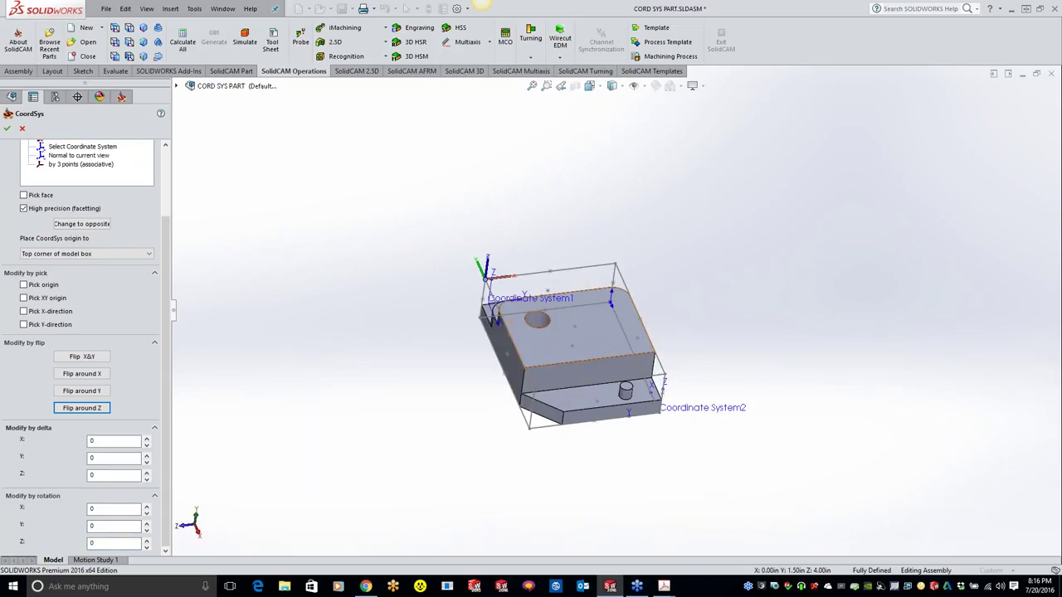
{"action": "key", "text": "Escape"}
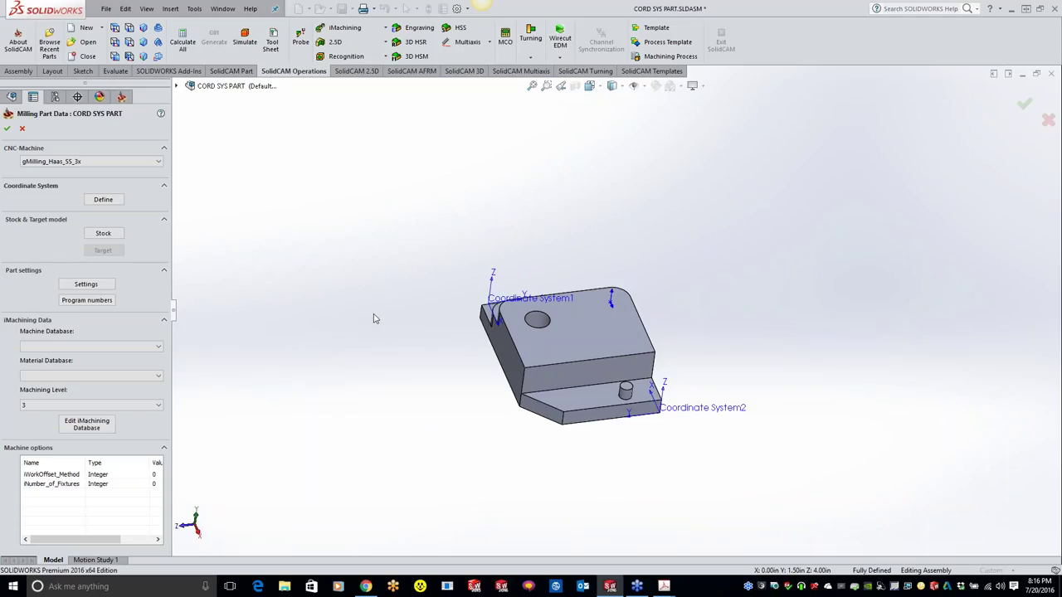
Define machine coordinate system 1 from the part's top face with its origin at the top corner of the model box.
{"action": "left_click", "coordinate": [103, 199]}
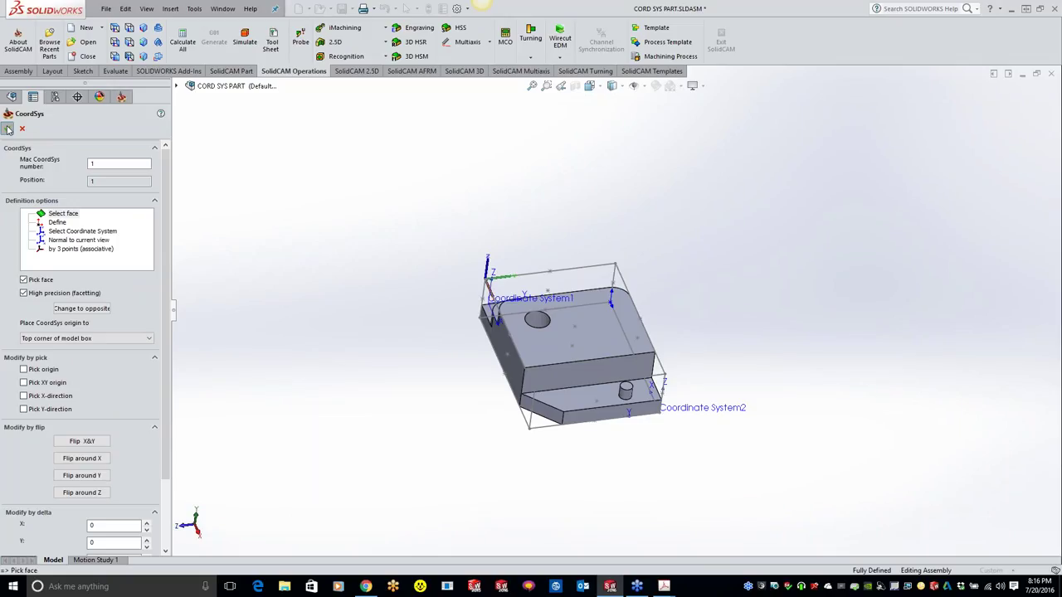
{"action": "left_click", "coordinate": [8, 129]}
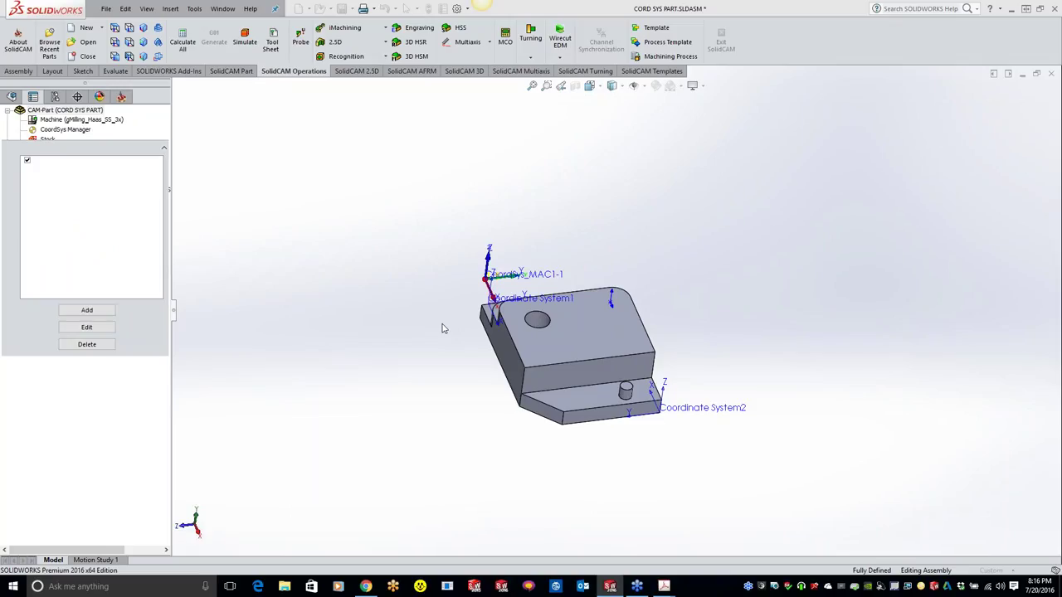
{"action": "left_click", "coordinate": [8, 114]}
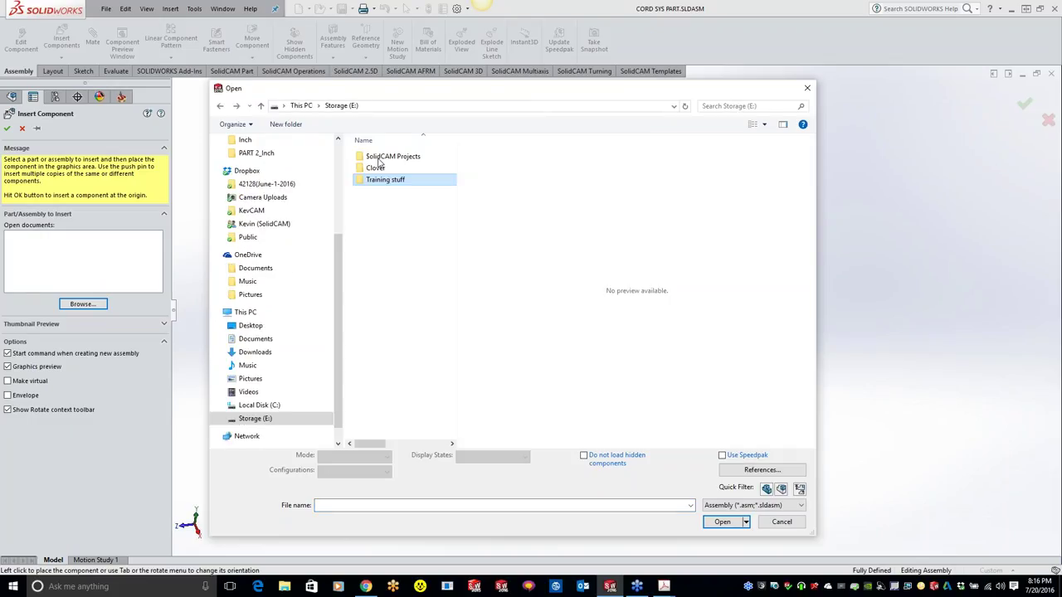
Insert the Kurt vise assembly from the SolidCAM demo files' Kurt vise folder beside the part.
{"action": "double_click", "coordinate": [379, 163]}
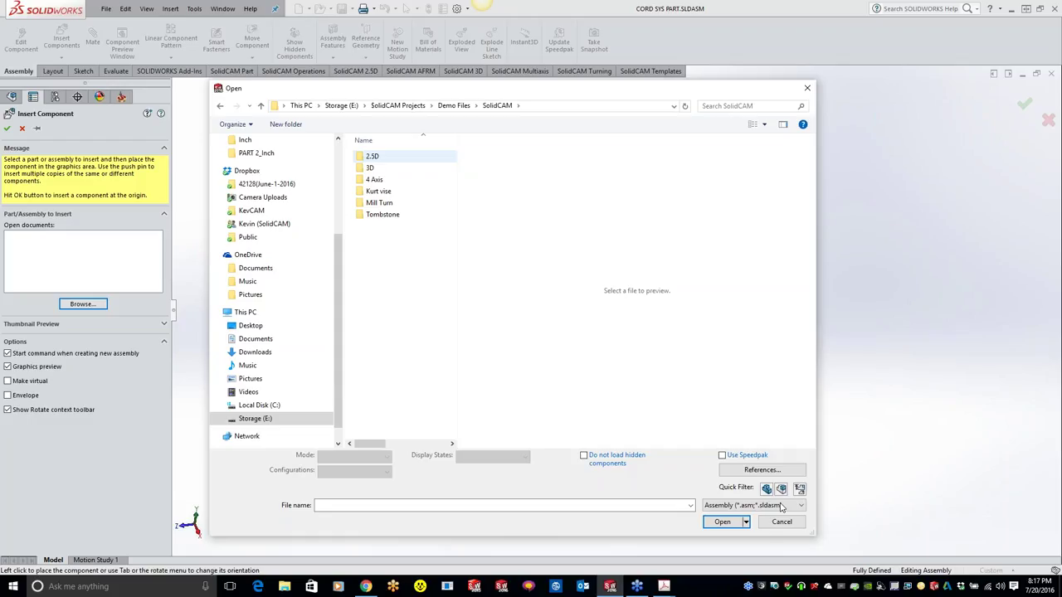
{"action": "double_click", "coordinate": [379, 191]}
{"action": "left_click", "coordinate": [411, 156]}
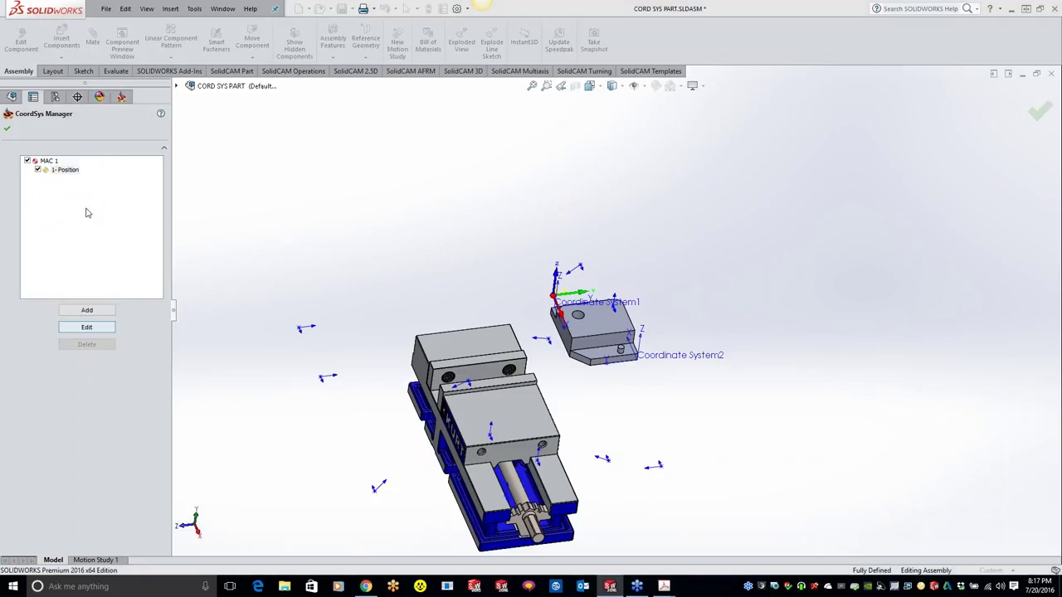
Redefine MAC 1 from the vise's top face, with its origin at the fixed jaw's rear corner and X along the jaw.
{"action": "key", "text": "Return"}
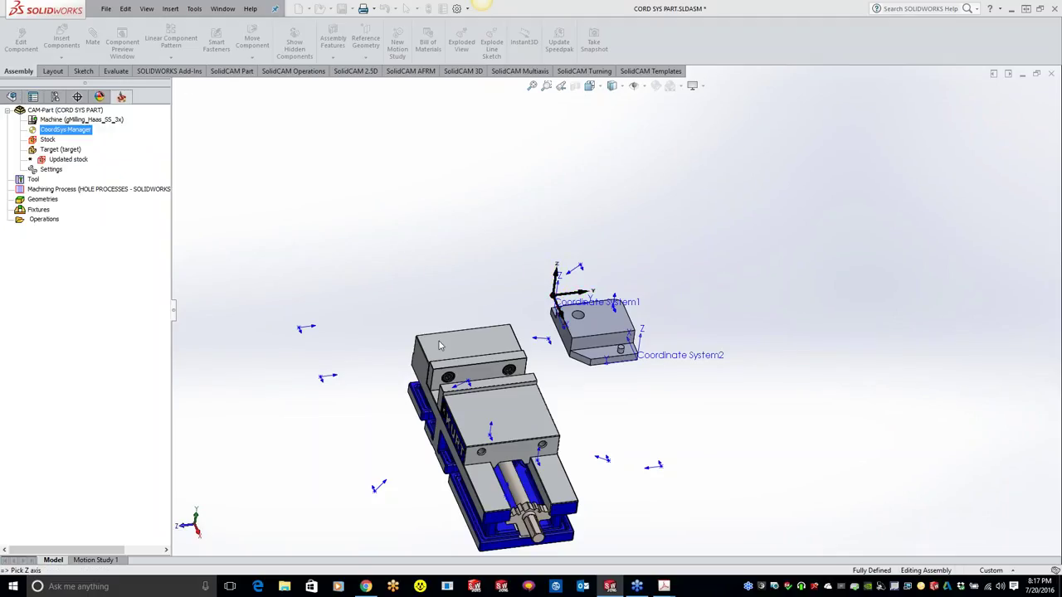
{"action": "left_click", "coordinate": [438, 341]}
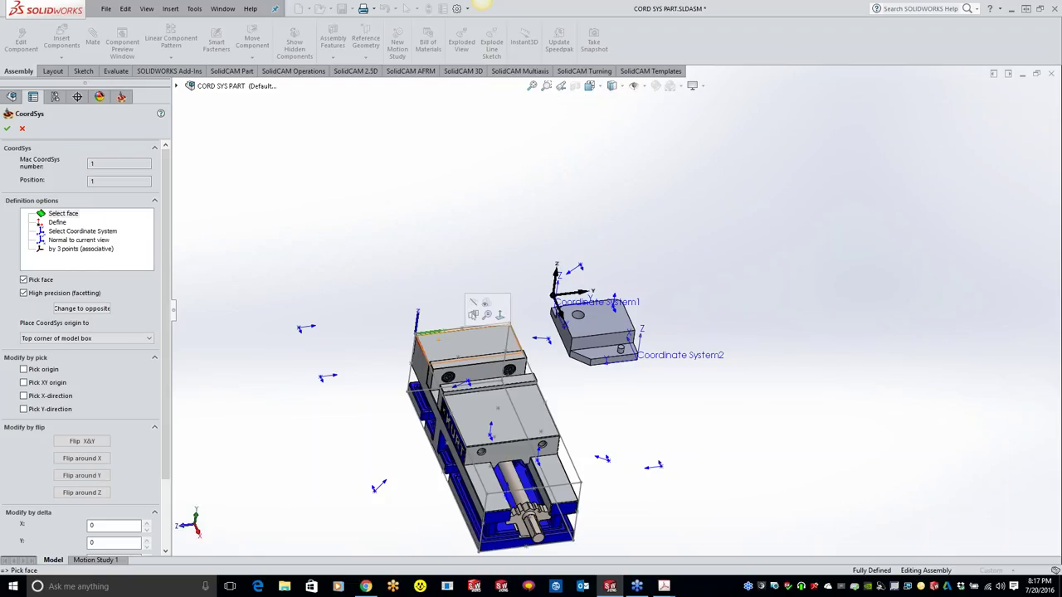
{"action": "scroll", "coordinate": [420, 387], "scroll_direction": "down", "scroll_amount": 6}
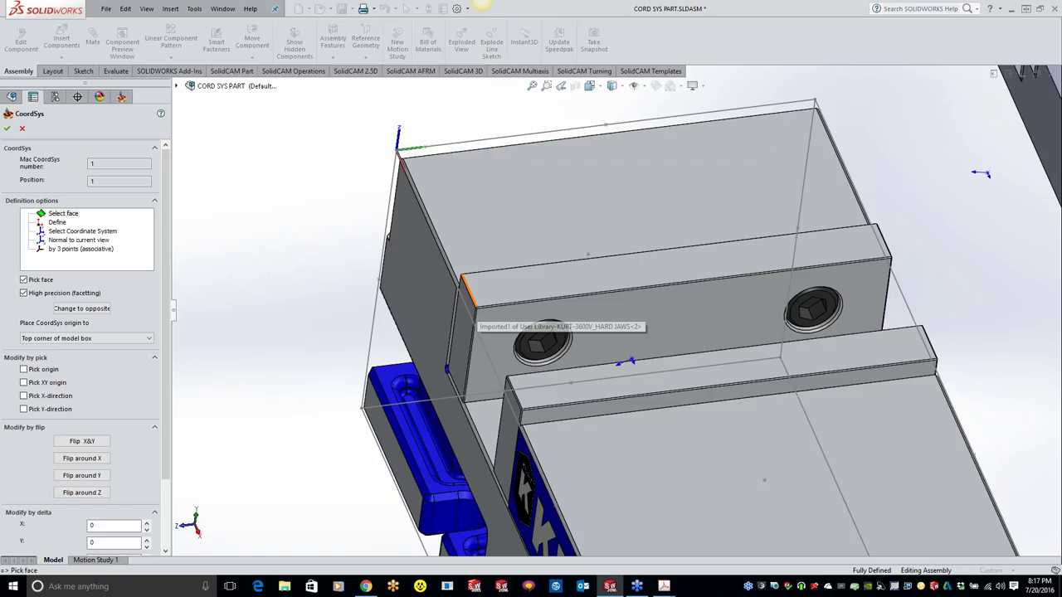
{"action": "left_click", "coordinate": [462, 275]}
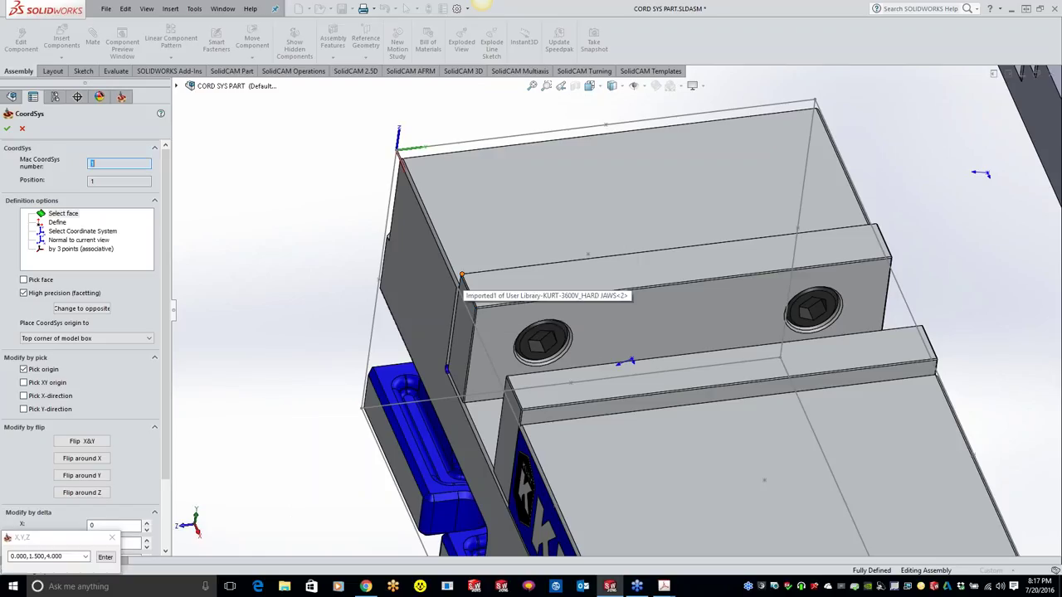
{"action": "key", "text": "Return"}
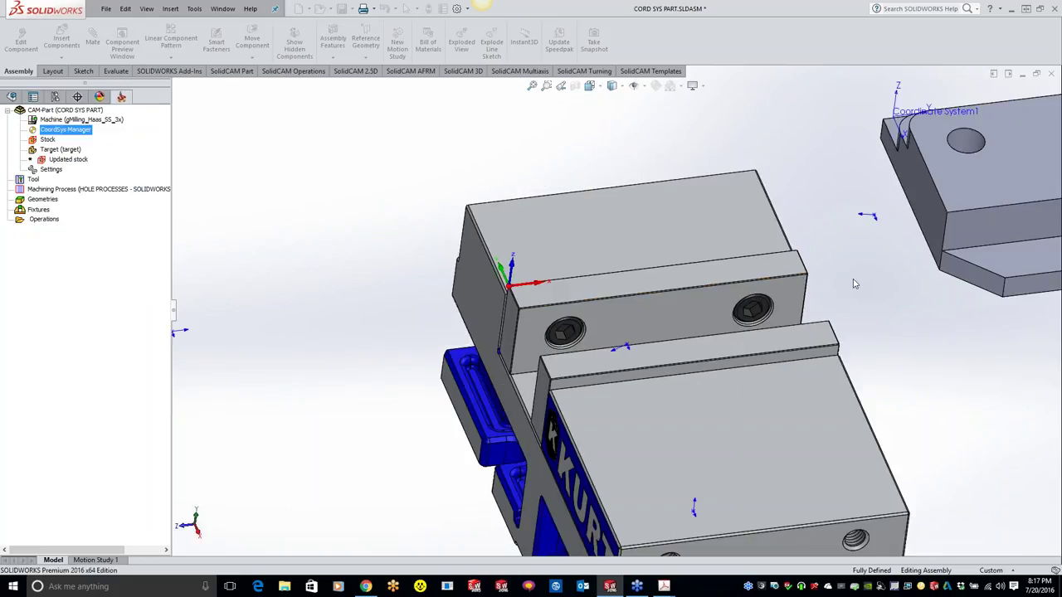
{"action": "key", "text": "z"}
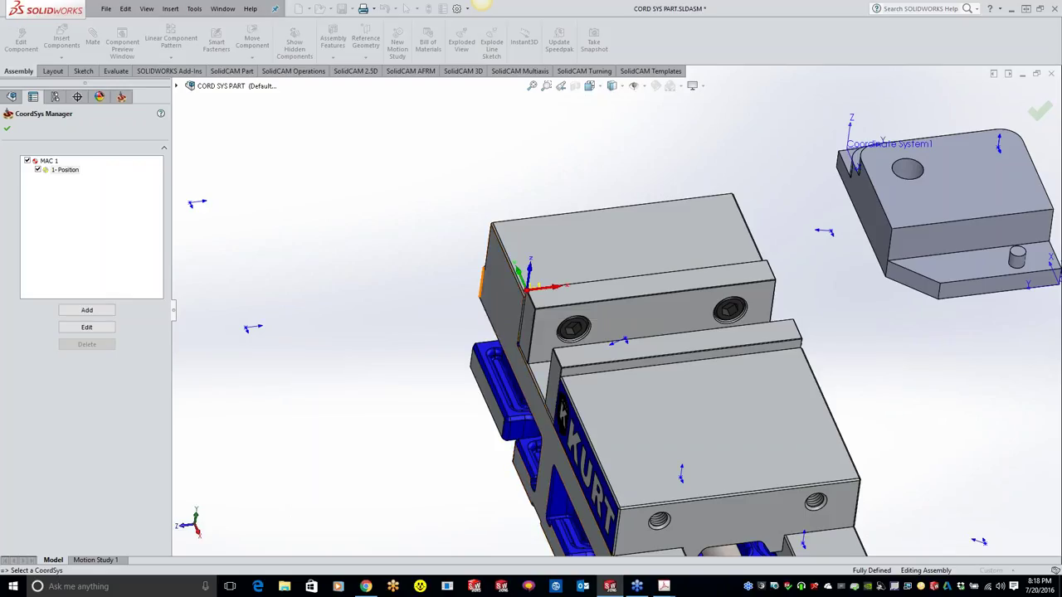
{"action": "left_click", "coordinate": [8, 131]}
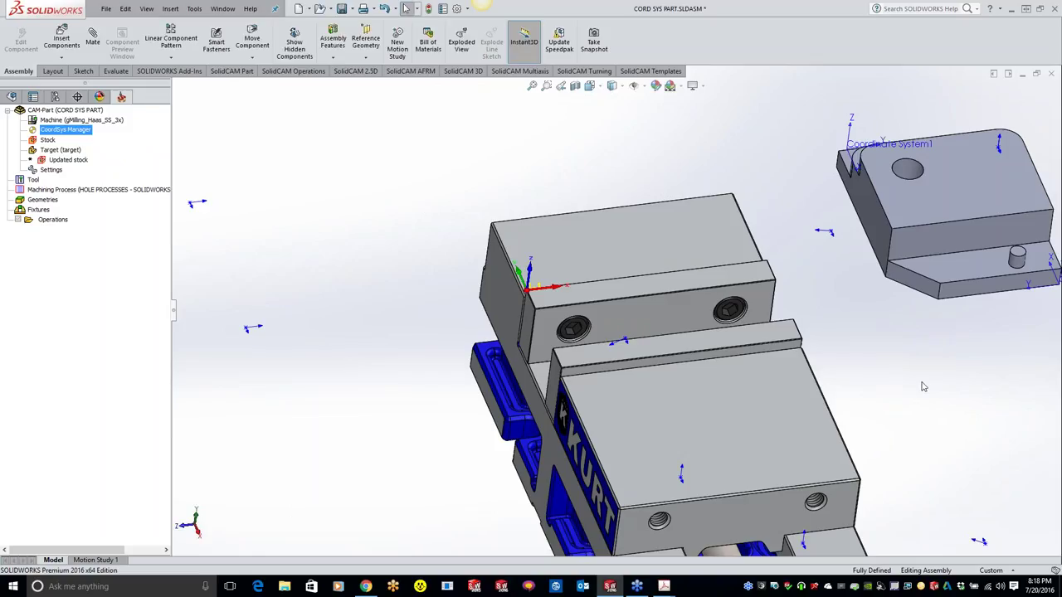
Examine the vise in the assembly tree and the MAC 1 position in the CoordSys Manager.
{"action": "key", "text": "z"}
{"action": "key", "text": "z"}
{"action": "key", "text": "z"}
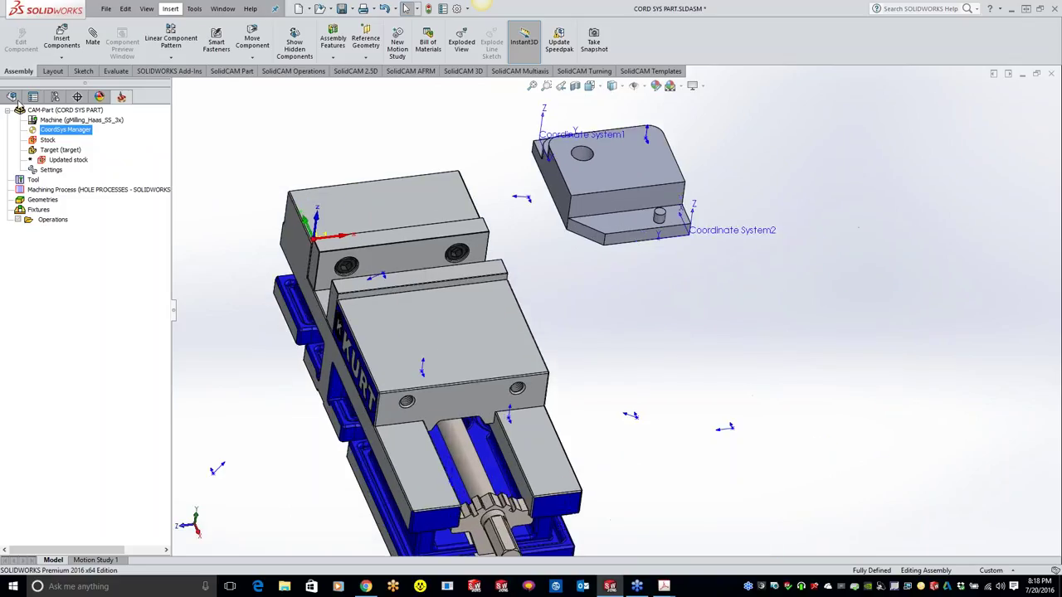
{"action": "left_click", "coordinate": [13, 97]}
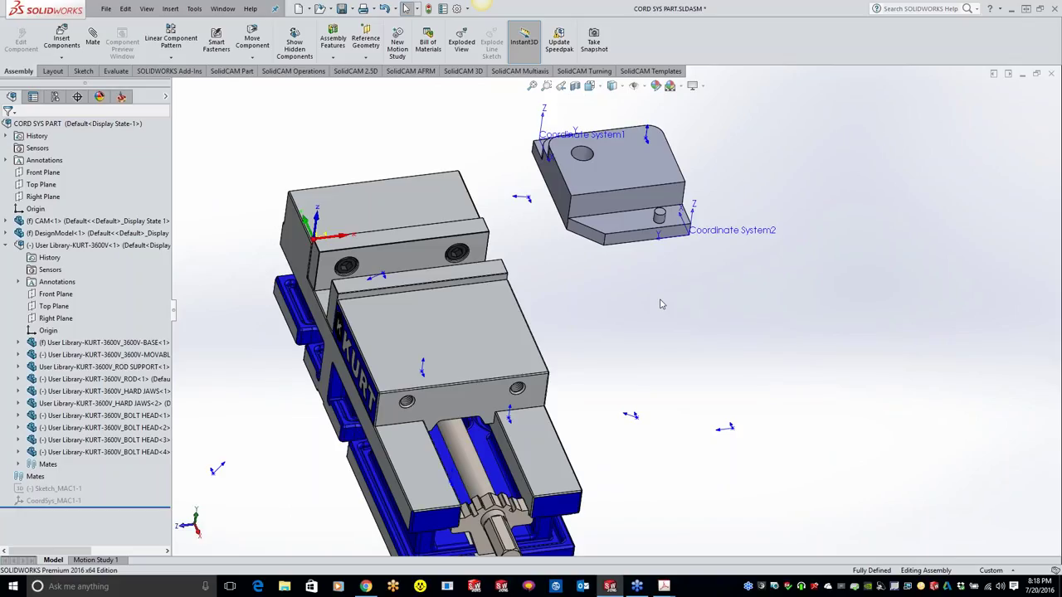
{"action": "left_click", "coordinate": [121, 97]}
{"action": "left_click", "coordinate": [48, 133]}
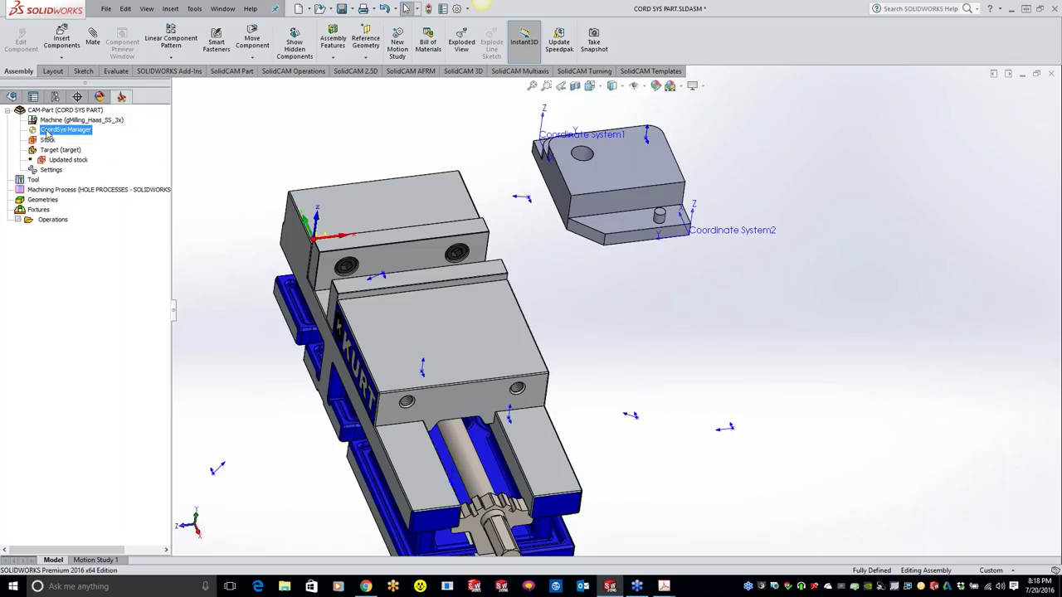
{"action": "double_click", "coordinate": [47, 131]}
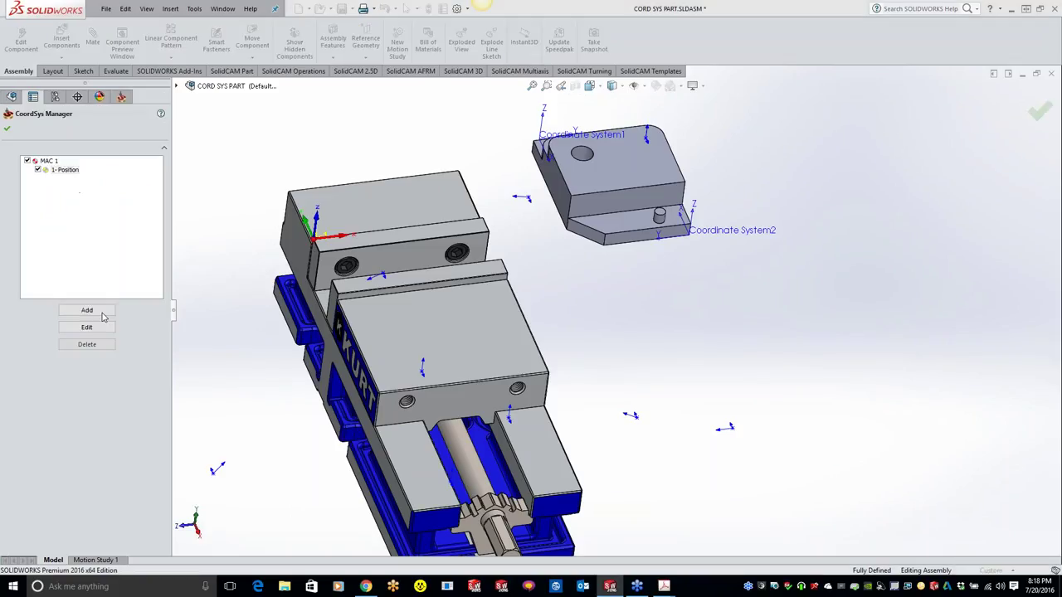
{"action": "left_click", "coordinate": [87, 327]}
{"action": "left_click", "coordinate": [6, 129]}
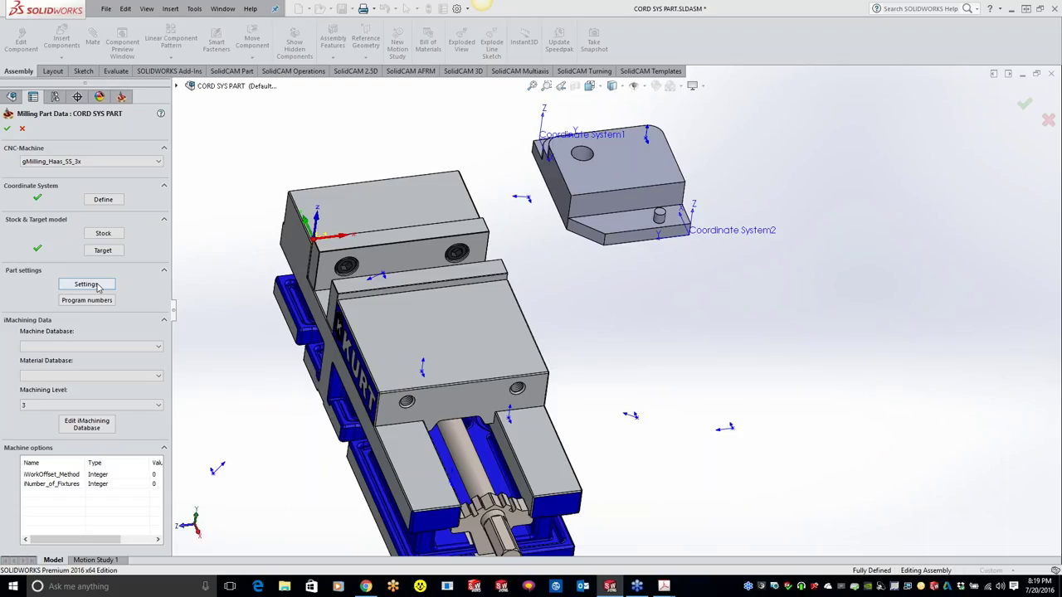
Review the milling part settings and the machine options, including the iWorkOffset_Method value.
{"action": "left_click", "coordinate": [97, 285]}
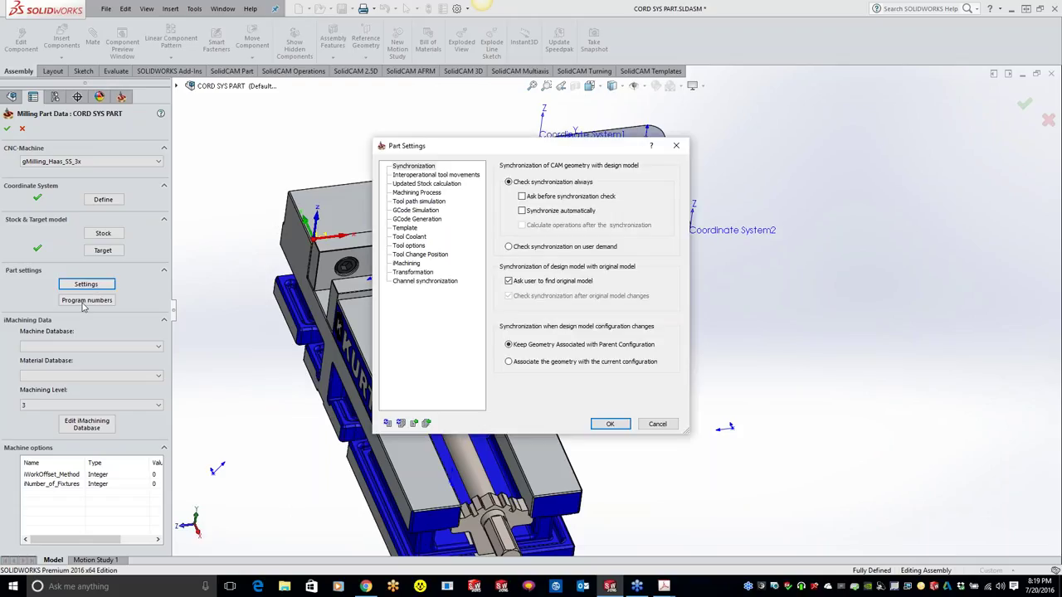
{"action": "key", "text": "Escape"}
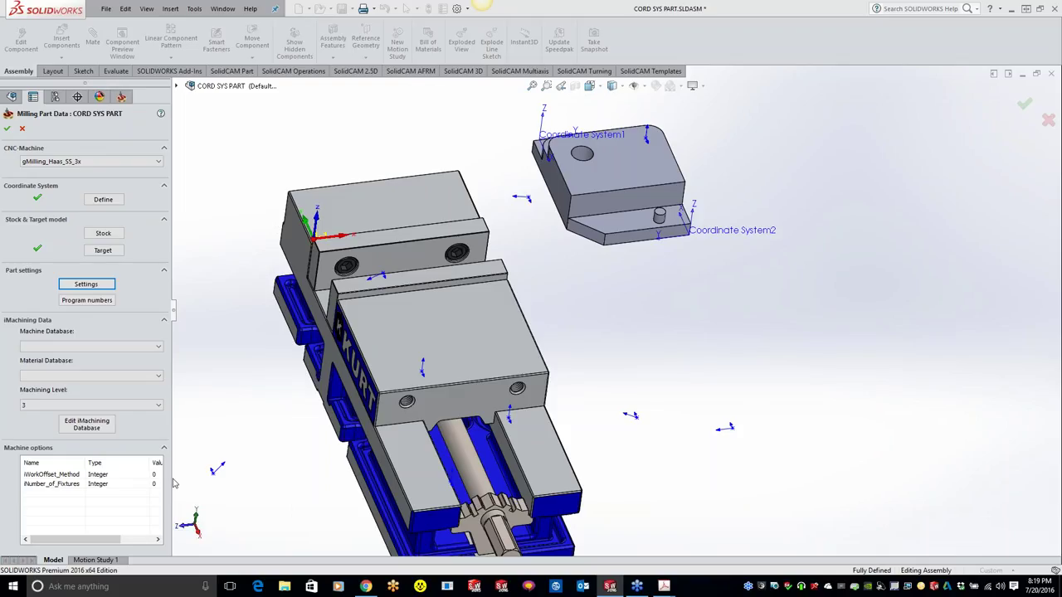
{"action": "left_click_drag", "start_coordinate": [173, 483], "coordinate": [250, 483]}
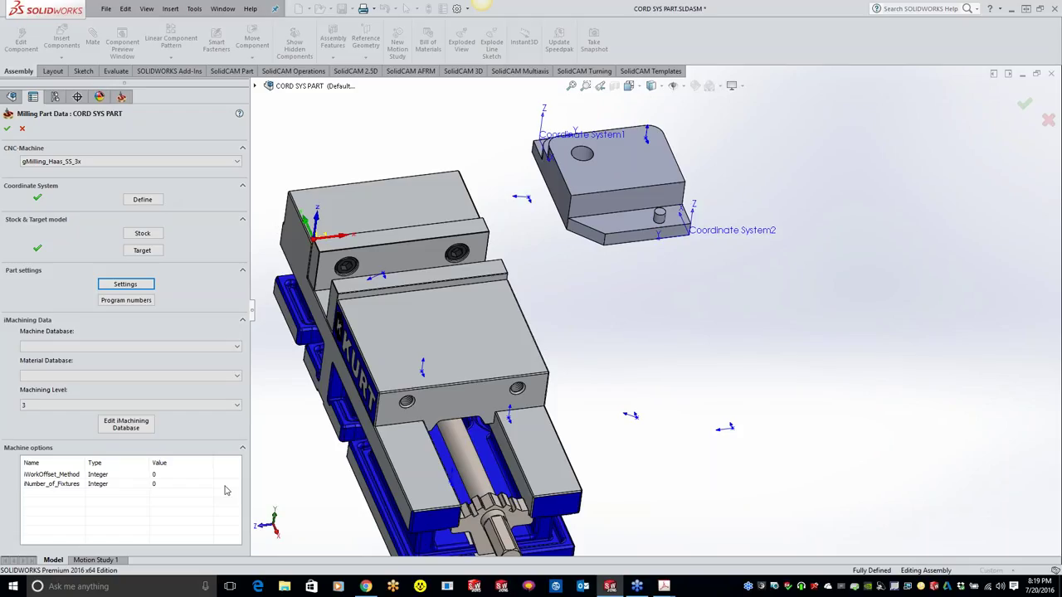
{"action": "left_click", "coordinate": [182, 474]}
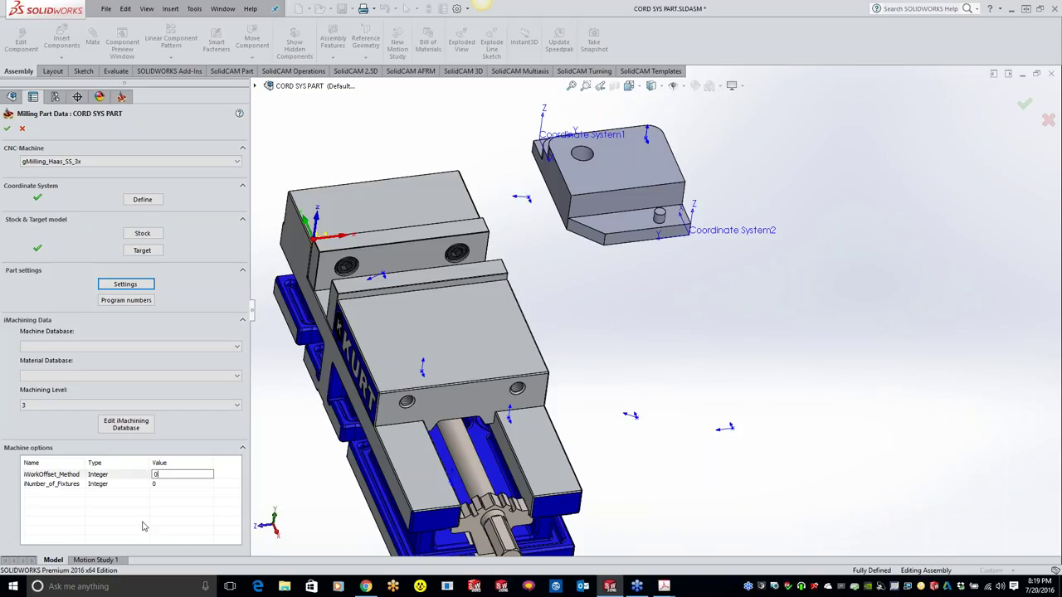
{"action": "left_click", "coordinate": [143, 526]}
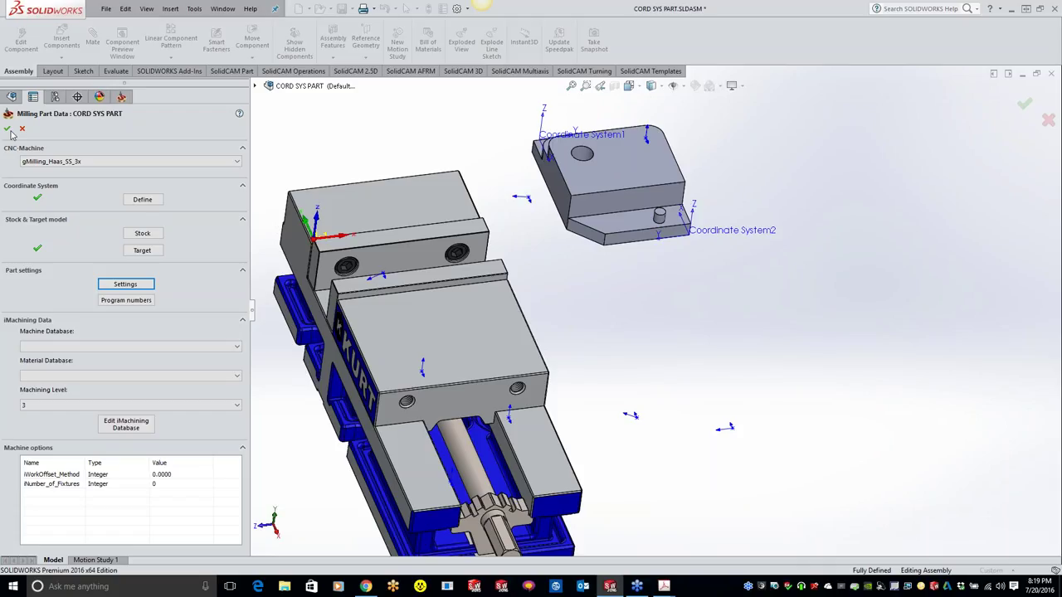
Accept the milling part data and reopen MAC 1 for redefinition with the Define option.
{"action": "left_click", "coordinate": [10, 129]}
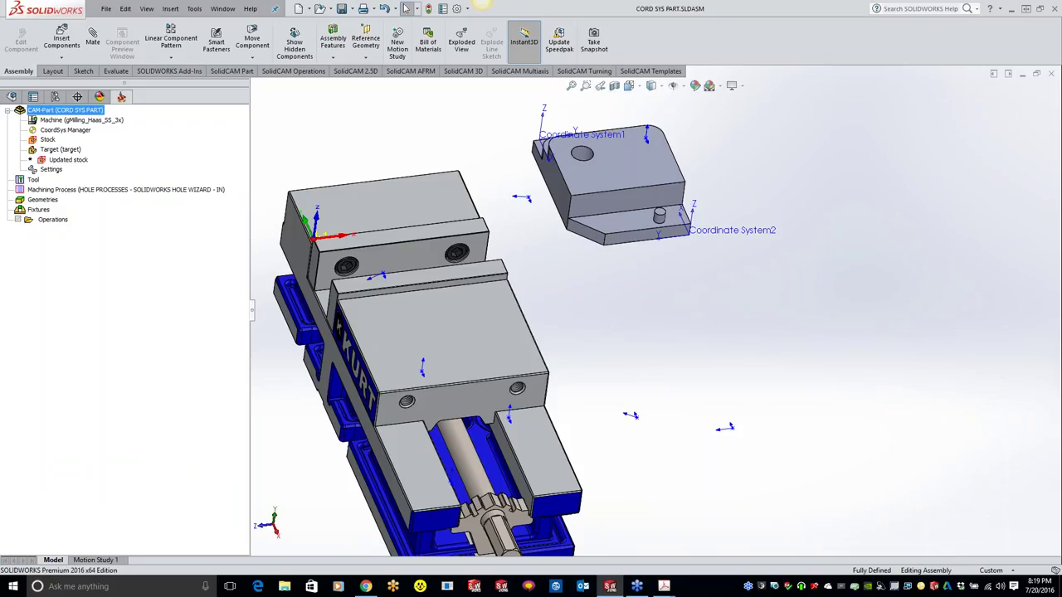
{"action": "scroll", "coordinate": [658, 309], "scroll_direction": "up", "scroll_amount": 2}
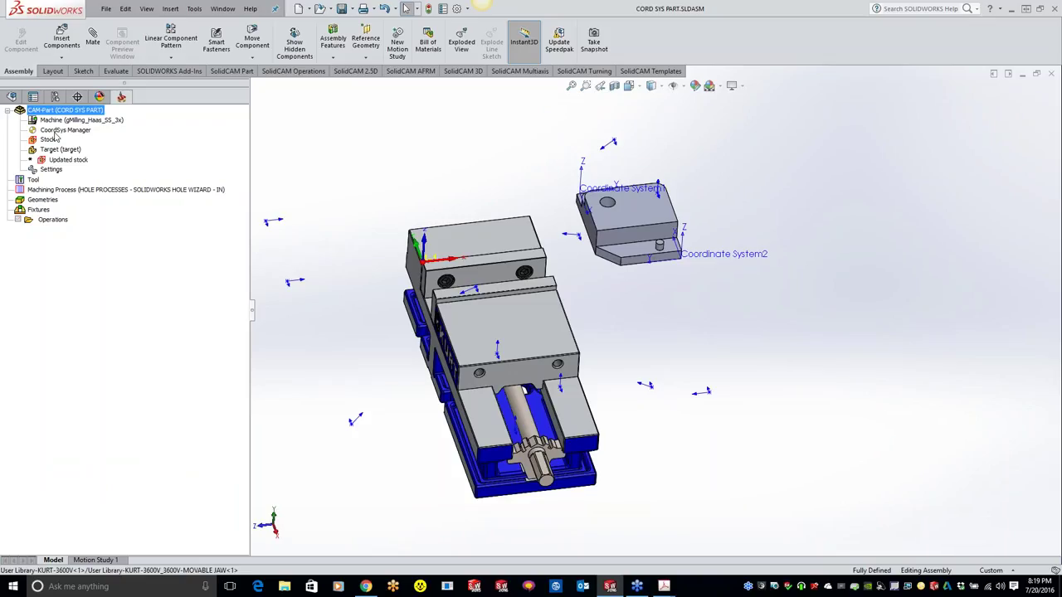
{"action": "left_click", "coordinate": [56, 131]}
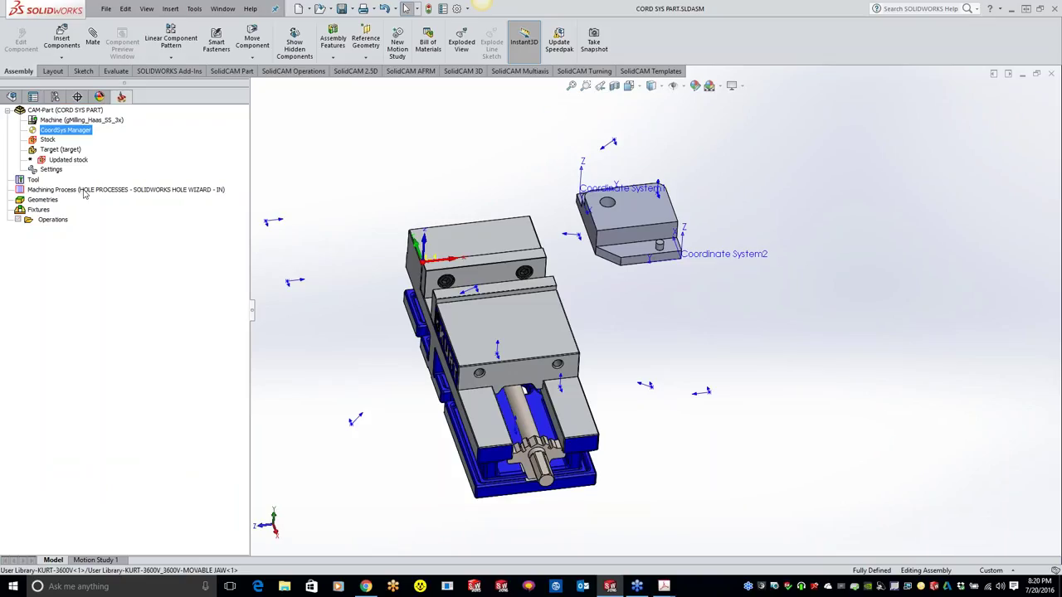
{"action": "left_click_drag", "start_coordinate": [83, 194], "coordinate": [77, 186]}
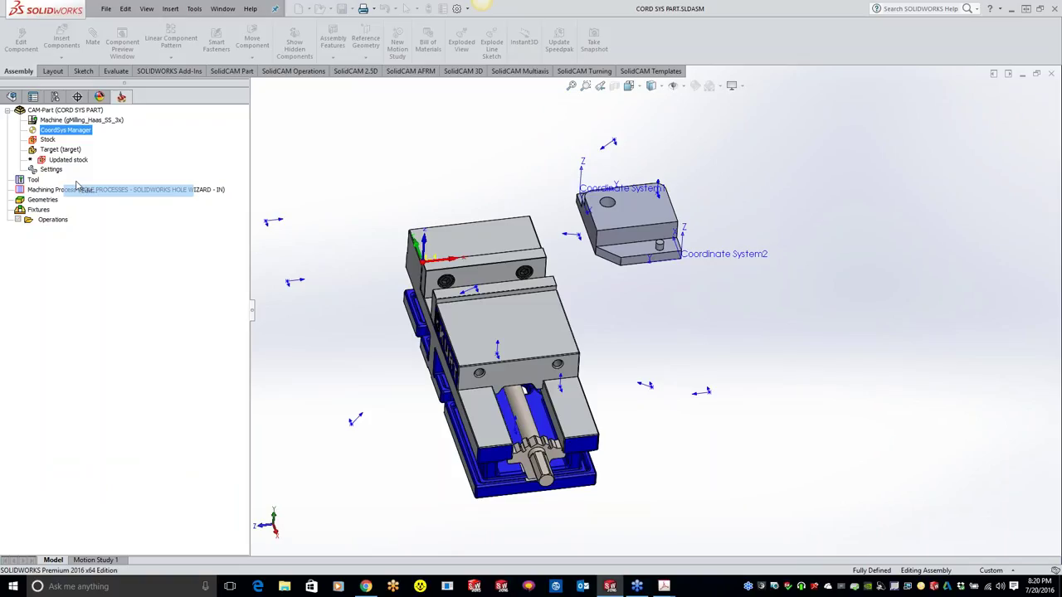
{"action": "right_click", "coordinate": [76, 186]}
{"action": "left_click", "coordinate": [133, 204]}
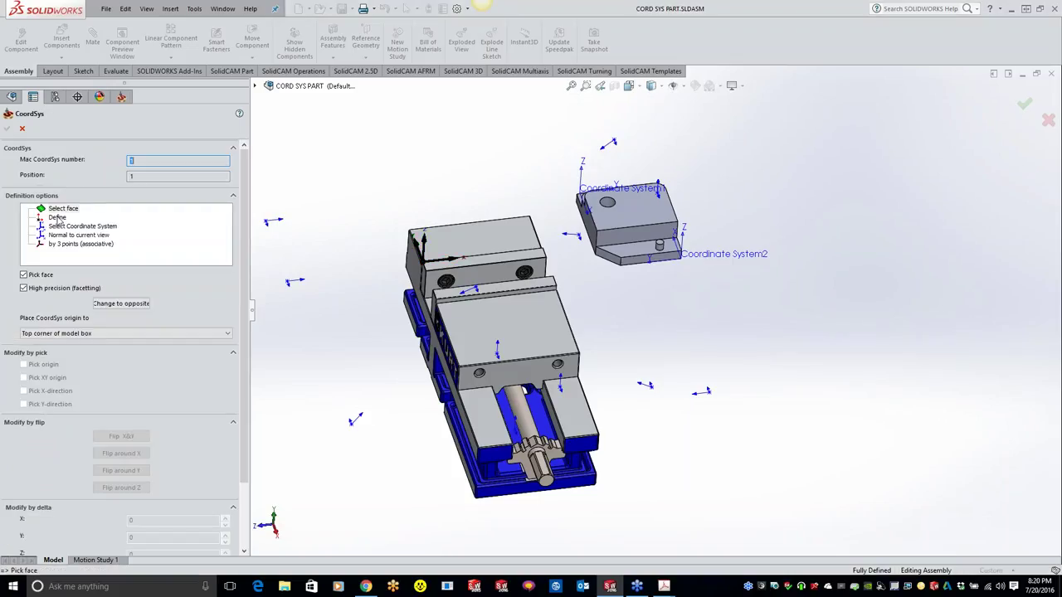
{"action": "left_click", "coordinate": [58, 217]}
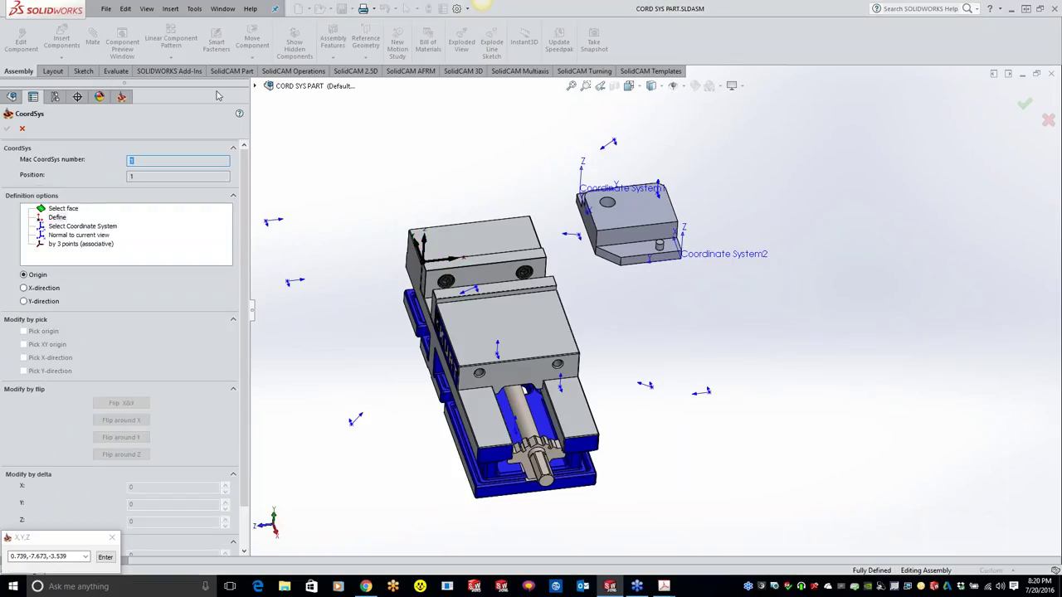
Hide the component origins in the assembly view while keeping the coordinate systems shown.
{"action": "scroll", "coordinate": [645, 190], "scroll_direction": "down", "scroll_amount": 3}
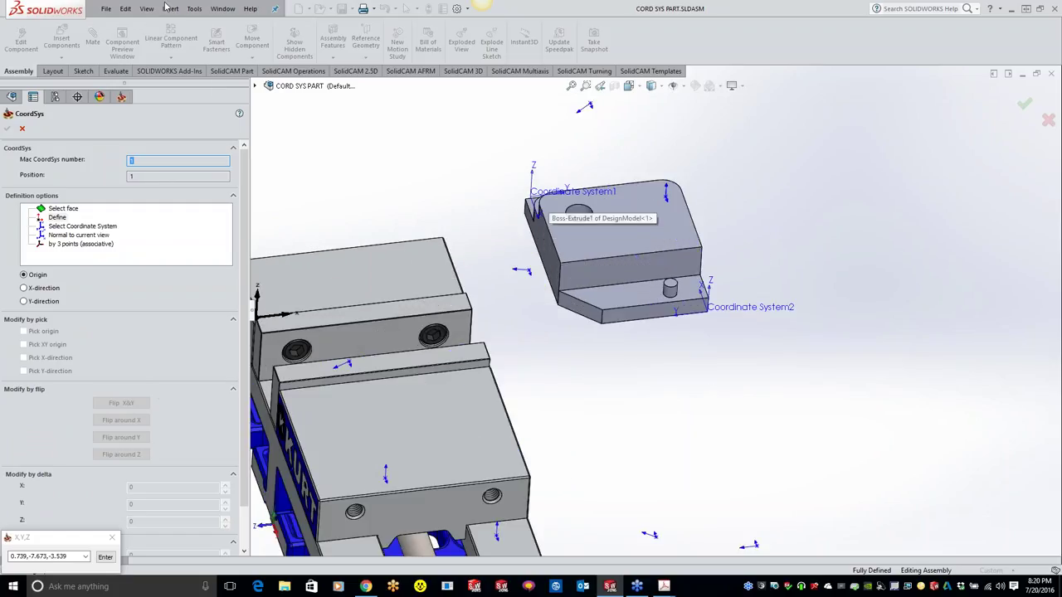
{"action": "left_click", "coordinate": [167, 7]}
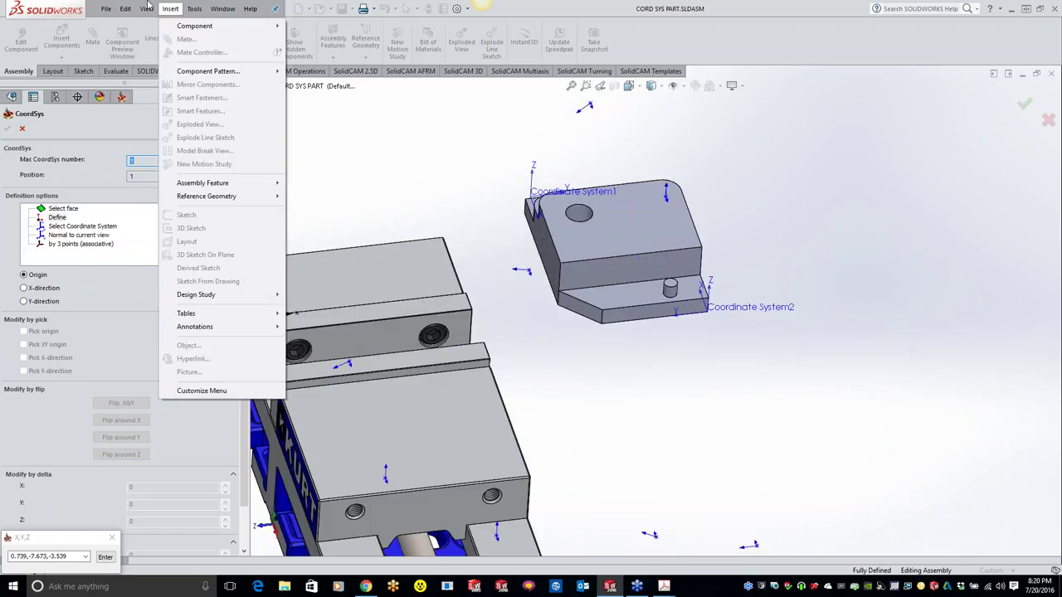
{"action": "left_click", "coordinate": [146, 8]}
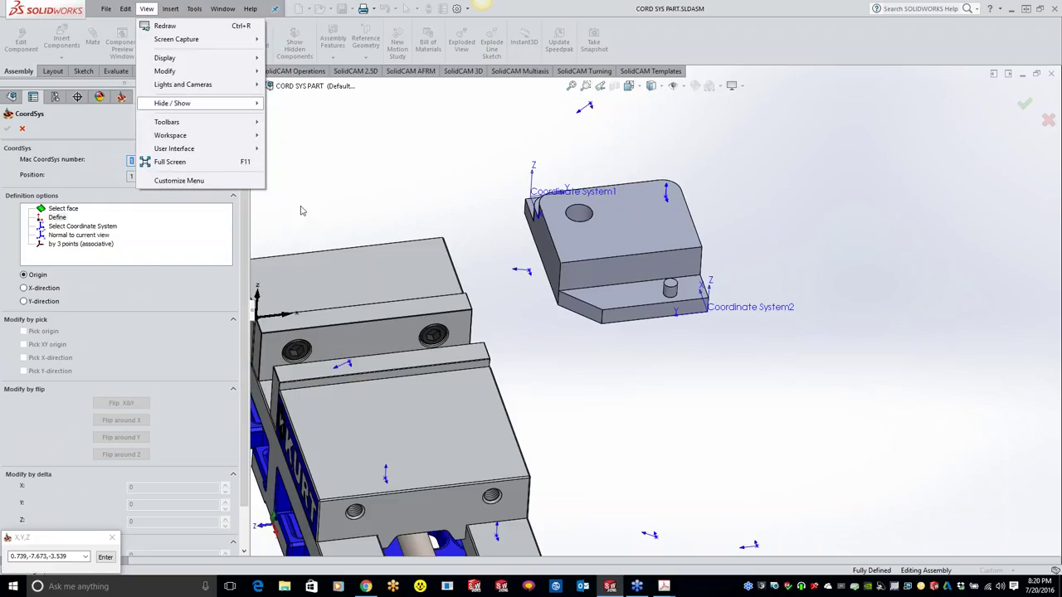
{"action": "mouse_move", "coordinate": [199, 103]}
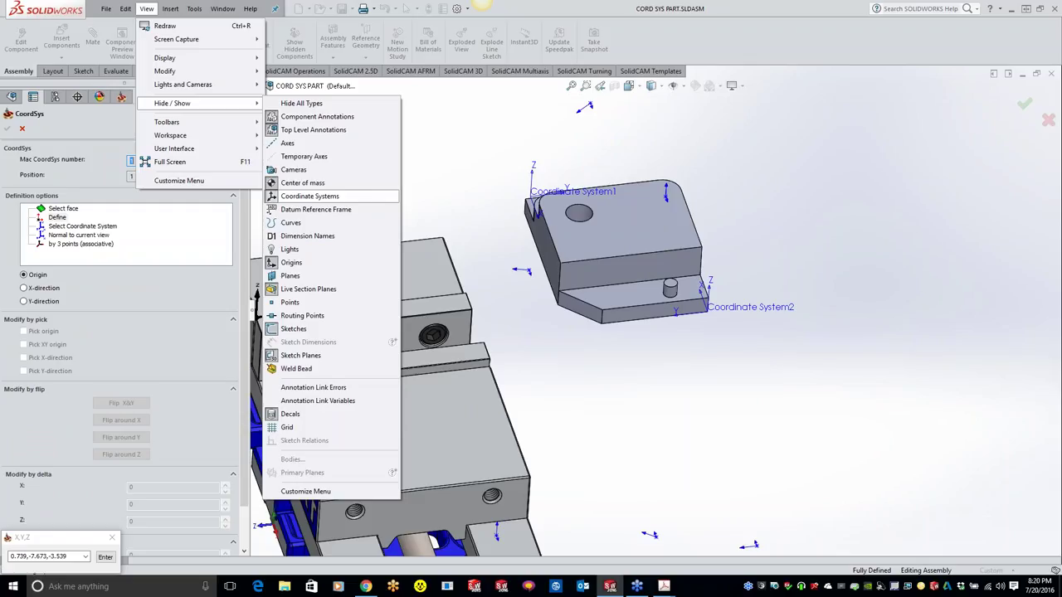
{"action": "left_click", "coordinate": [309, 196]}
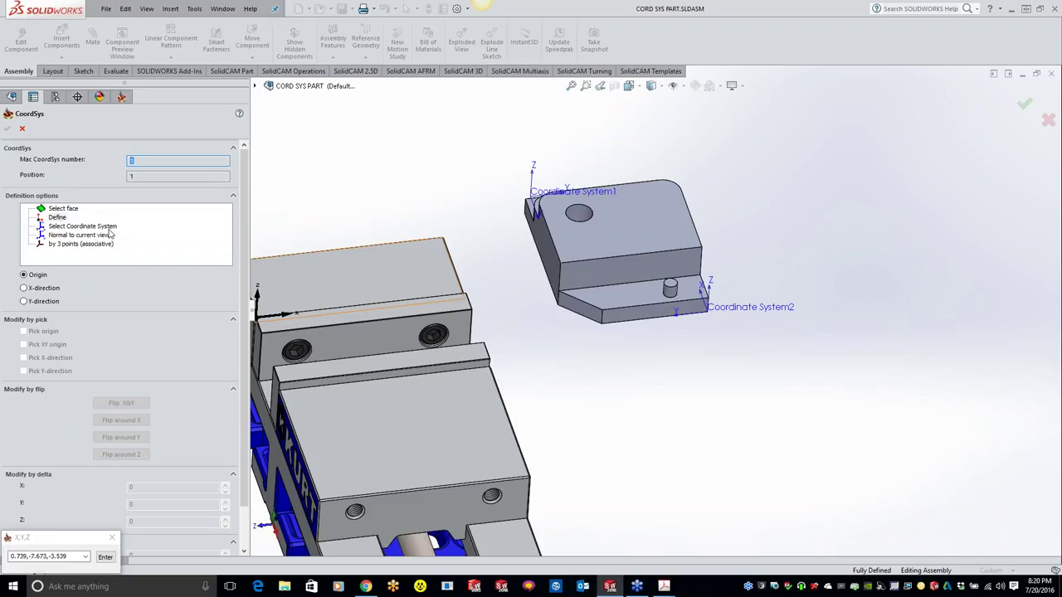
Define MAC 1 at the raised block's near top corner with X along the front edge, then move its origin to that edge's other end.
{"action": "left_click", "coordinate": [57, 217]}
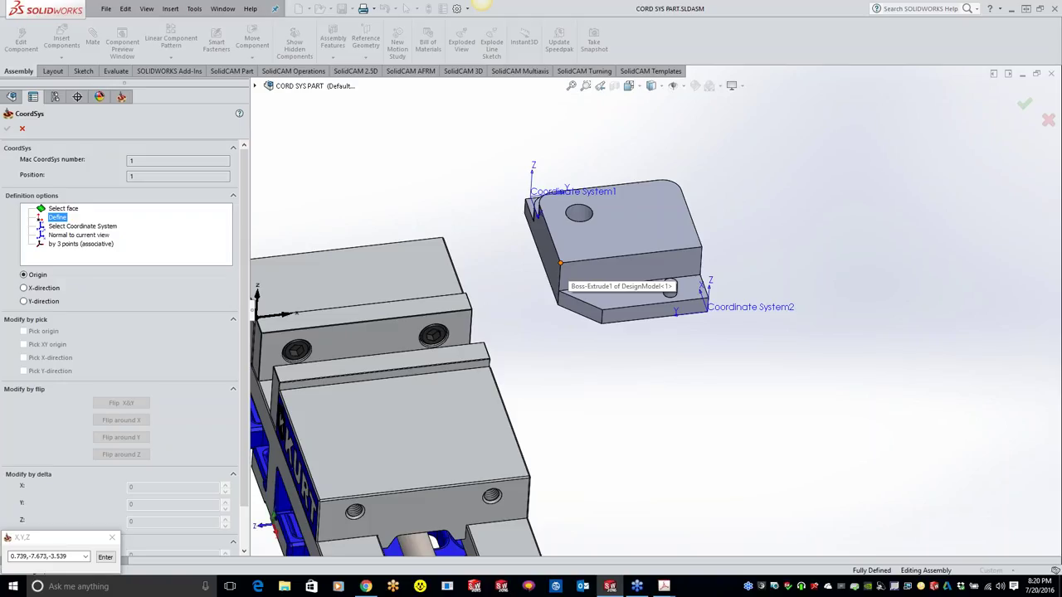
{"action": "left_click", "coordinate": [560, 263]}
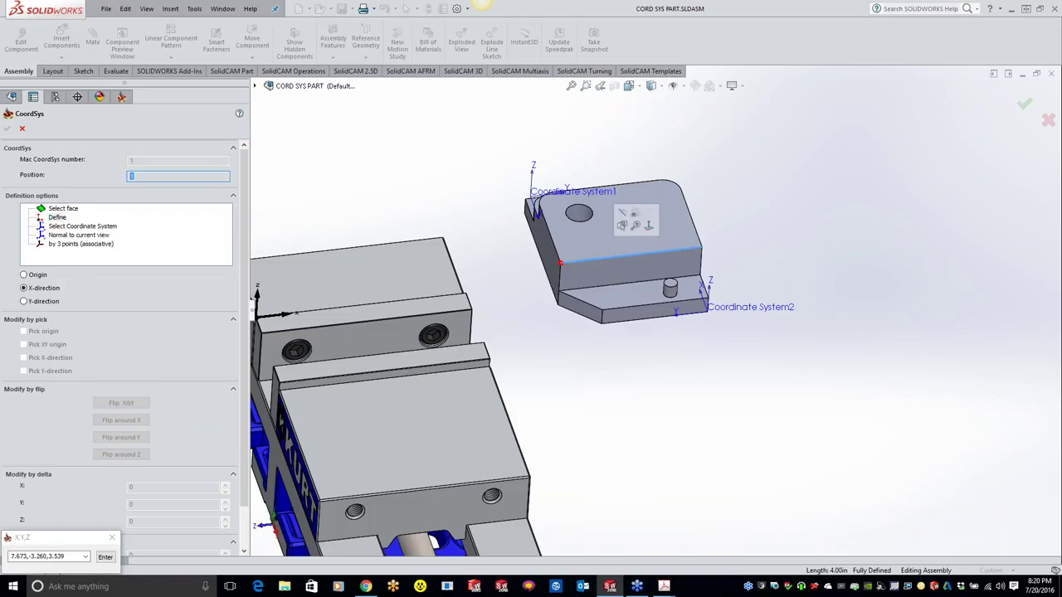
{"action": "left_click", "coordinate": [618, 257]}
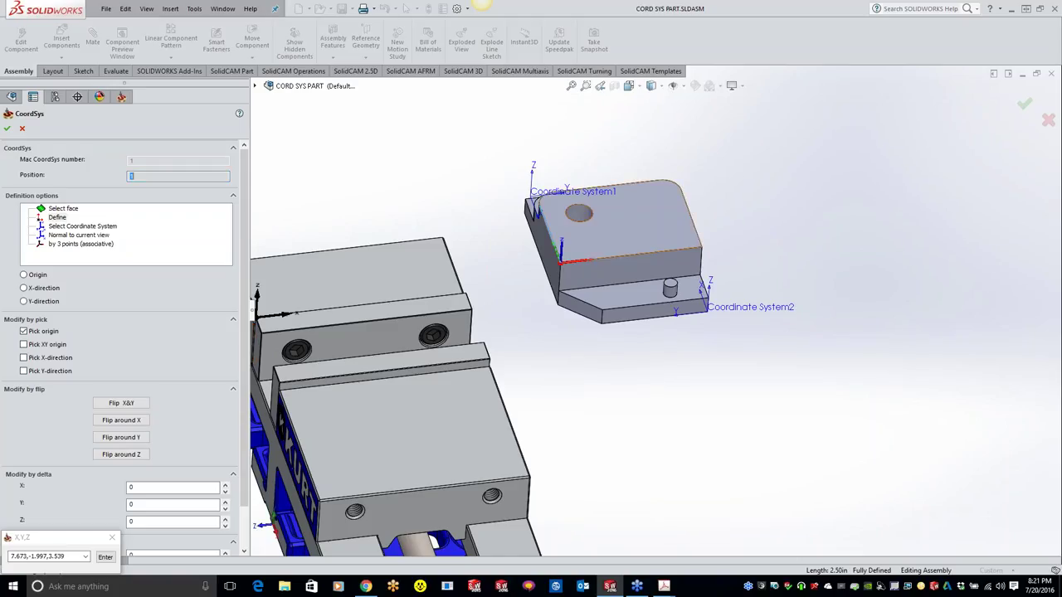
{"action": "left_click", "coordinate": [701, 247]}
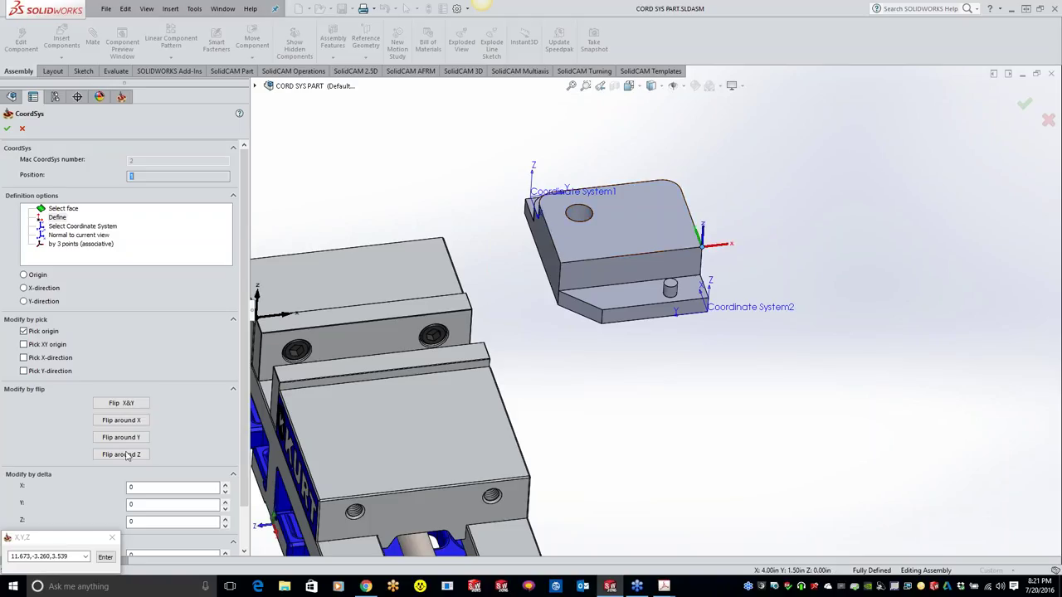
Try flipping the coordinate system around Z and around X, and leave the MAC 1 definition.
{"action": "left_click", "coordinate": [125, 454]}
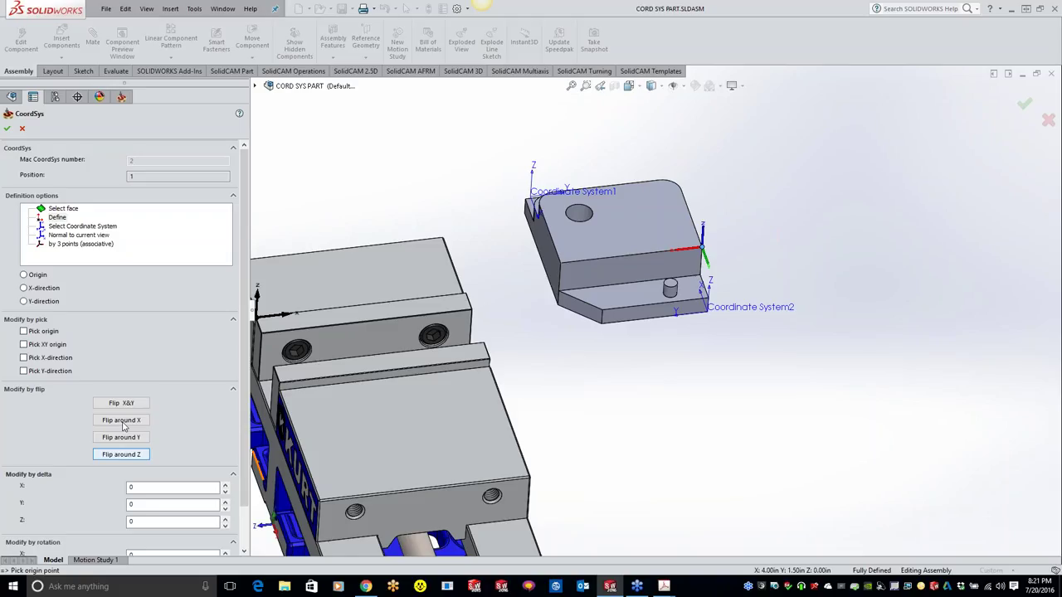
{"action": "left_click", "coordinate": [123, 423]}
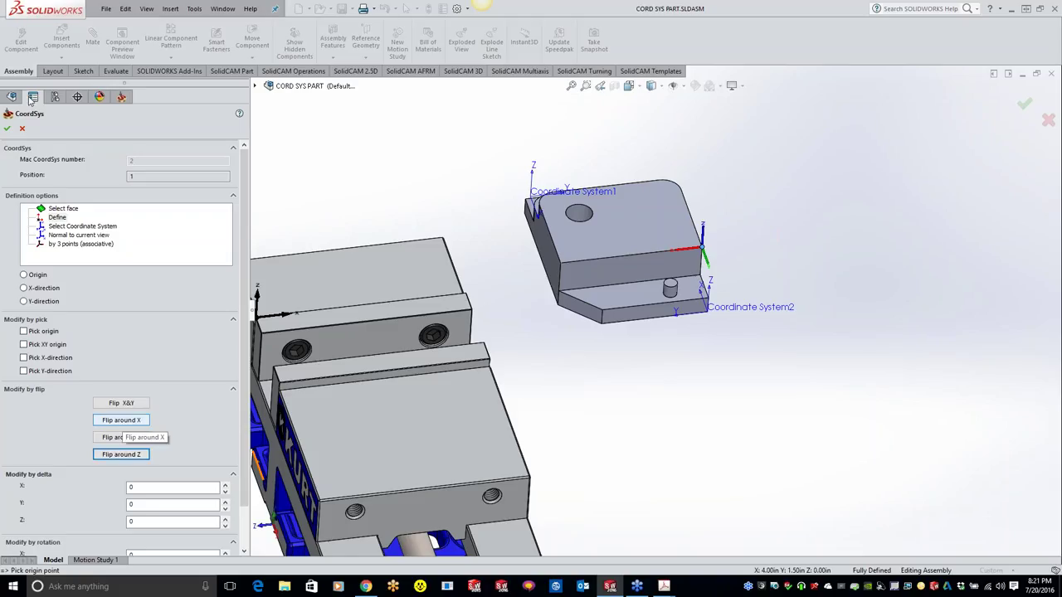
{"action": "key", "text": "Return"}
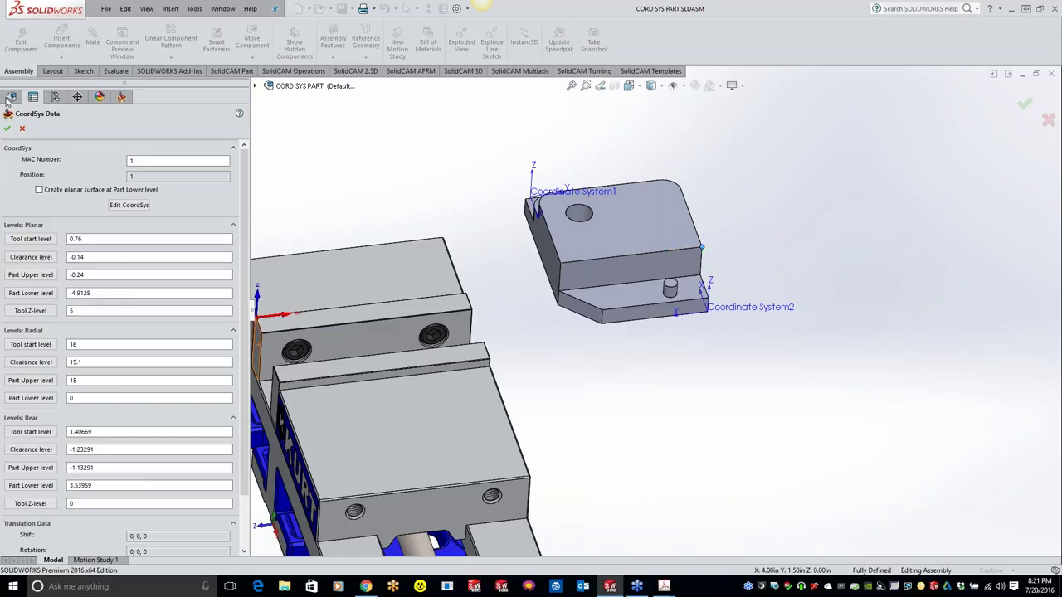
{"action": "left_click", "coordinate": [7, 127]}
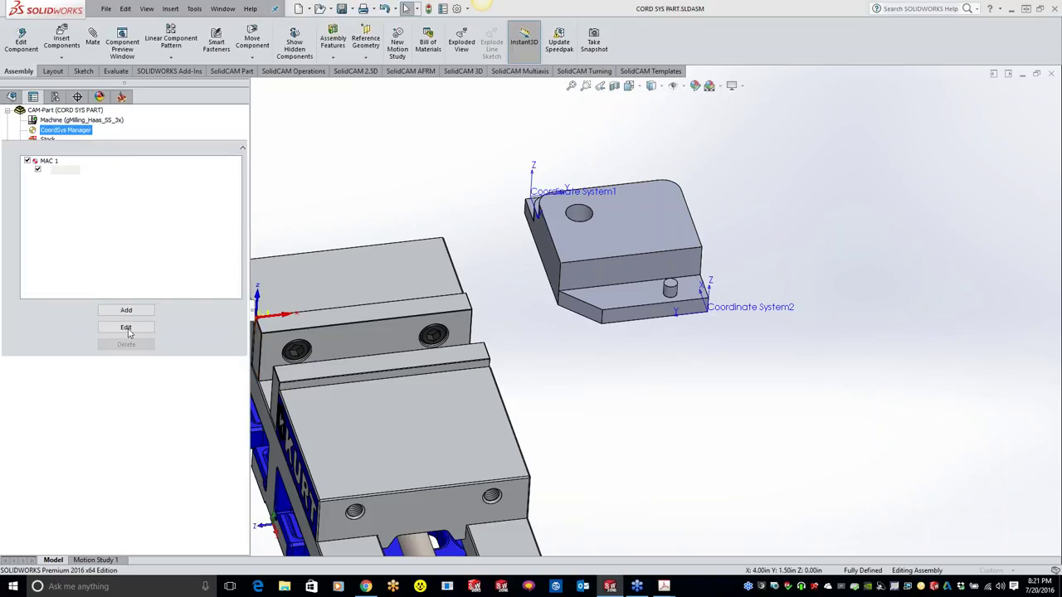
Leave the CoordSys Manager and hide the Kurt vise assembly.
{"action": "left_click", "coordinate": [127, 329]}
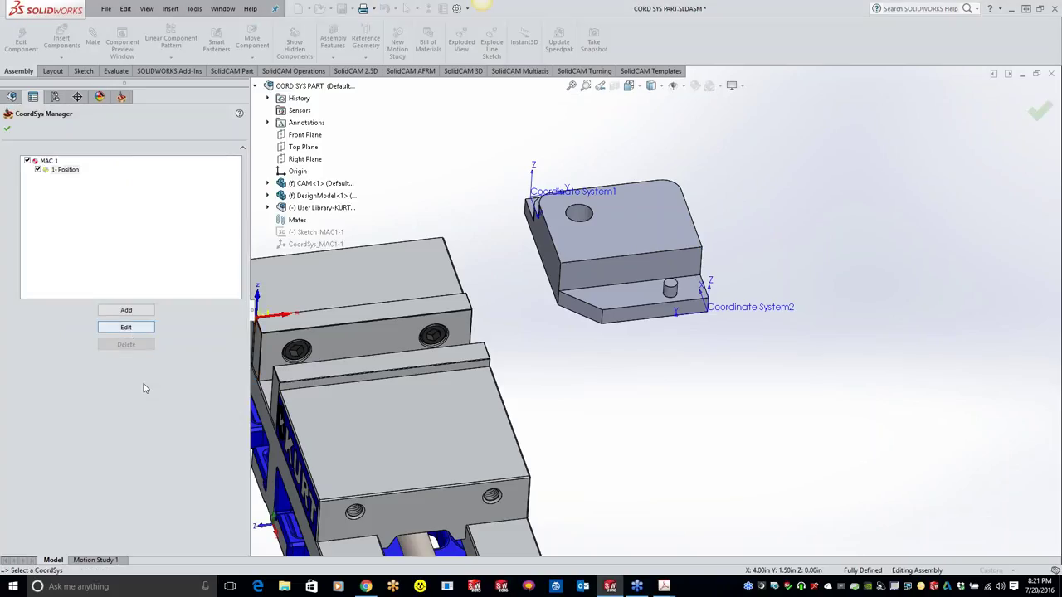
{"action": "key", "text": "Escape"}
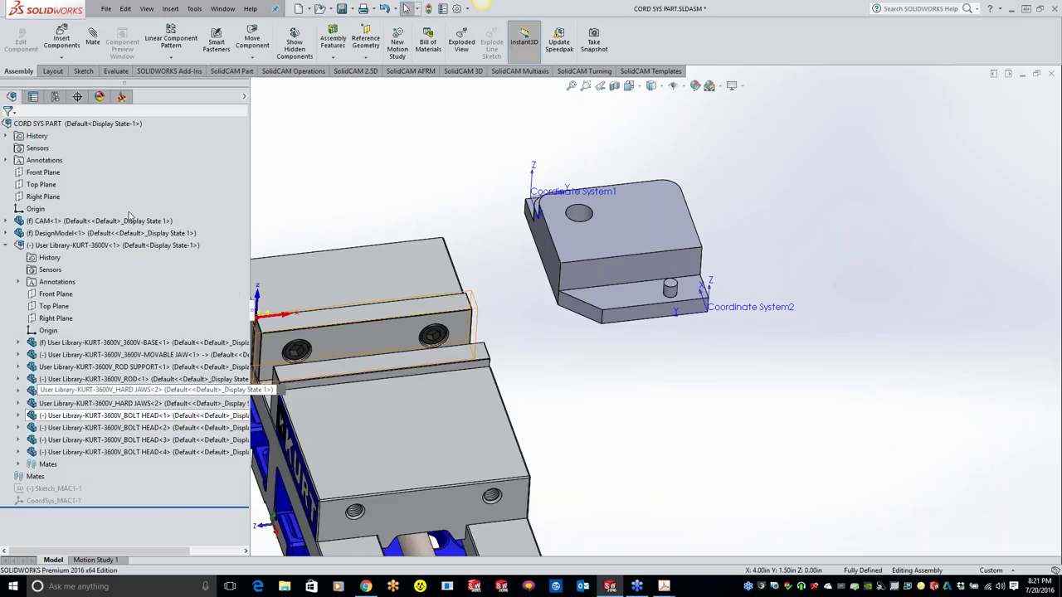
{"action": "left_click", "coordinate": [145, 245]}
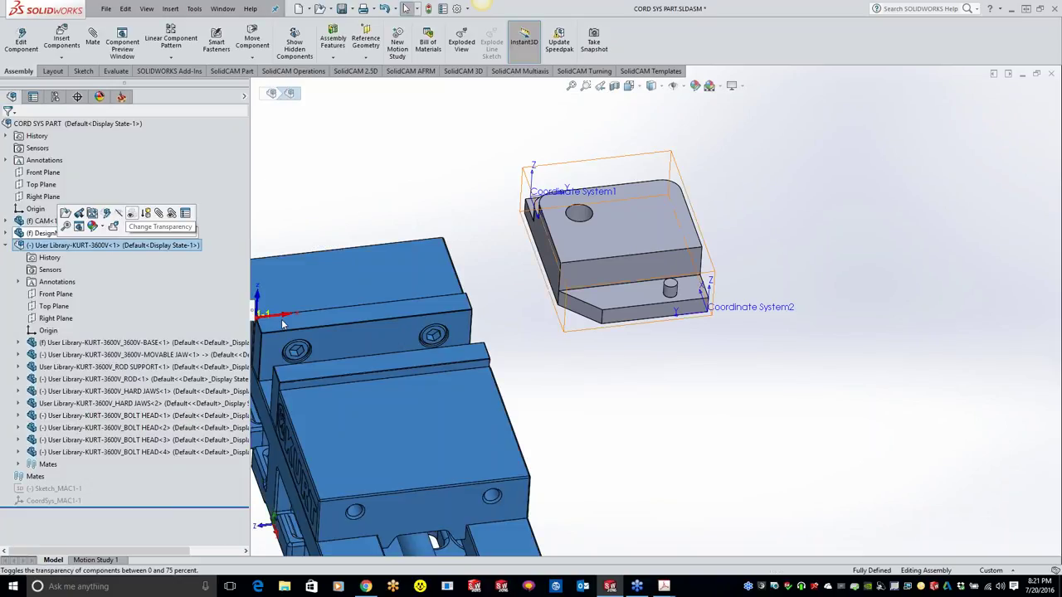
{"action": "key", "text": "Tab"}
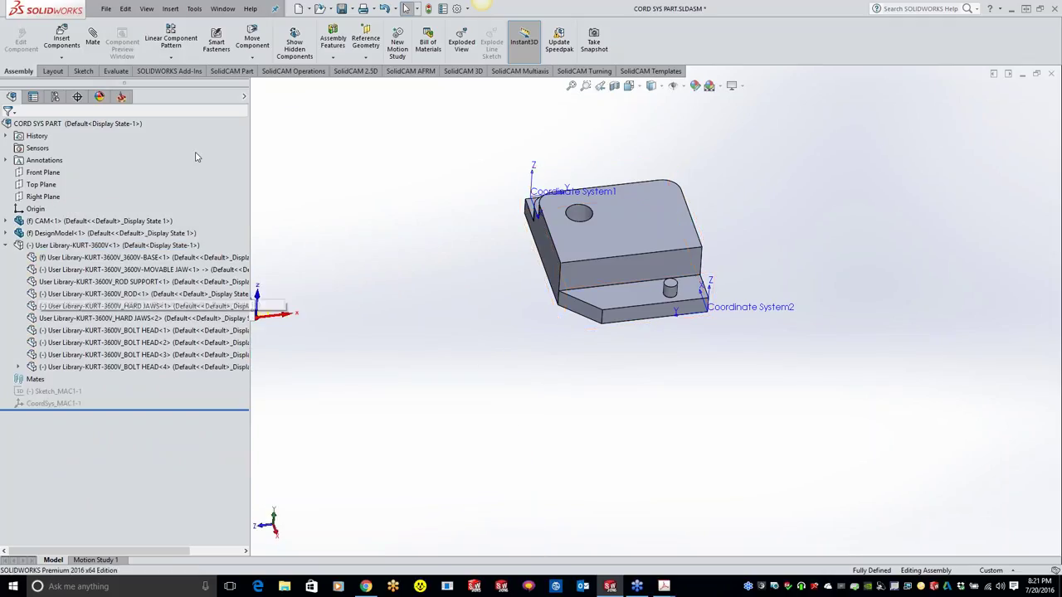
Redefine MAC 1 from the design model's existing coordinate systems, previewing Coordinate System2 and choosing Coordinate System1, and accept its level data.
{"action": "left_click", "coordinate": [121, 96]}
{"action": "left_click", "coordinate": [53, 129]}
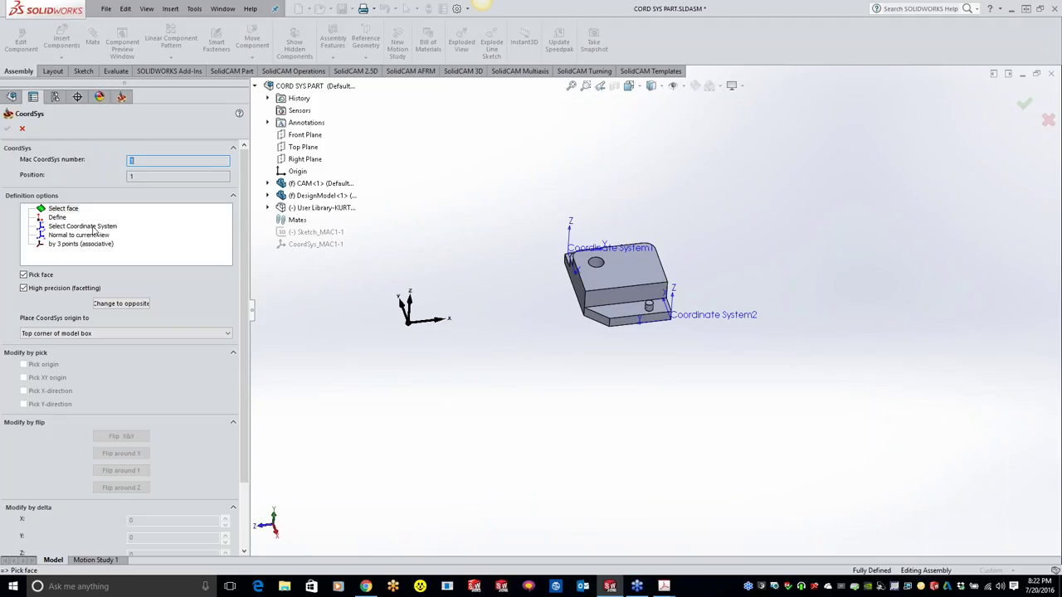
{"action": "left_click", "coordinate": [83, 226]}
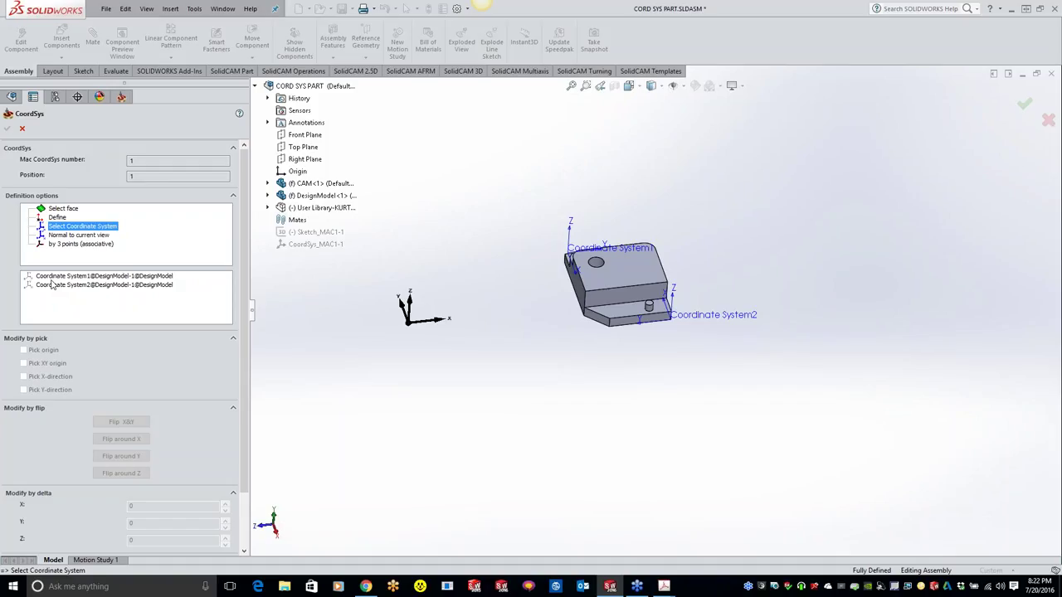
{"action": "left_click", "coordinate": [128, 287]}
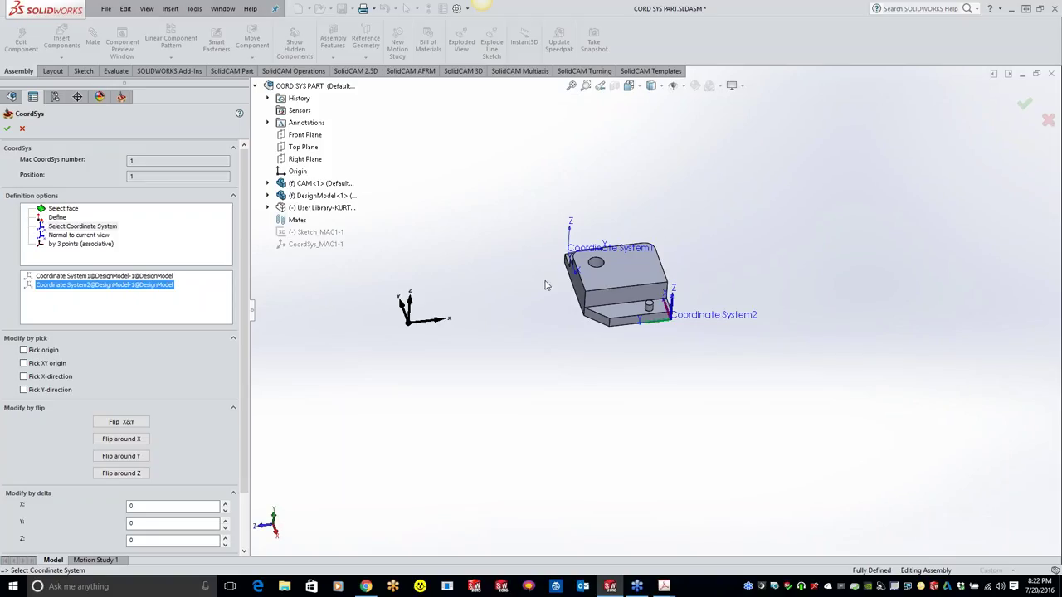
{"action": "left_click", "coordinate": [704, 319]}
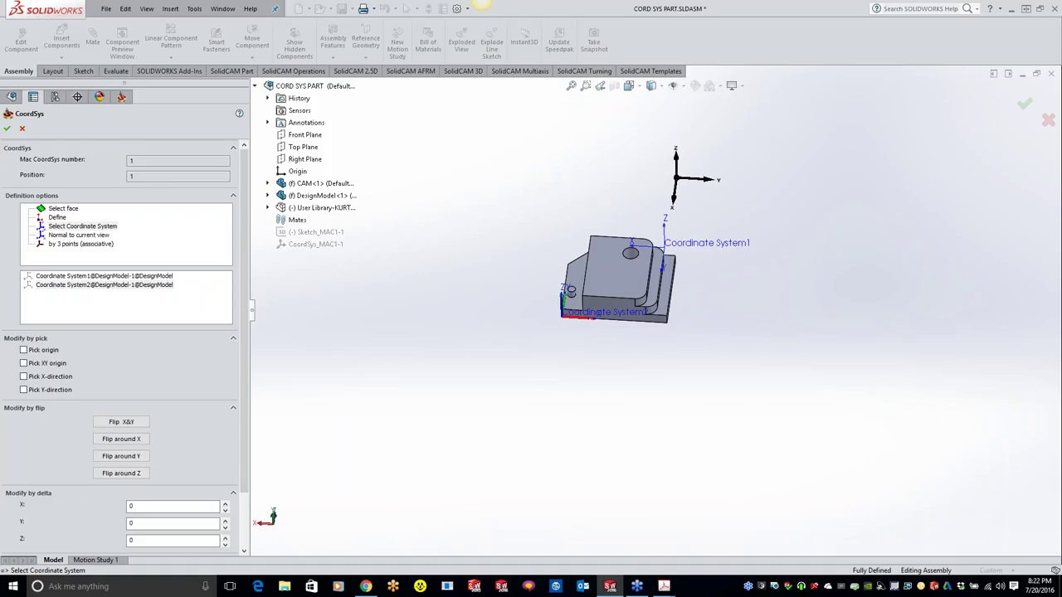
{"action": "middle_click_drag", "start_coordinate": [803, 361], "coordinate": [841, 361]}
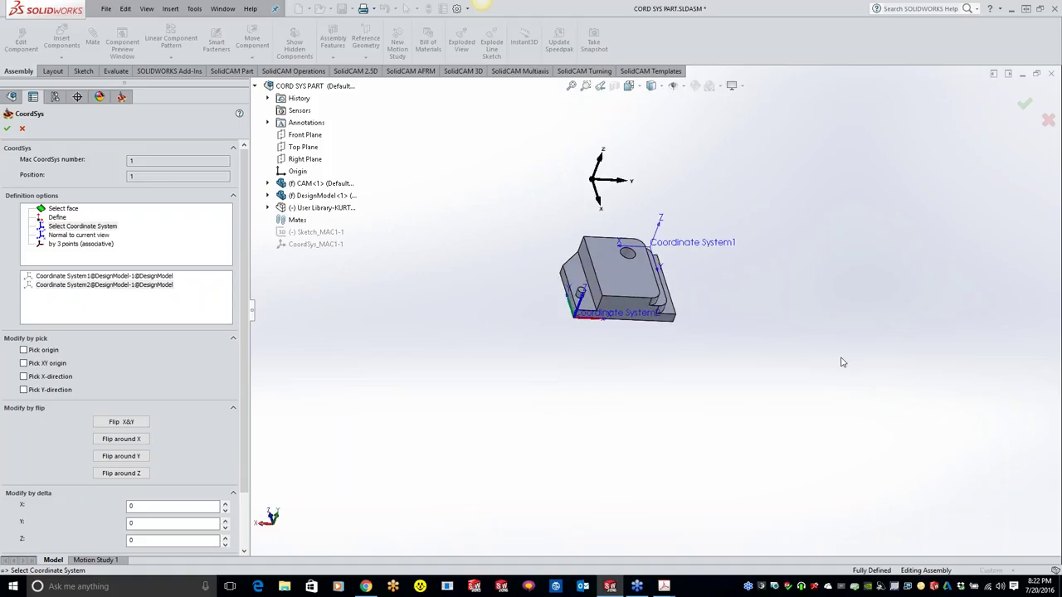
{"action": "key", "text": "Up"}
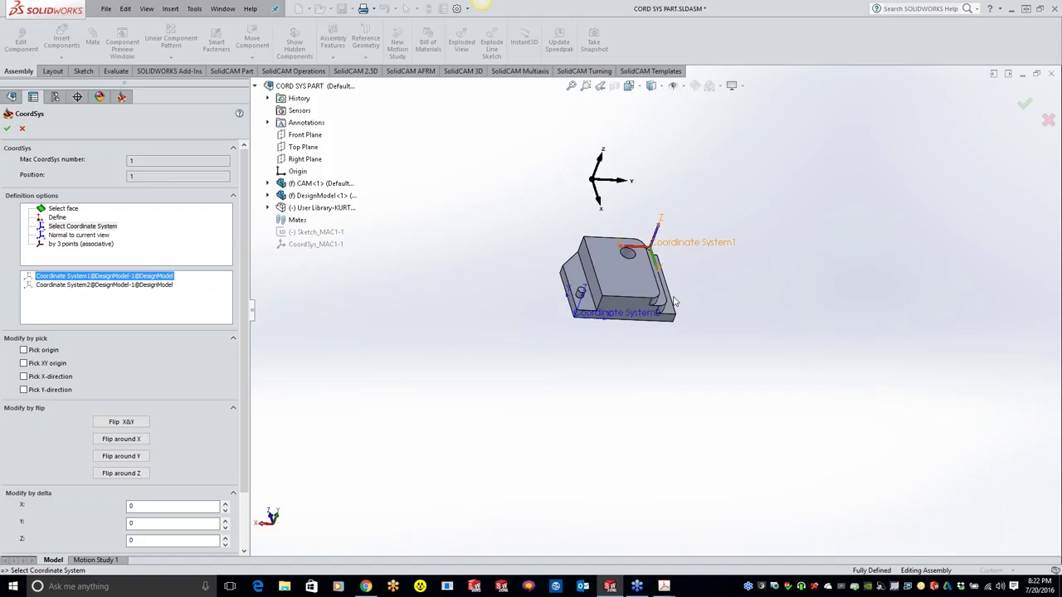
{"action": "left_click", "coordinate": [9, 129]}
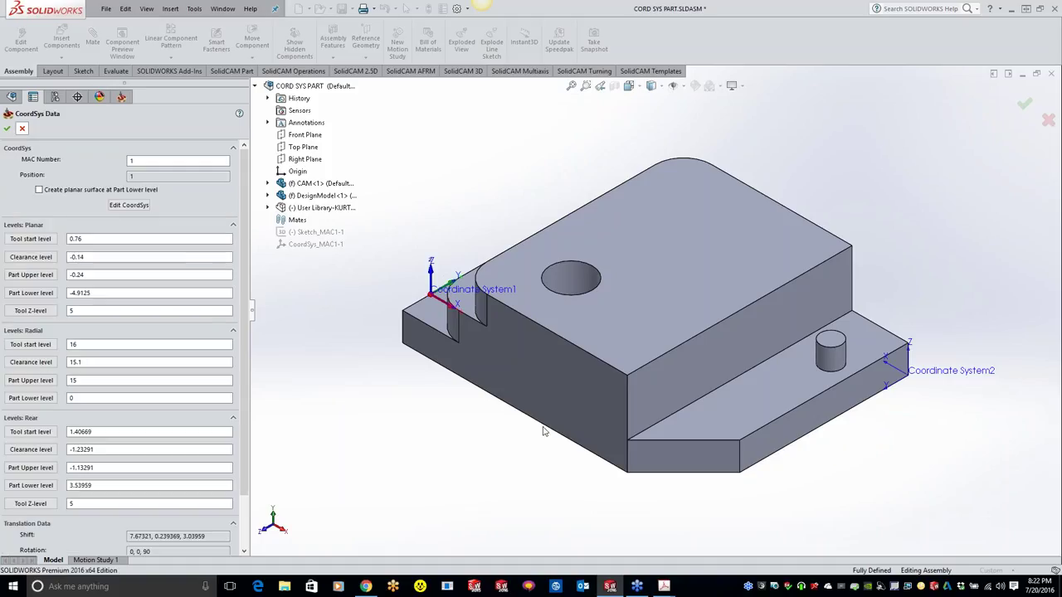
{"action": "key", "text": "Return"}
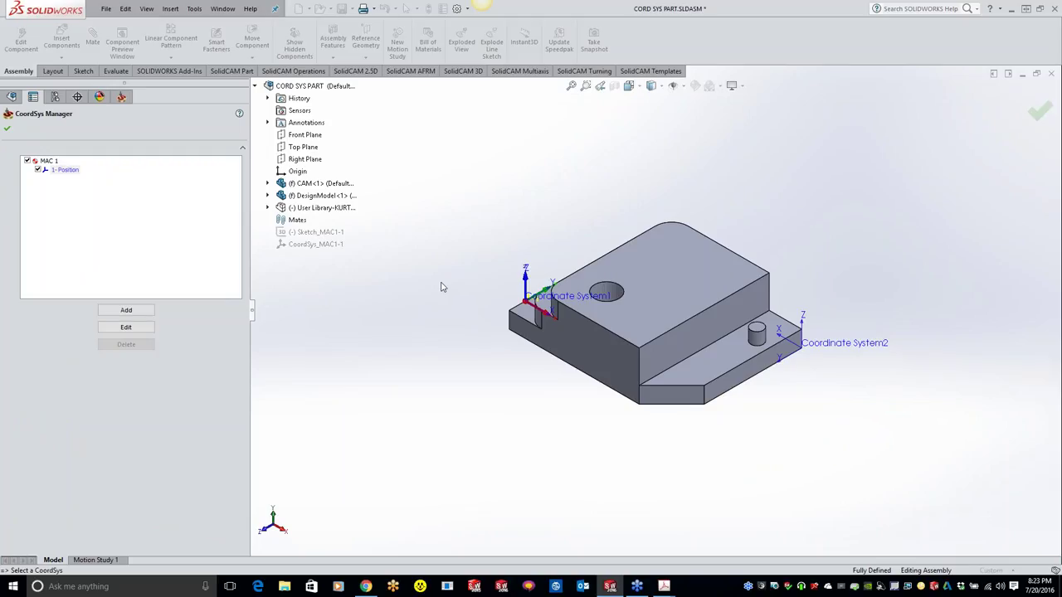
Add a coordinate system as MAC 2 and capture it normal to a tilted, zoomed-in side view of the part.
{"action": "left_click", "coordinate": [126, 310]}
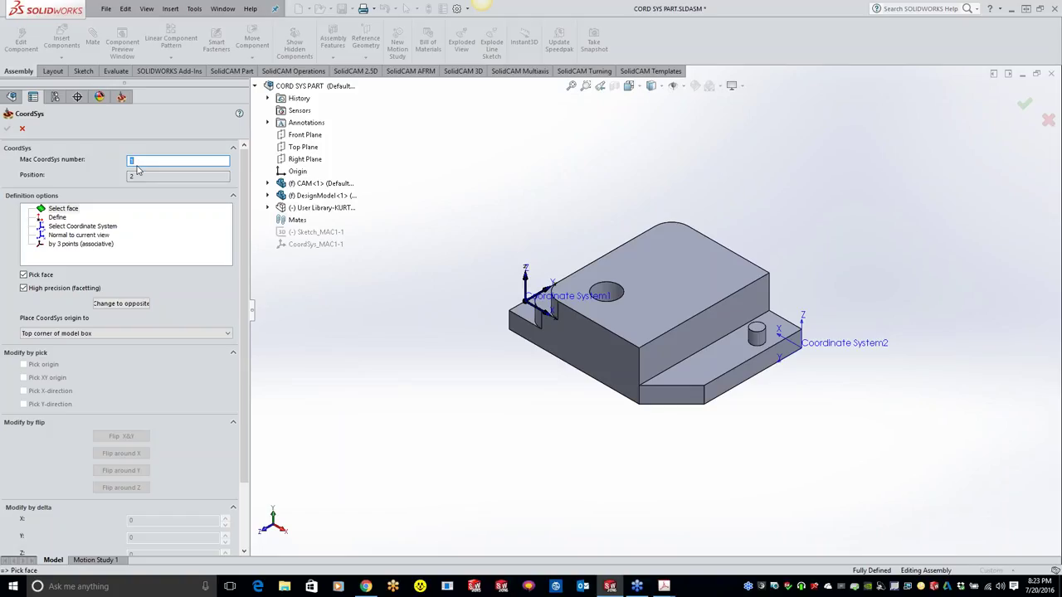
{"action": "type", "text": "2"}
{"action": "key", "text": "Tab"}
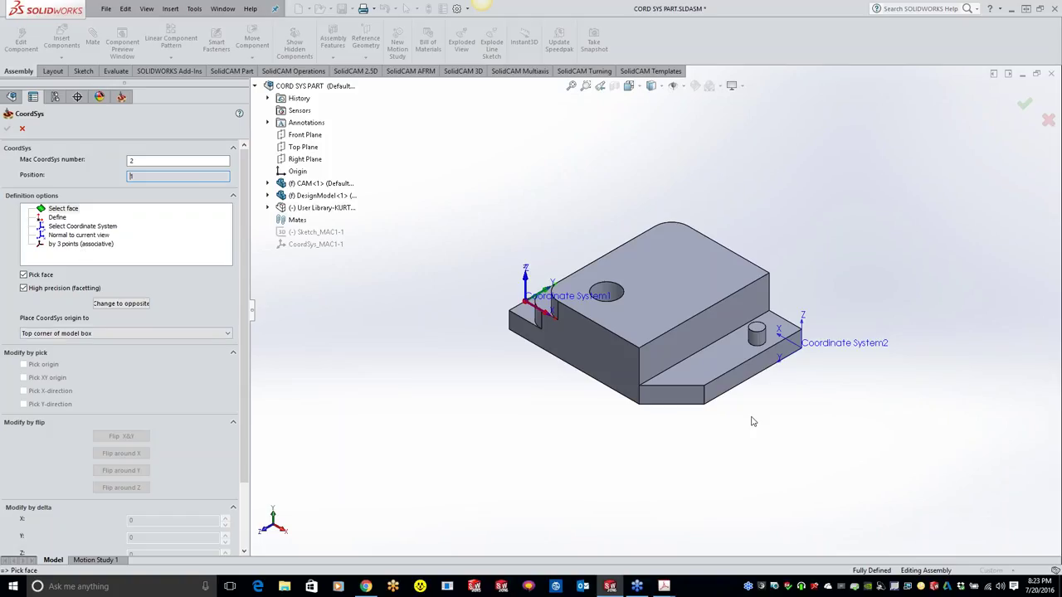
{"action": "middle_click_drag", "start_coordinate": [753, 421], "coordinate": [730, 365]}
{"action": "scroll", "coordinate": [730, 365], "scroll_direction": "down", "scroll_amount": 5}
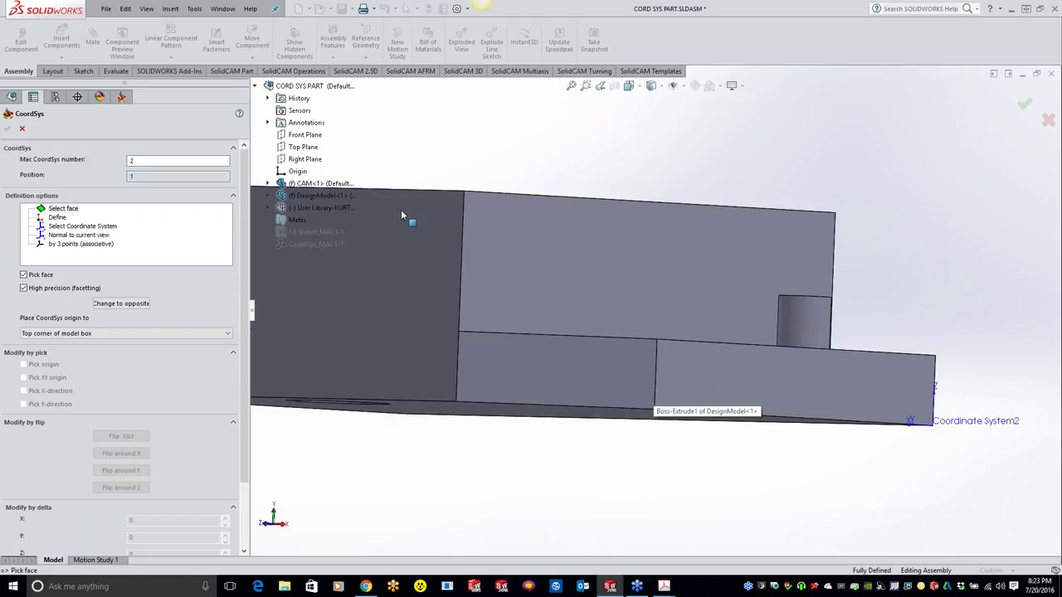
{"action": "scroll", "coordinate": [400, 214], "scroll_direction": "down", "scroll_amount": 3}
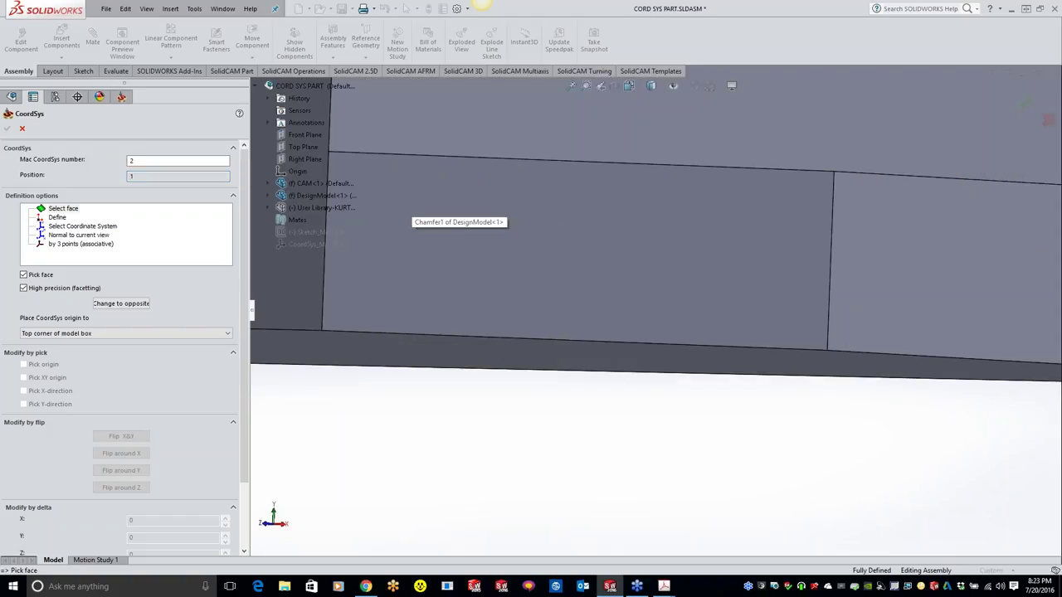
{"action": "scroll", "coordinate": [401, 214], "scroll_direction": "up", "scroll_amount": 1}
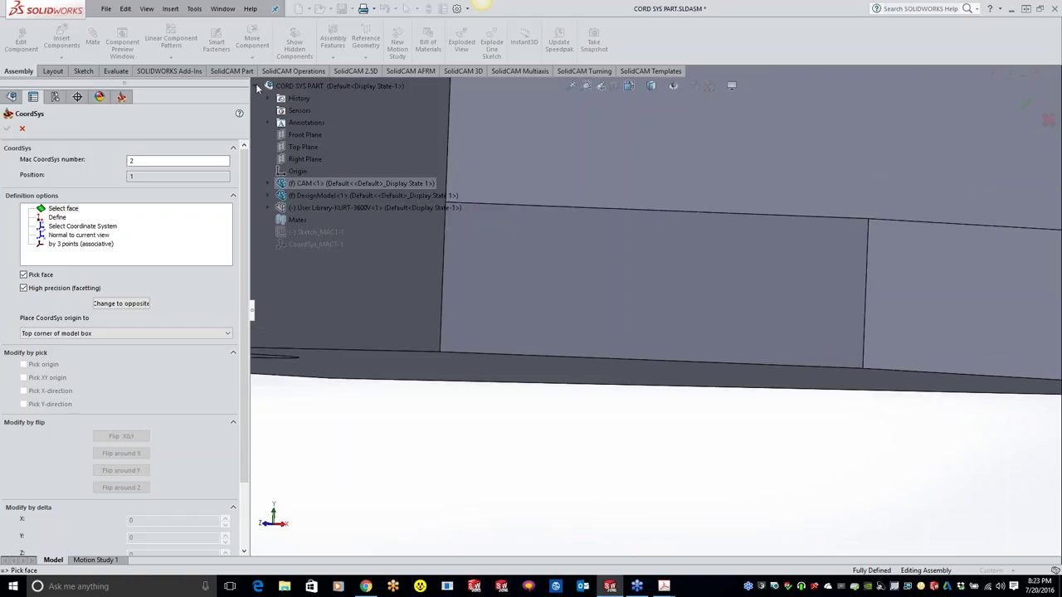
{"action": "left_click", "coordinate": [256, 87]}
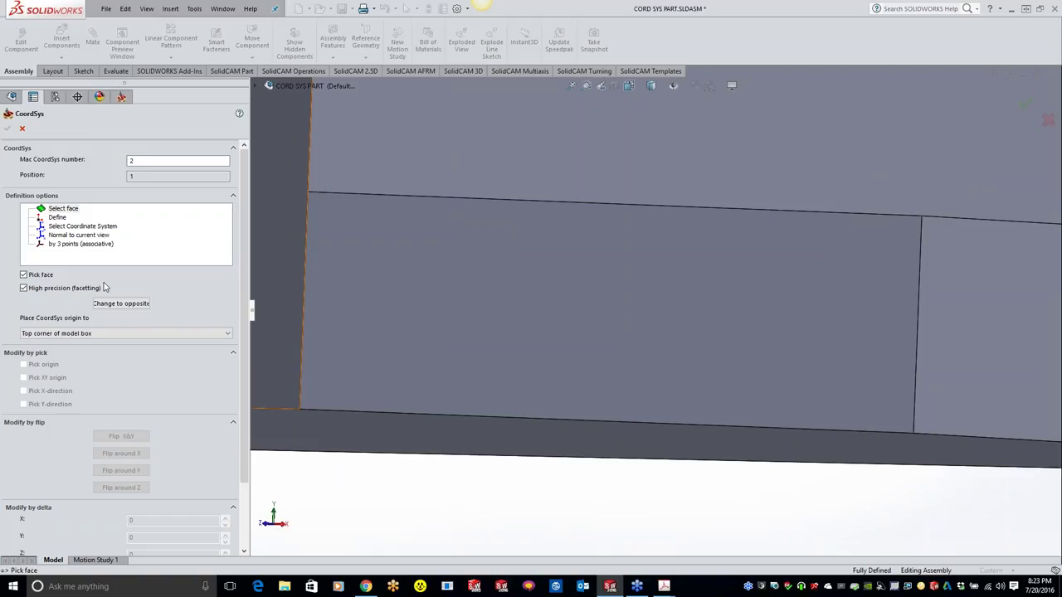
{"action": "left_click", "coordinate": [79, 235]}
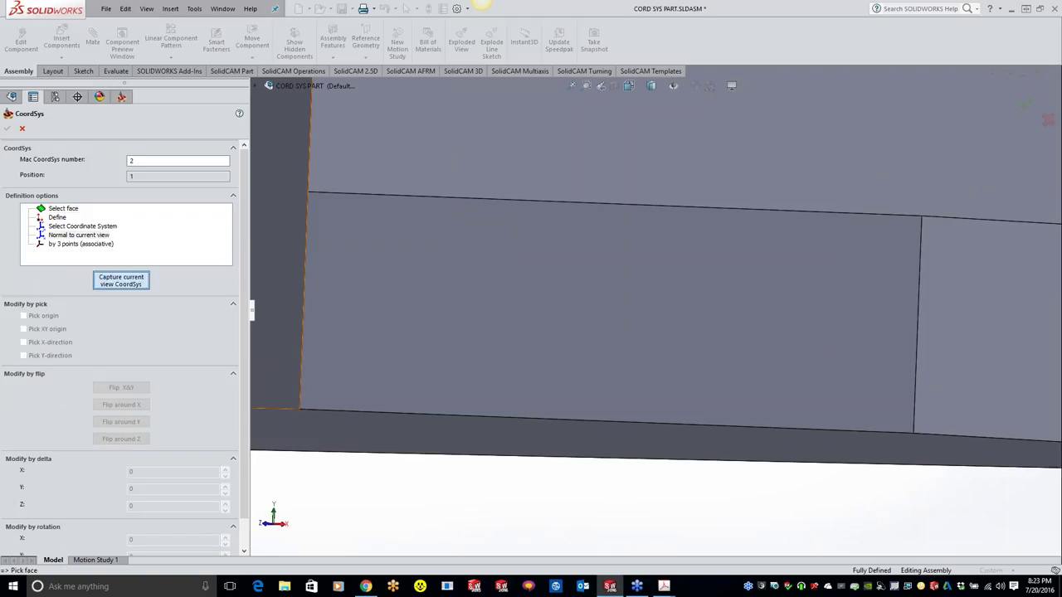
{"action": "left_click", "coordinate": [121, 280]}
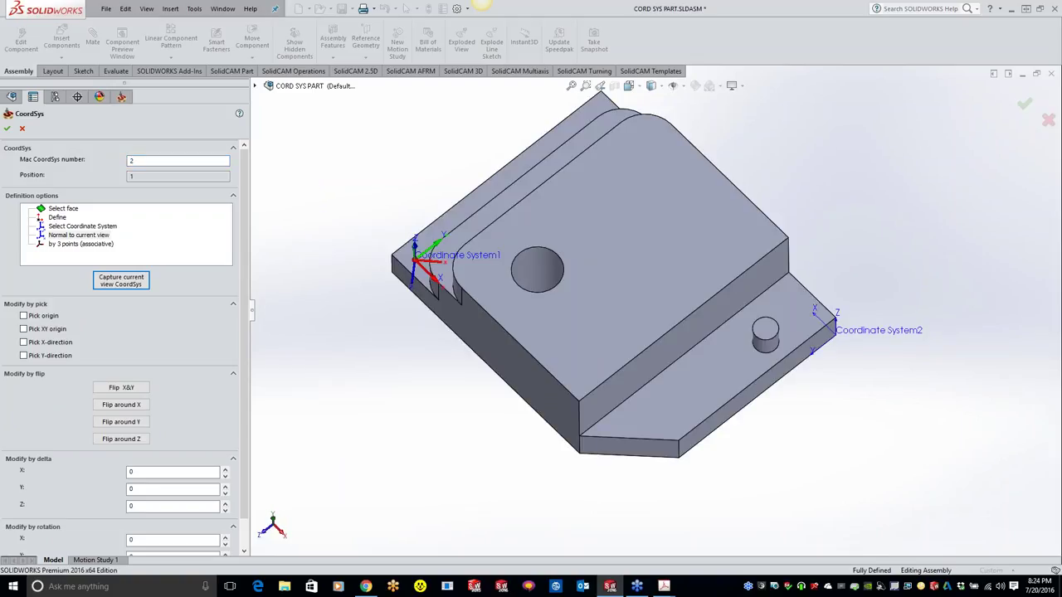
Accept the captured MAC 2 and examine its axes against Coordinate System1.
{"action": "middle_click_drag", "start_coordinate": [456, 309], "coordinate": [455, 260]}
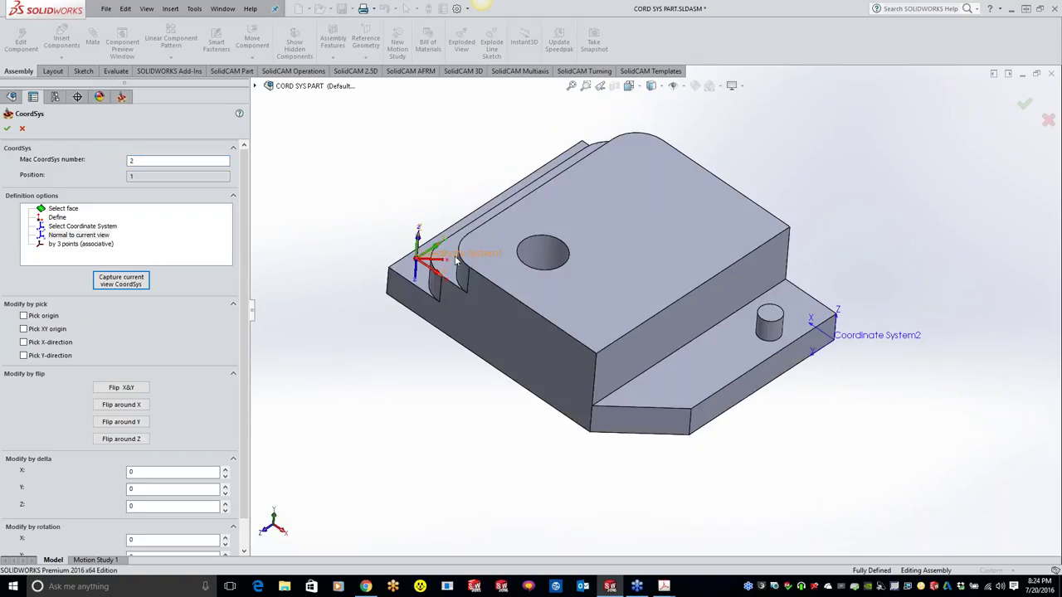
{"action": "scroll", "coordinate": [406, 243], "scroll_direction": "down", "scroll_amount": 5}
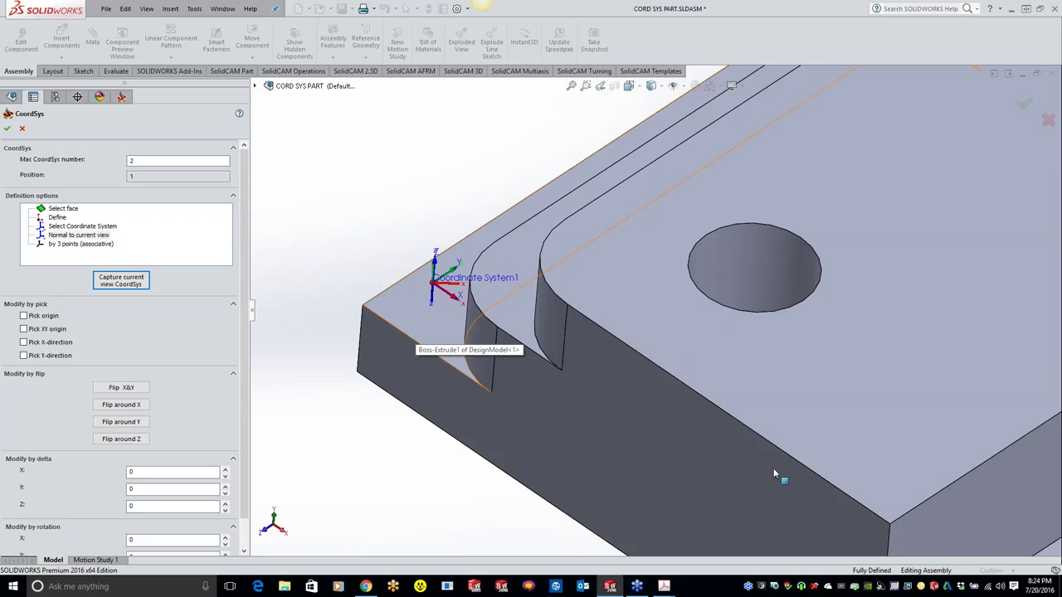
{"action": "key", "text": "f"}
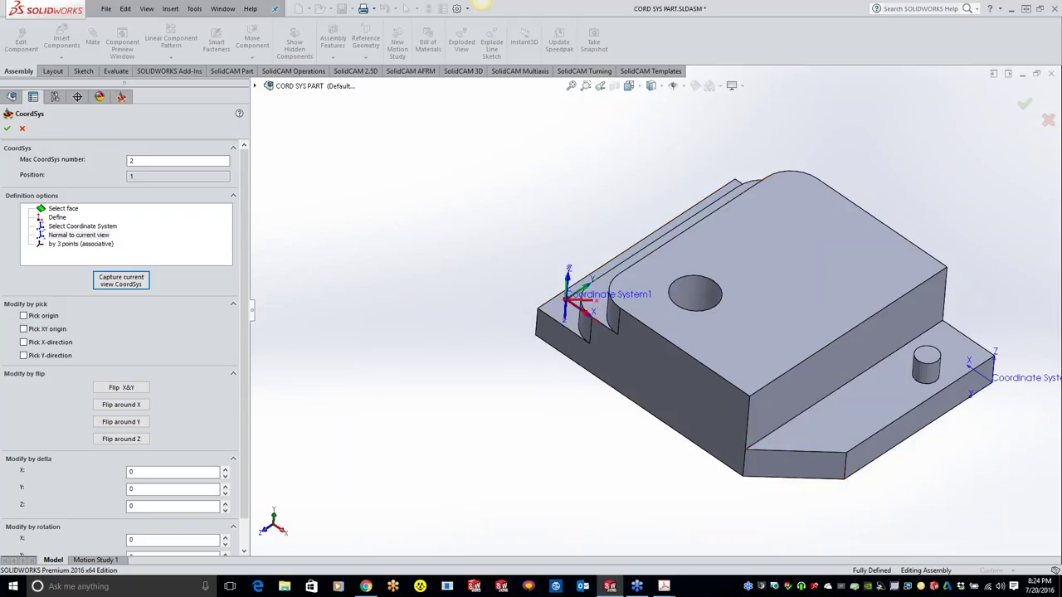
{"action": "left_click", "coordinate": [638, 398]}
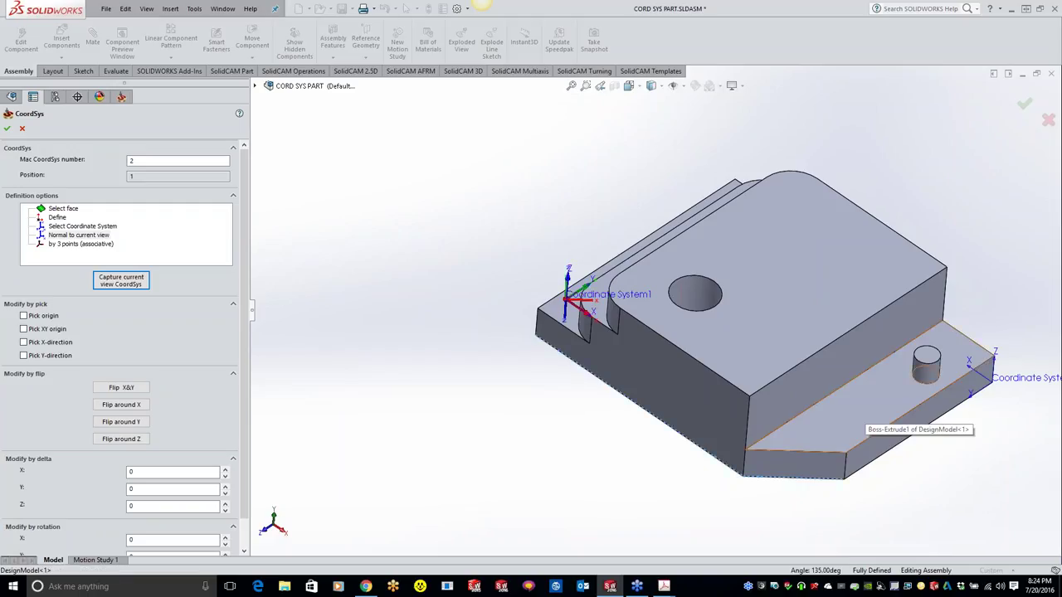
{"action": "left_click", "coordinate": [8, 130]}
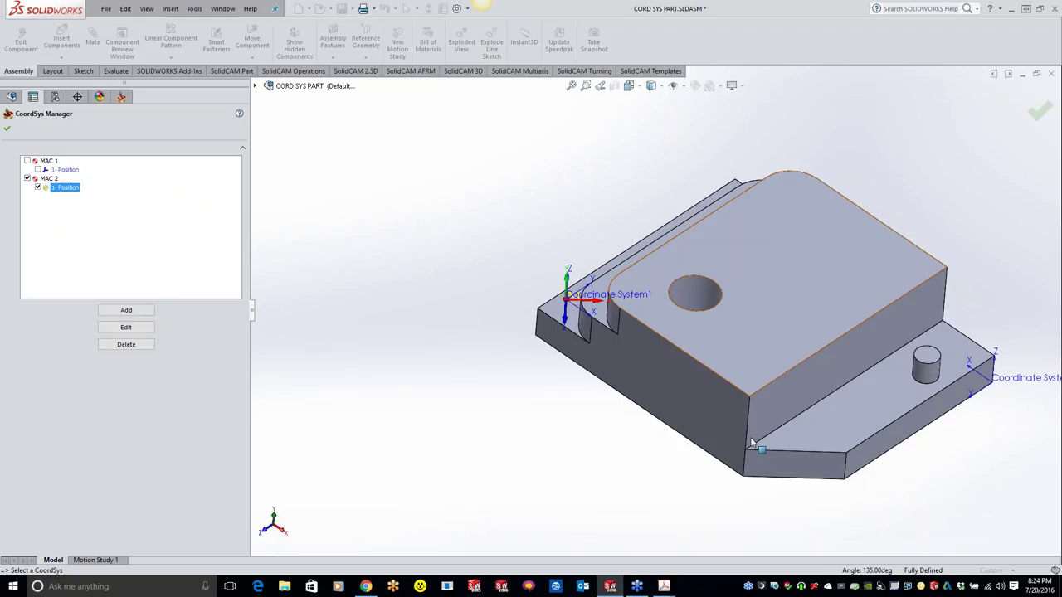
{"action": "scroll", "coordinate": [750, 443], "scroll_direction": "down", "scroll_amount": 3}
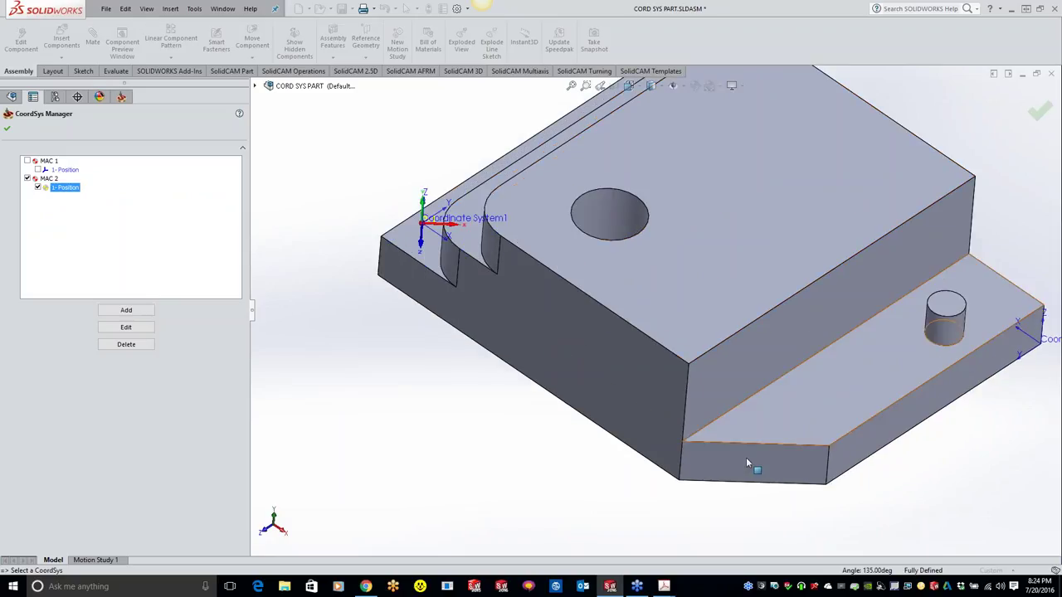
{"action": "left_click", "coordinate": [746, 457]}
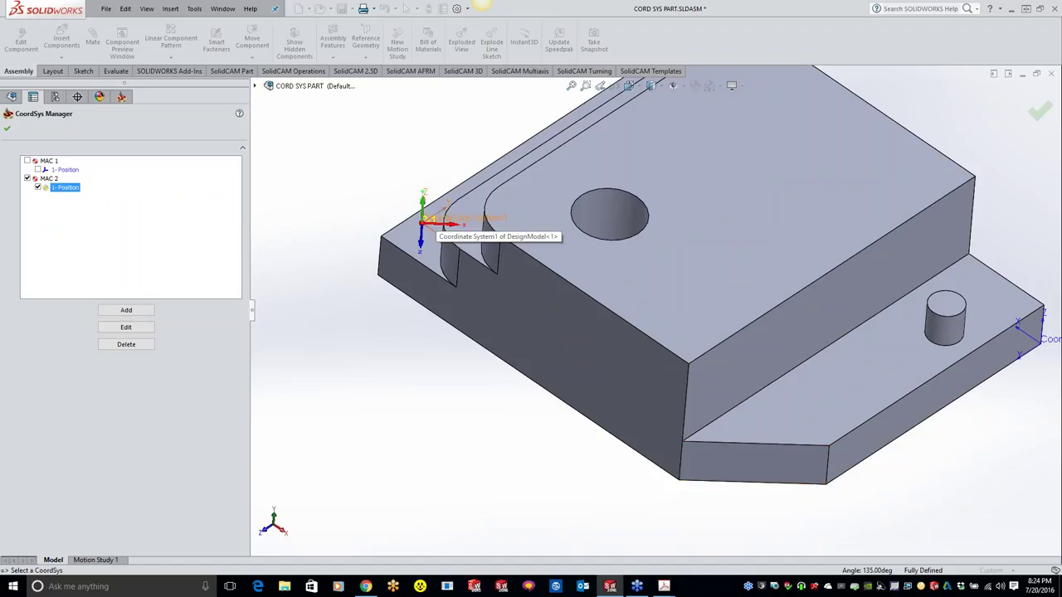
{"action": "left_click", "coordinate": [442, 225]}
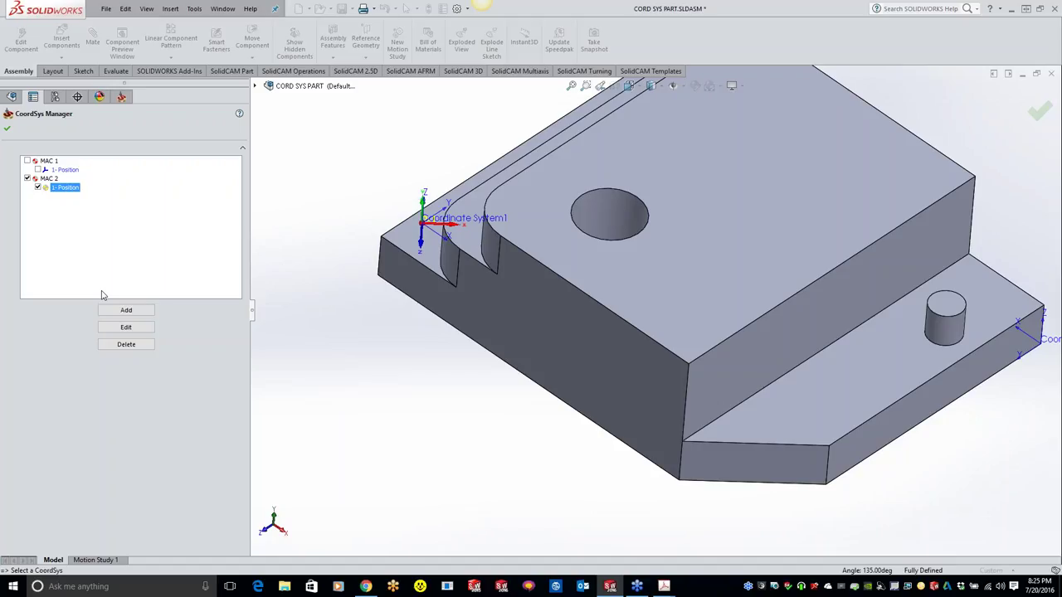
Try to define MAC 3 by three associative points starting at the raised block's near top corner, and delete MAC 2.
{"action": "left_click", "coordinate": [126, 327]}
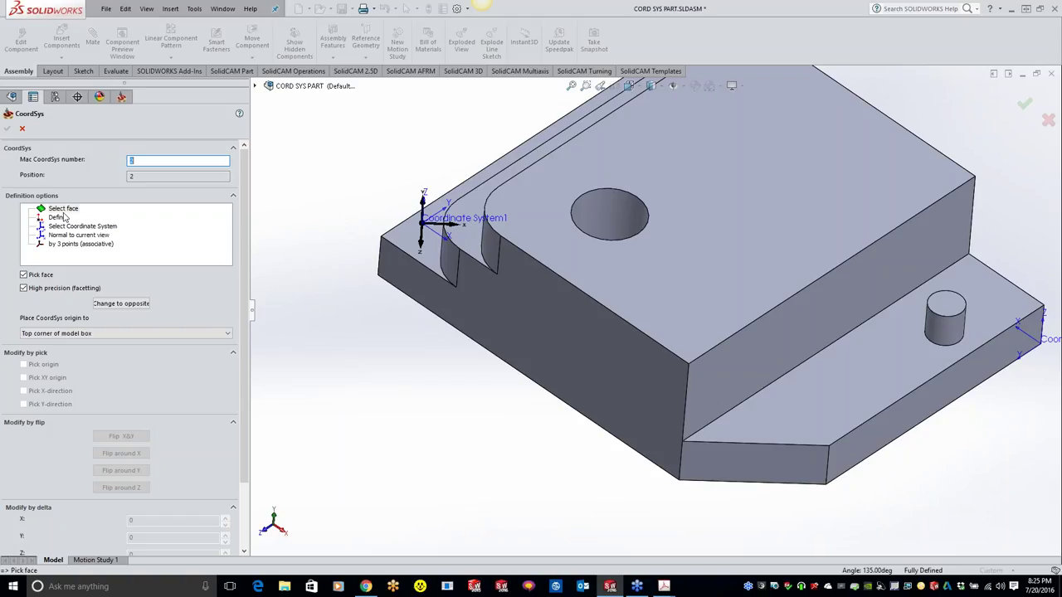
{"action": "type", "text": "3"}
{"action": "left_click", "coordinate": [81, 244]}
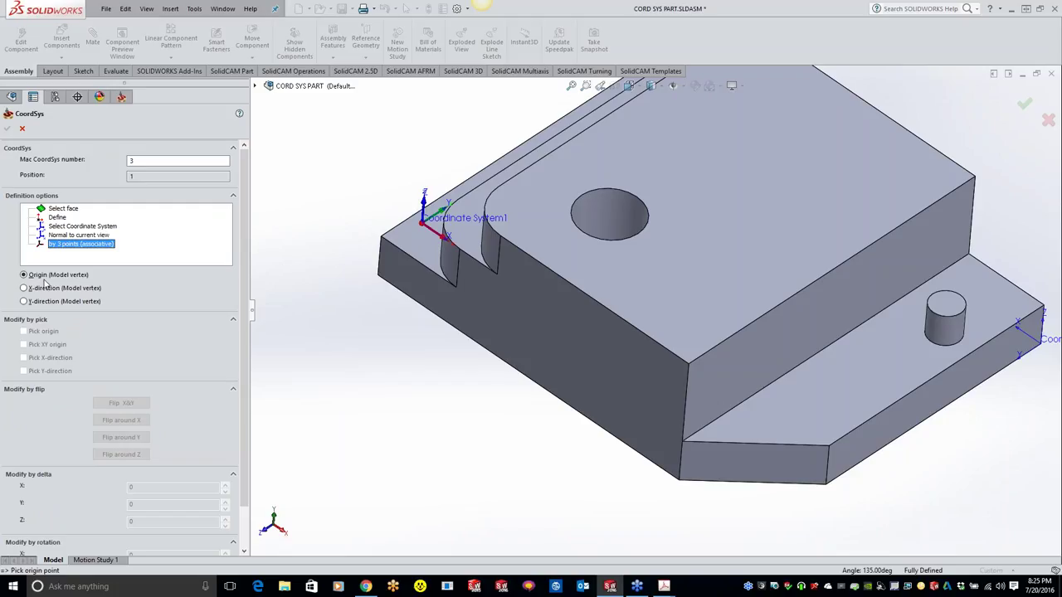
{"action": "left_click", "coordinate": [687, 363]}
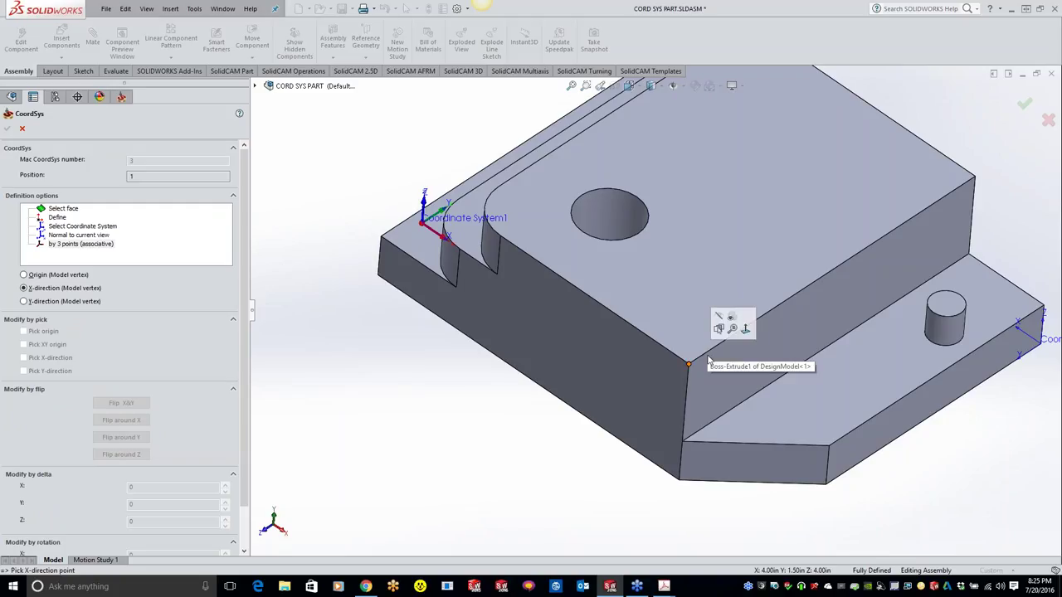
{"action": "left_click", "coordinate": [687, 362]}
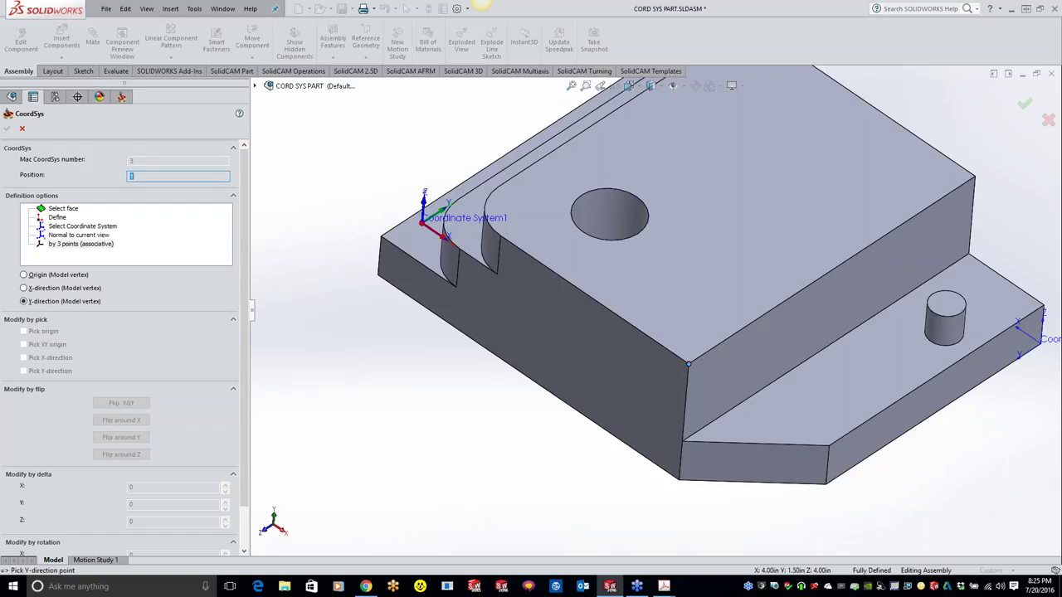
{"action": "key", "text": "Escape"}
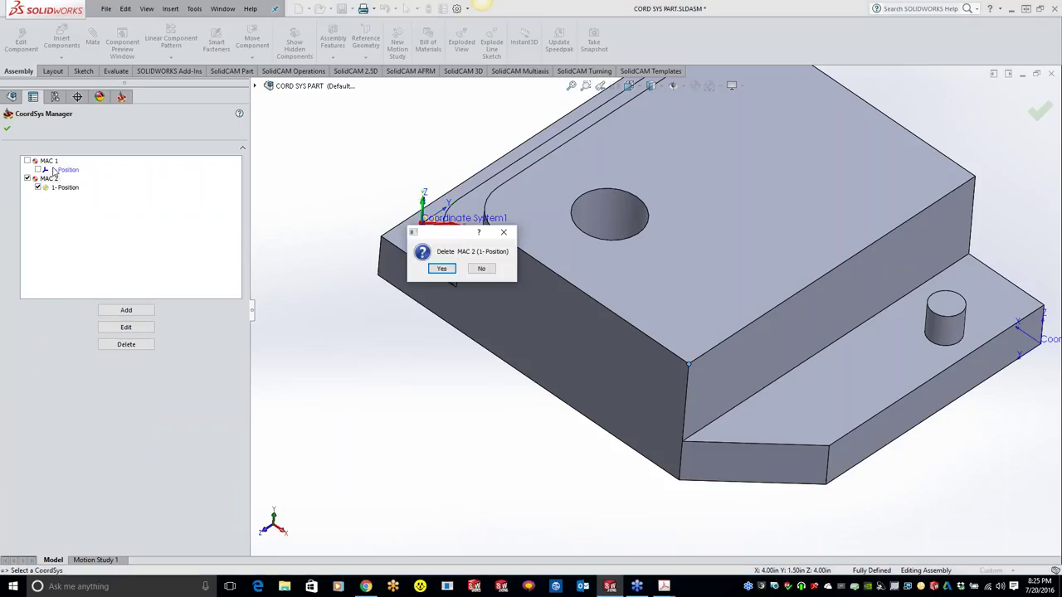
{"action": "key", "text": "Return"}
Try to redefine MAC 1 by three associative points with its origin at the raised block's top corner nearest the pin, and leave the CoordSys Manager.
{"action": "right_click", "coordinate": [53, 170]}
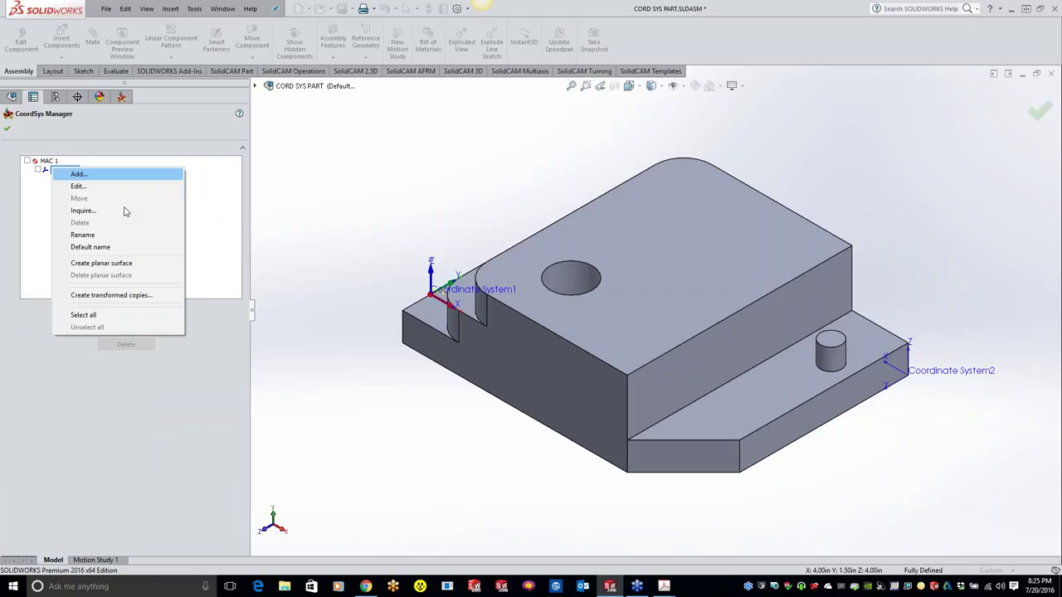
{"action": "left_click", "coordinate": [124, 211]}
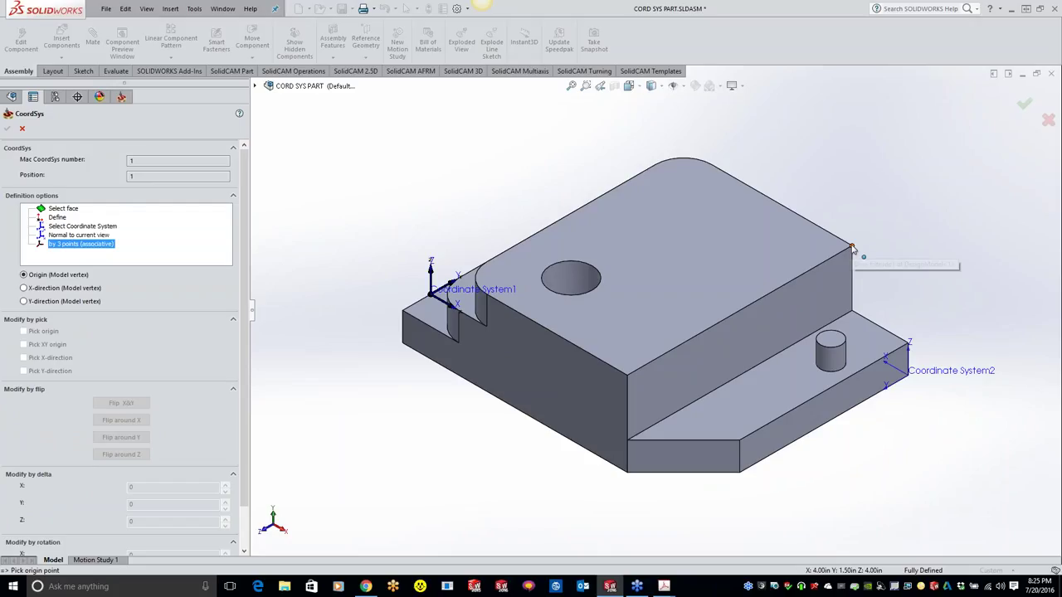
{"action": "left_click", "coordinate": [852, 247]}
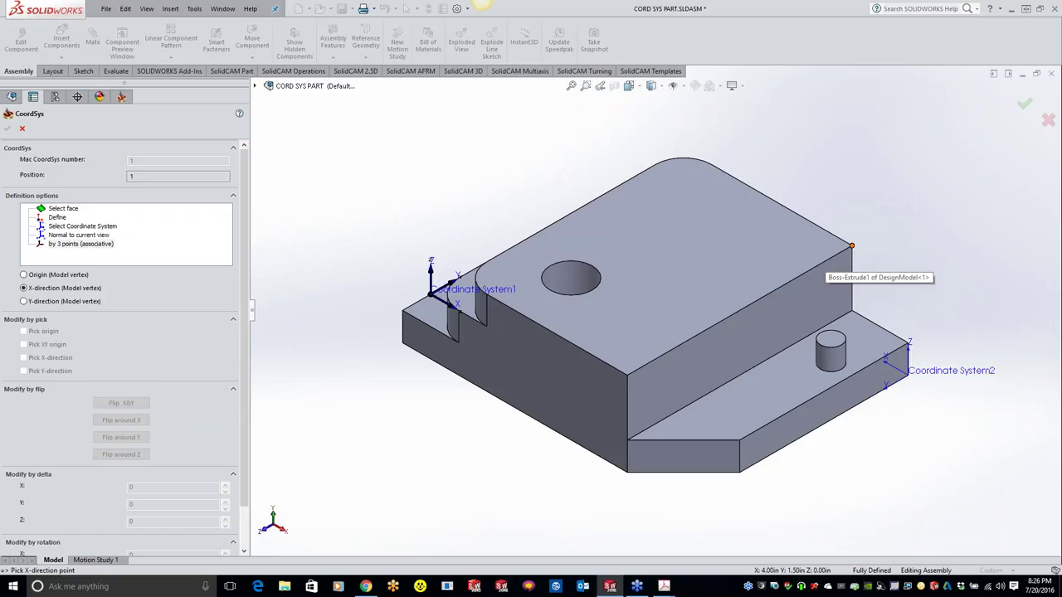
{"action": "middle_click_drag", "start_coordinate": [852, 247], "coordinate": [663, 282]}
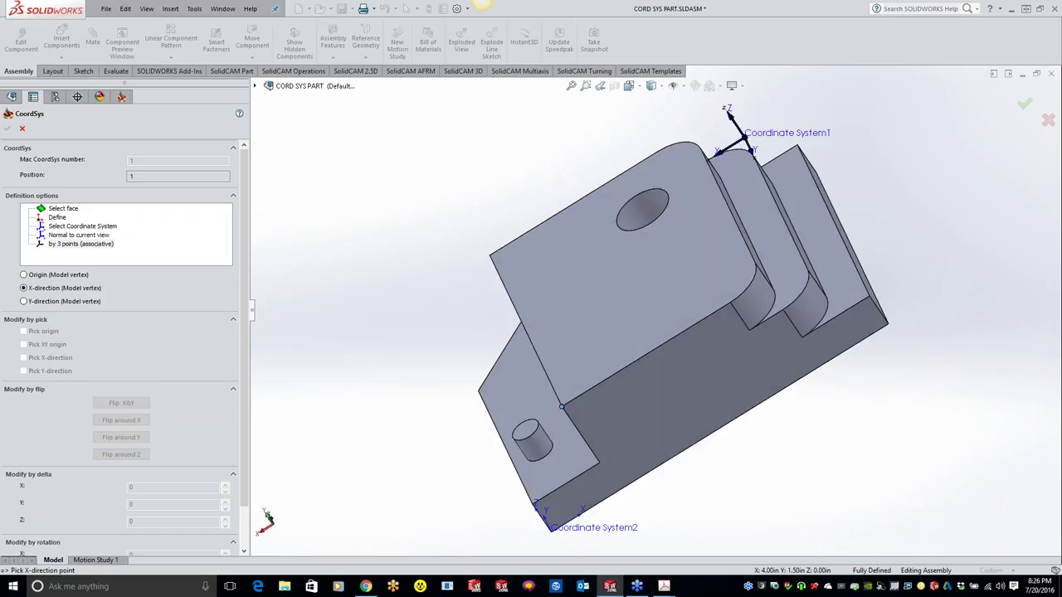
{"action": "right_click", "coordinate": [606, 279]}
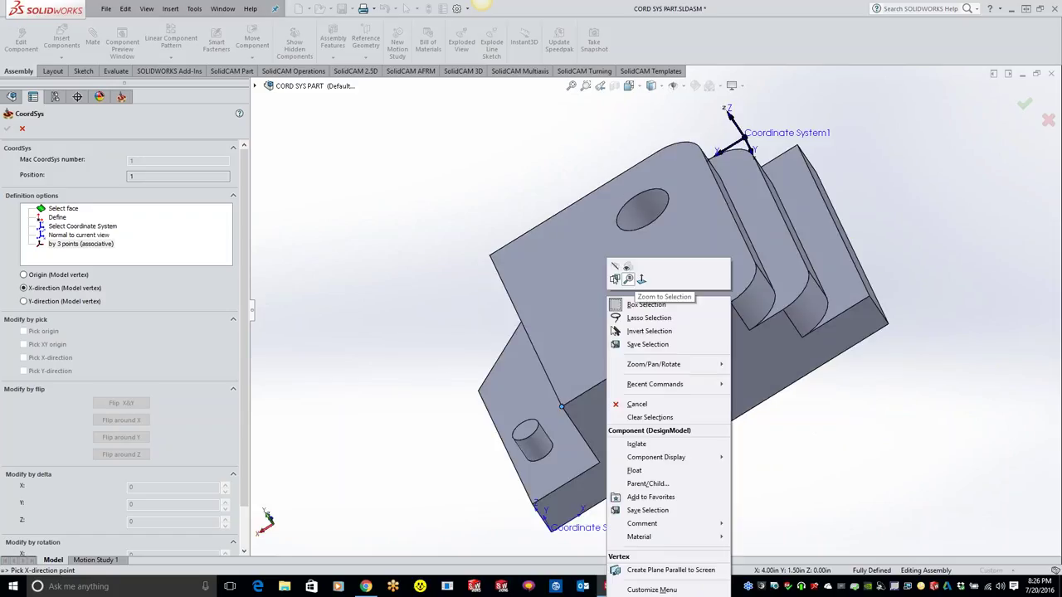
{"action": "left_click", "coordinate": [629, 280]}
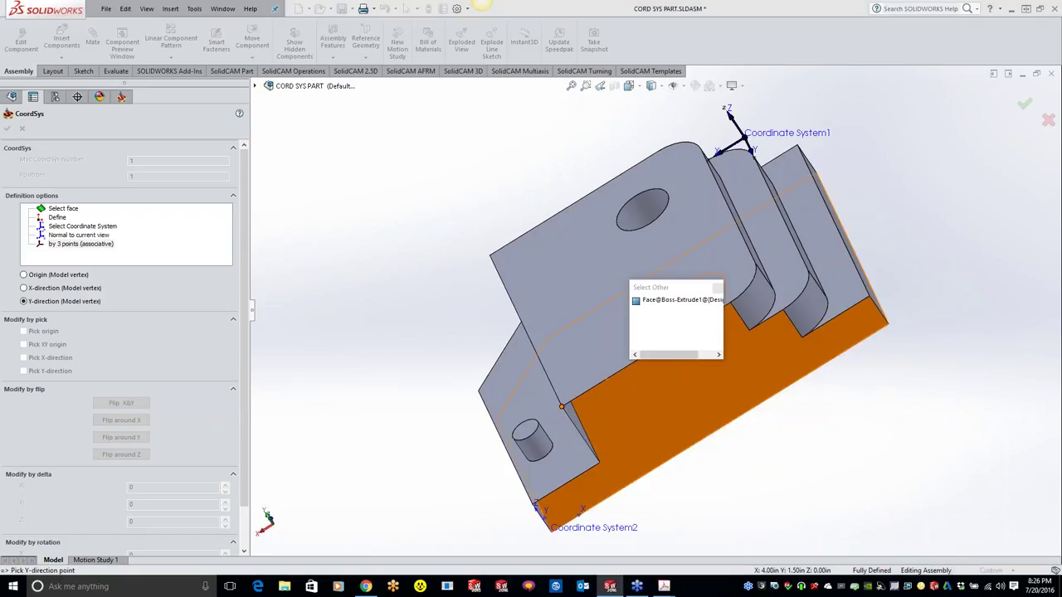
{"action": "key", "text": "Escape"}
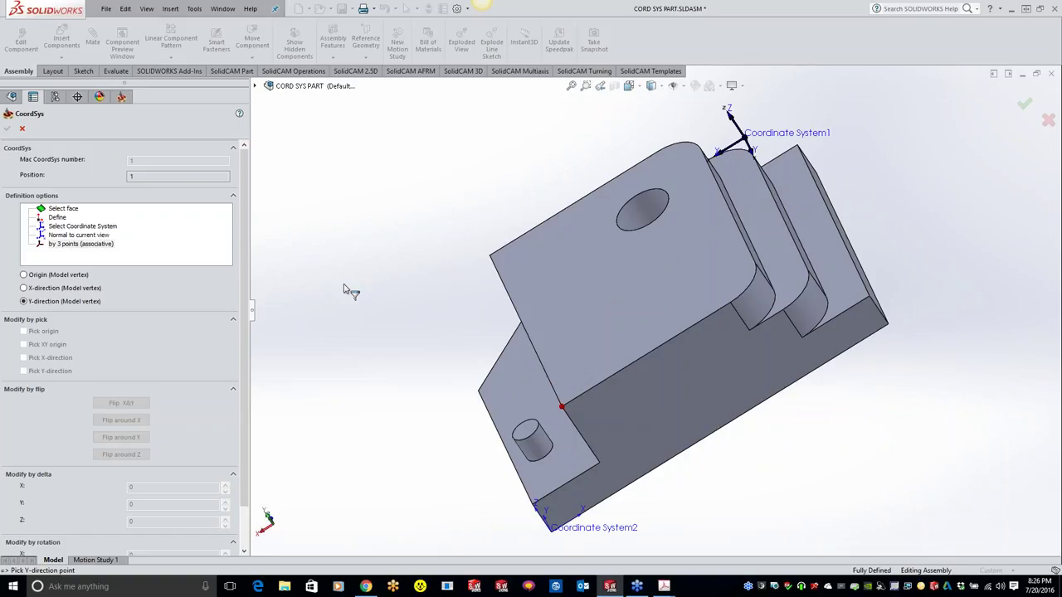
{"action": "middle_click_drag", "start_coordinate": [345, 287], "coordinate": [716, 418]}
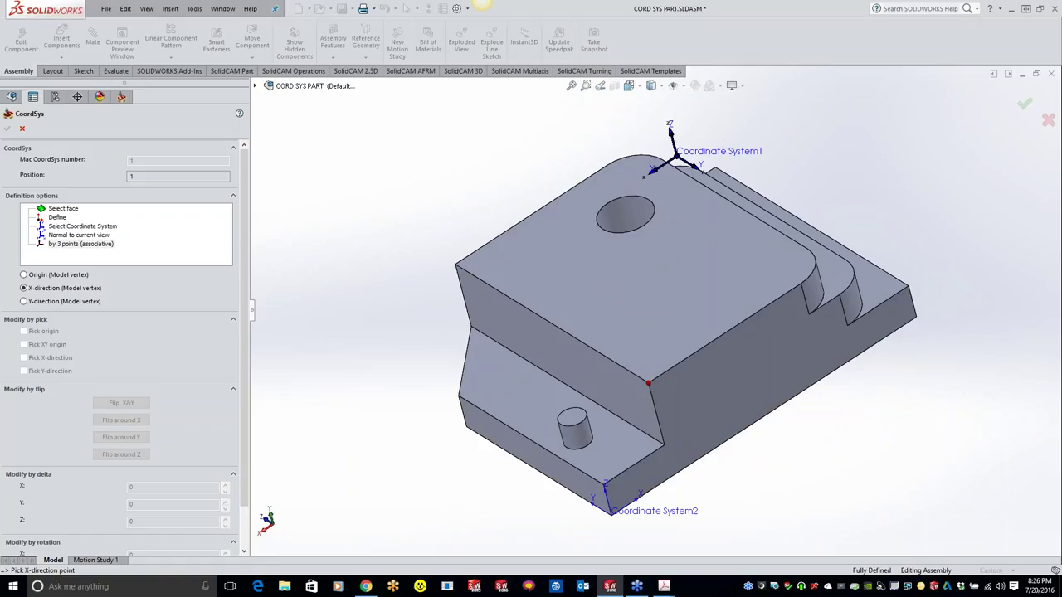
{"action": "left_click", "coordinate": [177, 176]}
{"action": "left_click", "coordinate": [8, 129]}
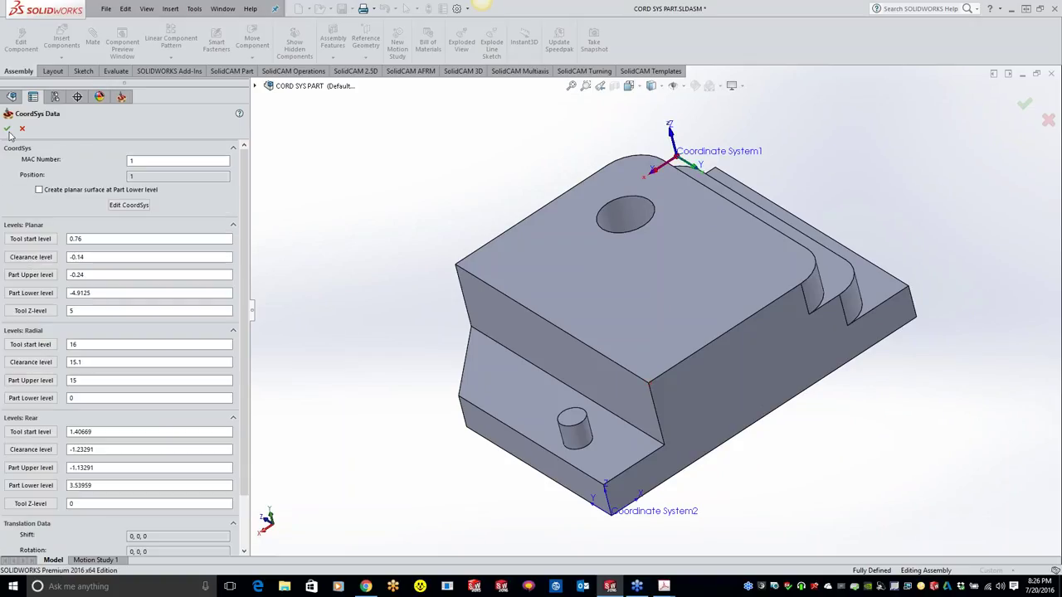
{"action": "left_click", "coordinate": [7, 129]}
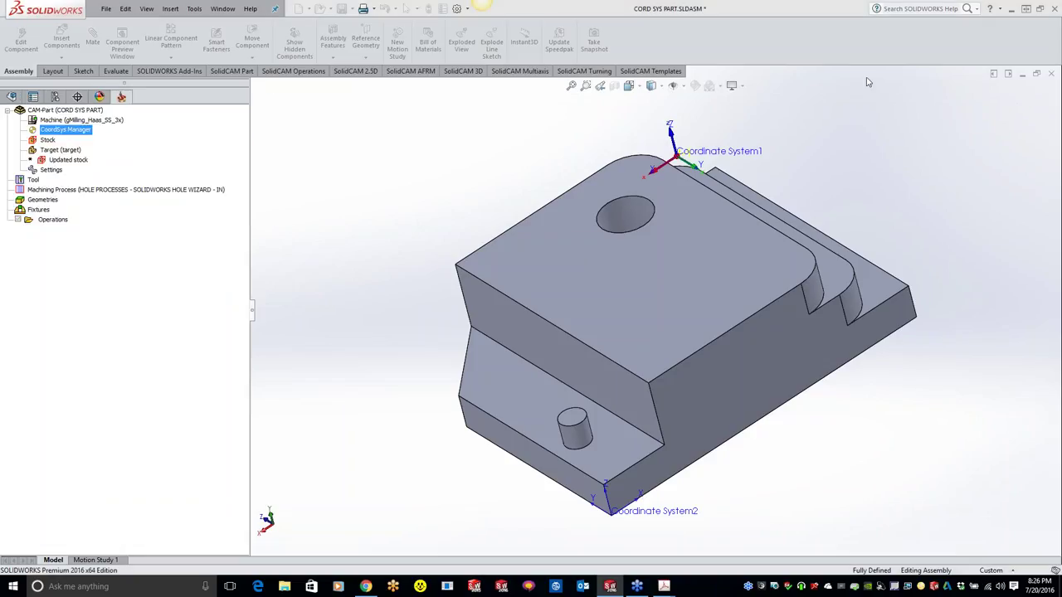
Display the Selection Filter toolbar.
{"action": "right_click", "coordinate": [661, 49]}
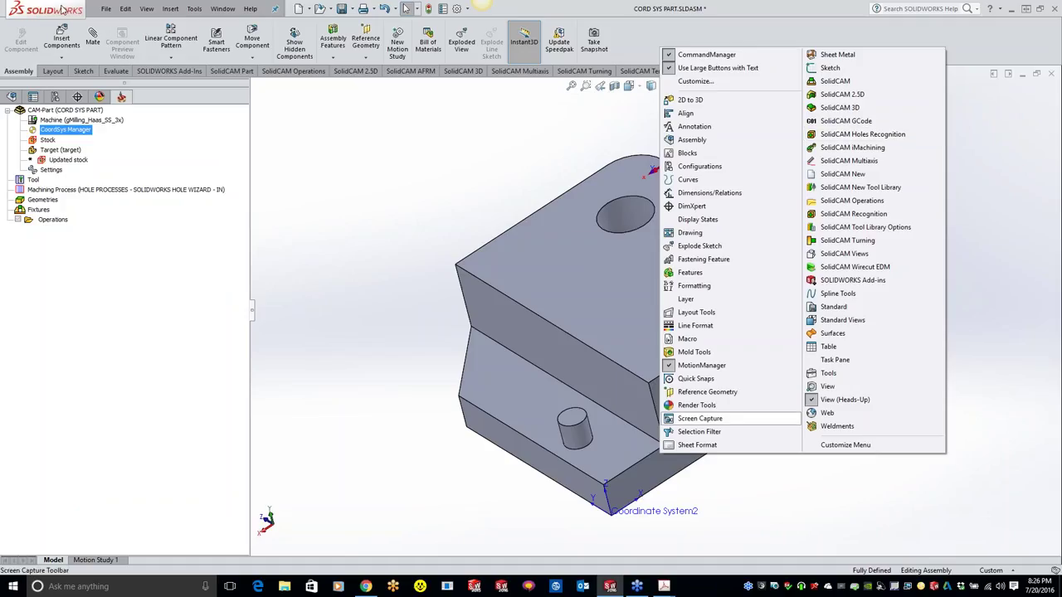
{"action": "key", "text": "Return"}
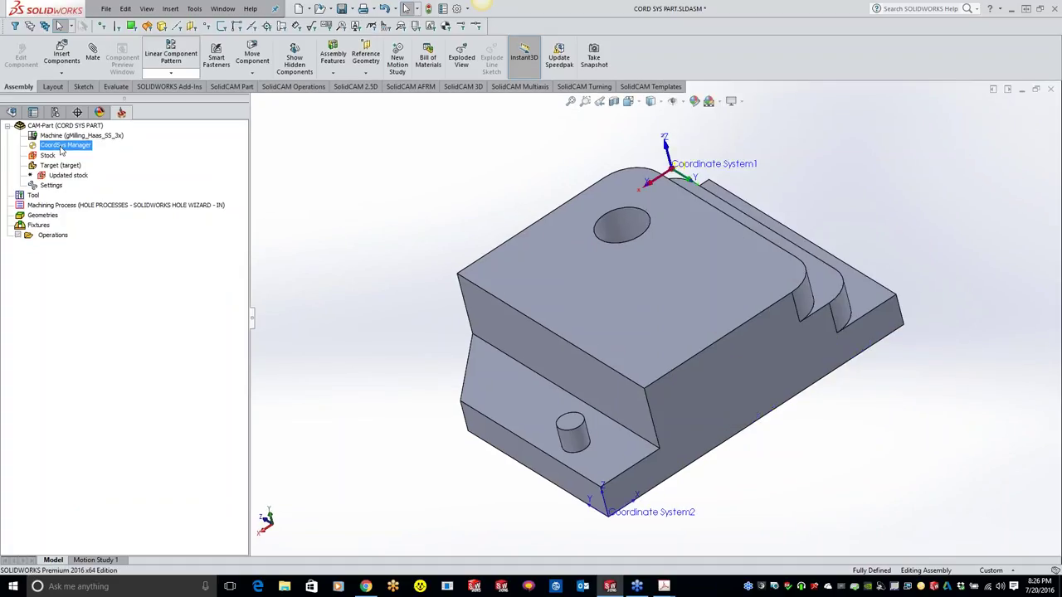
Try to define MAC 2 by three associative points, with its origin at the raised block's near top corner and directions along its two adjoining top edges.
{"action": "right_click", "coordinate": [61, 150]}
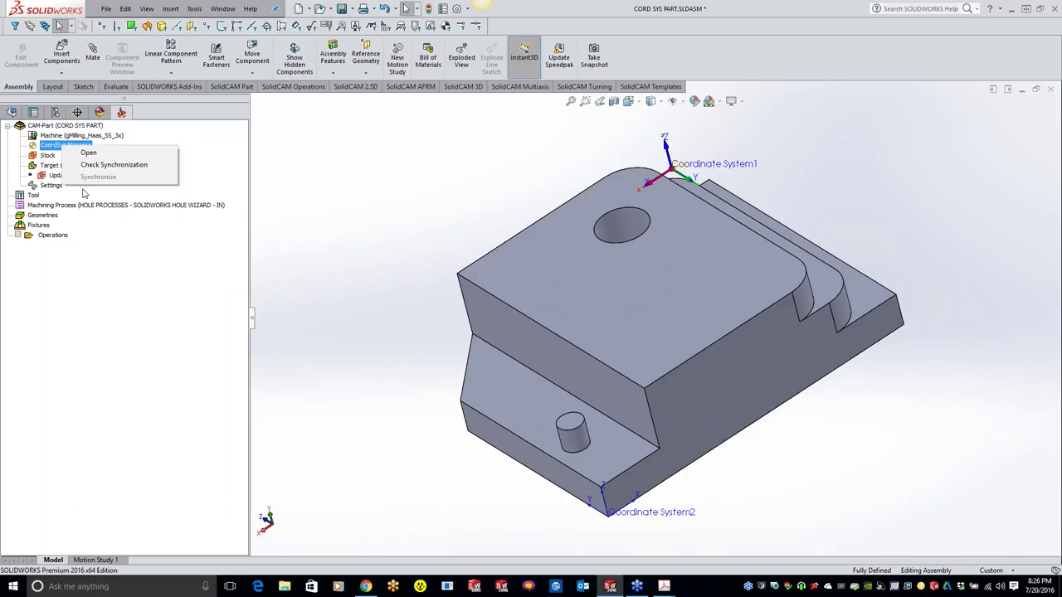
{"action": "left_click", "coordinate": [88, 153]}
{"action": "right_click", "coordinate": [61, 184]}
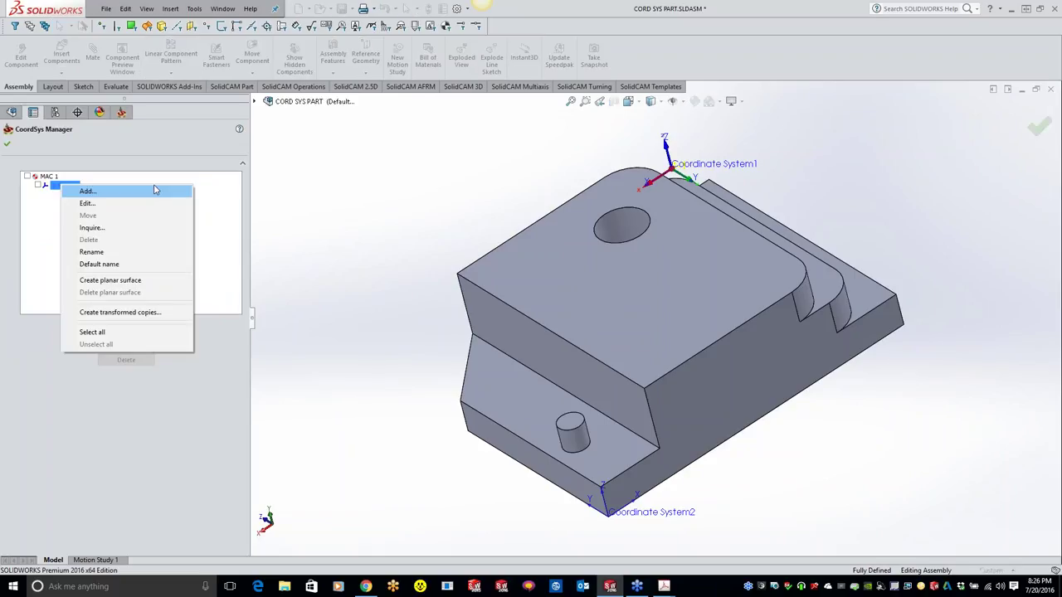
{"action": "left_click", "coordinate": [87, 191]}
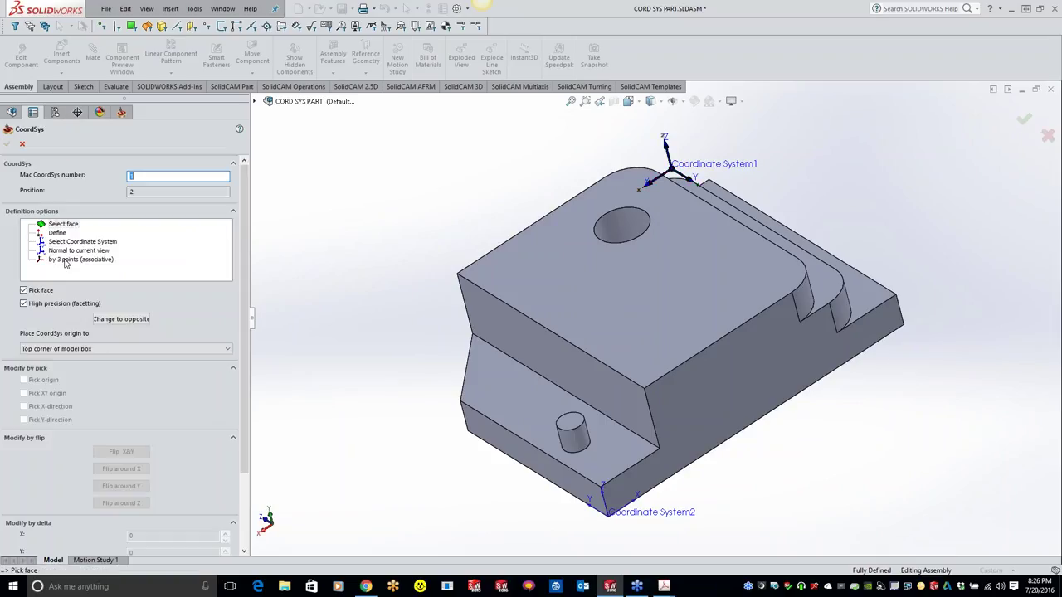
{"action": "left_click", "coordinate": [67, 259]}
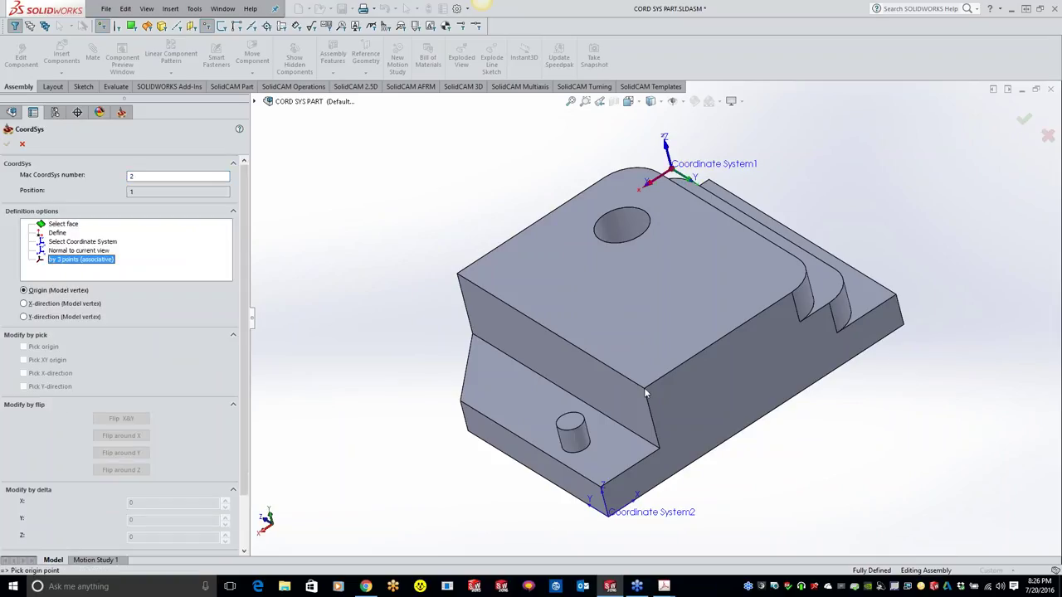
{"action": "left_click", "coordinate": [645, 390]}
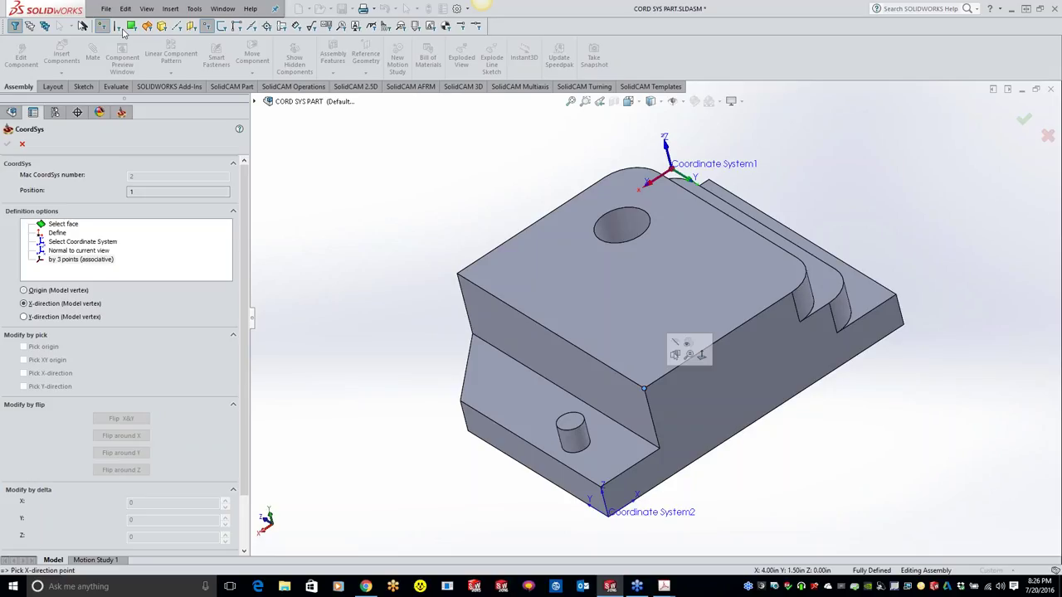
{"action": "left_click", "coordinate": [669, 367]}
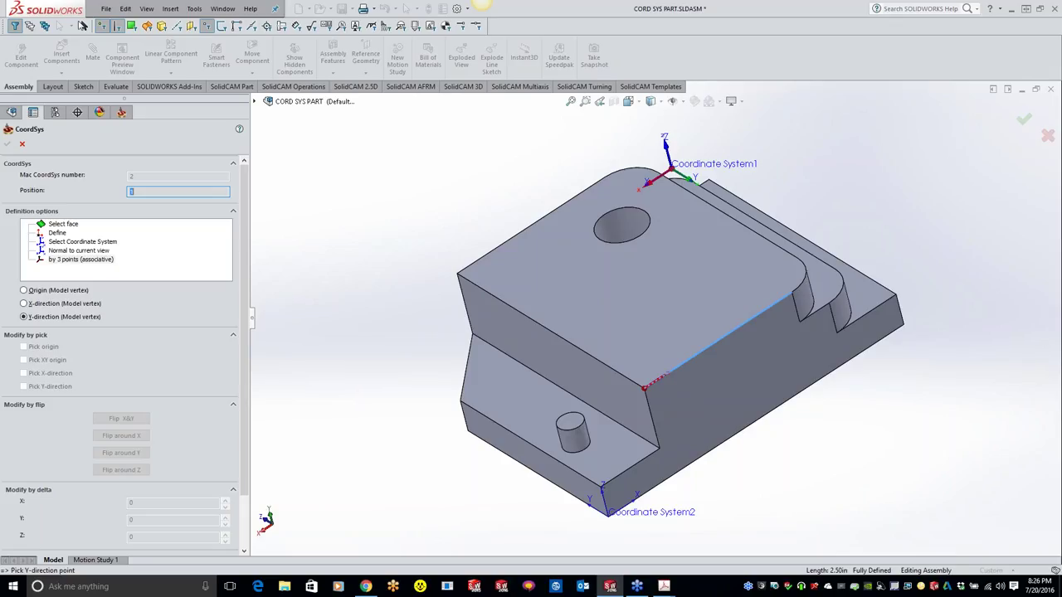
{"action": "left_click", "coordinate": [551, 331]}
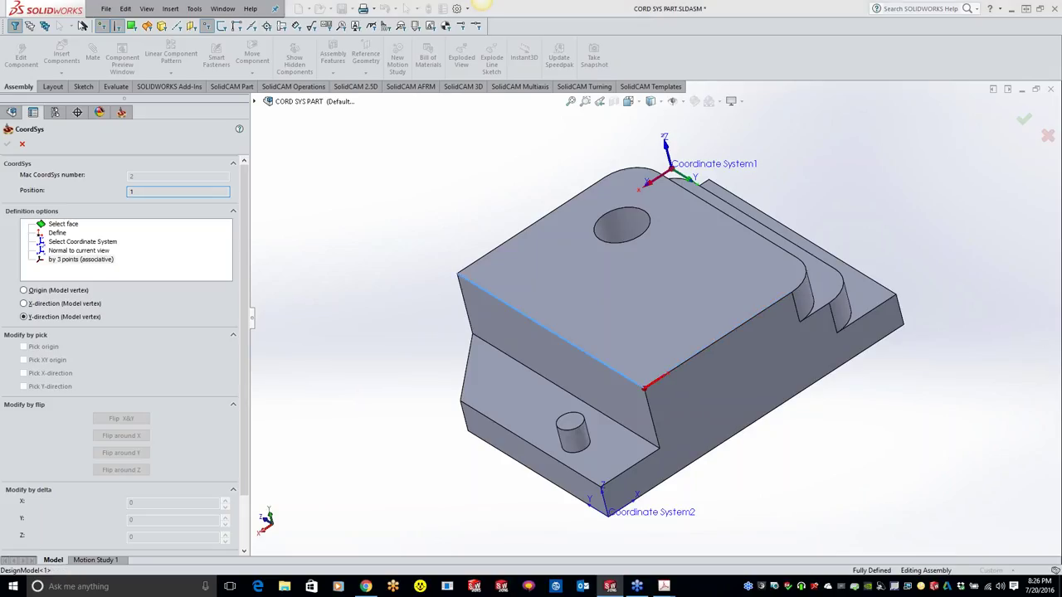
{"action": "left_click", "coordinate": [564, 336]}
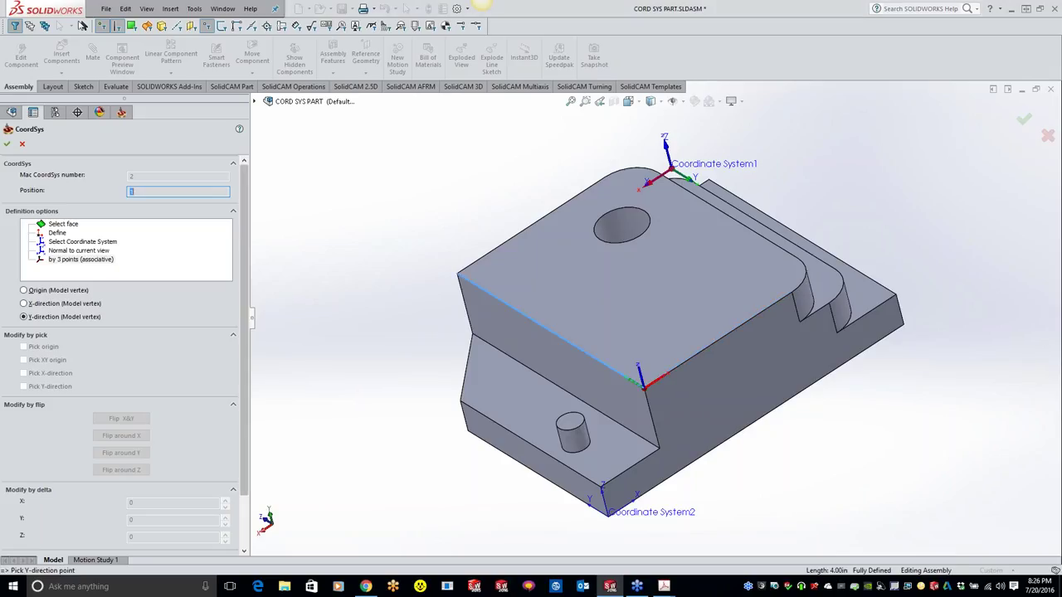
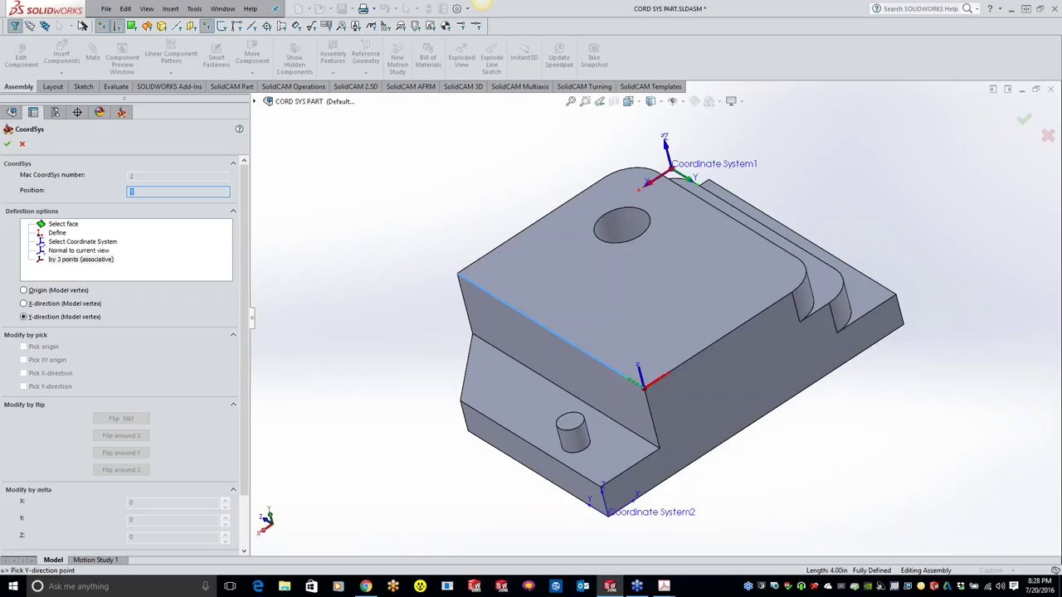
{"action": "middle_click_drag", "start_coordinate": [531, 315], "coordinate": [414, 389]}
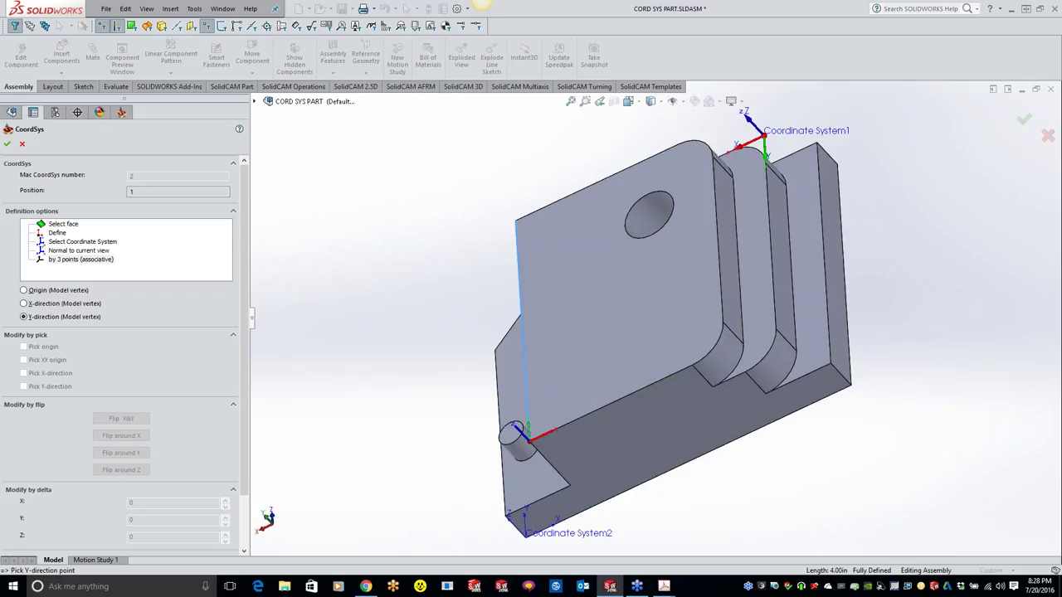
{"action": "middle_click_drag", "start_coordinate": [531, 315], "coordinate": [572, 274]}
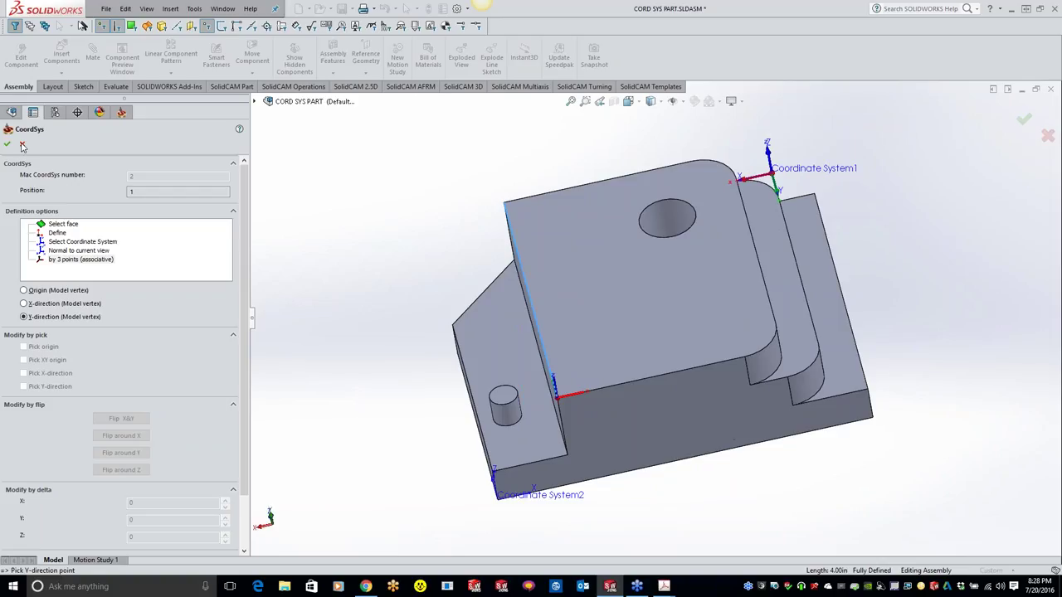
{"action": "left_click", "coordinate": [22, 145]}
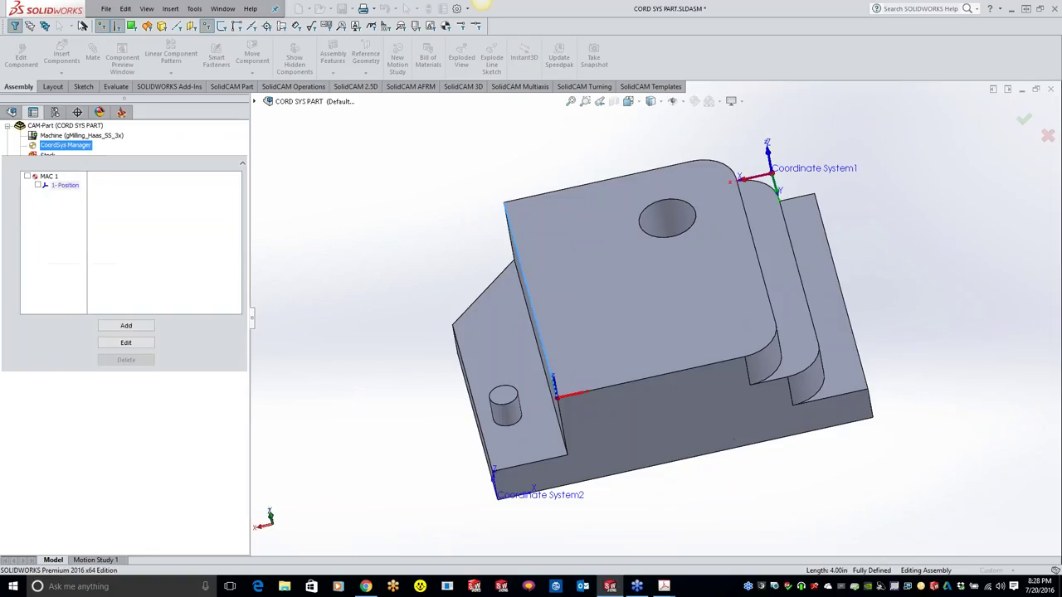
{"action": "key", "text": "Escape"}
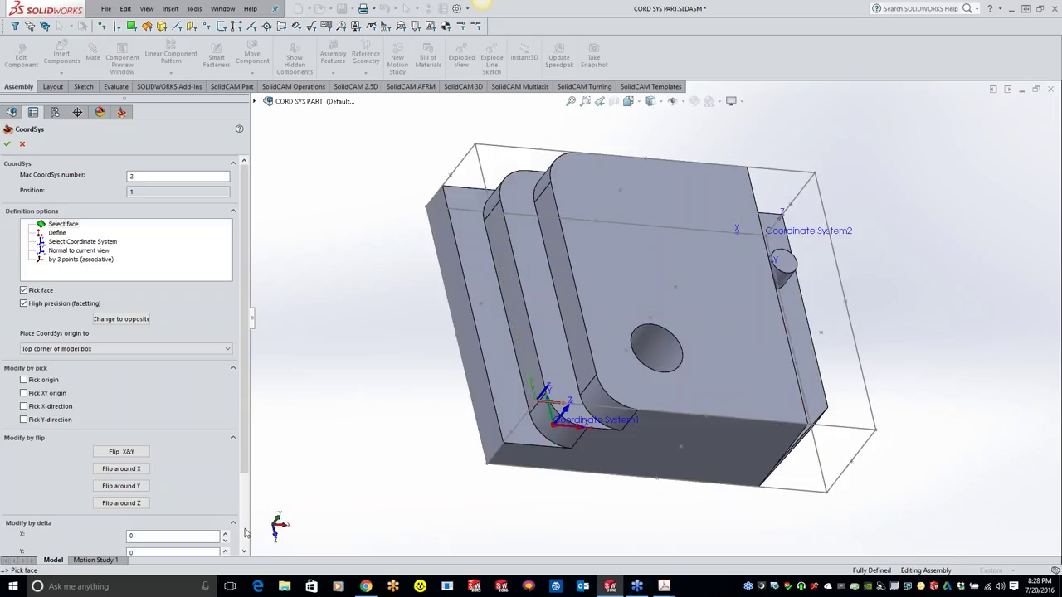
Examine the delta and rotation modification options for the face-defined MAC 2, and cancel its definition.
{"action": "scroll", "coordinate": [246, 531], "scroll_direction": "down", "scroll_amount": 3}
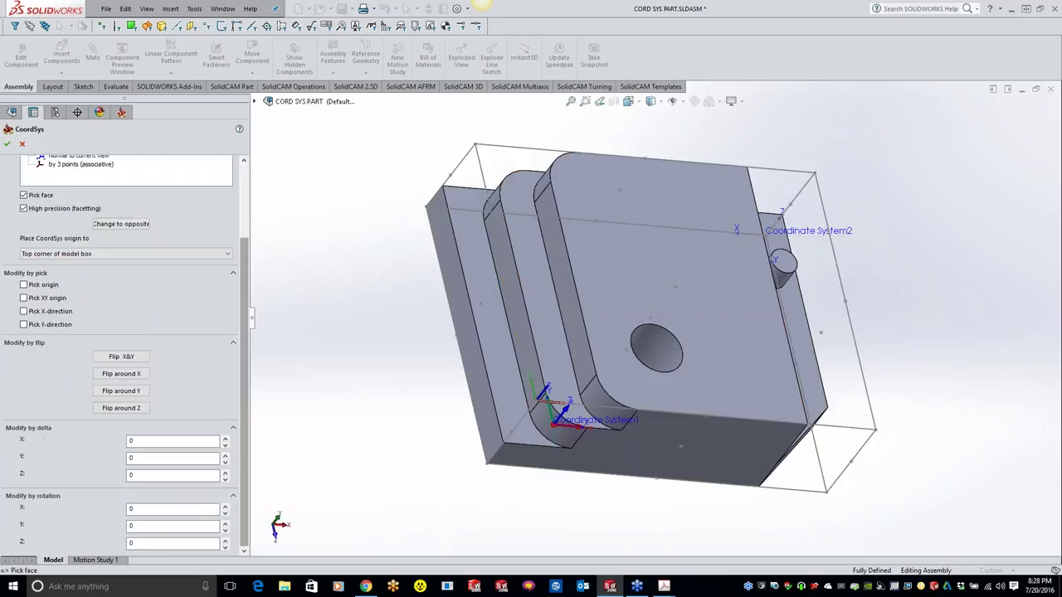
{"action": "left_click", "coordinate": [172, 441]}
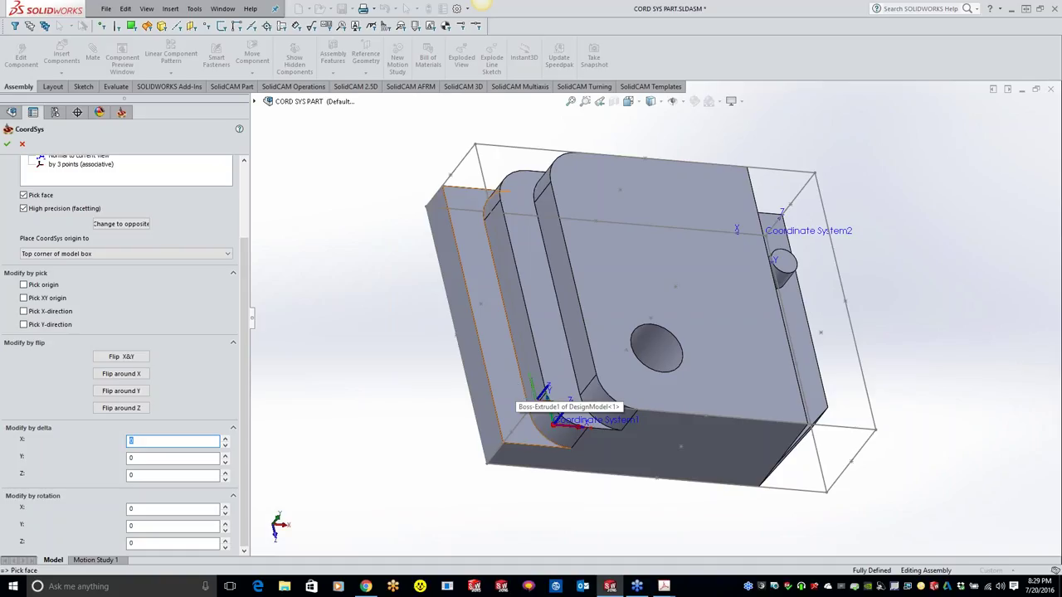
{"action": "left_click", "coordinate": [23, 144]}
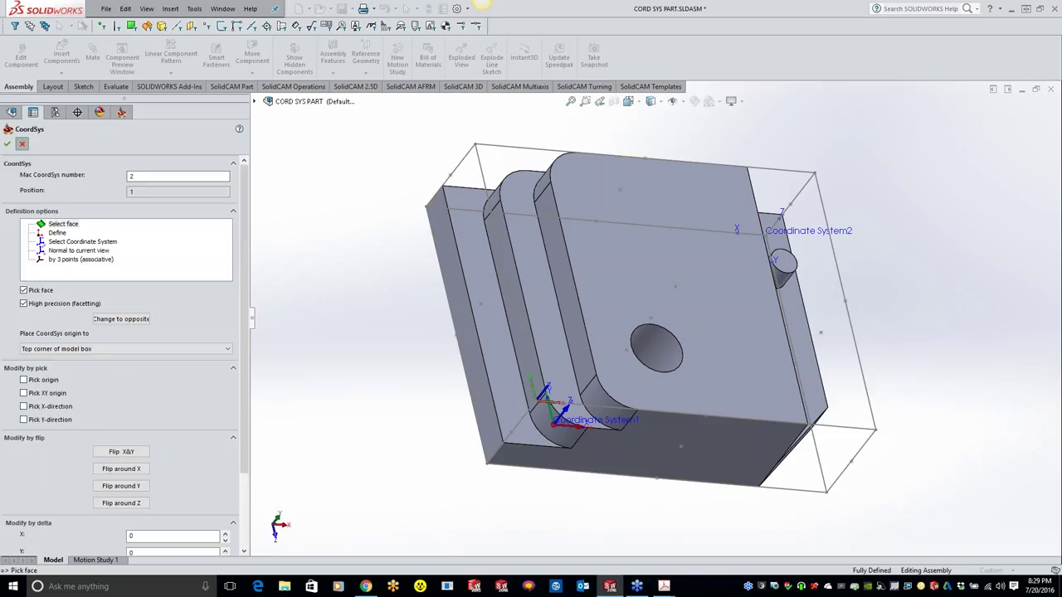
{"action": "left_click", "coordinate": [22, 144]}
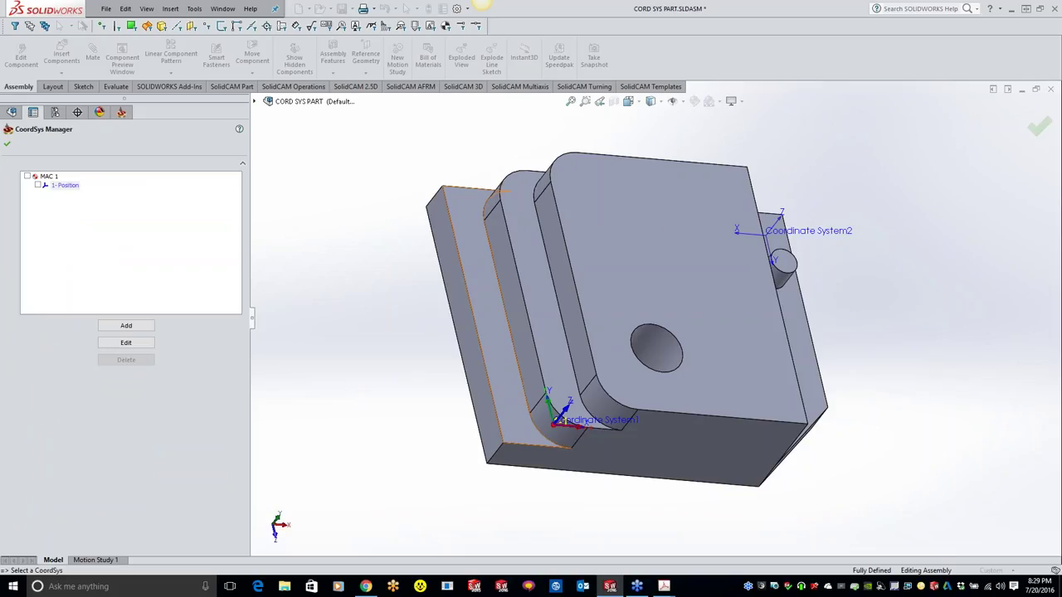
Redefine MAC 1 from the model's existing Coordinate System2 and accept the definition.
{"action": "middle_click_drag", "start_coordinate": [514, 324], "coordinate": [481, 317]}
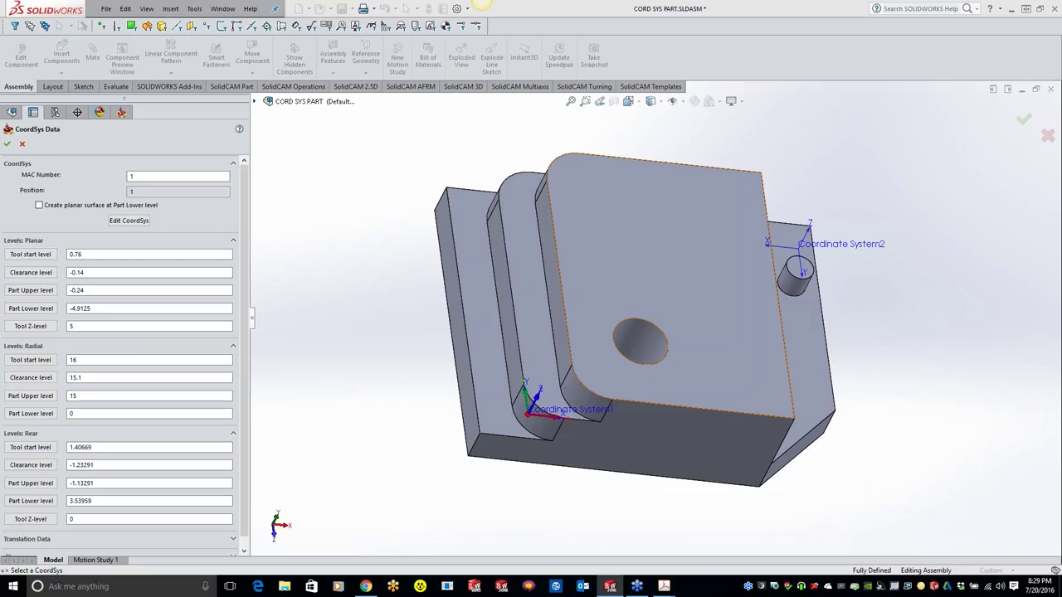
{"action": "left_click", "coordinate": [130, 221]}
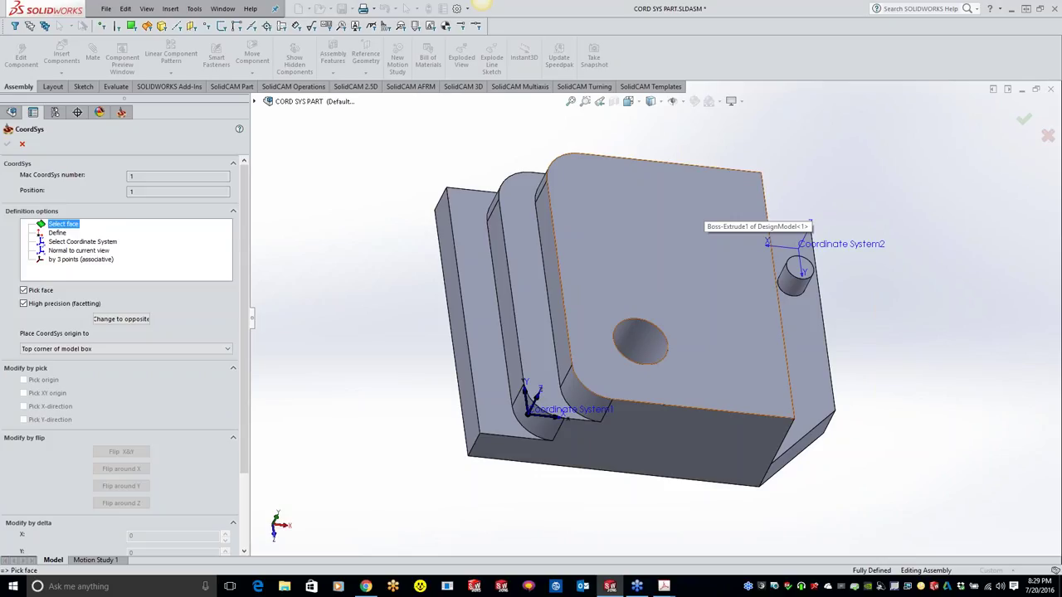
{"action": "left_click", "coordinate": [701, 214]}
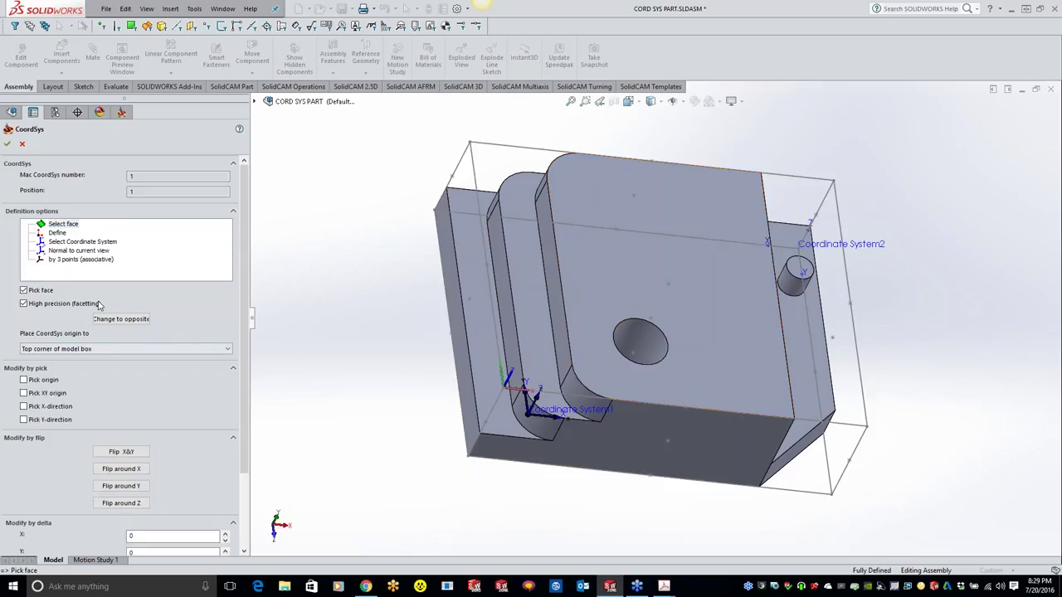
{"action": "left_click", "coordinate": [79, 242]}
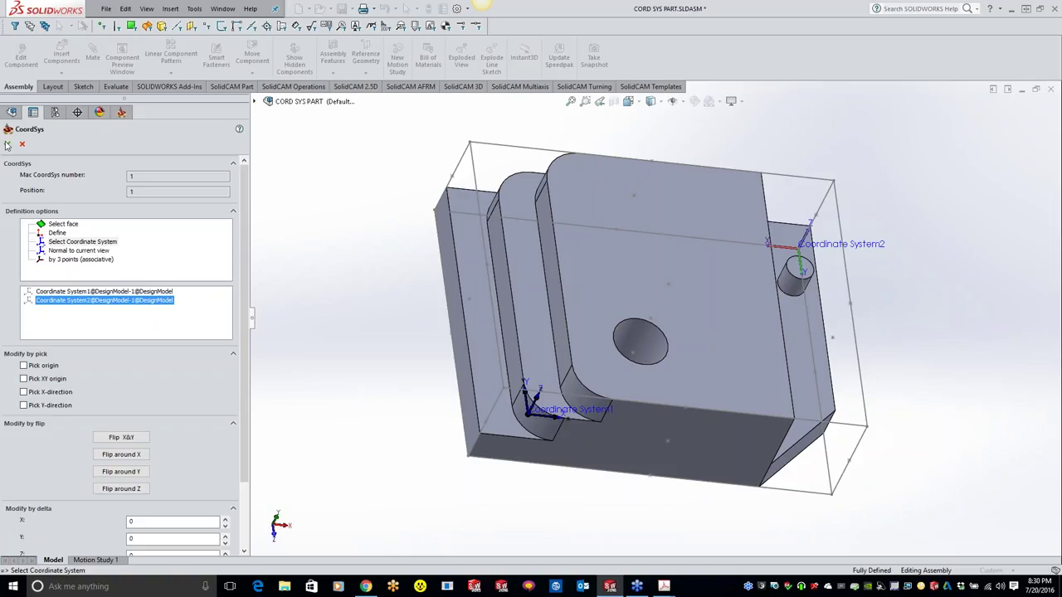
{"action": "left_click", "coordinate": [8, 144]}
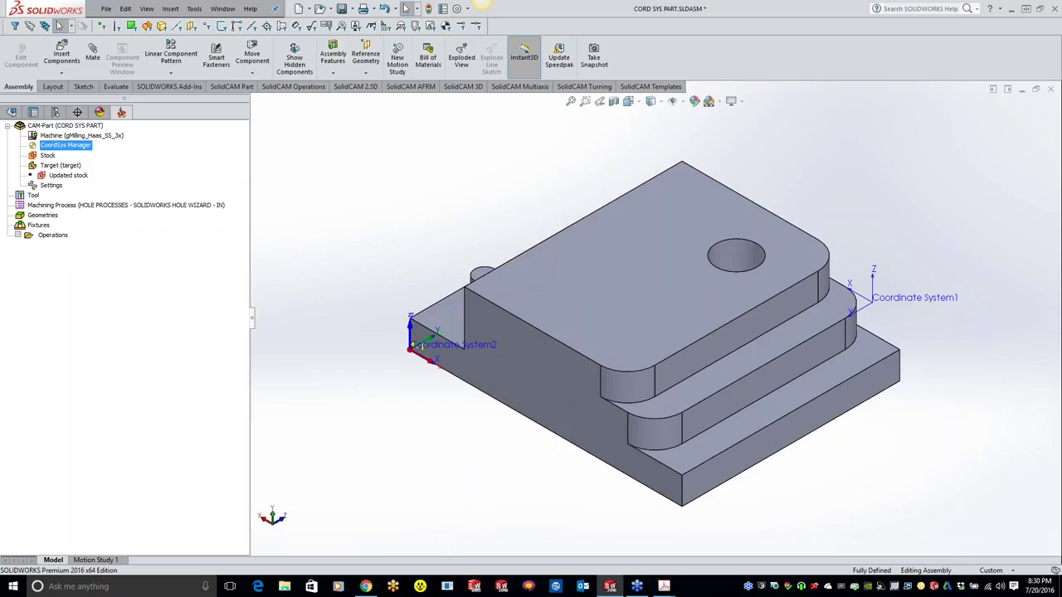
Open MAC 1's coordinate system data for editing and widen the area that shows its levels.
{"action": "middle_click_drag", "start_coordinate": [567, 349], "coordinate": [628, 389]}
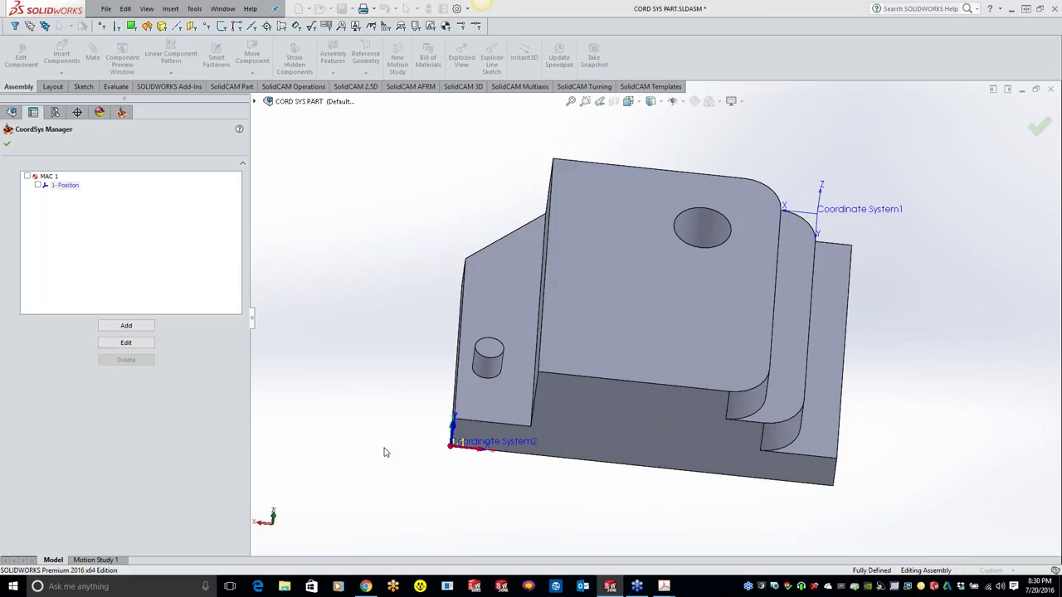
{"action": "left_click", "coordinate": [126, 343]}
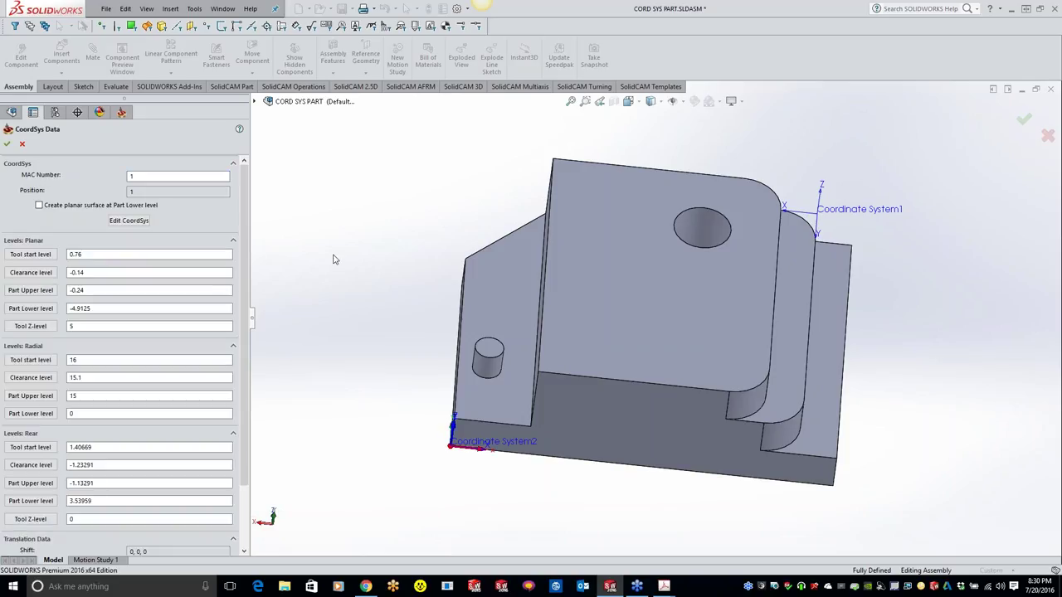
{"action": "left_click_drag", "start_coordinate": [333, 260], "coordinate": [335, 260]}
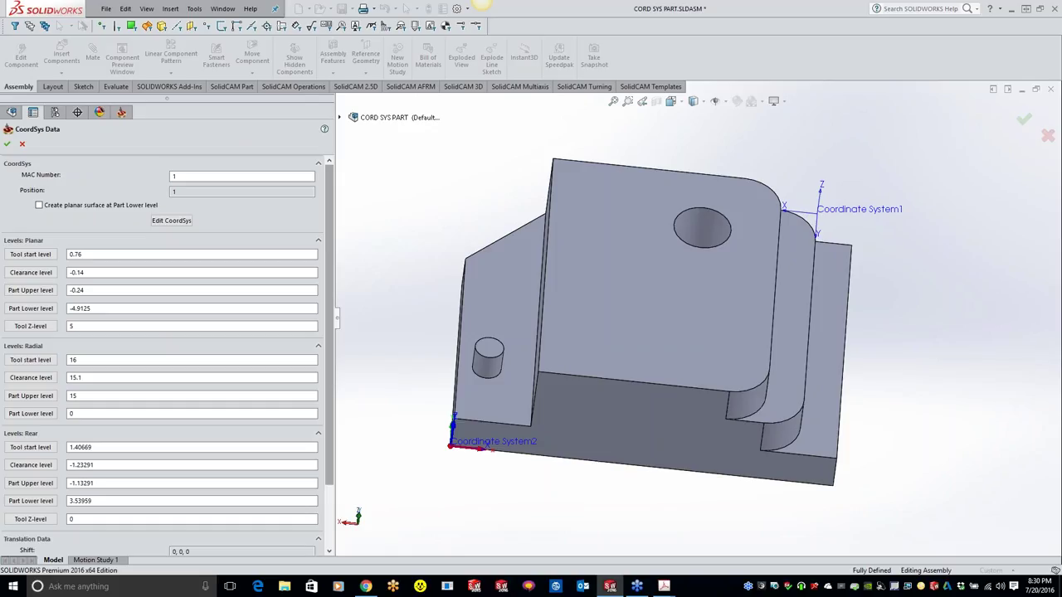
{"action": "left_click", "coordinate": [113, 254]}
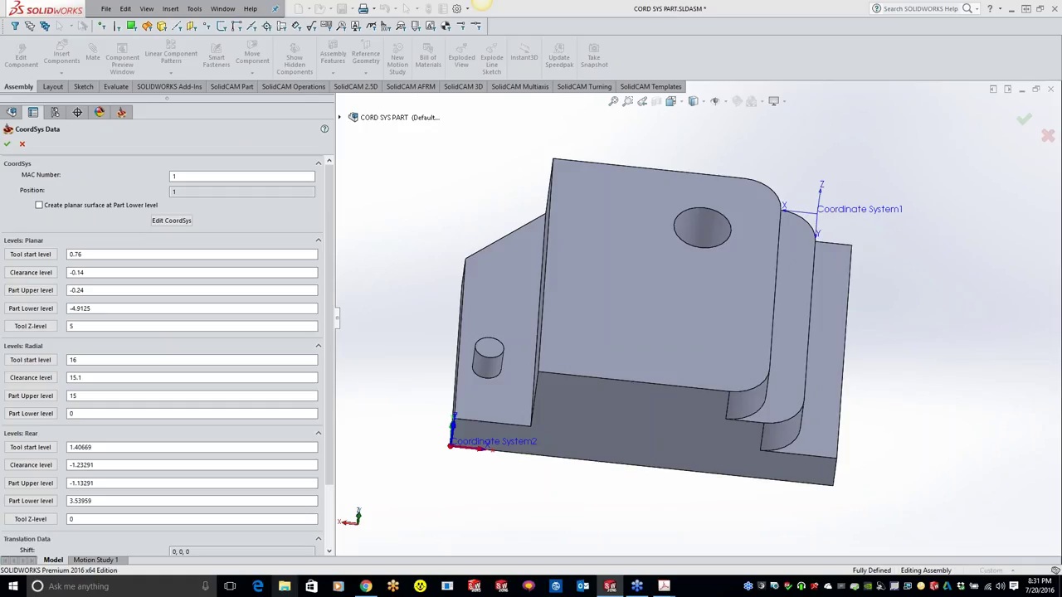
Switch to File Explorer and open the SolidCAM 2013 Milling Training Course PDF from the EXERCISES_Milling_Training_SC2013 folder under Training stuff, 2.5D on Storage (E:).
{"action": "left_click", "coordinate": [284, 586]}
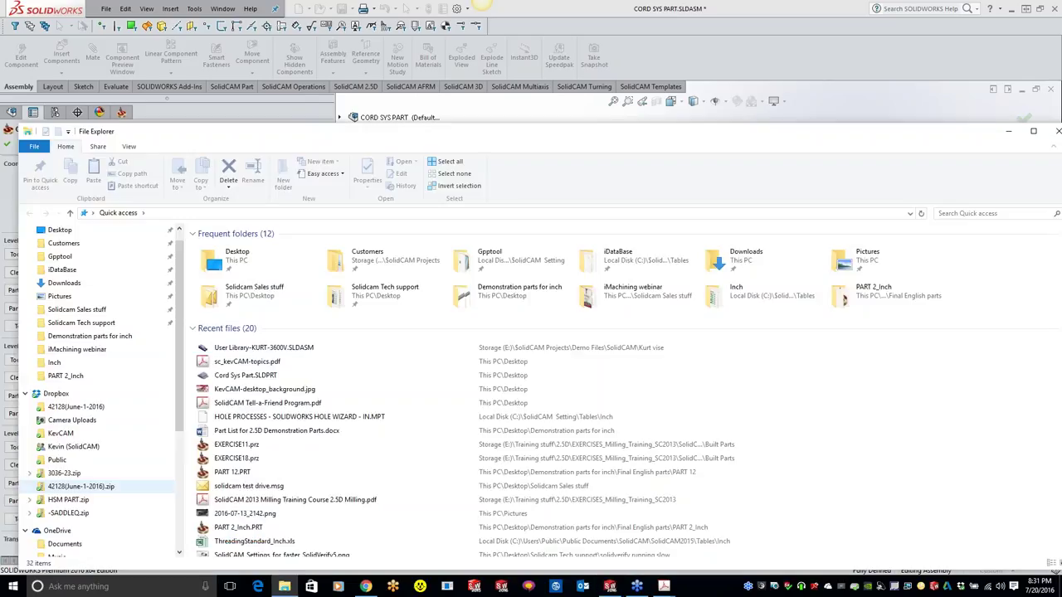
{"action": "scroll", "coordinate": [99, 486], "scroll_direction": "down", "scroll_amount": 4}
{"action": "left_click", "coordinate": [64, 548]}
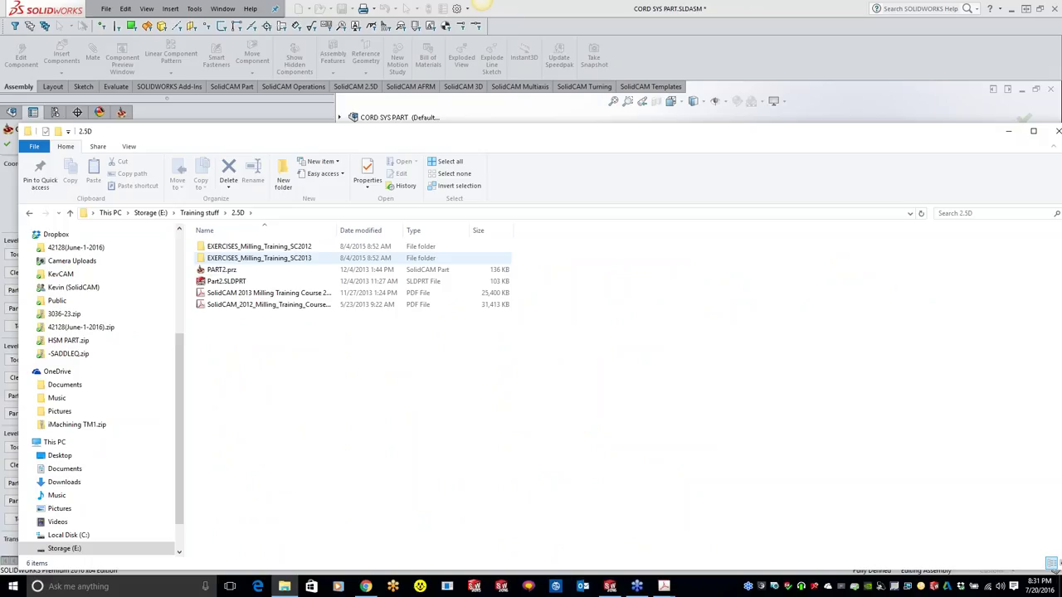
{"action": "double_click", "coordinate": [258, 258]}
{"action": "left_click", "coordinate": [259, 258]}
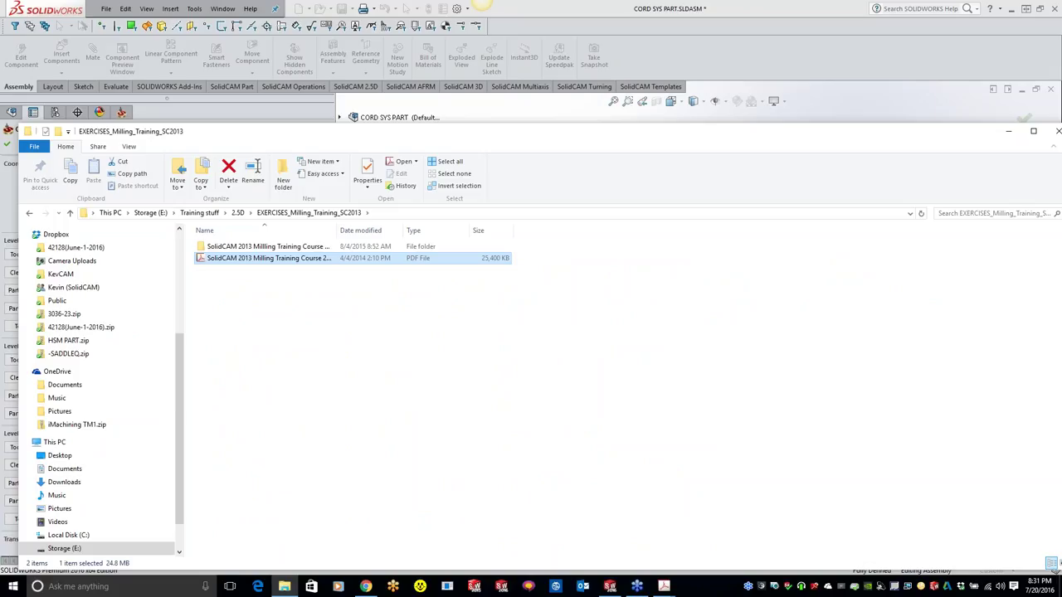
{"action": "key", "text": "Return"}
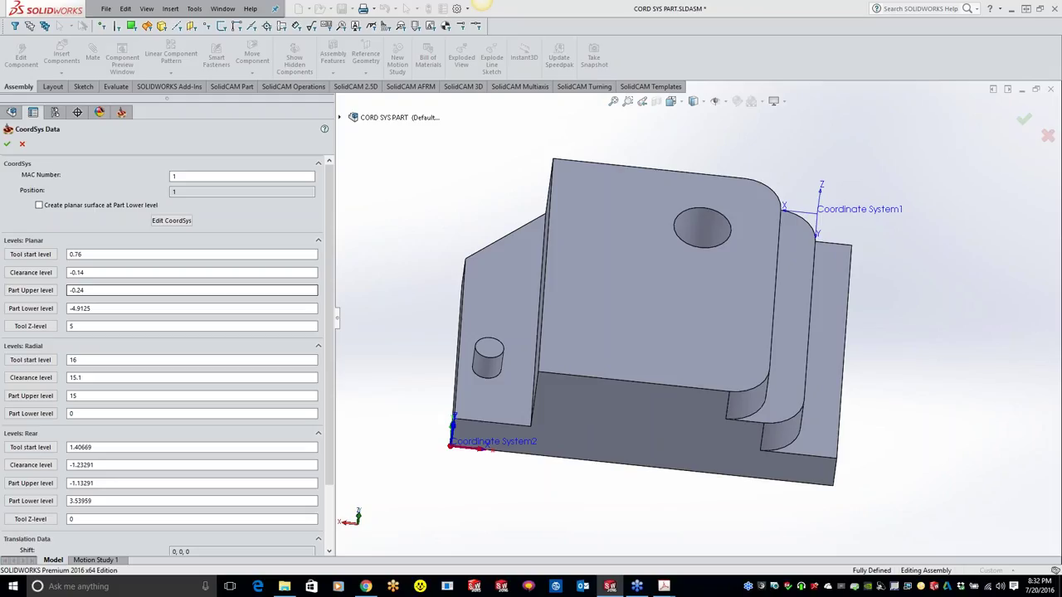
Set MAC 1's planar Part Upper level to 1.5 from the raised block's top face, and review its radial, rear, translation and plane settings.
{"action": "left_click", "coordinate": [7, 143]}
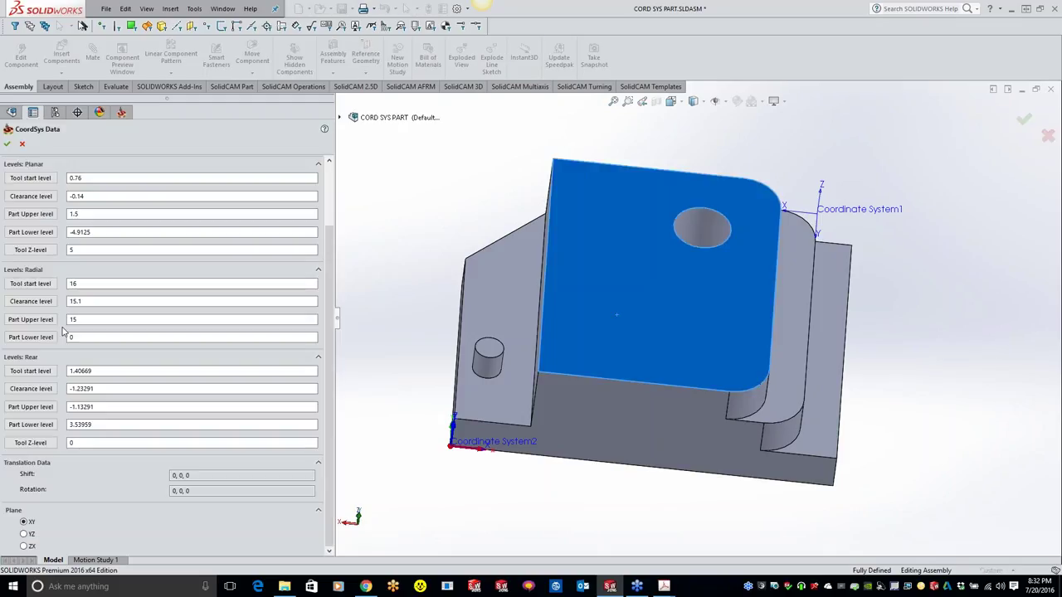
{"action": "scroll", "coordinate": [49, 244], "scroll_direction": "up", "scroll_amount": 3}
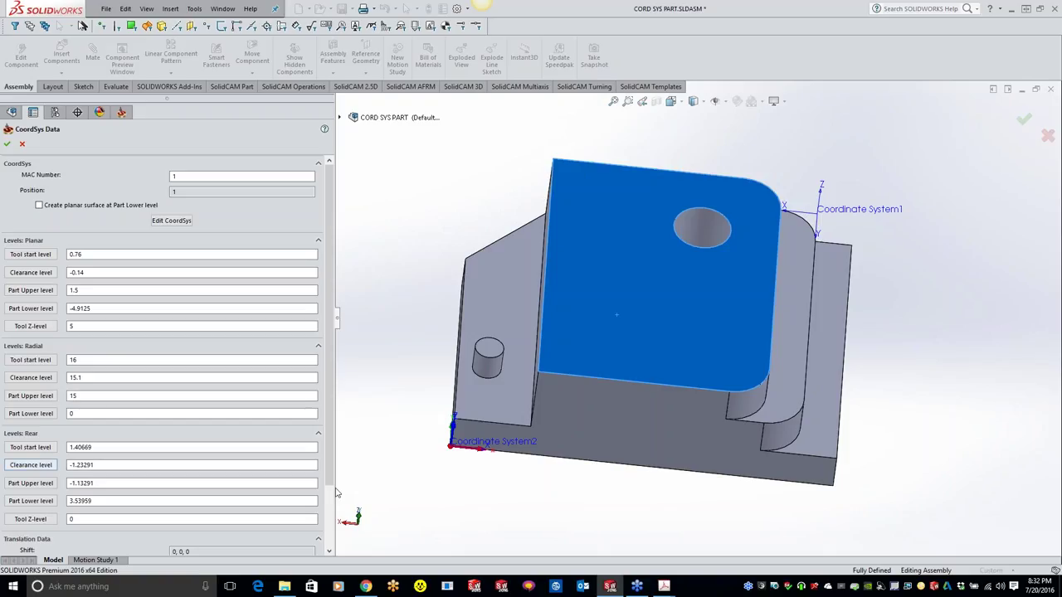
{"action": "scroll", "coordinate": [207, 501], "scroll_direction": "down", "scroll_amount": 2}
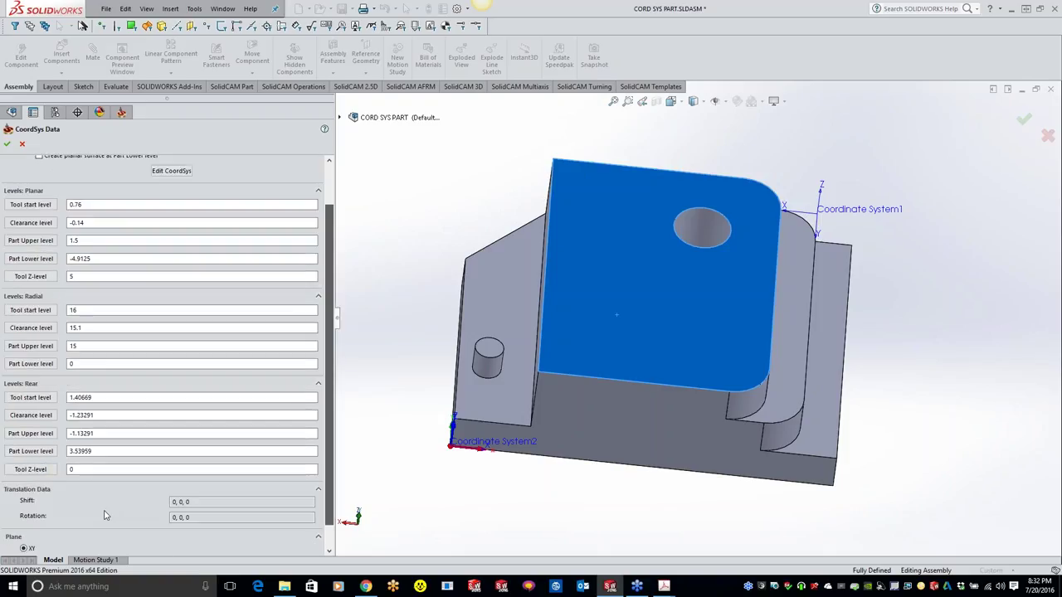
{"action": "scroll", "coordinate": [105, 516], "scroll_direction": "down", "scroll_amount": 1}
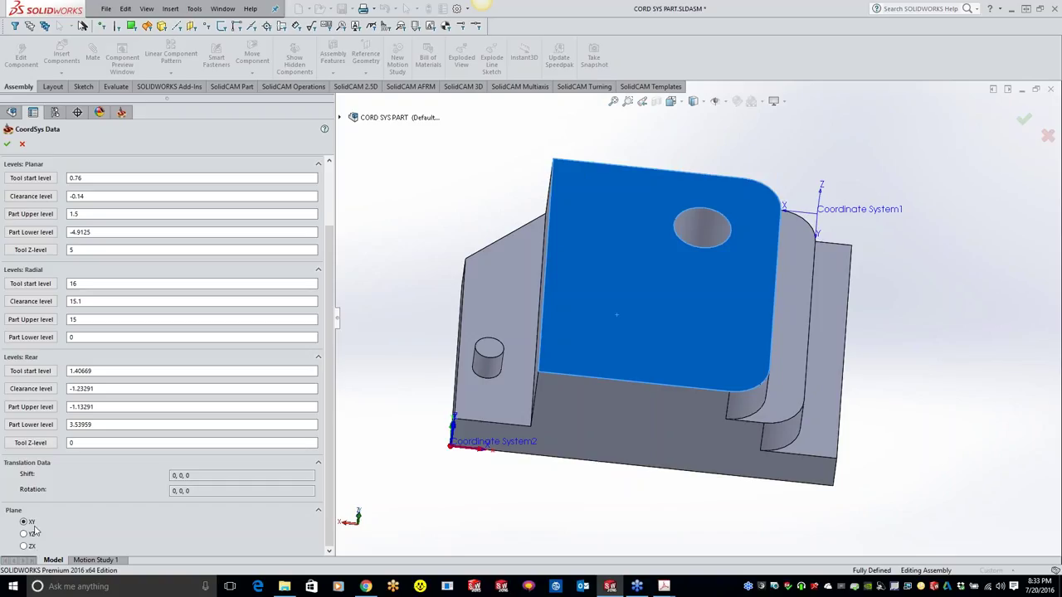
{"action": "left_click", "coordinate": [447, 118]}
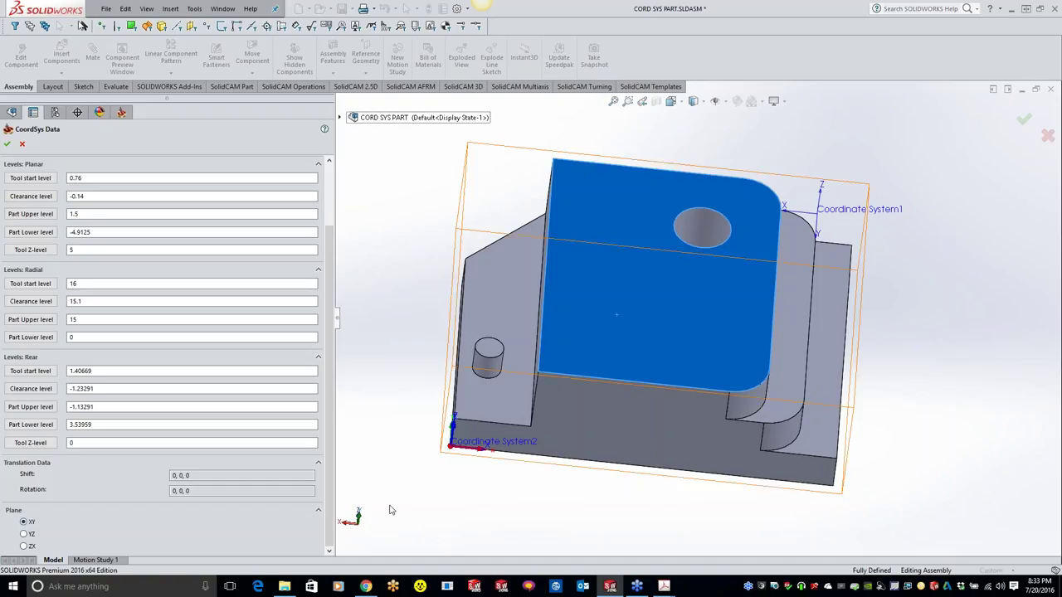
Accept MAC 1's coordinate system data and exit the CoordSys Manager.
{"action": "left_click", "coordinate": [391, 510]}
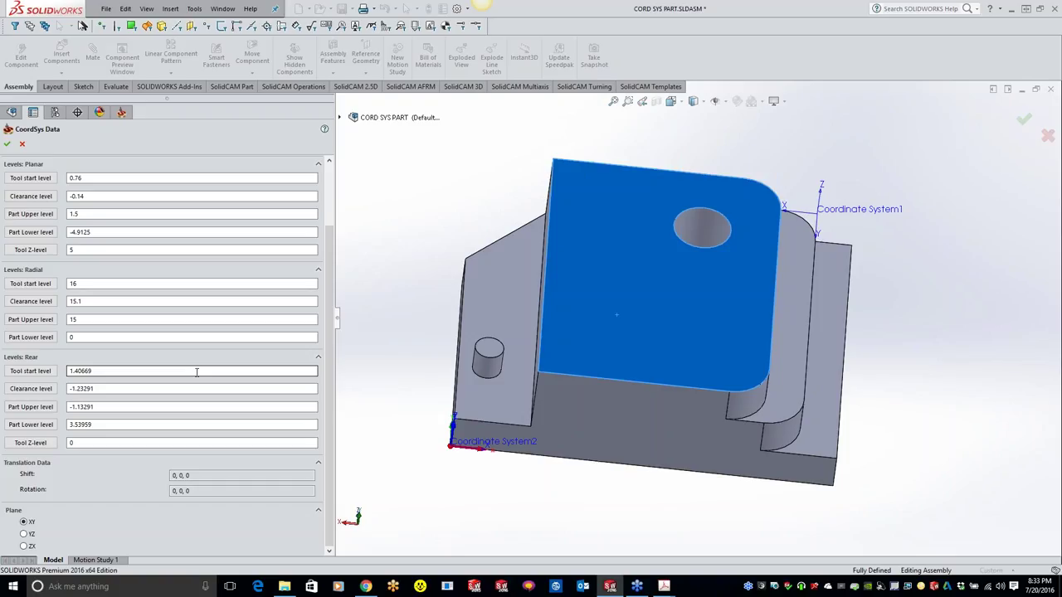
{"action": "key", "text": "Return"}
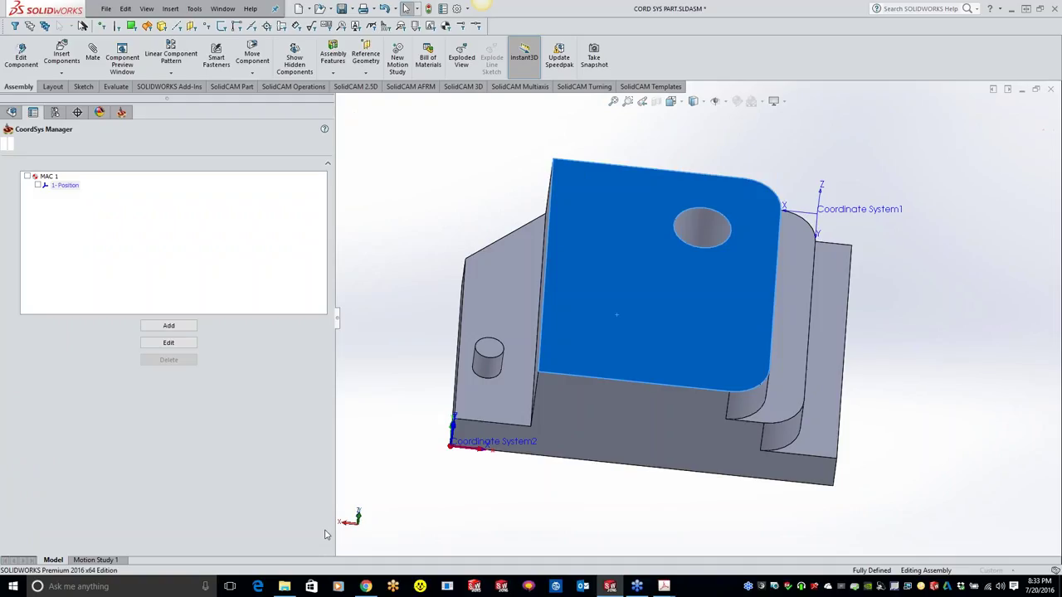
{"action": "key", "text": "Return"}
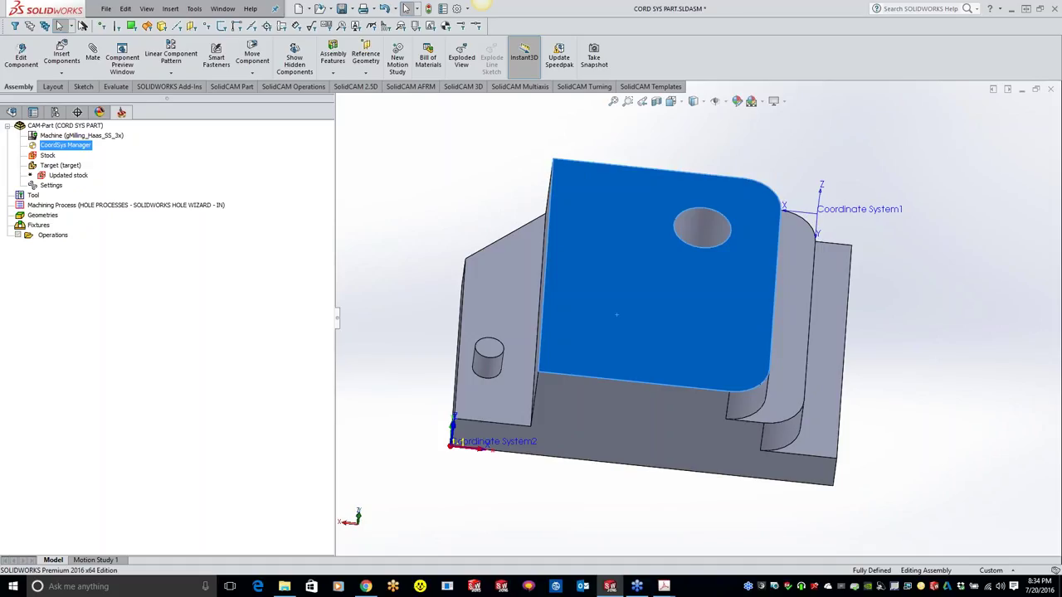
Redefine MAC 1's position from the raised block's top face, with its origin at the top corner of the model box.
{"action": "right_click", "coordinate": [56, 149]}
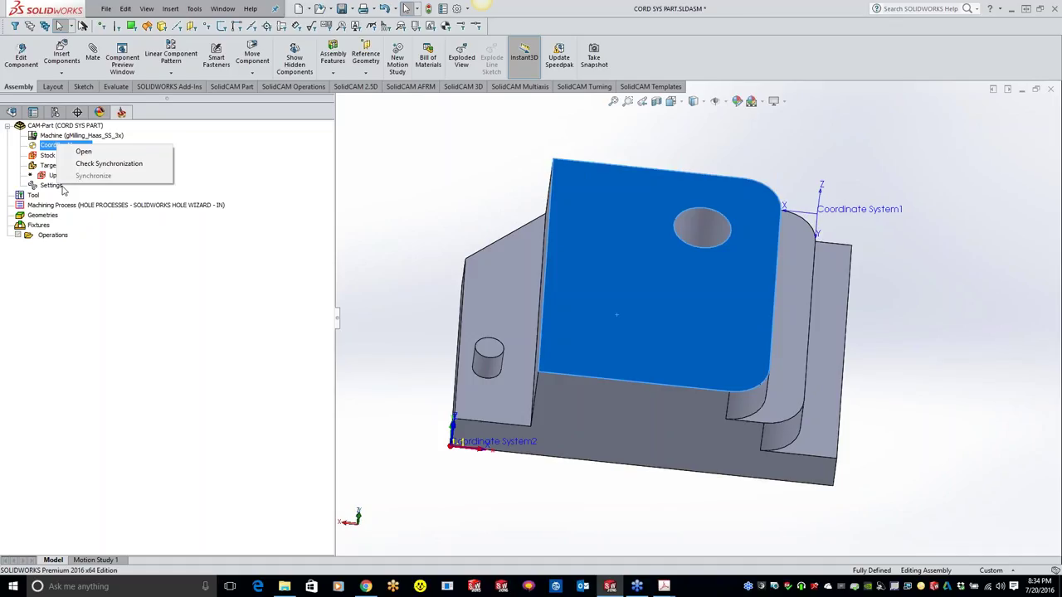
{"action": "left_click", "coordinate": [84, 151]}
{"action": "right_click", "coordinate": [65, 185]}
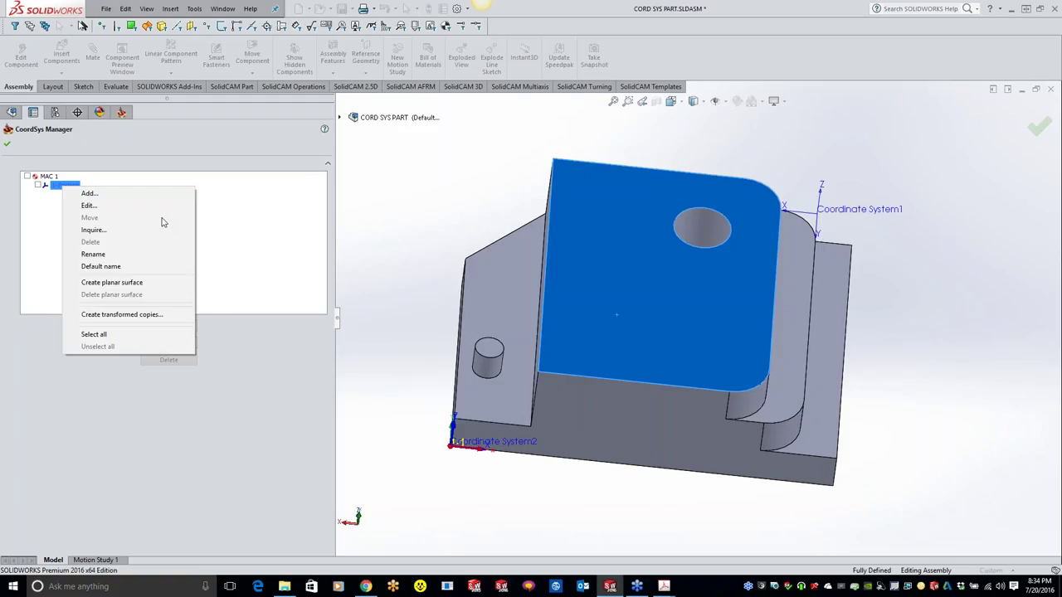
{"action": "left_click", "coordinate": [162, 205]}
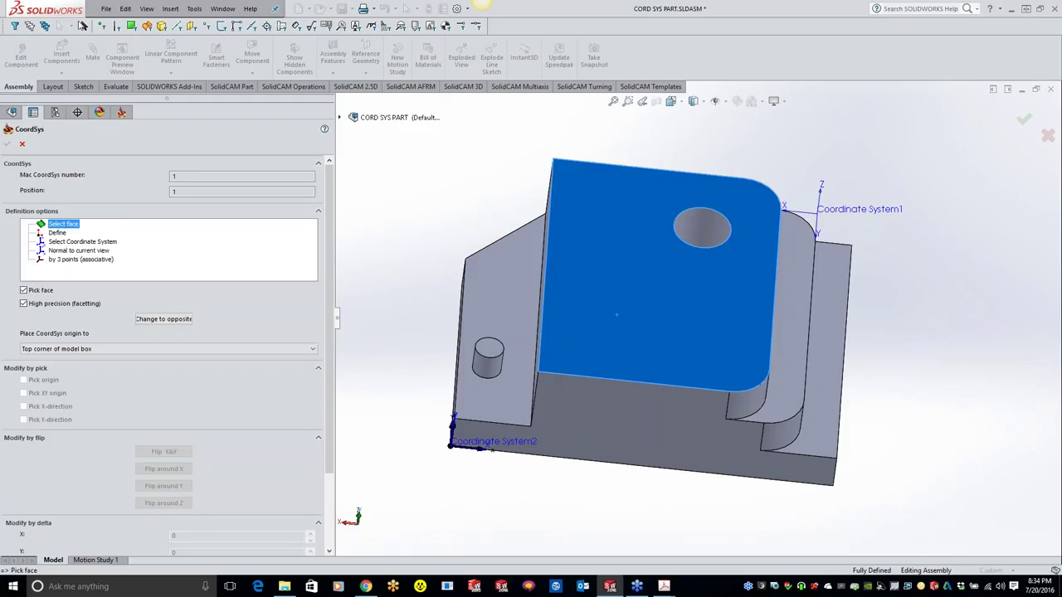
{"action": "left_click", "coordinate": [616, 315]}
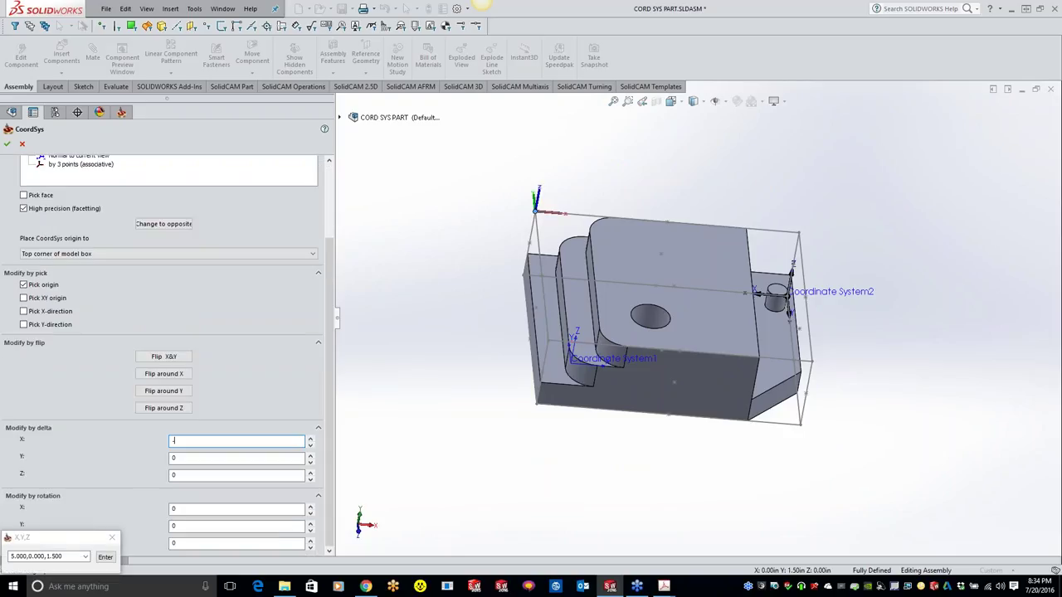
Offset MAC 1's origin by -5 in X, accept the definition and its level data, and exit the CoordSys Manager.
{"action": "type", "text": "5"}
{"action": "key", "text": "Tab"}
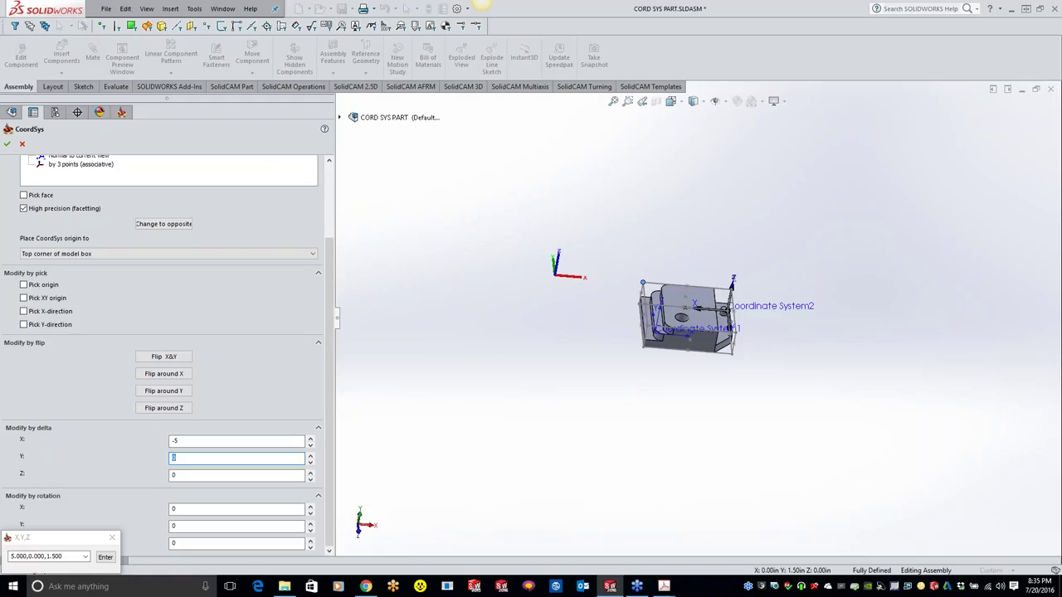
{"action": "left_click", "coordinate": [7, 144]}
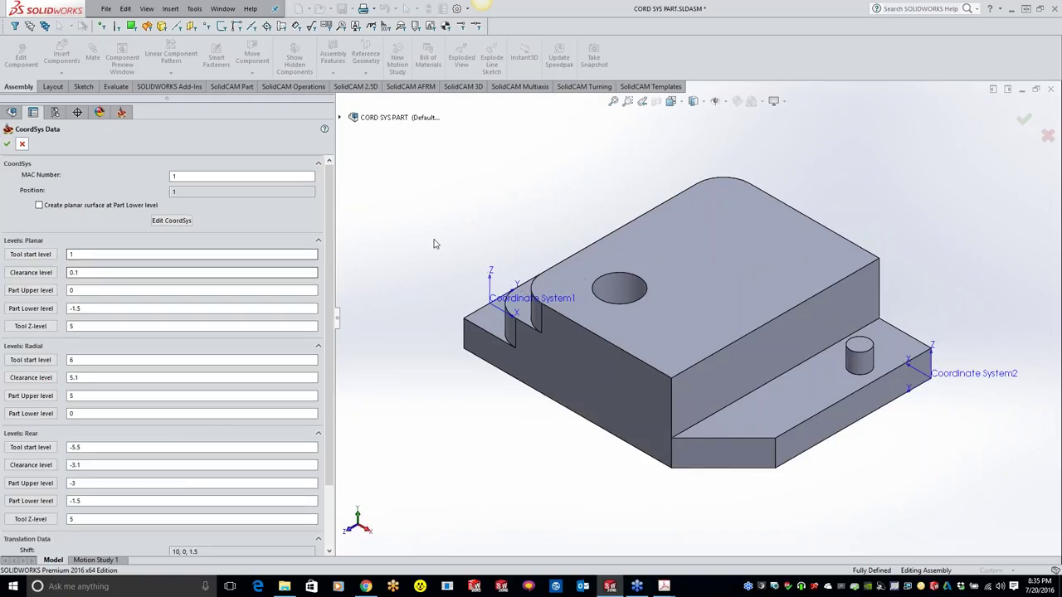
{"action": "key", "text": "Return"}
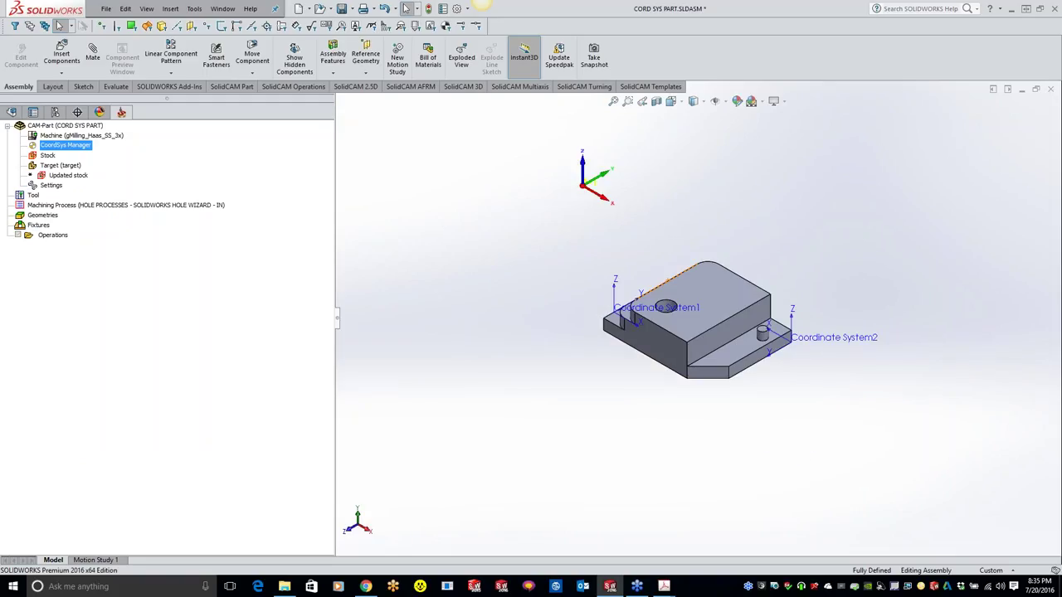
{"action": "left_click", "coordinate": [114, 86]}
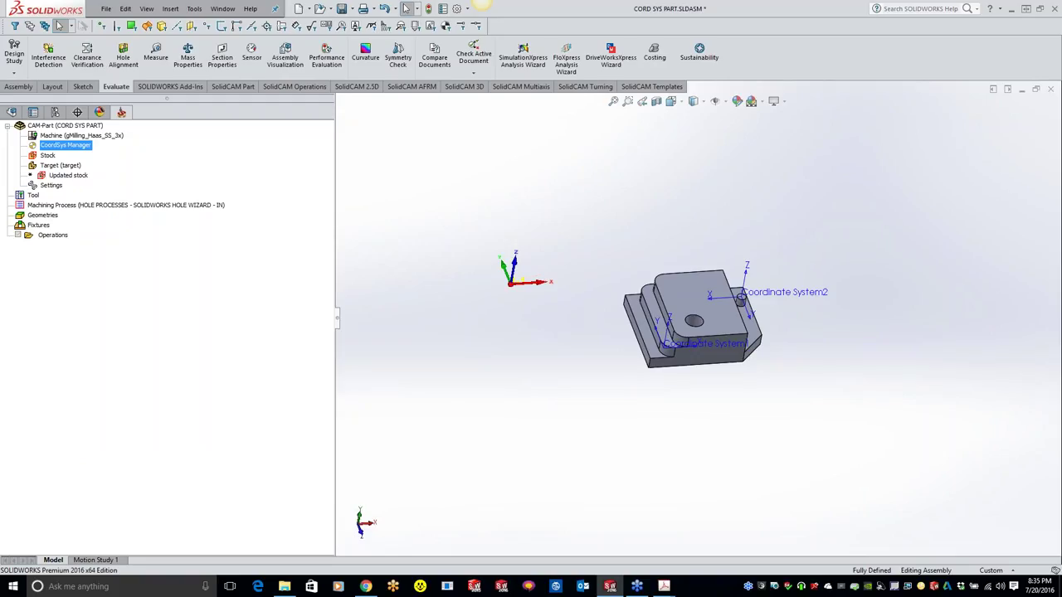
{"action": "left_click", "coordinate": [156, 54]}
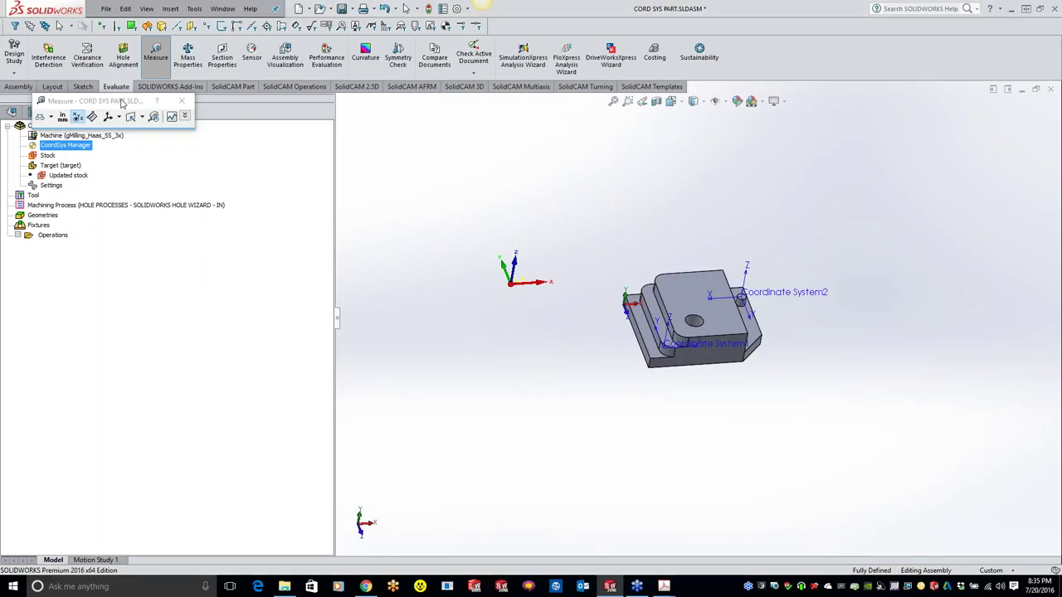
{"action": "left_click_drag", "start_coordinate": [122, 101], "coordinate": [346, 98]}
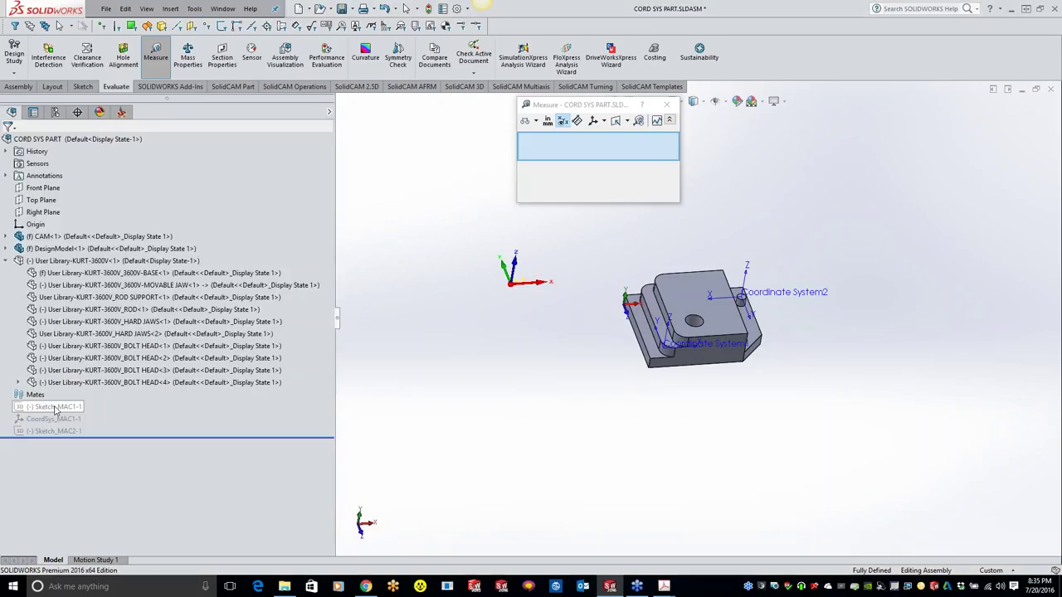
{"action": "right_click", "coordinate": [55, 407]}
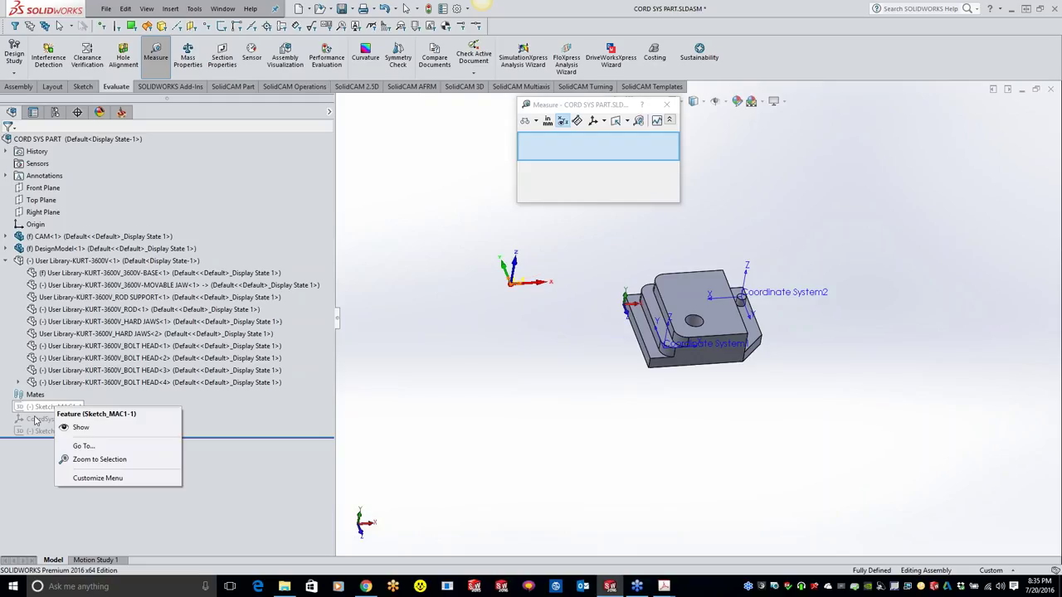
{"action": "right_click", "coordinate": [35, 420]}
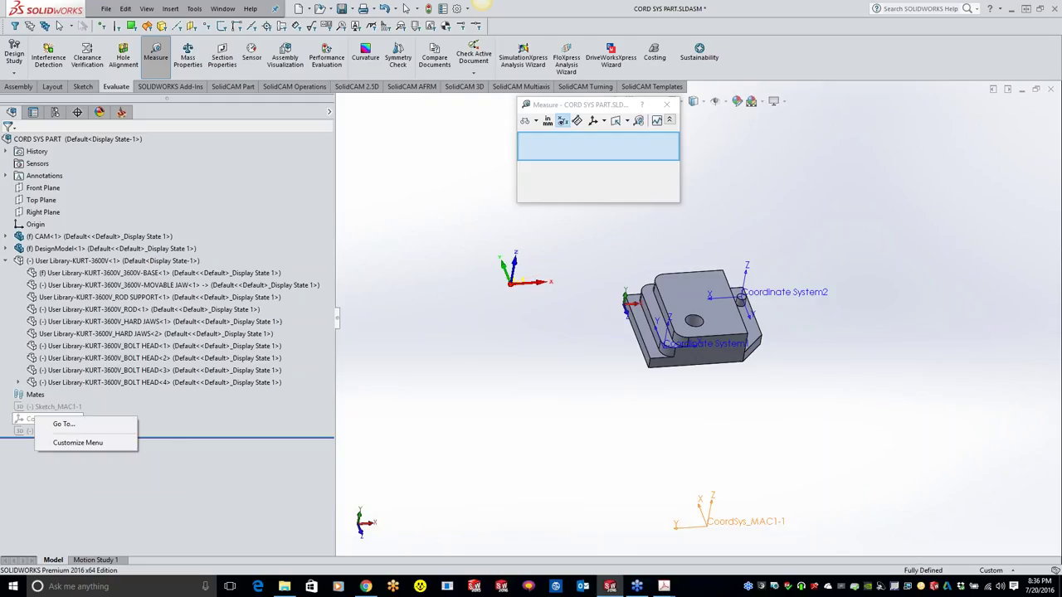
{"action": "key", "text": "Escape"}
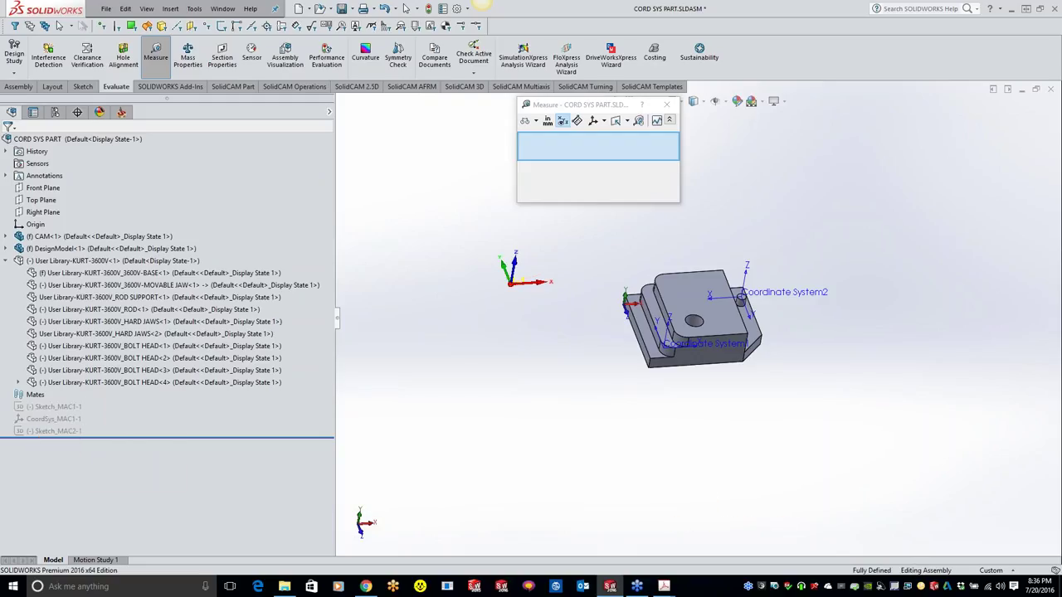
{"action": "key", "text": "Escape"}
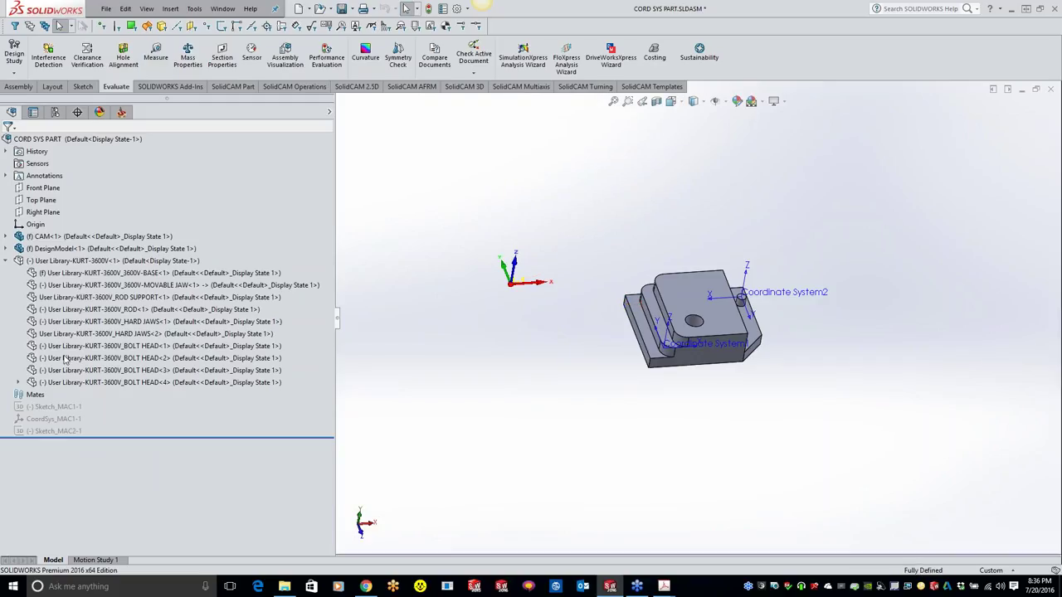
Show the hidden Sketch_MAC1-1 and CoordSys_MAC1-1 in the assembly.
{"action": "right_click", "coordinate": [51, 407]}
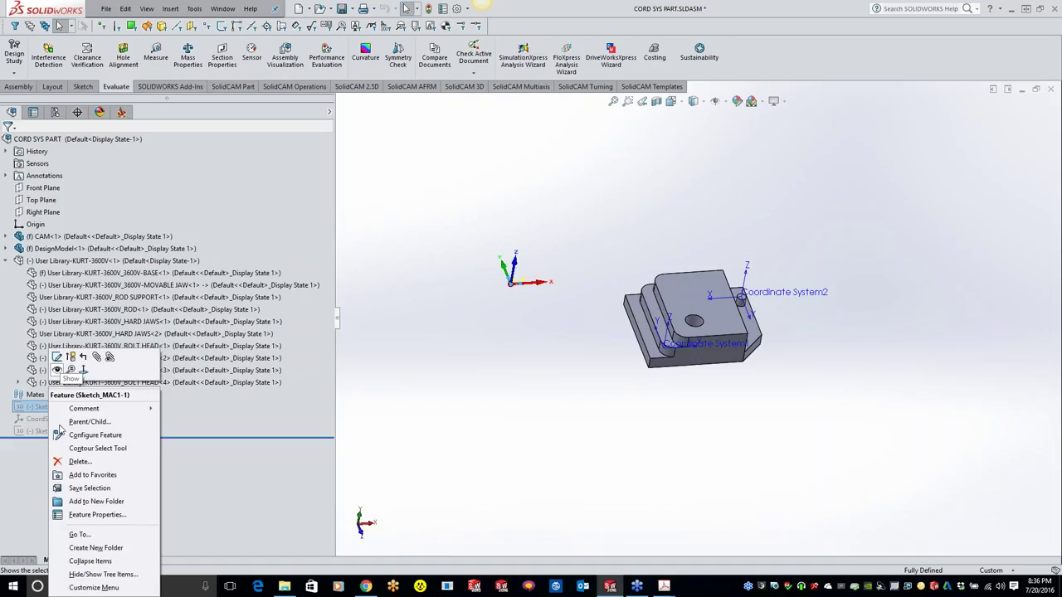
{"action": "left_click", "coordinate": [57, 370]}
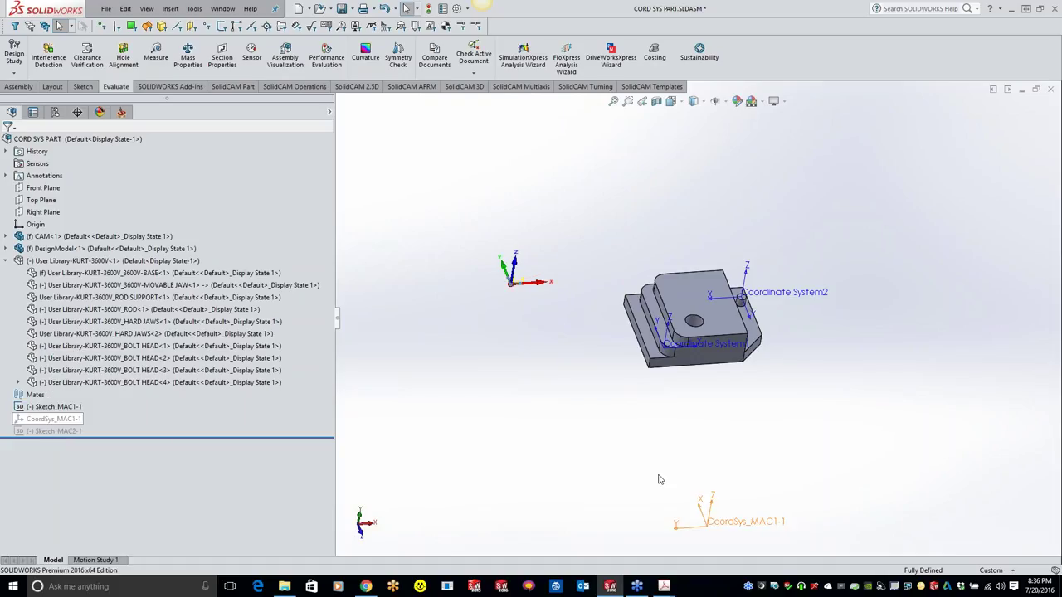
{"action": "left_click", "coordinate": [592, 286]}
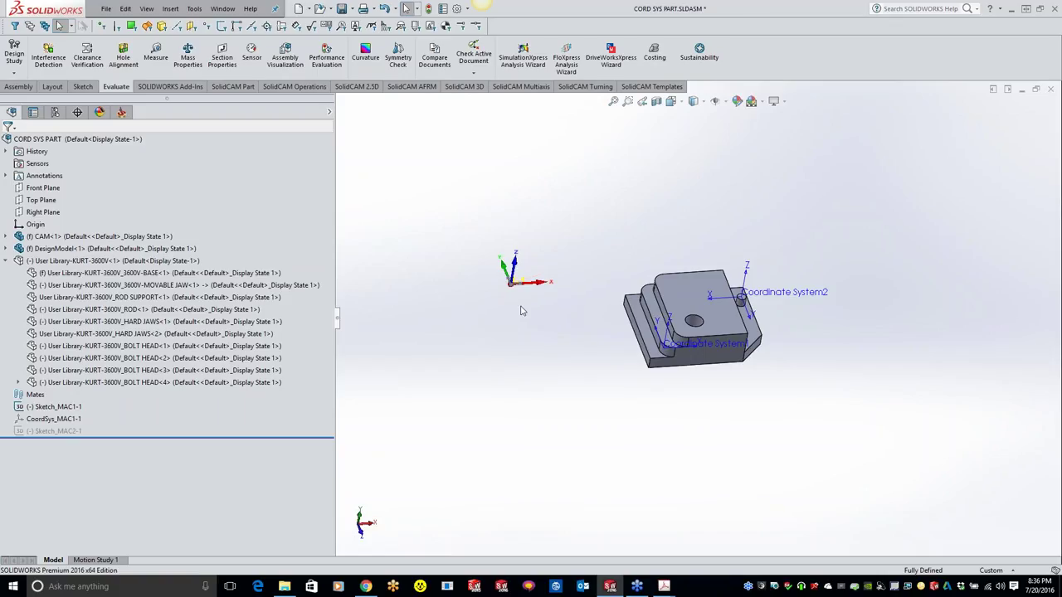
Measure the position of the offset MAC 1 origin point in Sketch_MAC1-1.
{"action": "scroll", "coordinate": [521, 310], "scroll_direction": "down", "scroll_amount": 2}
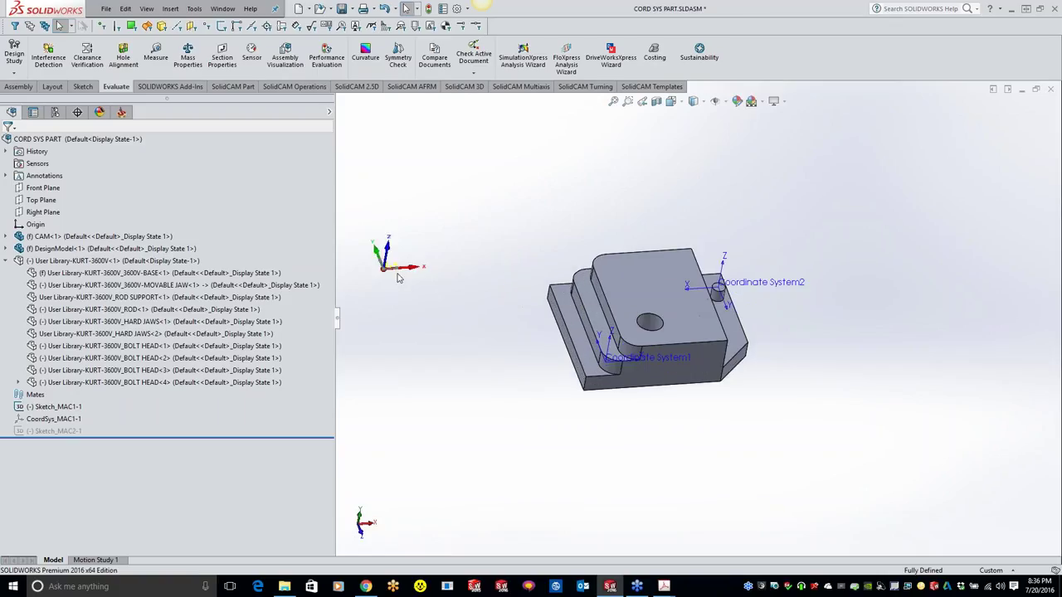
{"action": "middle_click_drag", "start_coordinate": [399, 278], "coordinate": [461, 285], "text": "ctrl"}
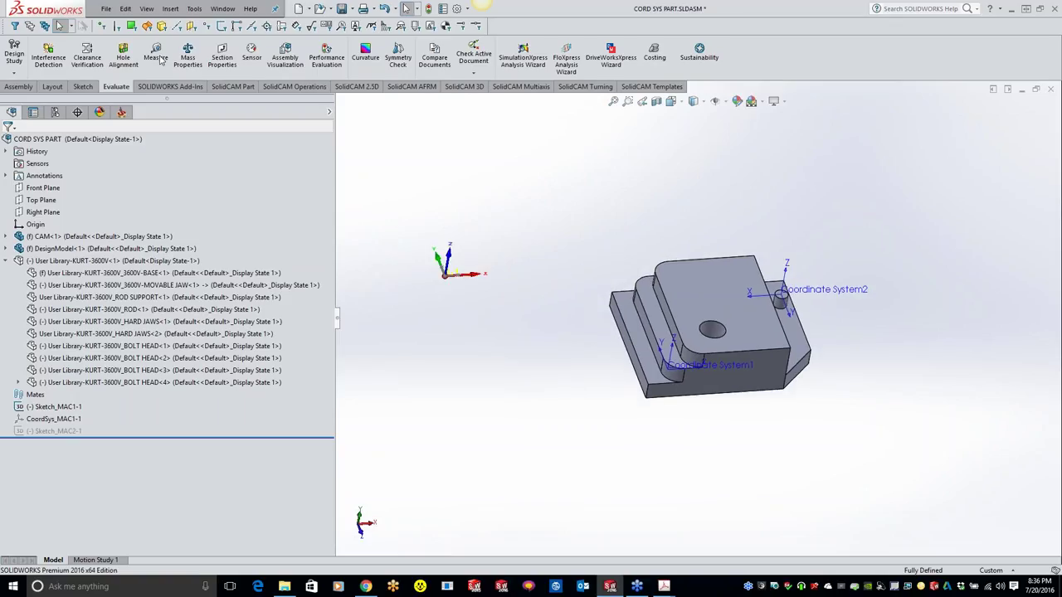
{"action": "left_click", "coordinate": [157, 55]}
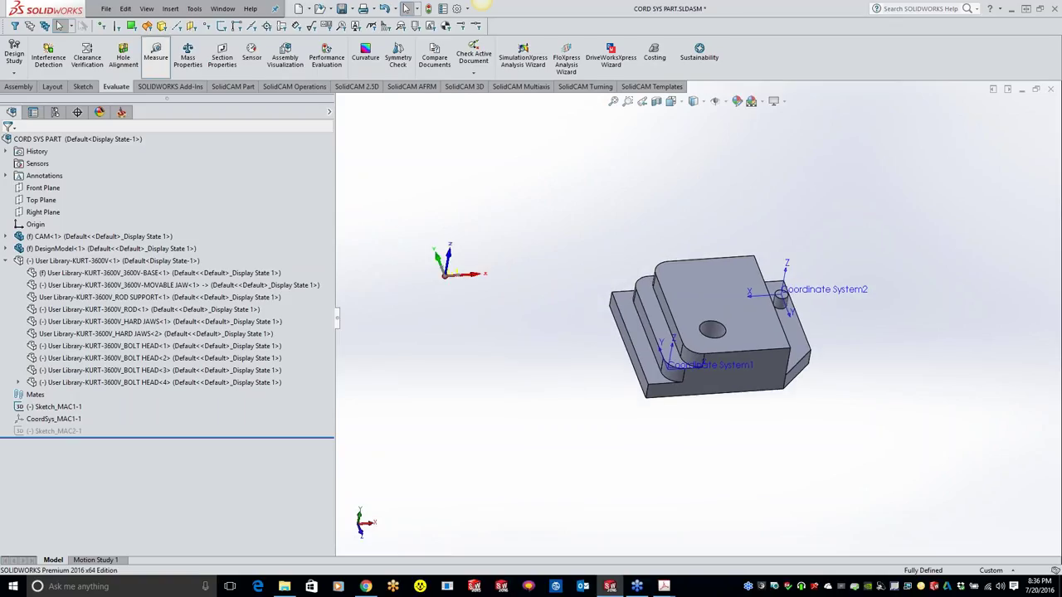
{"action": "left_click", "coordinate": [445, 276]}
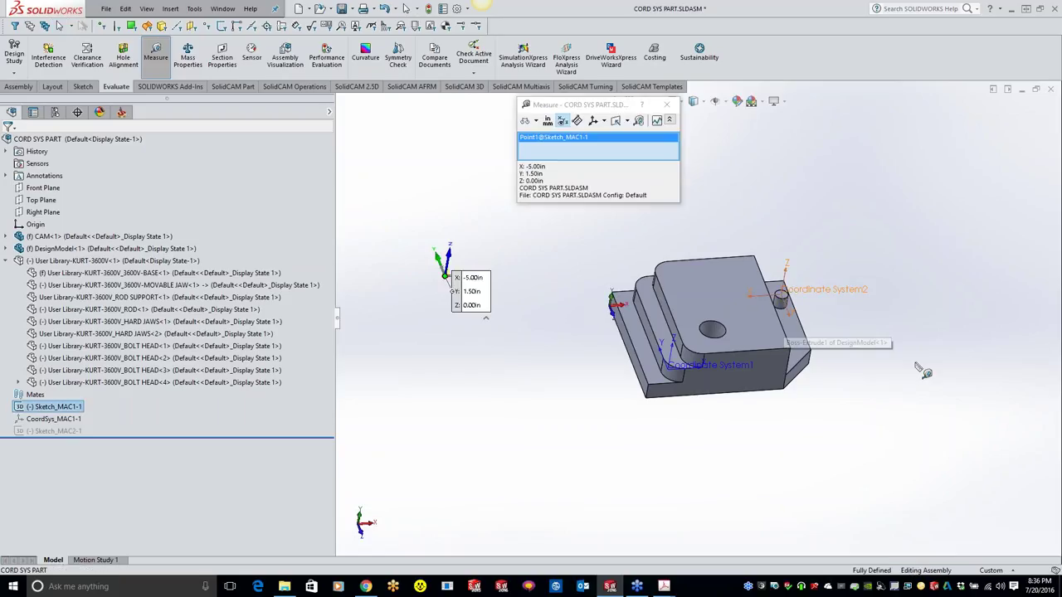
{"action": "left_click", "coordinate": [779, 301]}
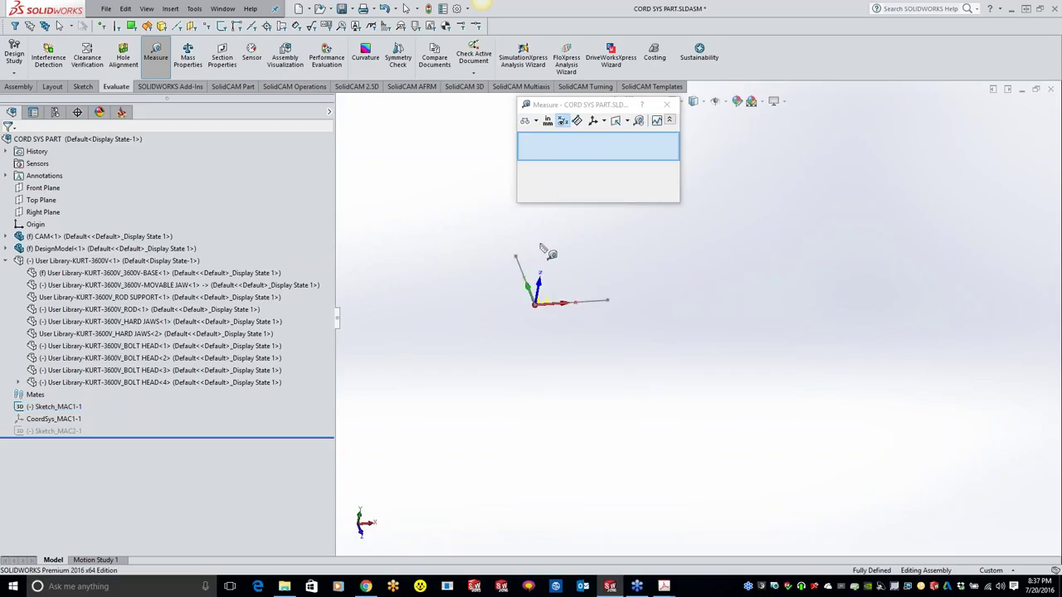
{"action": "scroll", "coordinate": [498, 294], "scroll_direction": "down", "scroll_amount": 3}
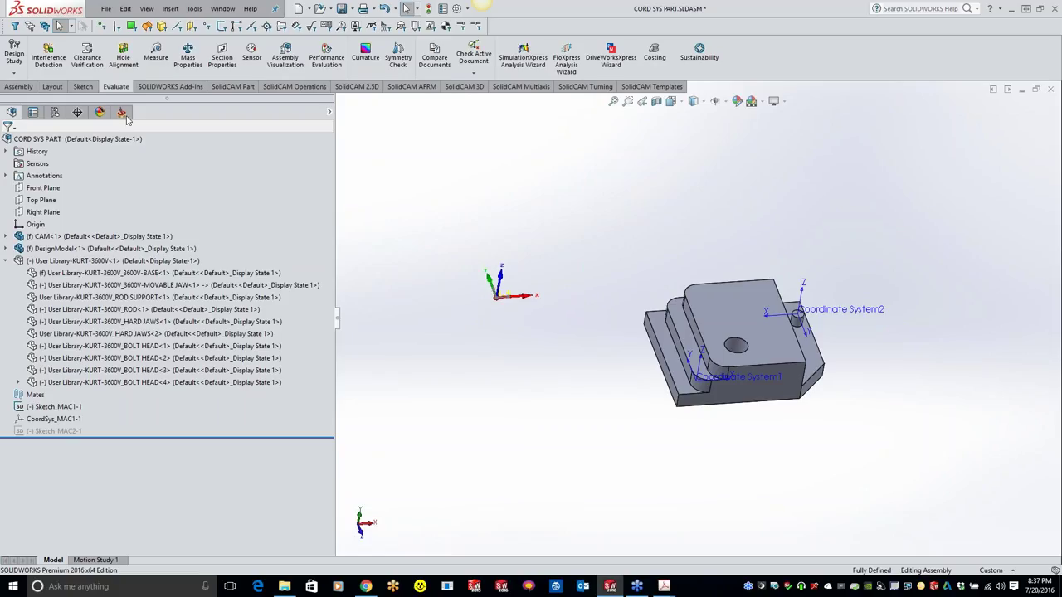
Add a Profile milling operation on MAC 1 (1- Position) and start defining a new geometry for it.
{"action": "left_click", "coordinate": [123, 113]}
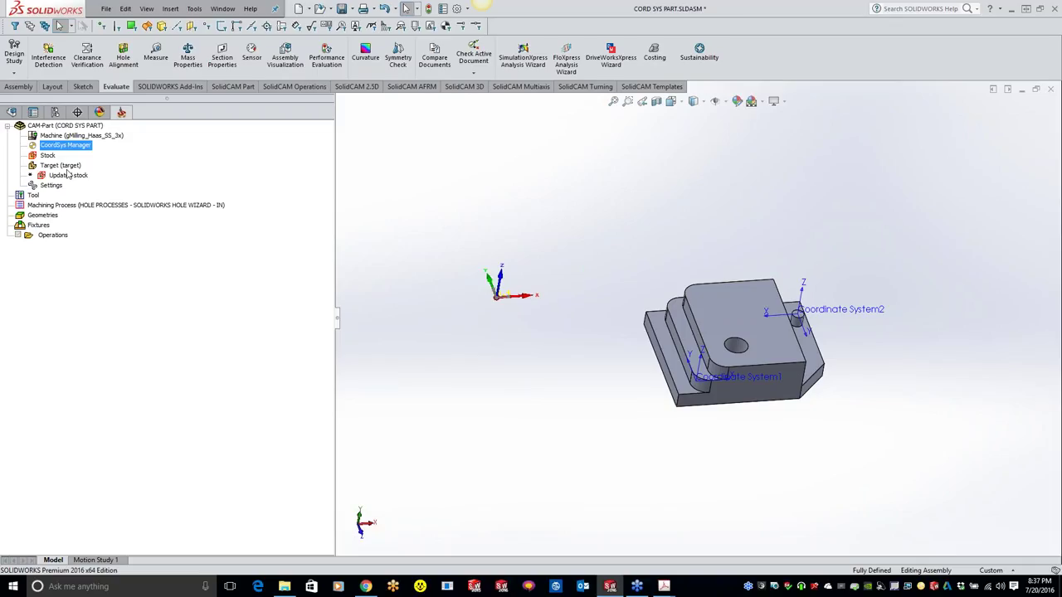
{"action": "right_click", "coordinate": [64, 239]}
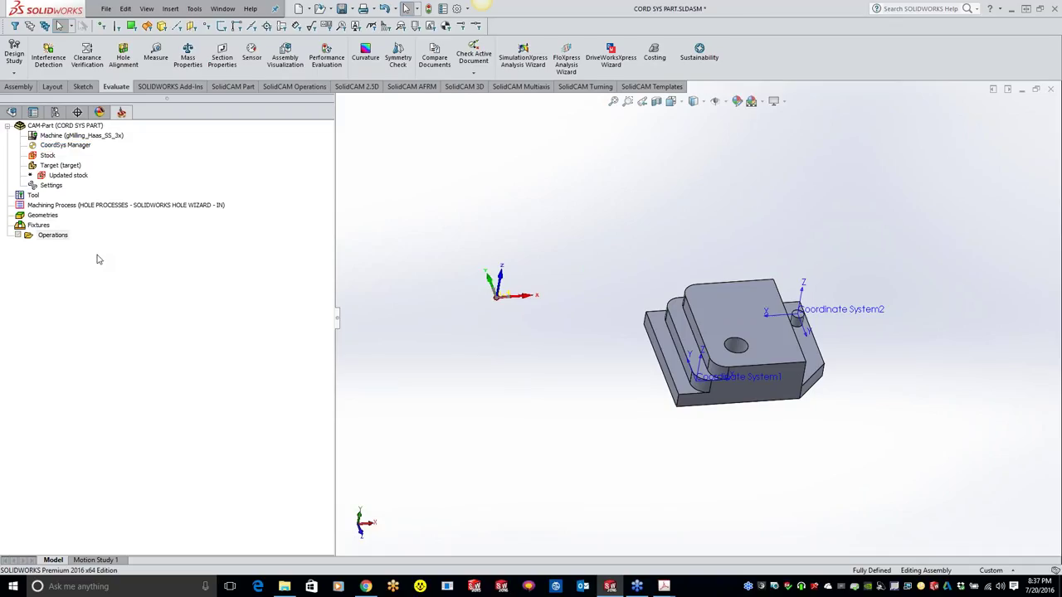
{"action": "right_click", "coordinate": [58, 235]}
{"action": "mouse_move", "coordinate": [141, 258]}
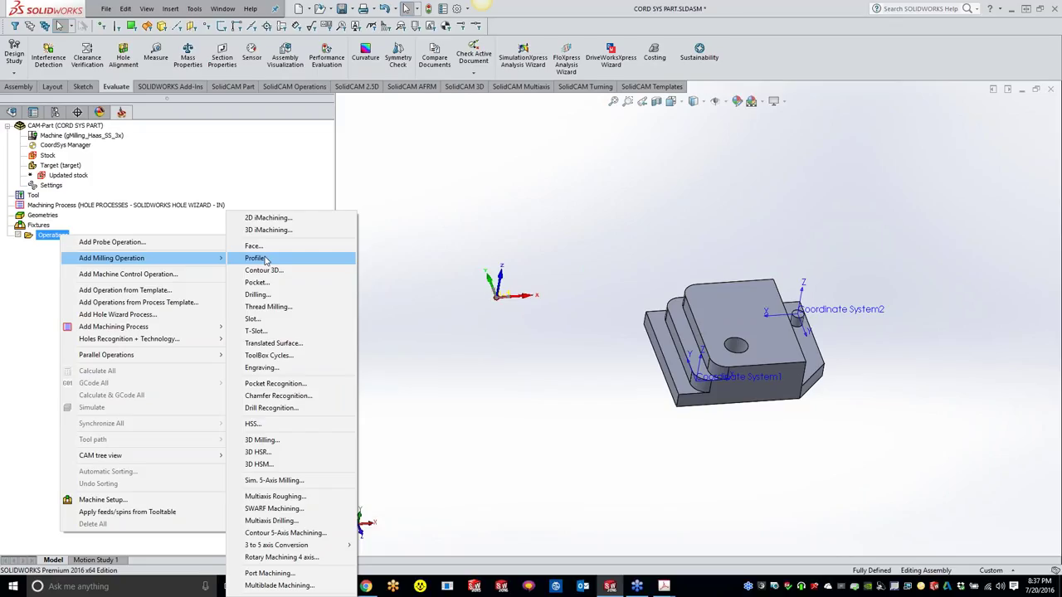
{"action": "left_click", "coordinate": [256, 258]}
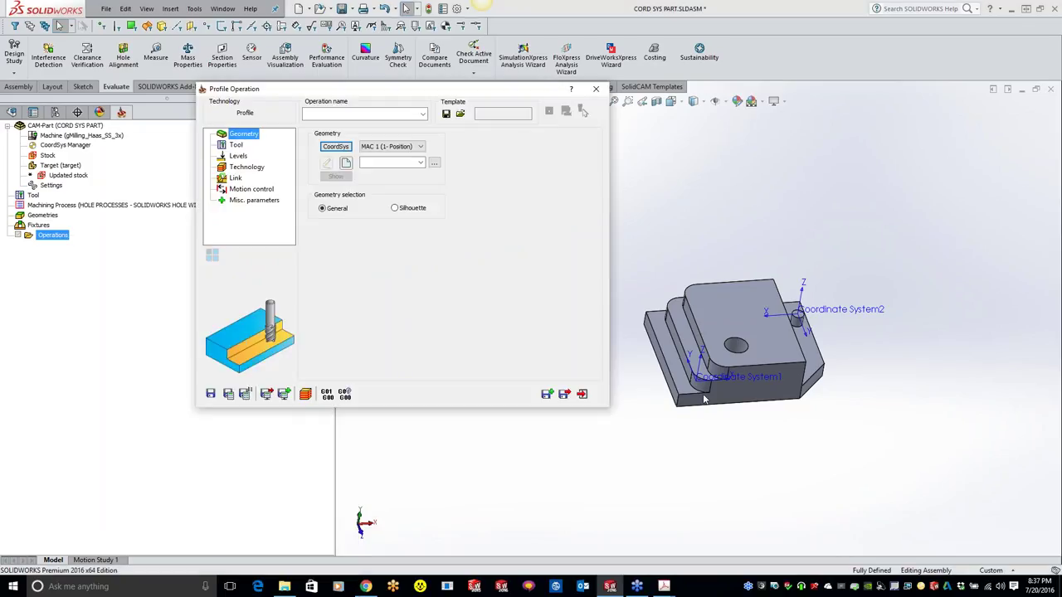
{"action": "left_click", "coordinate": [346, 163]}
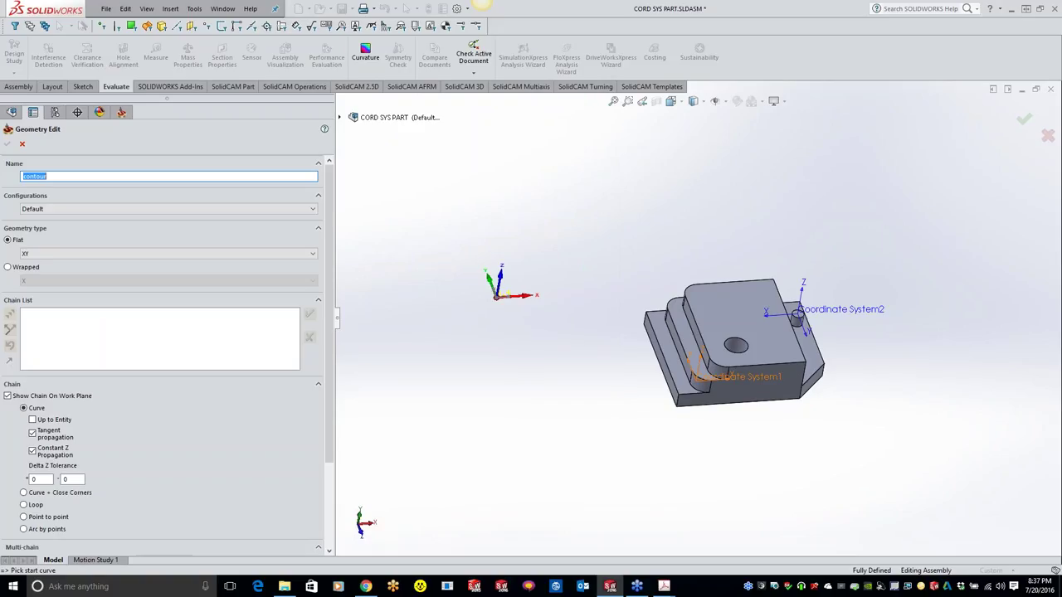
{"action": "scroll", "coordinate": [705, 410], "scroll_direction": "down", "scroll_amount": 5}
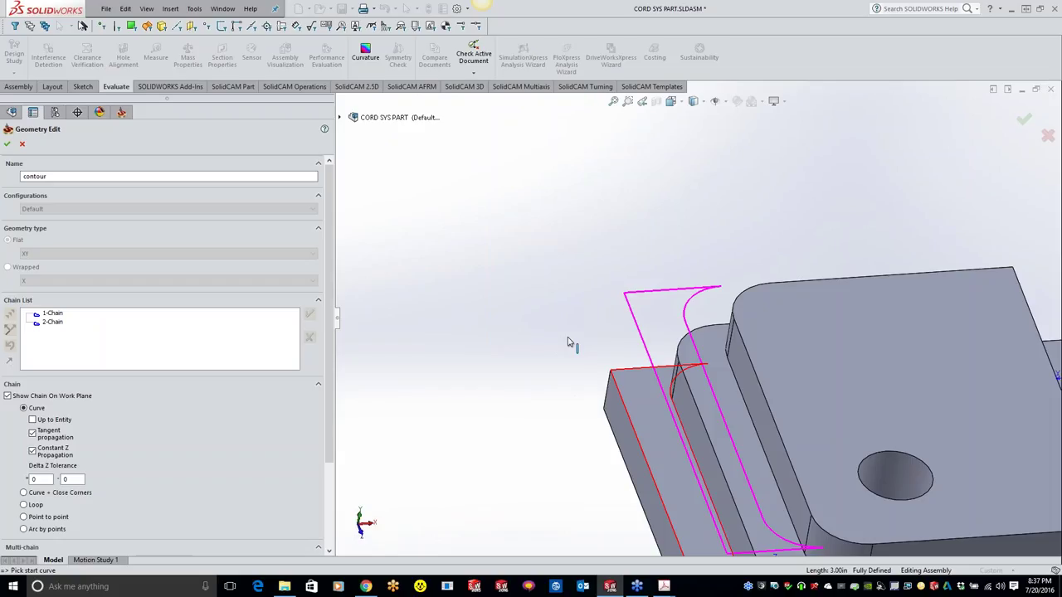
{"action": "middle_click_drag", "start_coordinate": [568, 341], "coordinate": [564, 322]}
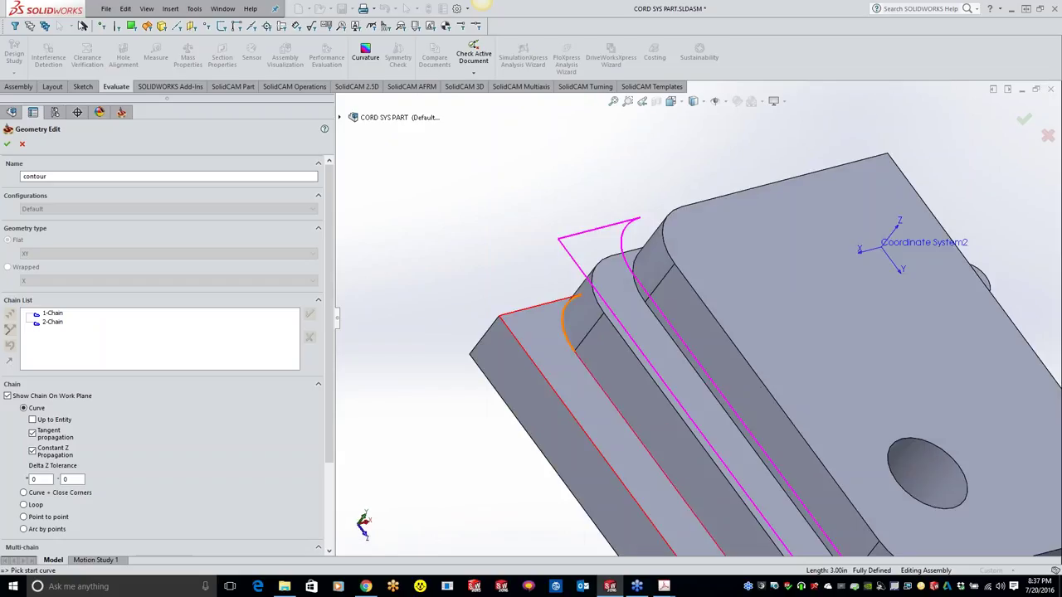
{"action": "left_click", "coordinate": [567, 323]}
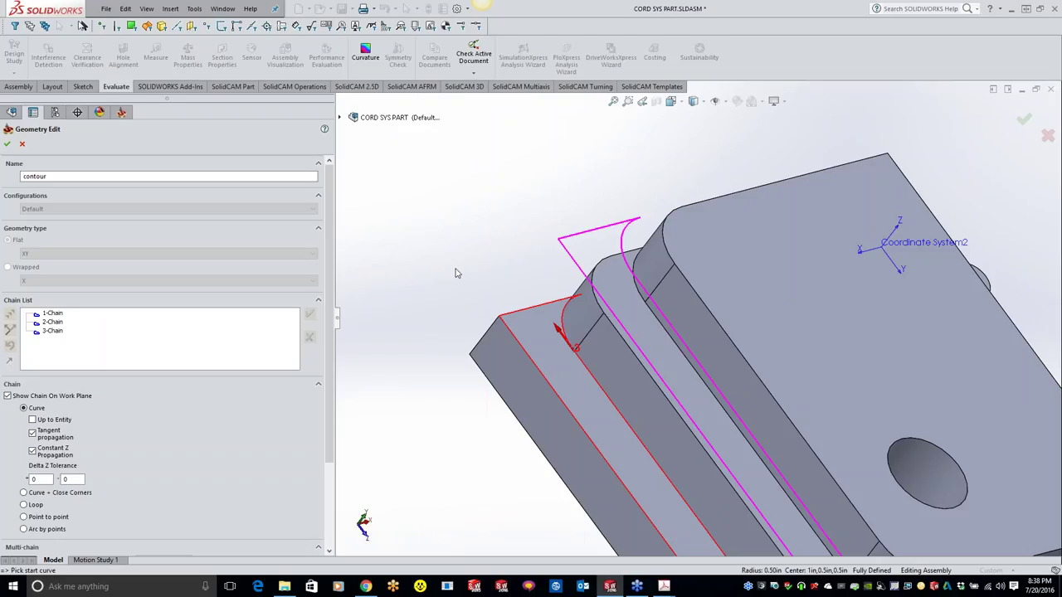
{"action": "left_click", "coordinate": [454, 270]}
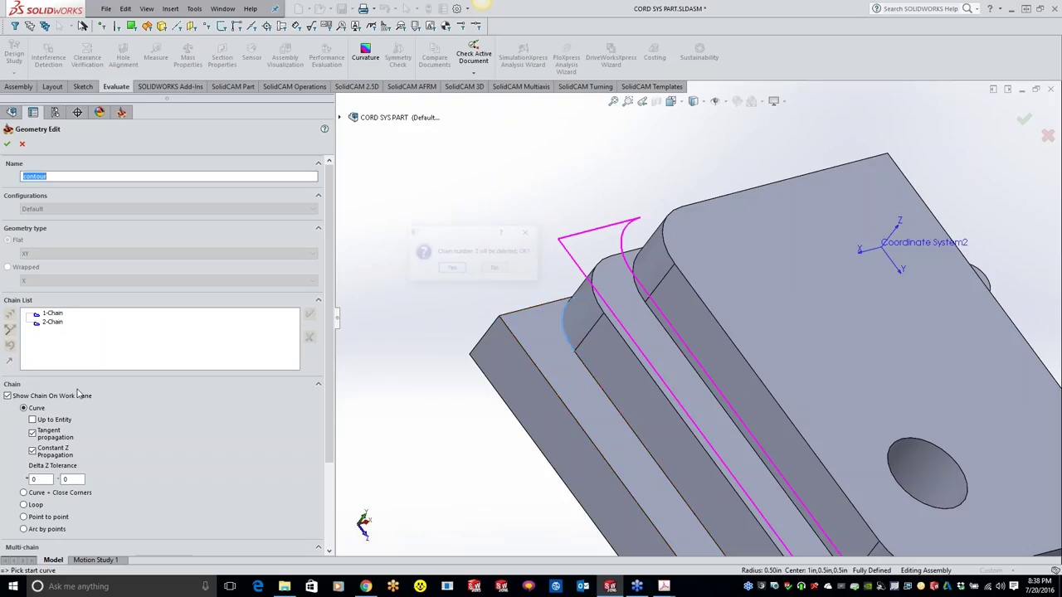
{"action": "right_click", "coordinate": [51, 322]}
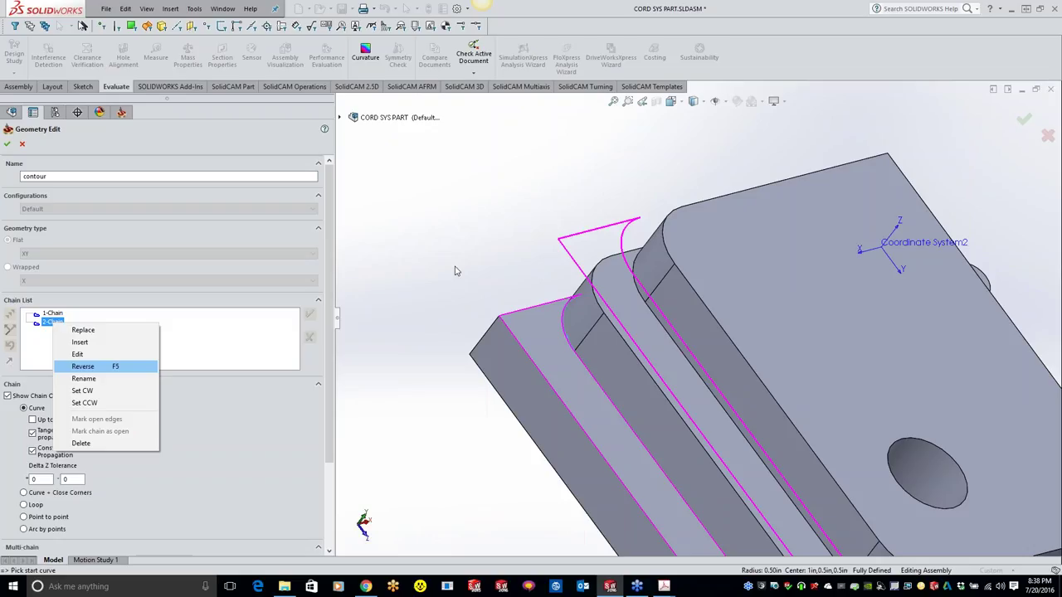
{"action": "left_click", "coordinate": [80, 443]}
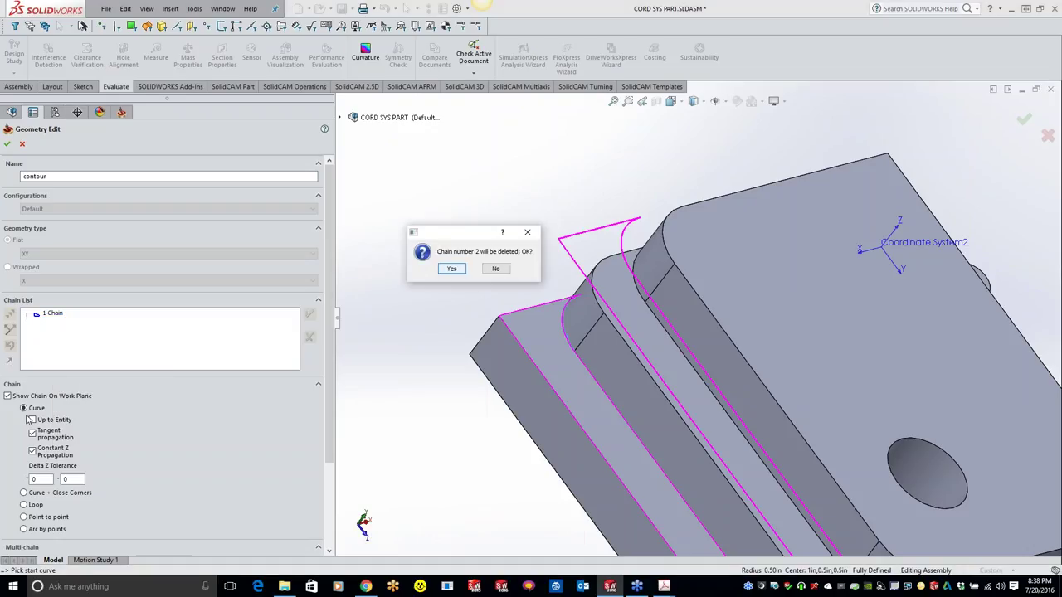
{"action": "key", "text": "Return"}
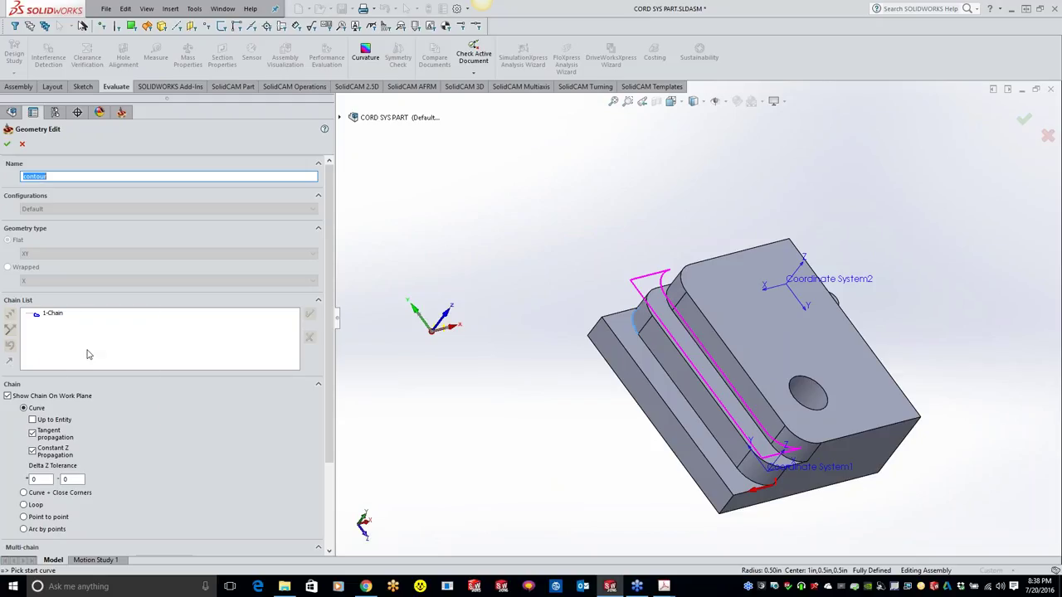
{"action": "right_click", "coordinate": [51, 313]}
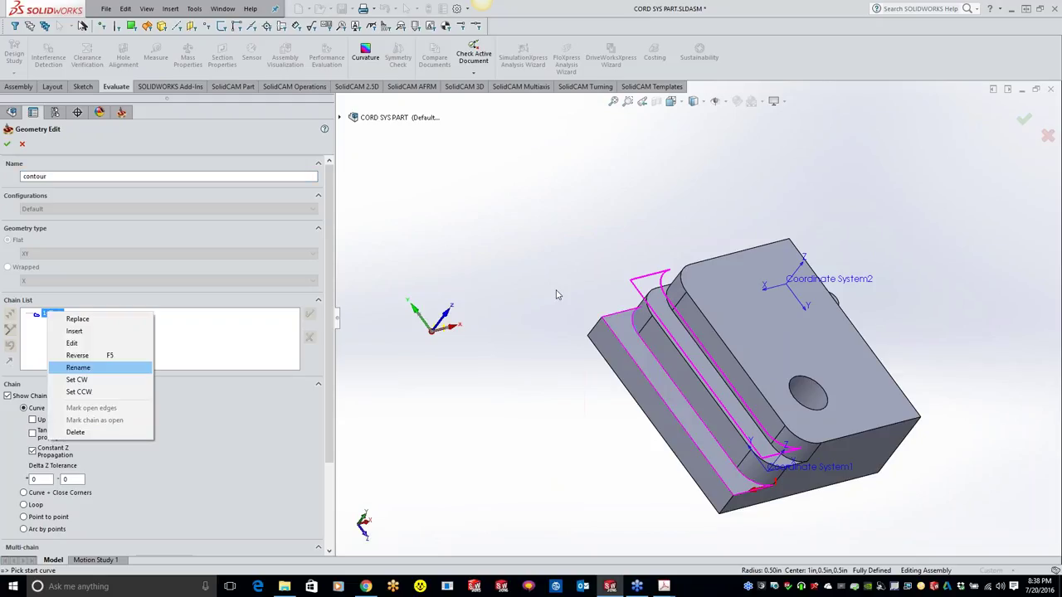
{"action": "key", "text": "Delete"}
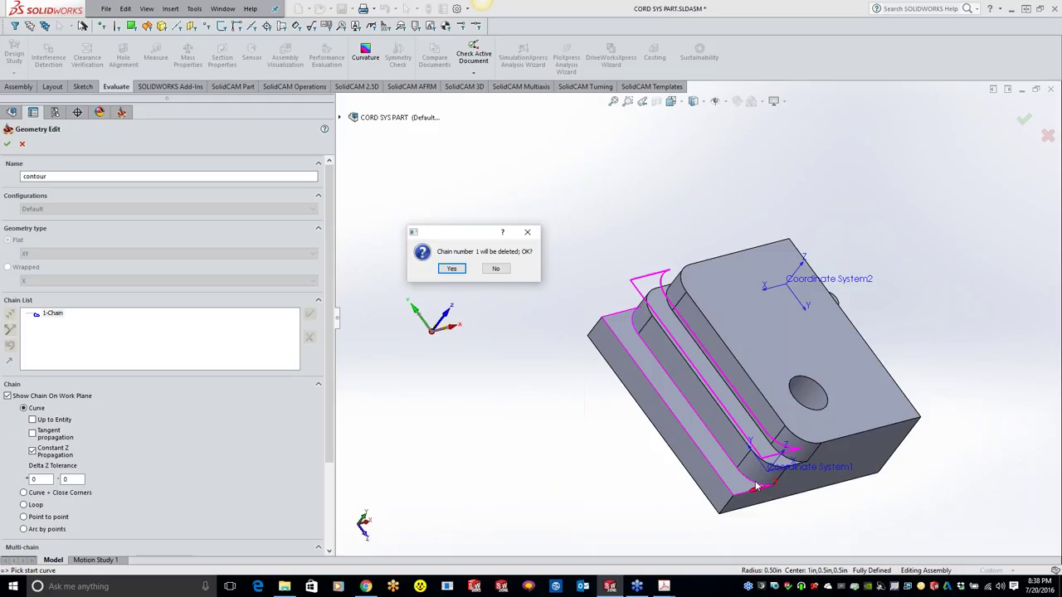
{"action": "key", "text": "Return"}
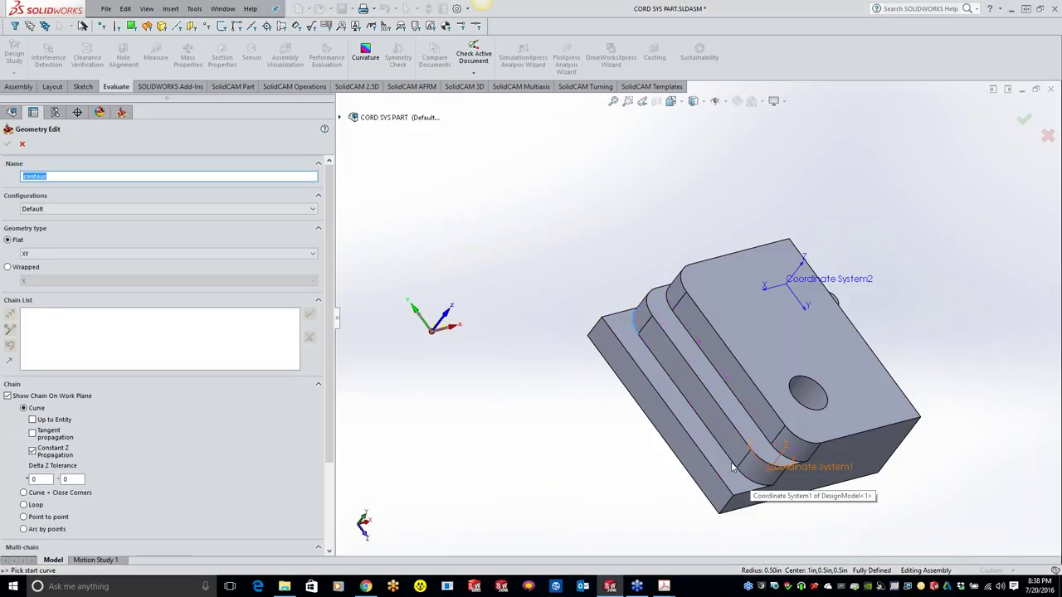
{"action": "left_click", "coordinate": [732, 467]}
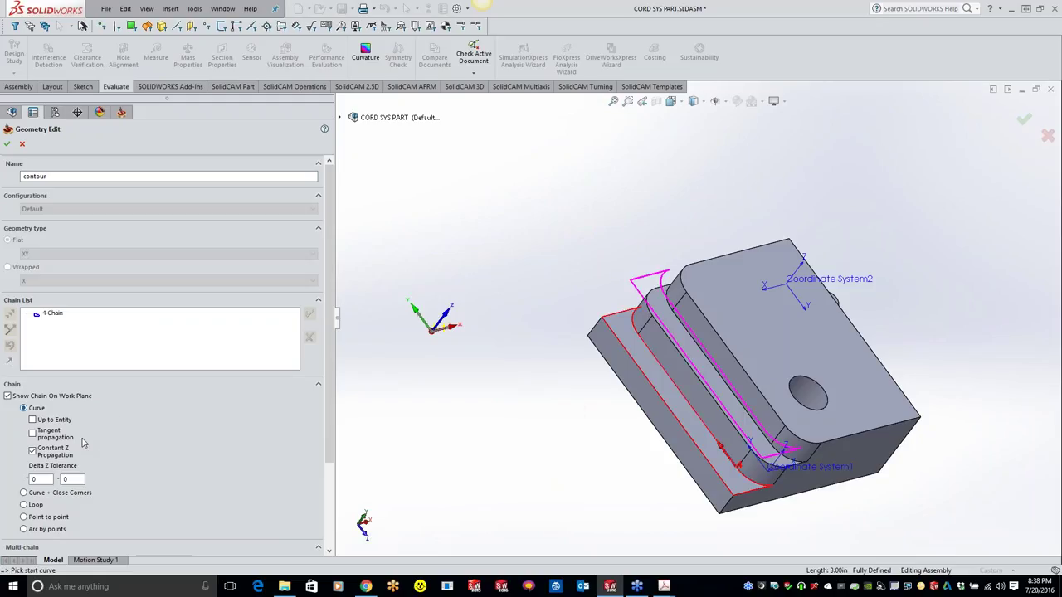
{"action": "right_click", "coordinate": [47, 313]}
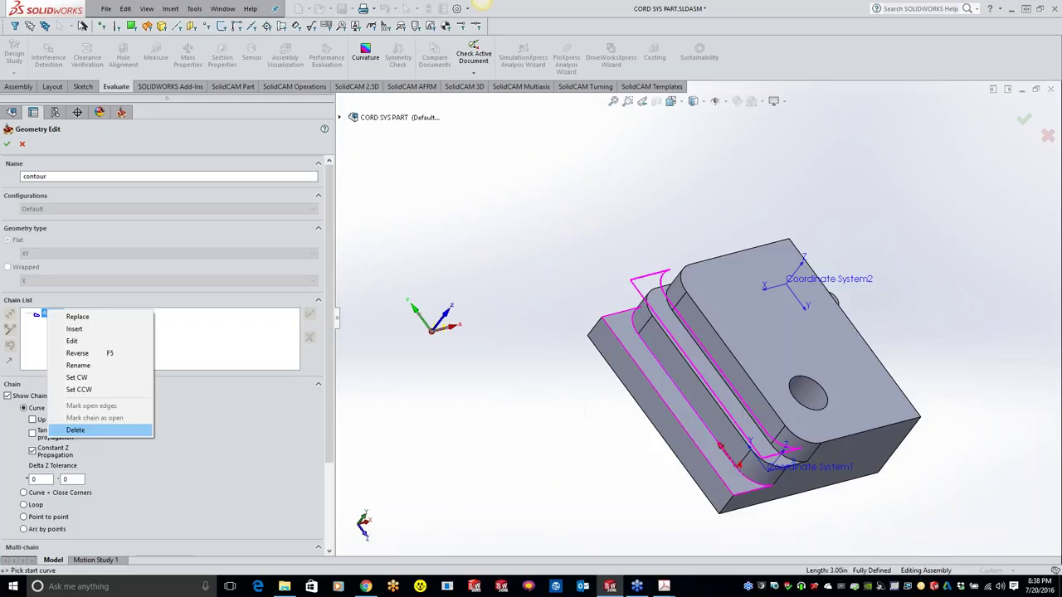
{"action": "left_click", "coordinate": [74, 430]}
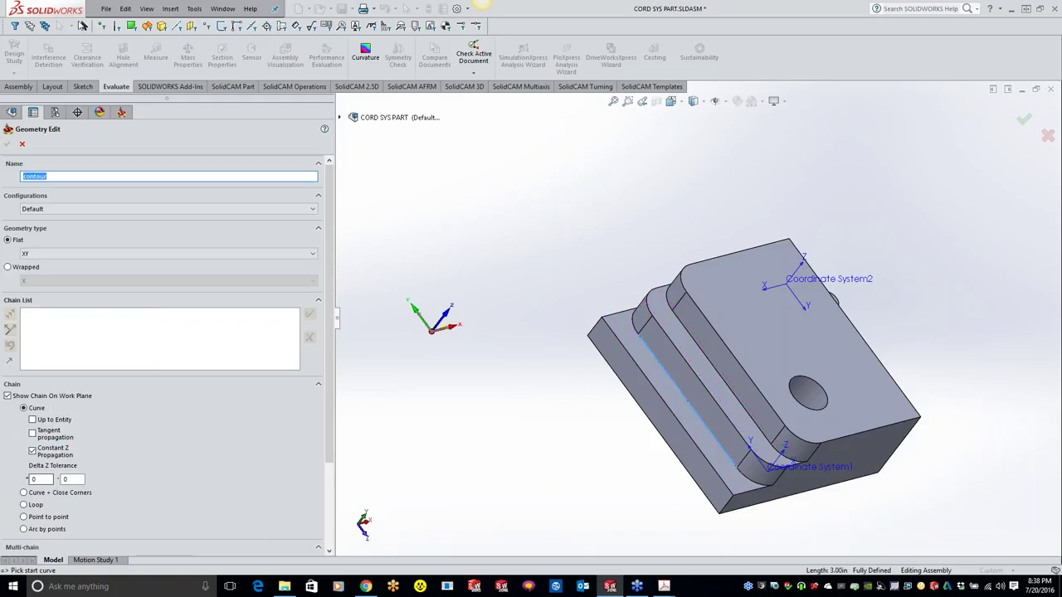
Turn off Constant Z Propagation, chain only the long straight edge beside the lowest ledge, and accept the contour geometry.
{"action": "left_click", "coordinate": [33, 450]}
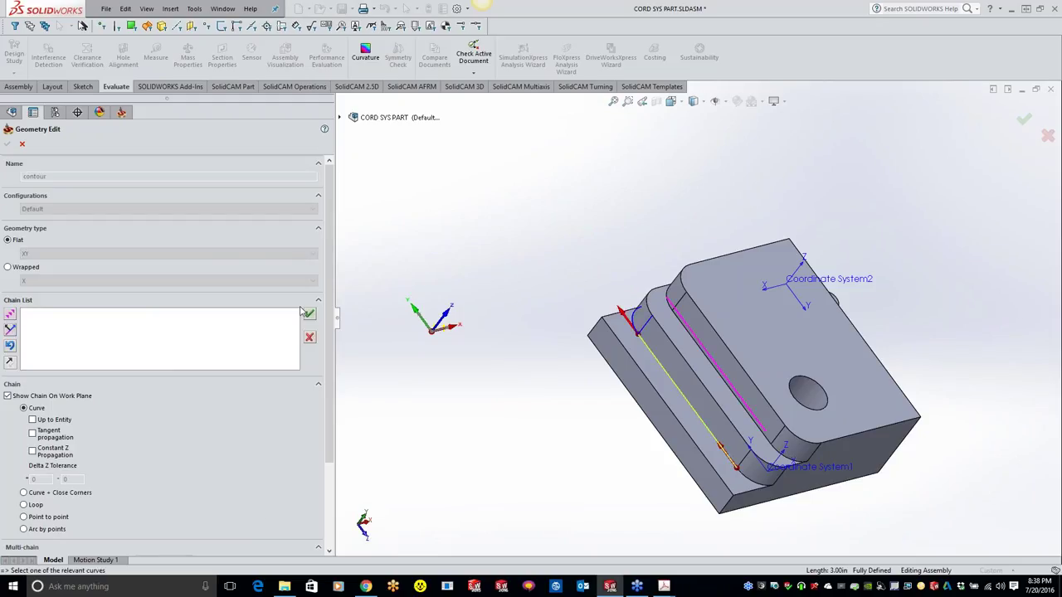
{"action": "left_click", "coordinate": [308, 313]}
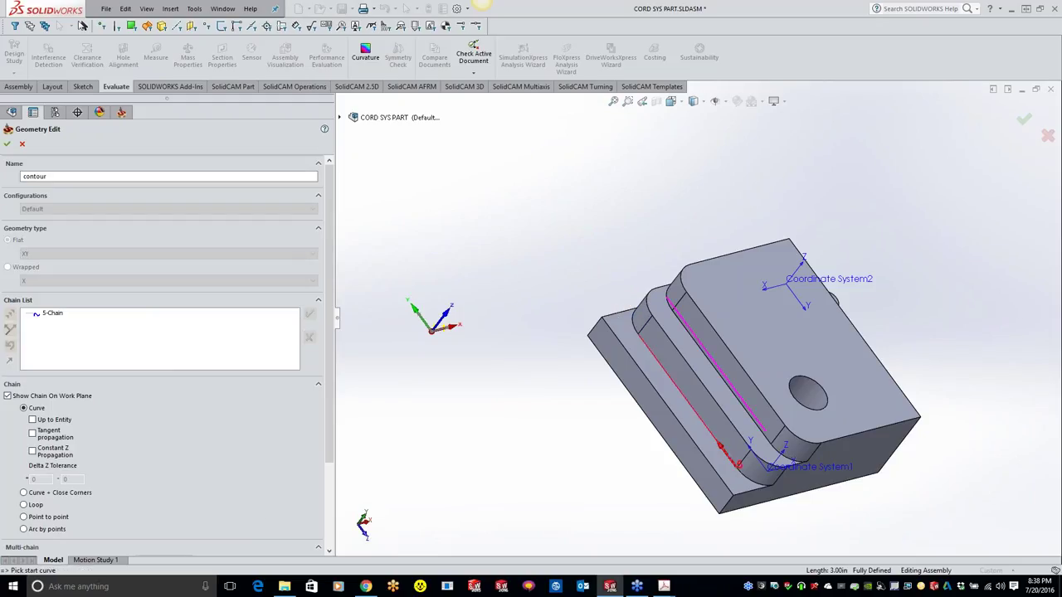
{"action": "key", "text": "Return"}
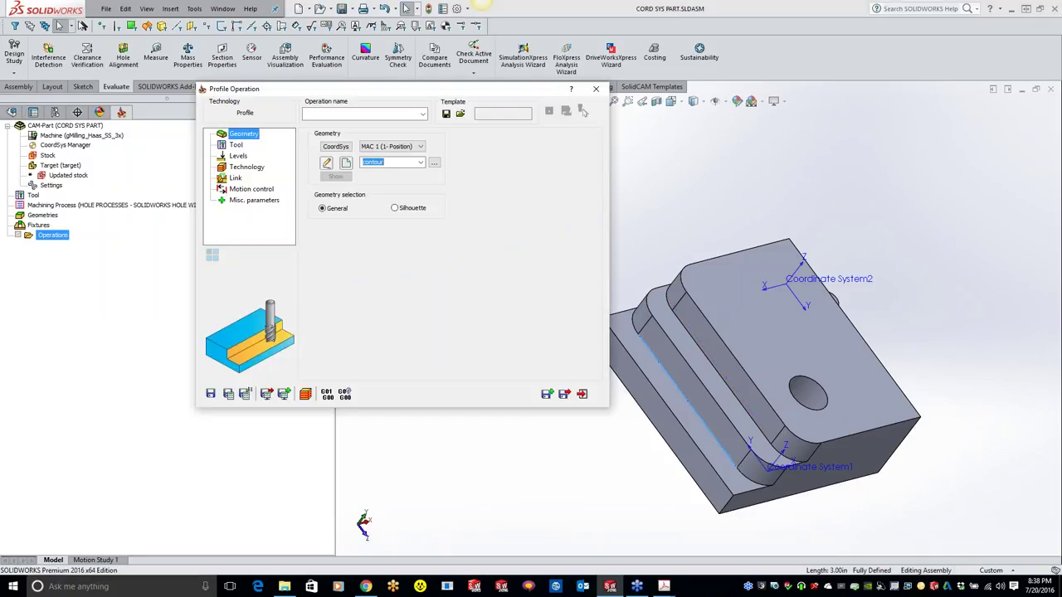
Pick the lower level from the lowest ledge's face and extend the contour by 1 at its start and end.
{"action": "left_click", "coordinate": [452, 386]}
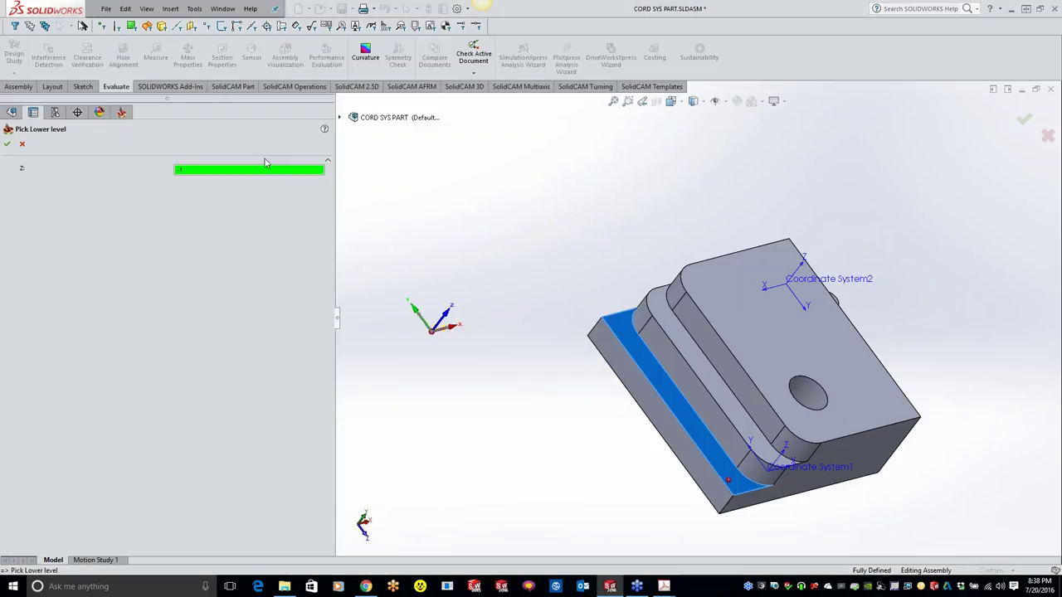
{"action": "key", "text": "Return"}
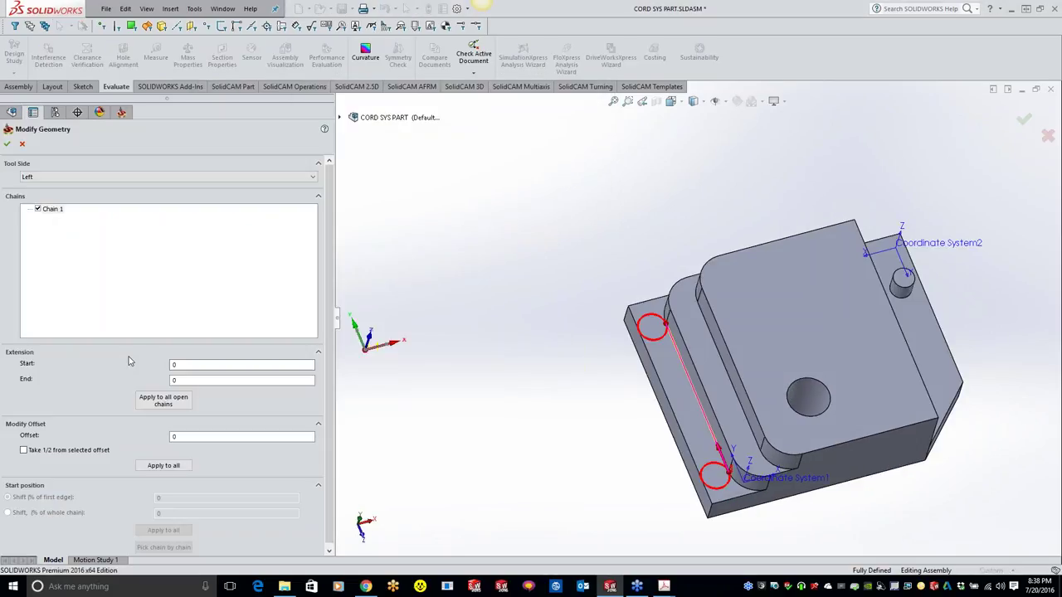
{"action": "key", "text": "Tab"}
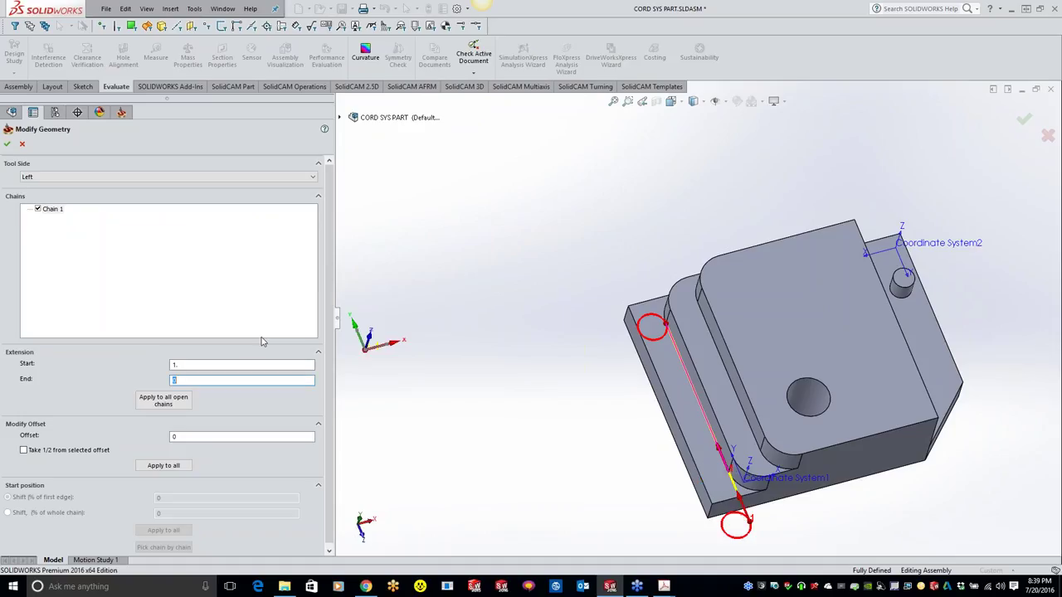
{"action": "type", "text": "1"}
{"action": "key", "text": "Tab"}
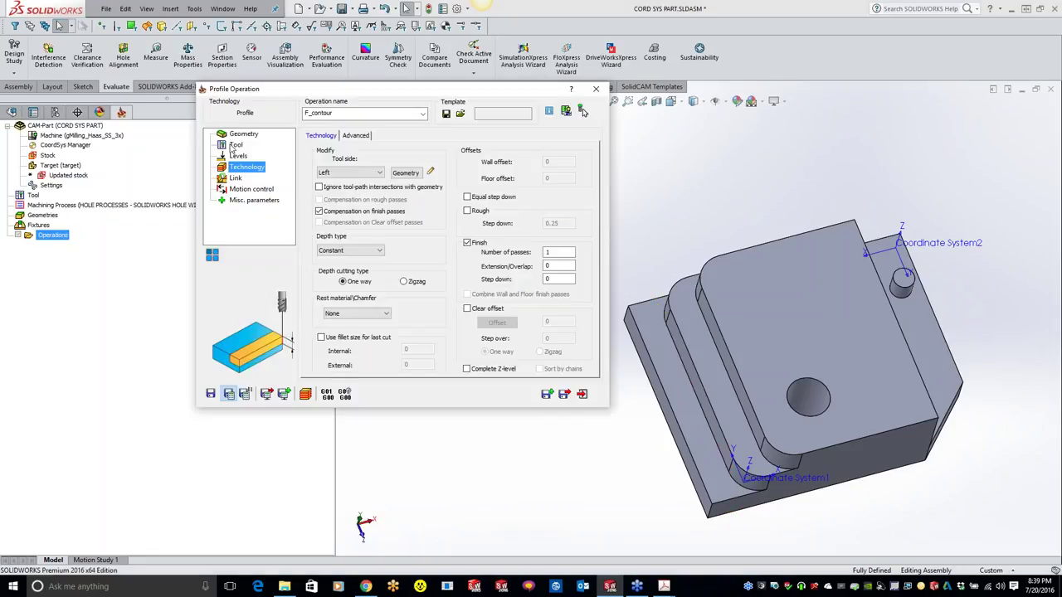
Set the end mill's XY and Z feeds to 50 inch/min, calculate the toolpath and close the Profile operation.
{"action": "left_click", "coordinate": [234, 146]}
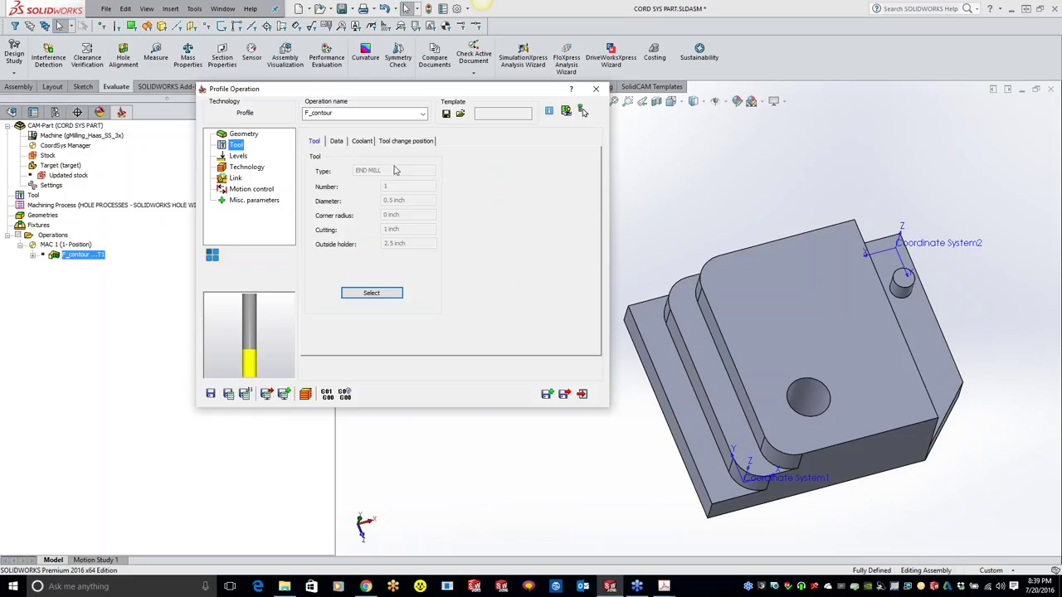
{"action": "left_click", "coordinate": [336, 141]}
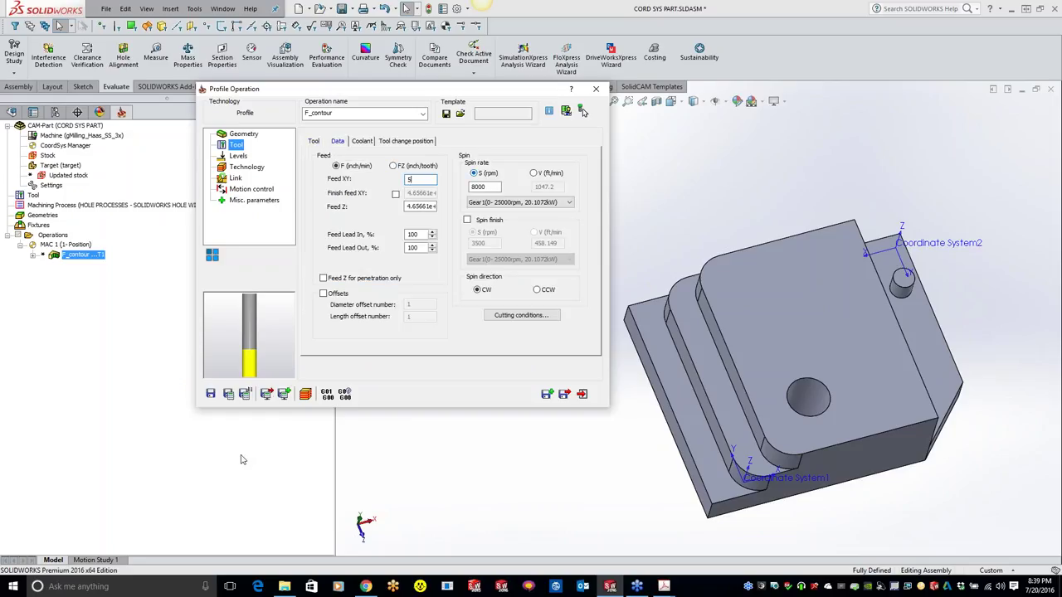
{"action": "type", "text": "0"}
{"action": "key", "text": "Tab"}
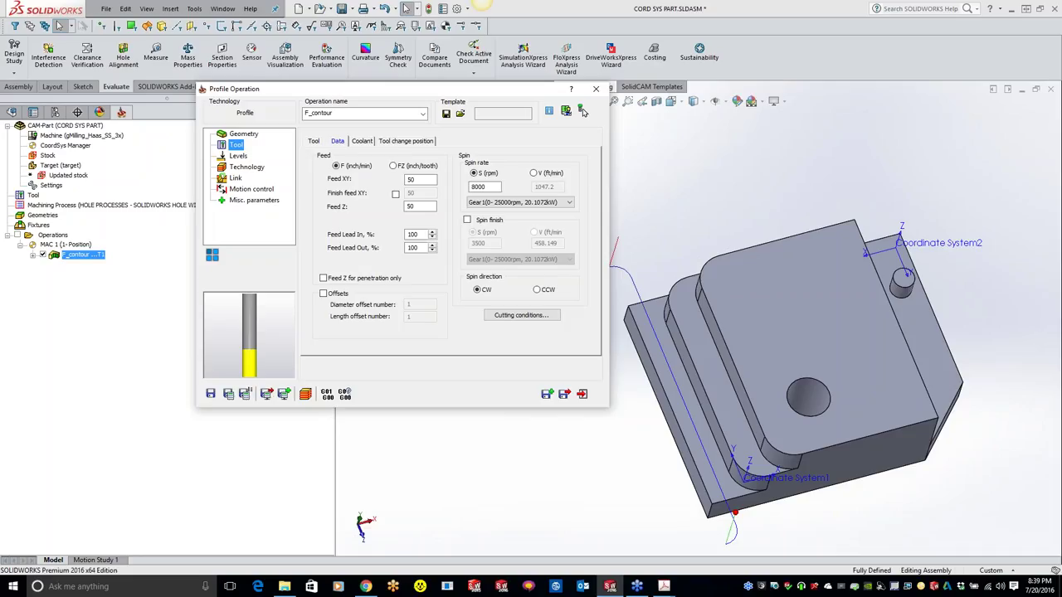
{"action": "left_click", "coordinate": [582, 112]}
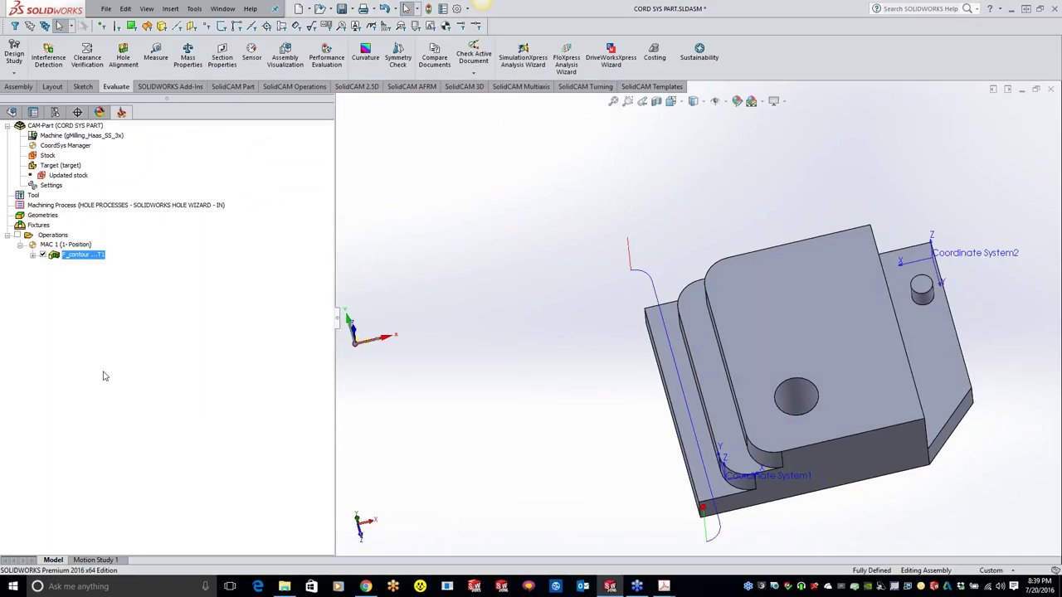
Edit MAC 1 to move its origin onto the raised block's top corner beside the pin ledge, and exit the CoordSys Manager.
{"action": "right_click", "coordinate": [66, 146]}
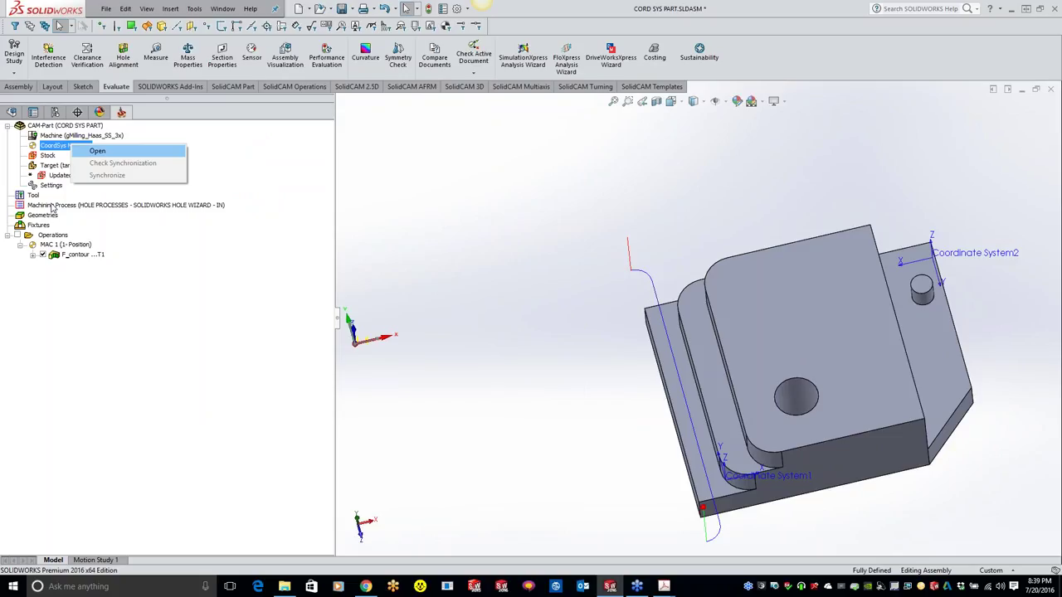
{"action": "key", "text": "Return"}
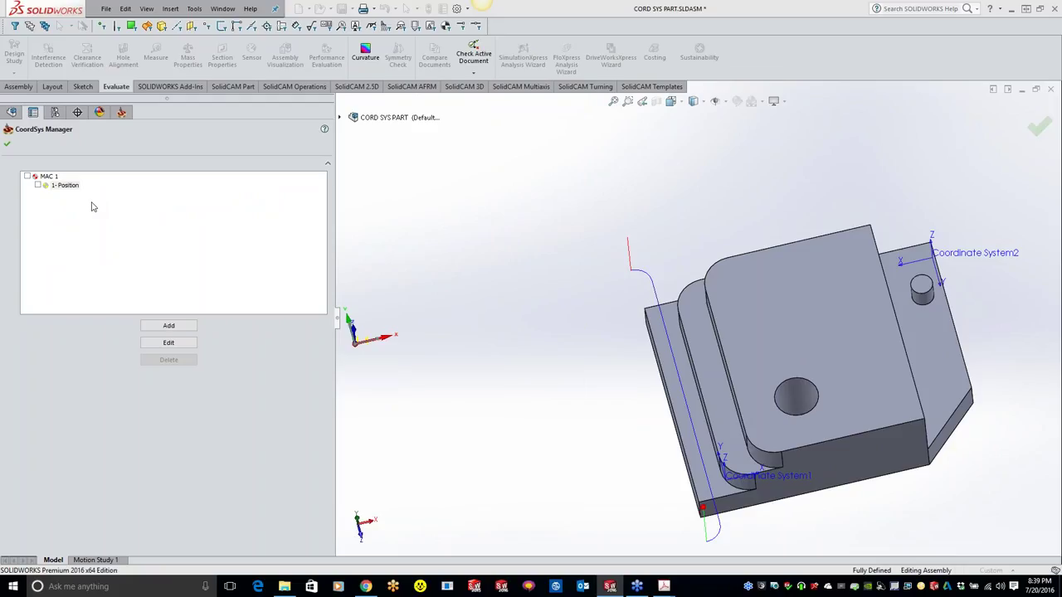
{"action": "left_click", "coordinate": [168, 343]}
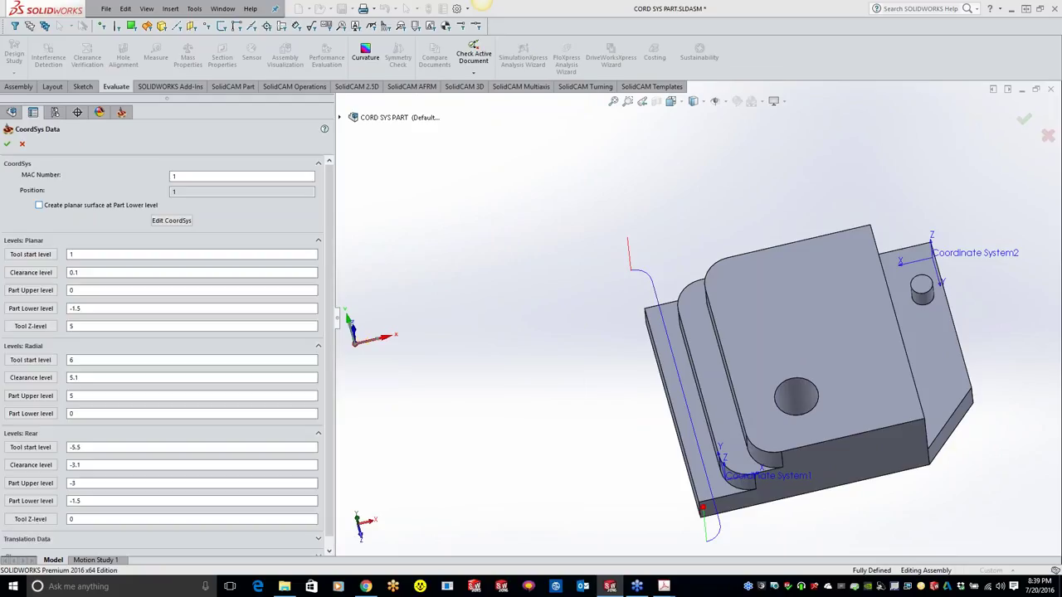
{"action": "left_click", "coordinate": [171, 220]}
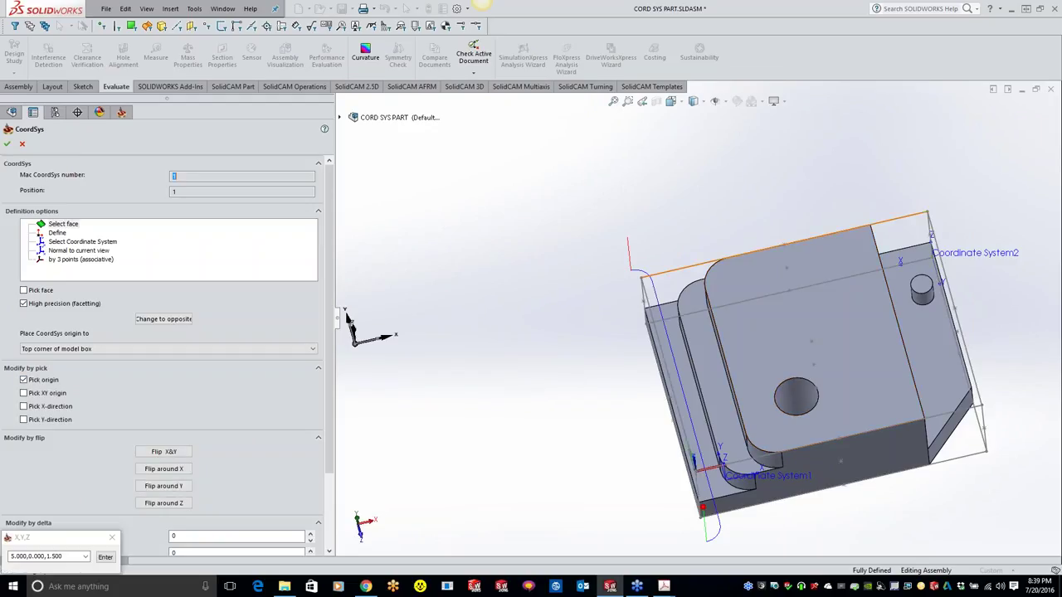
{"action": "left_click", "coordinate": [8, 146]}
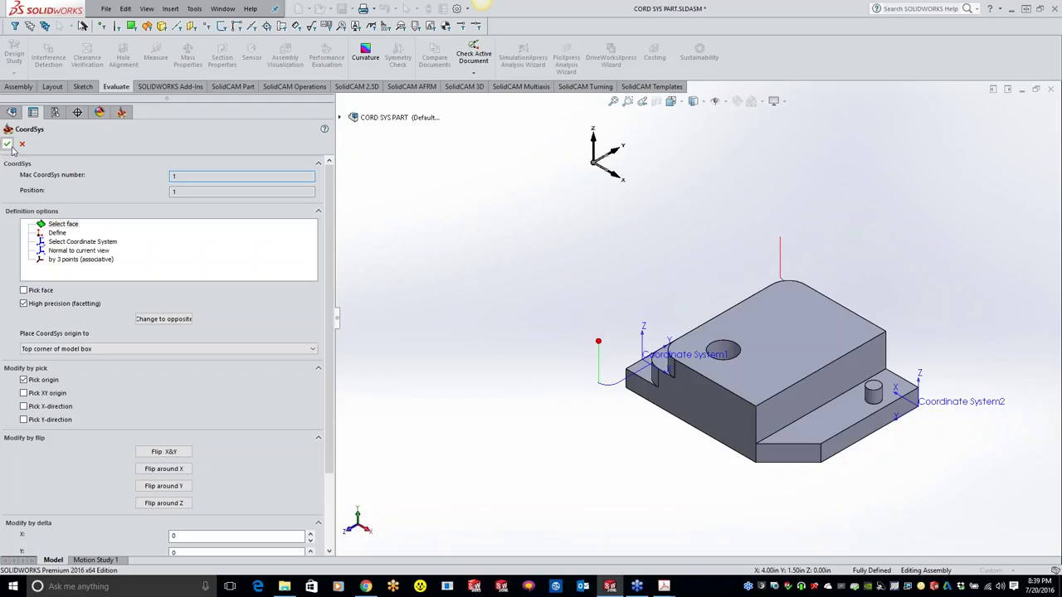
{"action": "left_click", "coordinate": [7, 145]}
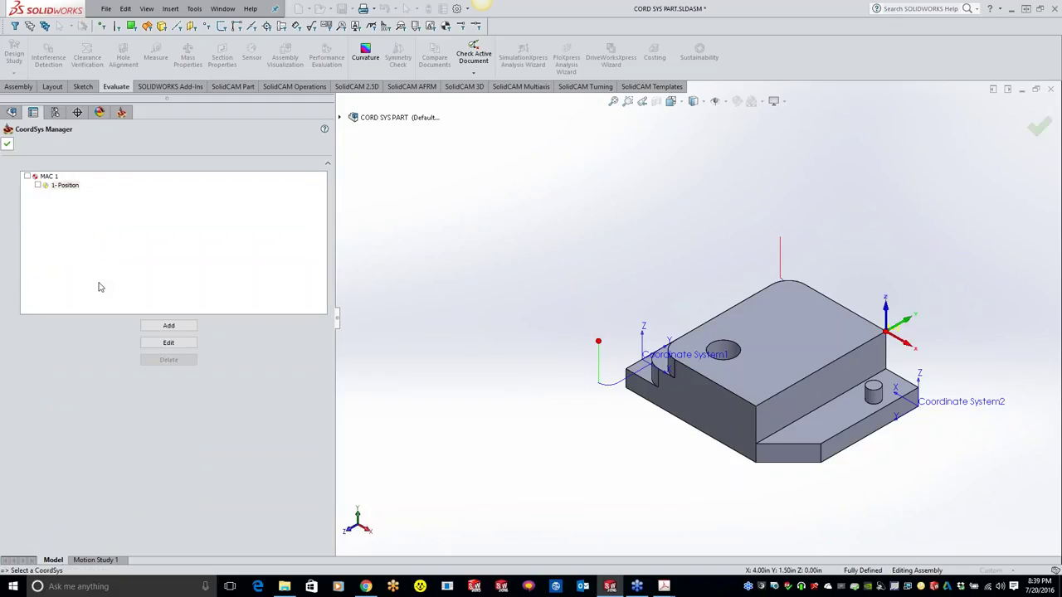
{"action": "key", "text": "Return"}
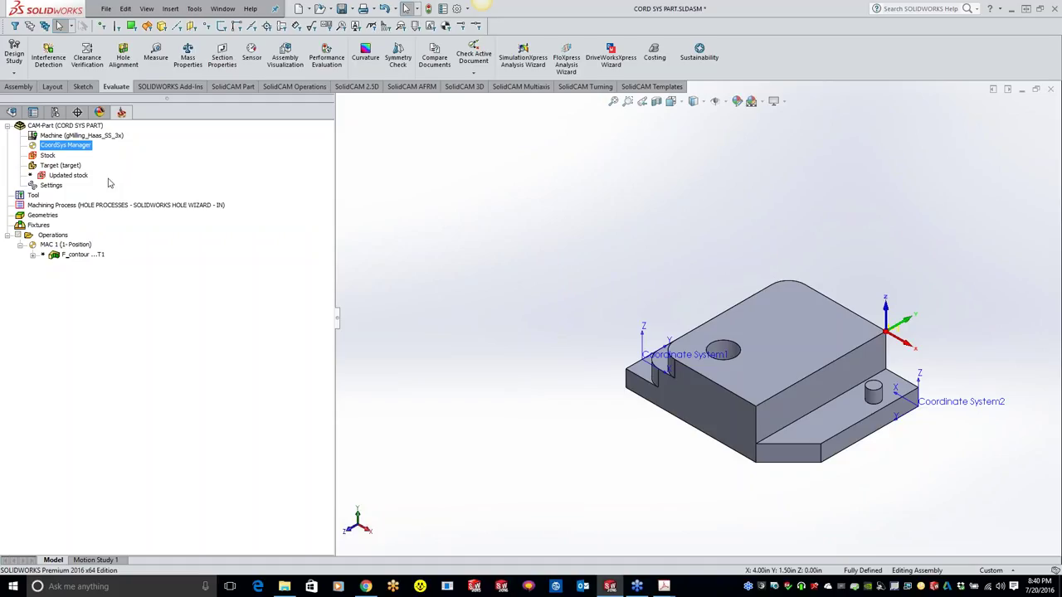
Recalculate the F_contour operation for the moved MAC 1 and review its toolpath on the part.
{"action": "left_click", "coordinate": [83, 255]}
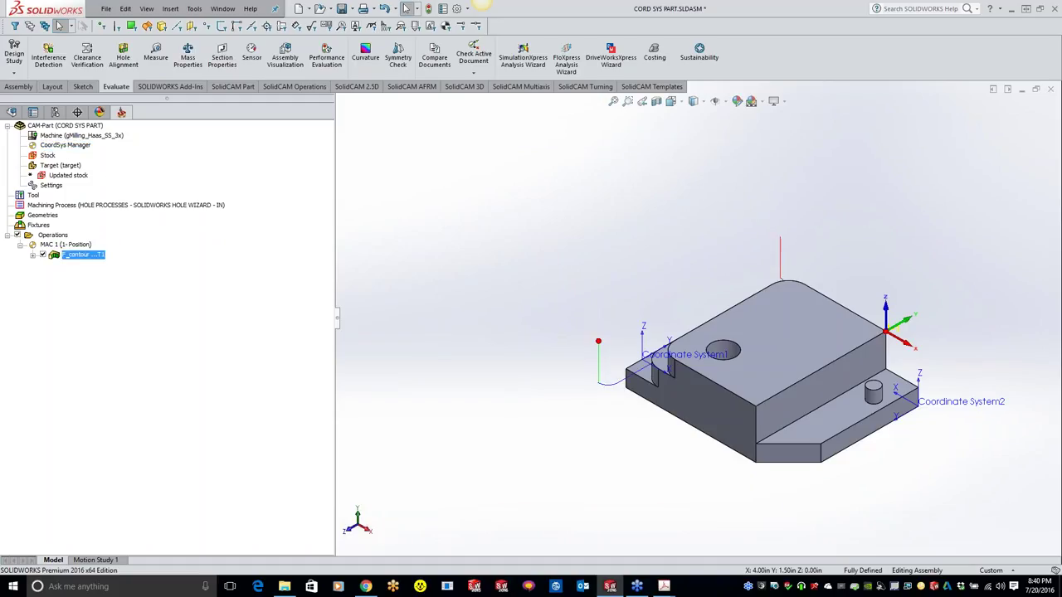
{"action": "right_click", "coordinate": [51, 235]}
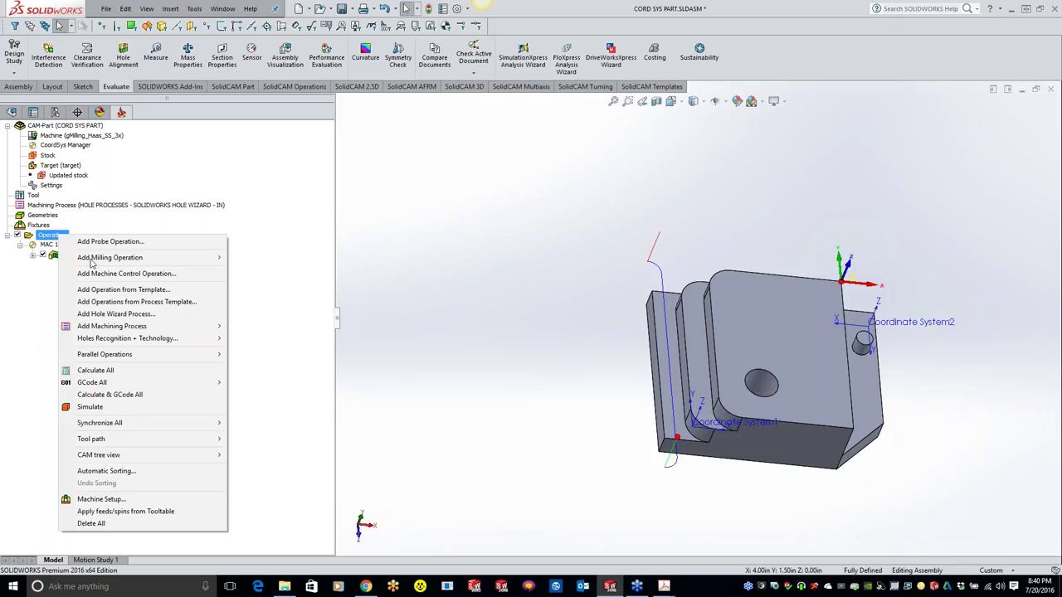
{"action": "key", "text": "Escape"}
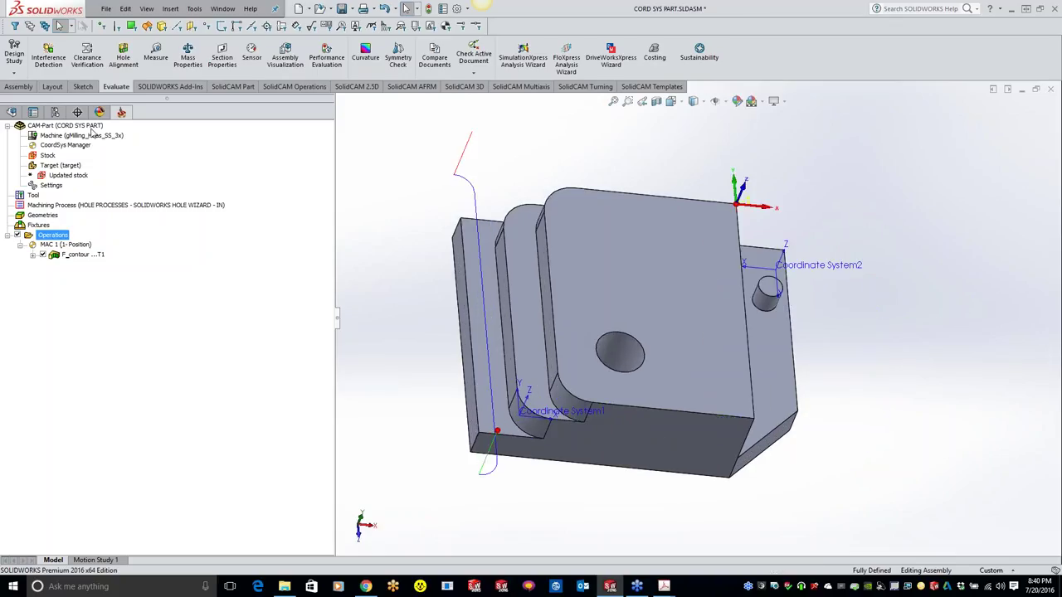
Close the CORD SYS PART CAM-Part.
{"action": "right_click", "coordinate": [93, 128]}
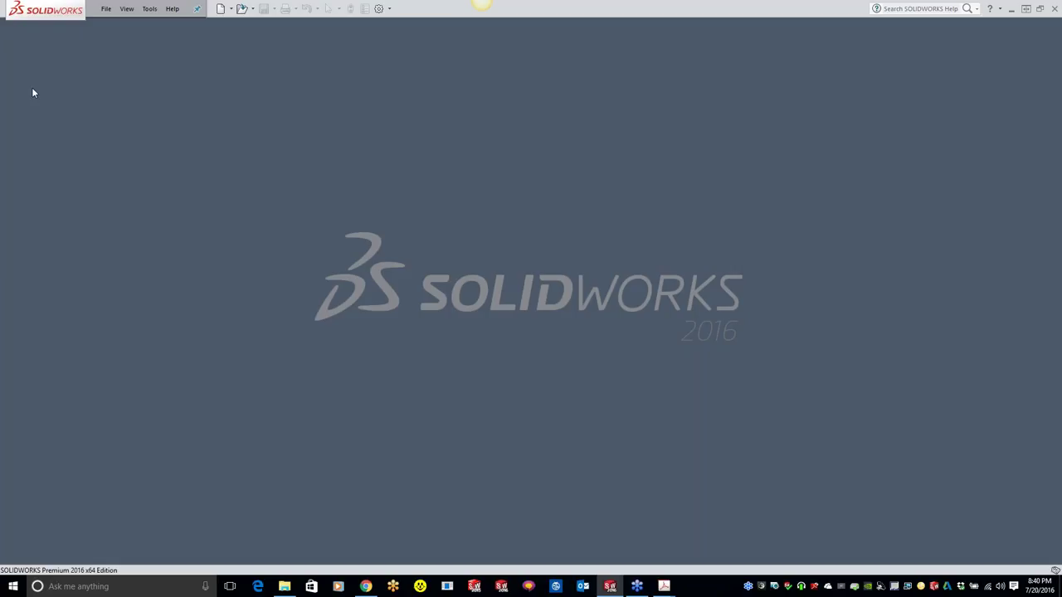
Open Example of Weird Setup.SLDPRT from the desktop.
{"action": "key", "text": "super+d"}
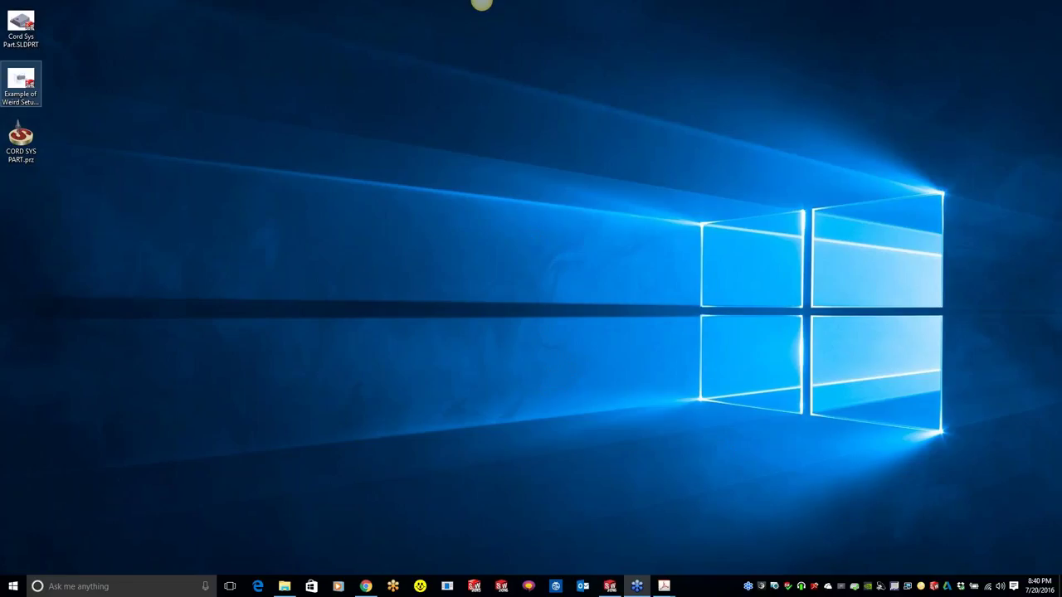
{"action": "left_click", "coordinate": [21, 83]}
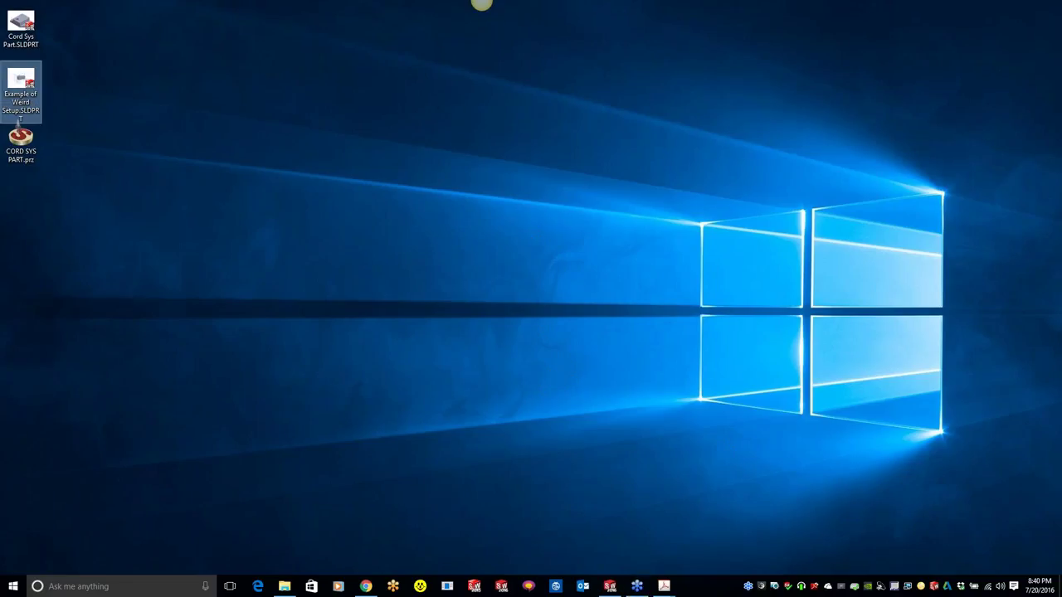
{"action": "key", "text": "super+d"}
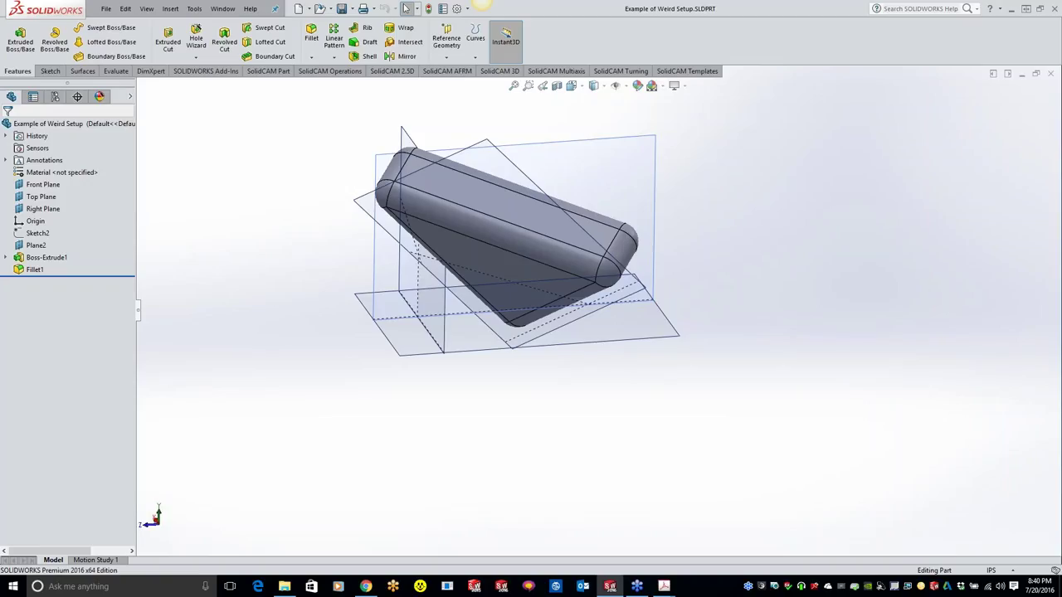
Hide the reference planes in the triangular part.
{"action": "middle_click_drag", "start_coordinate": [464, 191], "coordinate": [498, 282]}
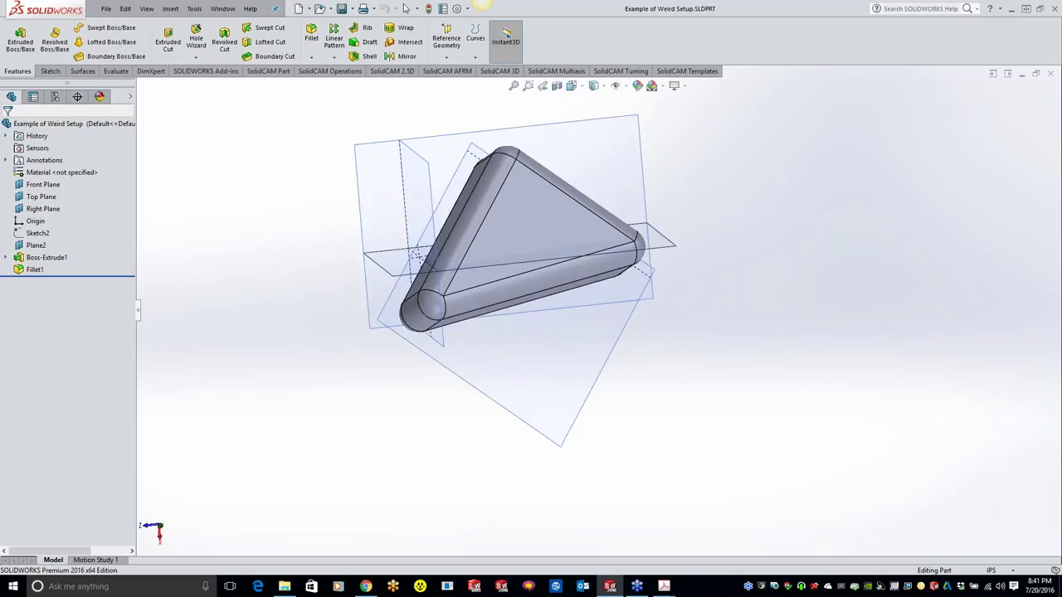
{"action": "middle_click_drag", "start_coordinate": [207, 149], "coordinate": [284, 145]}
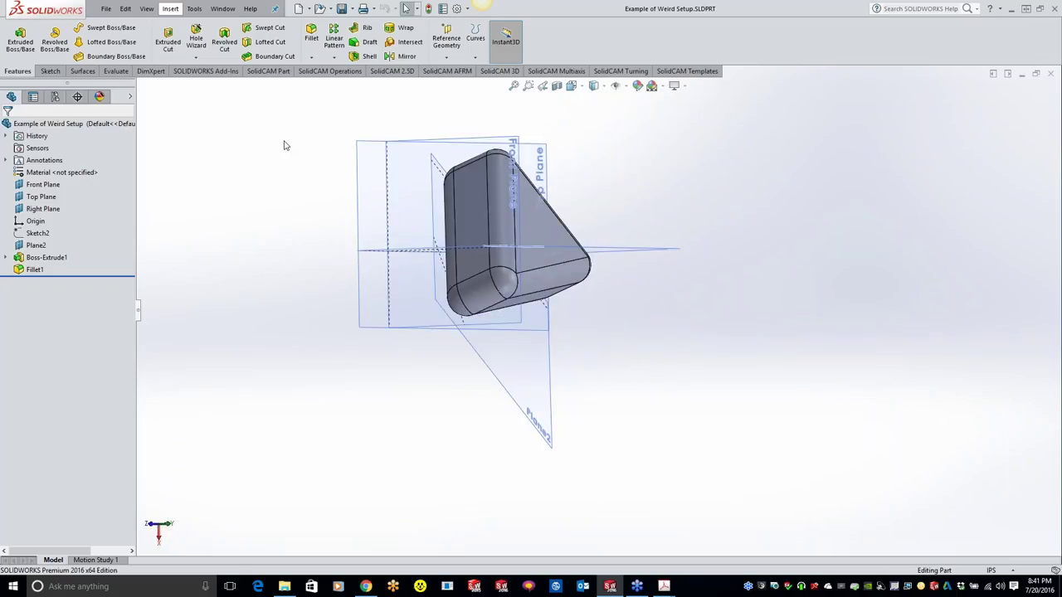
{"action": "left_click", "coordinate": [146, 8]}
{"action": "mouse_move", "coordinate": [199, 103]}
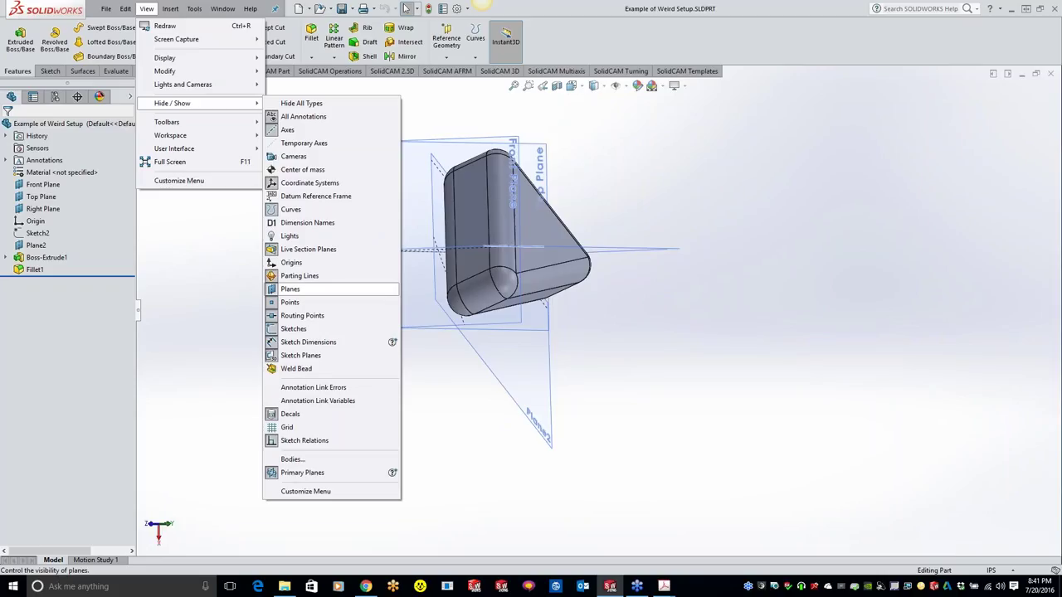
{"action": "left_click", "coordinate": [315, 289]}
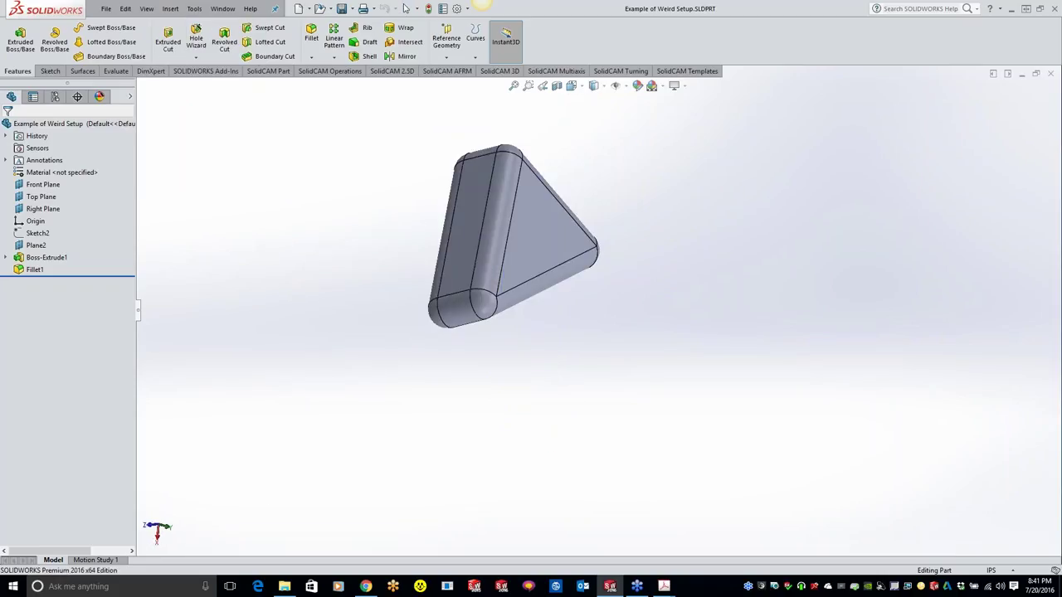
Create a milling CAM-Part from the part and define MAC 1 by face, with its origin at the top corner of the model box.
{"action": "key", "text": "ctrl+1"}
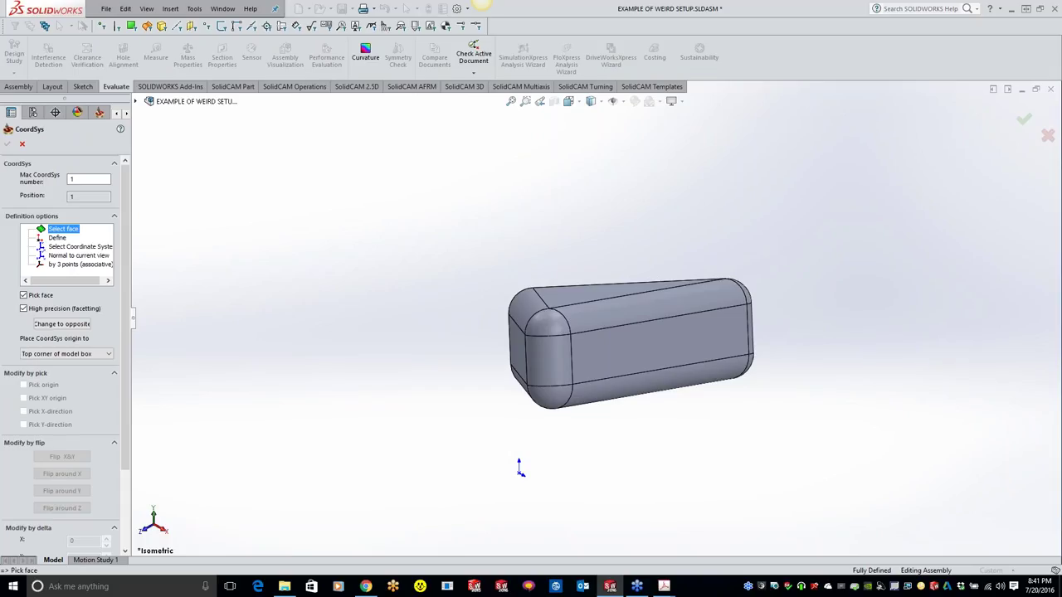
{"action": "middle_click_drag", "start_coordinate": [595, 325], "coordinate": [642, 374]}
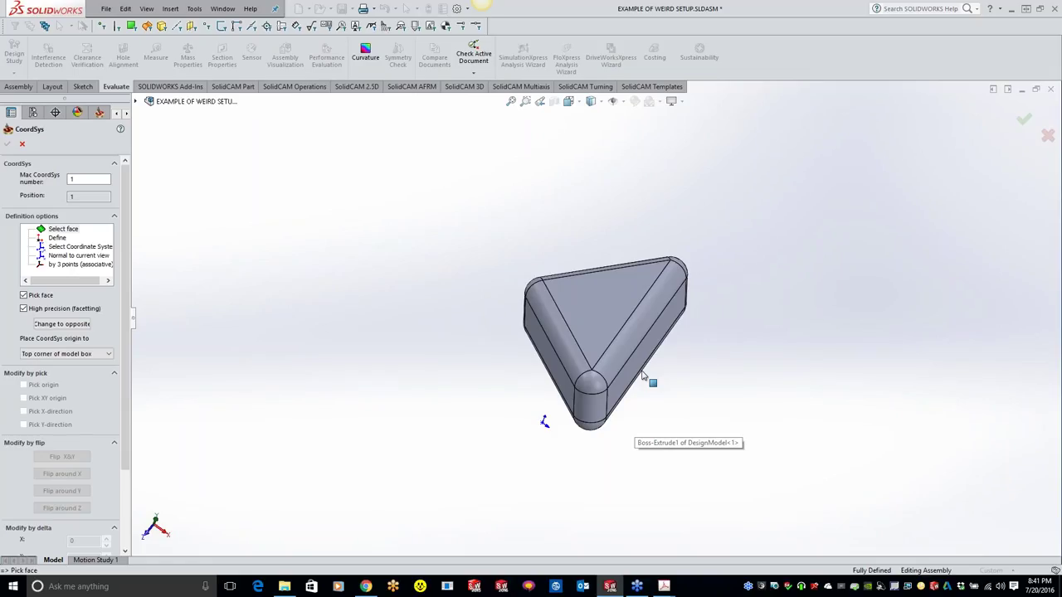
{"action": "middle_click_drag", "start_coordinate": [643, 375], "coordinate": [618, 357]}
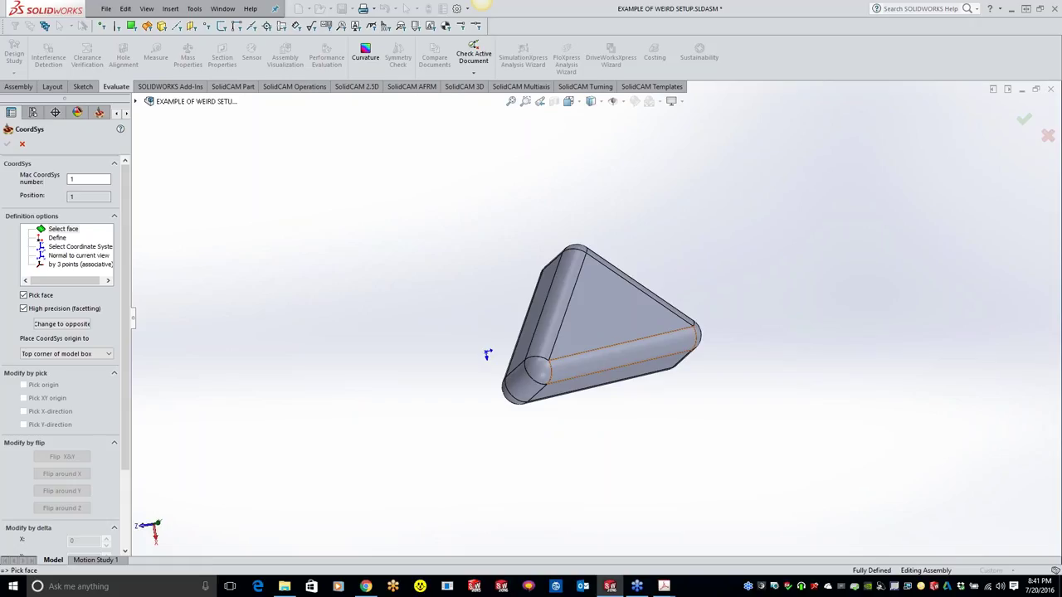
{"action": "left_click", "coordinate": [570, 375]}
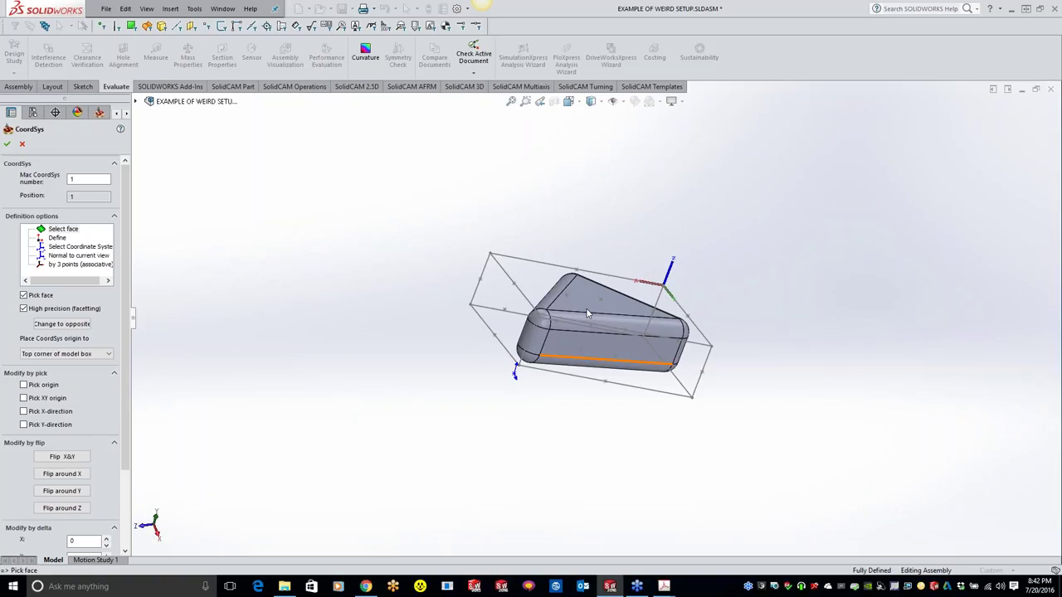
Try the Define option for MAC 1, picking a triangular face corner as origin and the face's edges for the X and Y directions.
{"action": "left_click", "coordinate": [587, 314]}
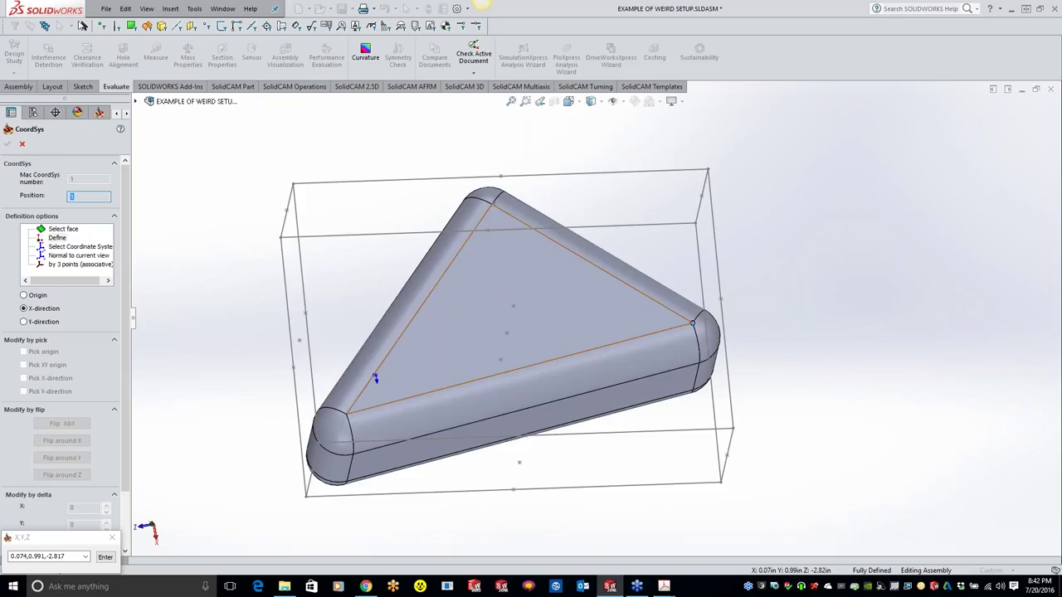
{"action": "left_click", "coordinate": [375, 378]}
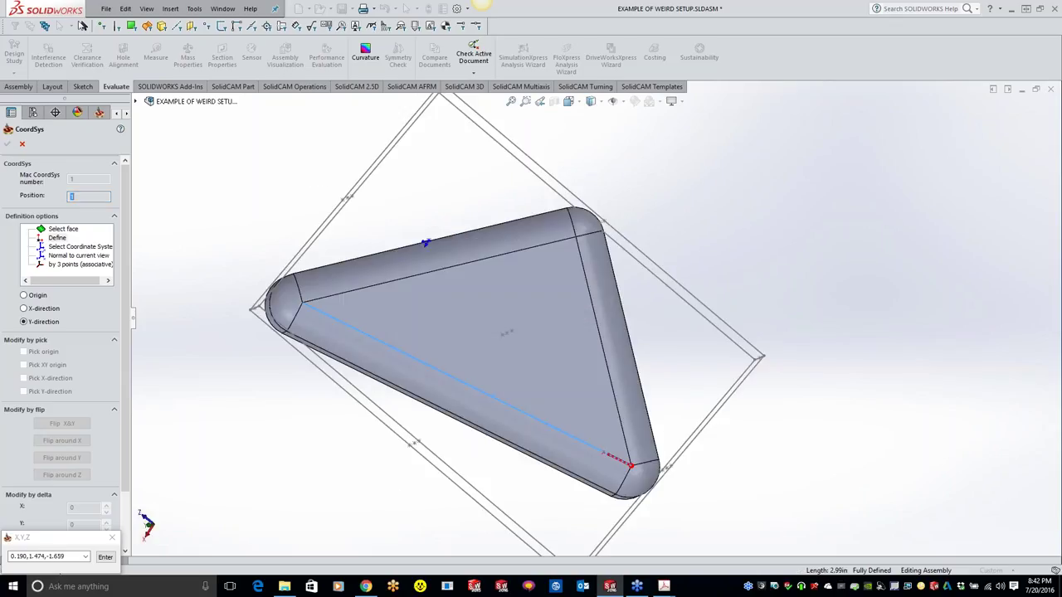
{"action": "left_click", "coordinate": [623, 480]}
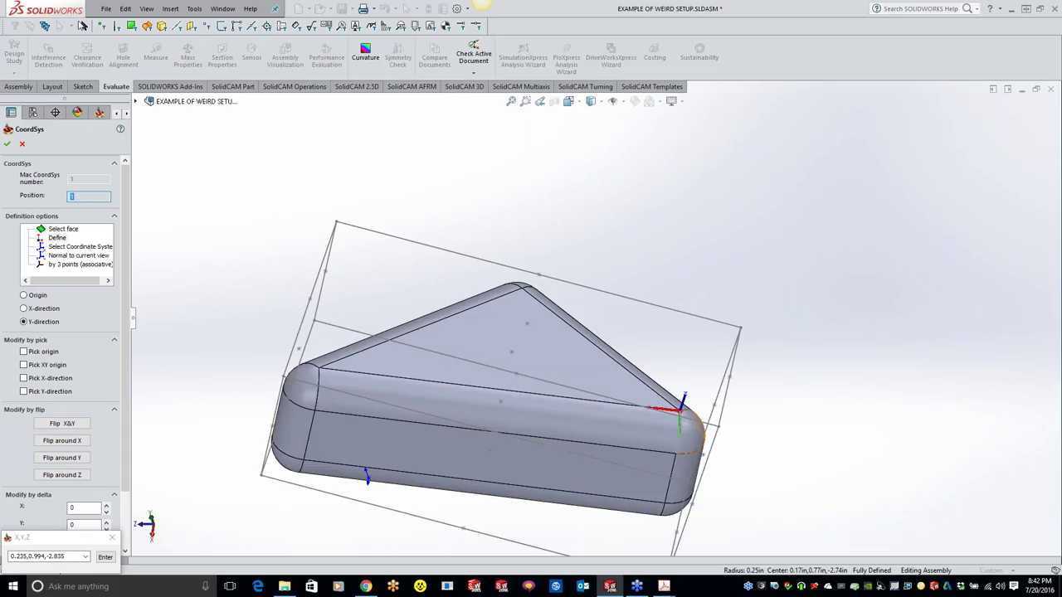
Return MAC 1 to the model box's top corner and accept its level data to finish the CAM-Part setup.
{"action": "key", "text": "Escape"}
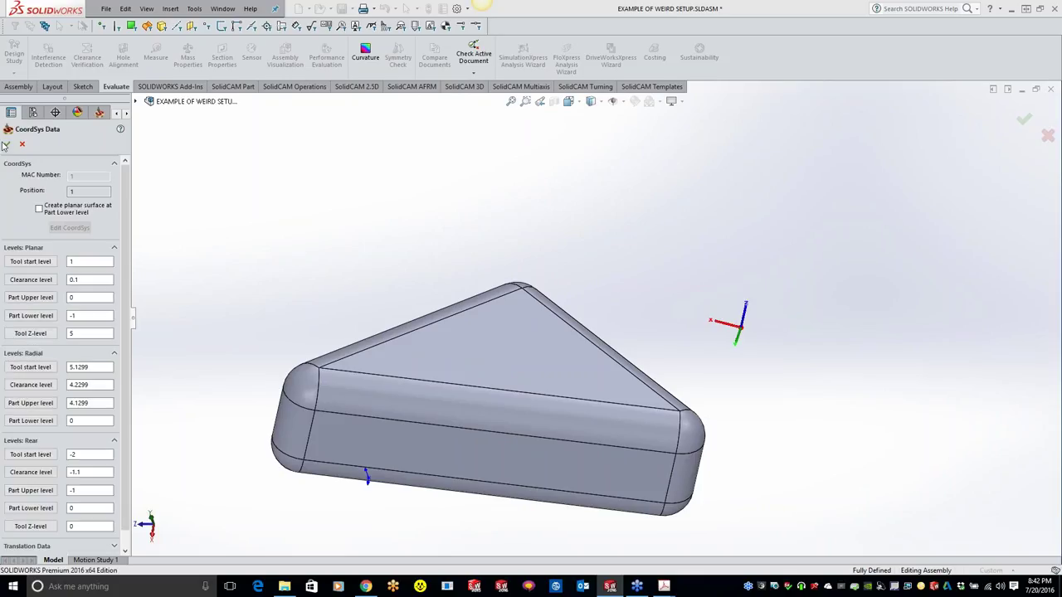
{"action": "left_click", "coordinate": [7, 143]}
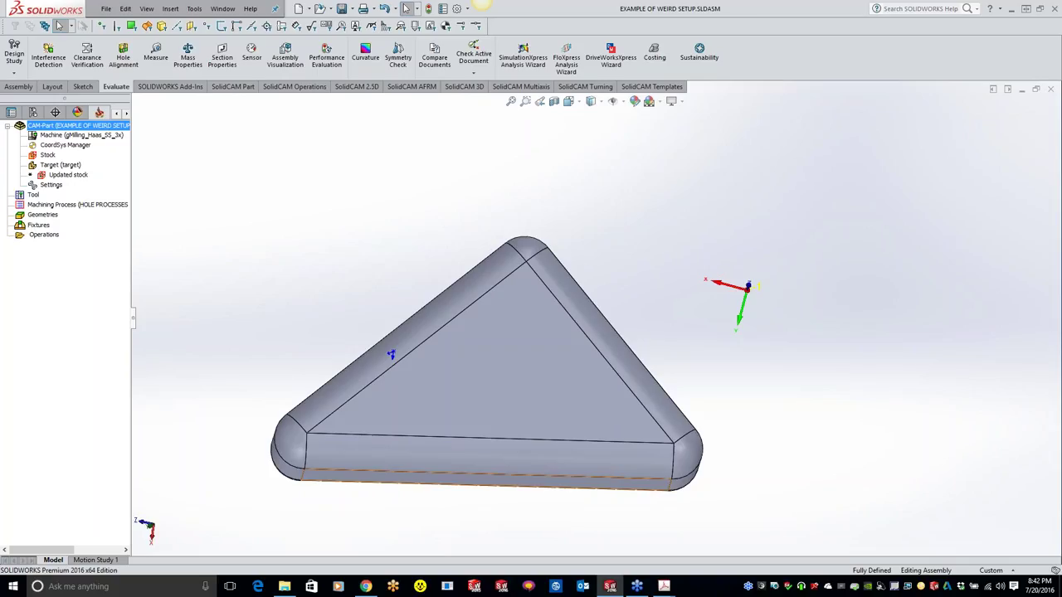
Start an assembly sketch on the triangular face and place a sketch point inside it.
{"action": "left_click", "coordinate": [423, 402]}
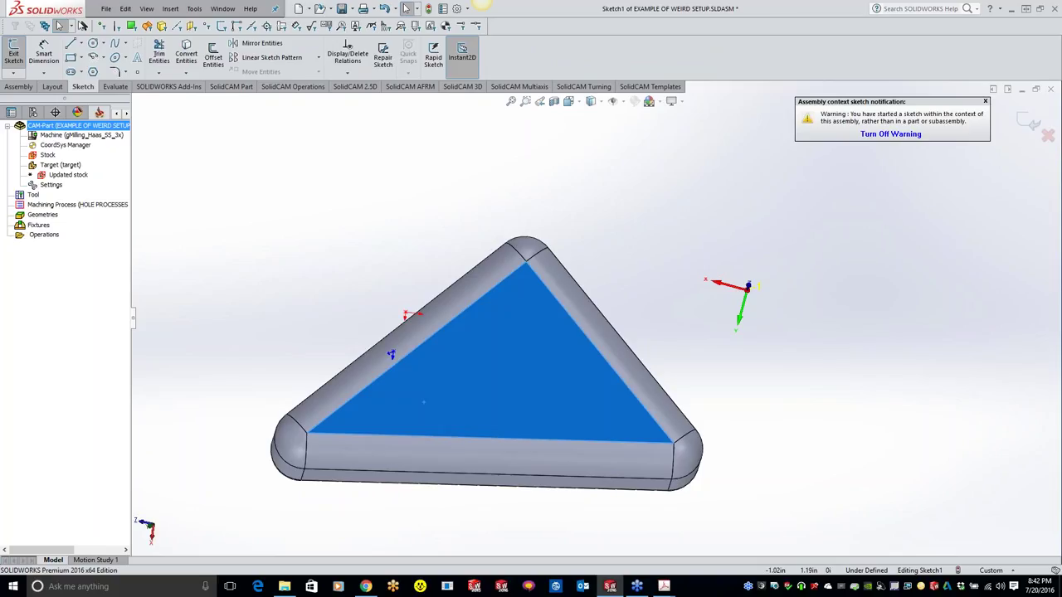
{"action": "middle_click_drag", "start_coordinate": [391, 354], "coordinate": [396, 425]}
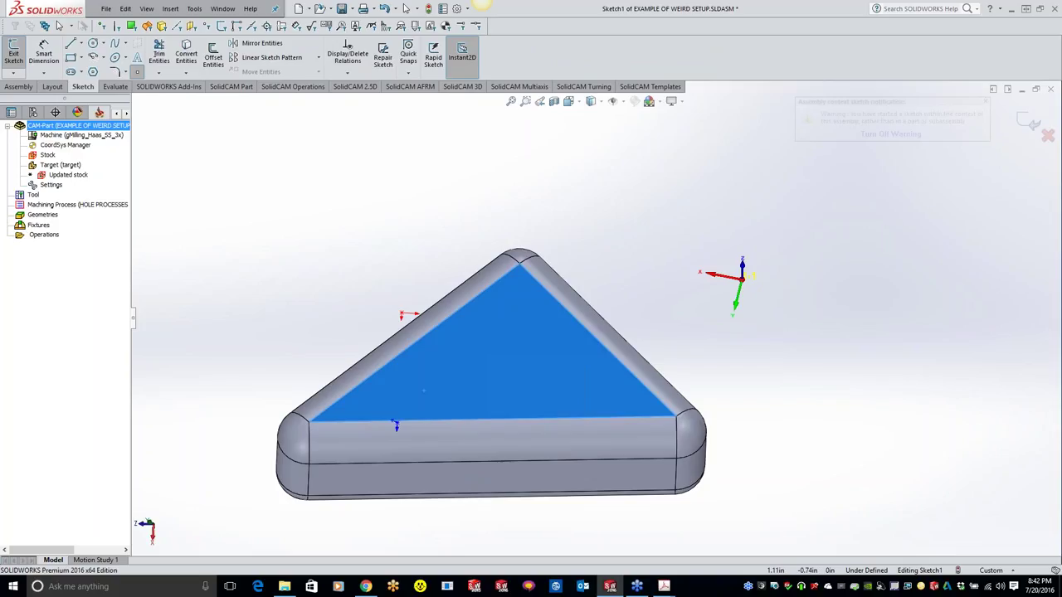
{"action": "middle_click_drag", "start_coordinate": [396, 425], "coordinate": [296, 370]}
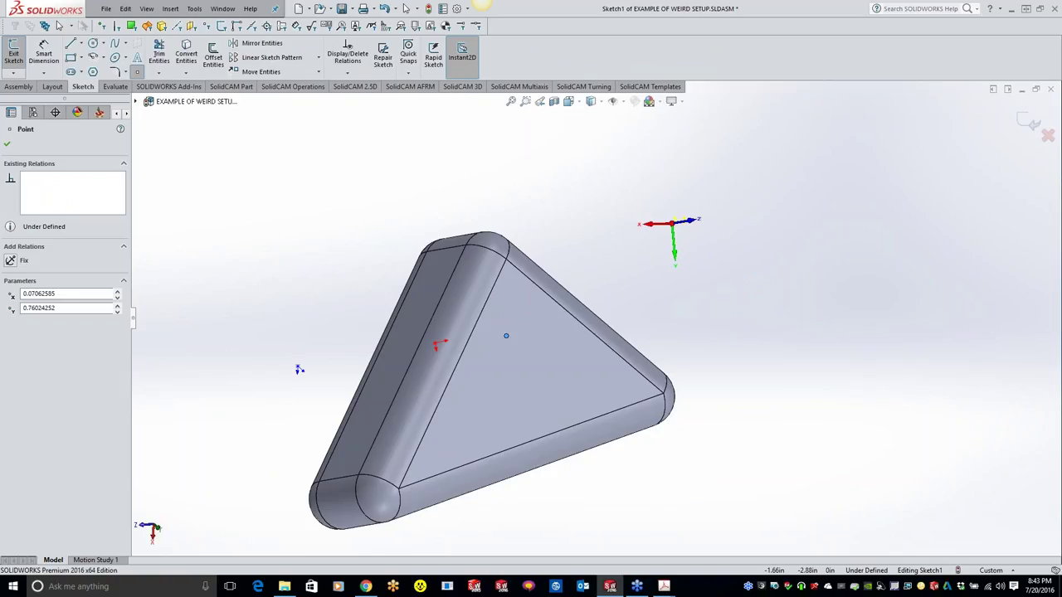
{"action": "key", "text": "Escape"}
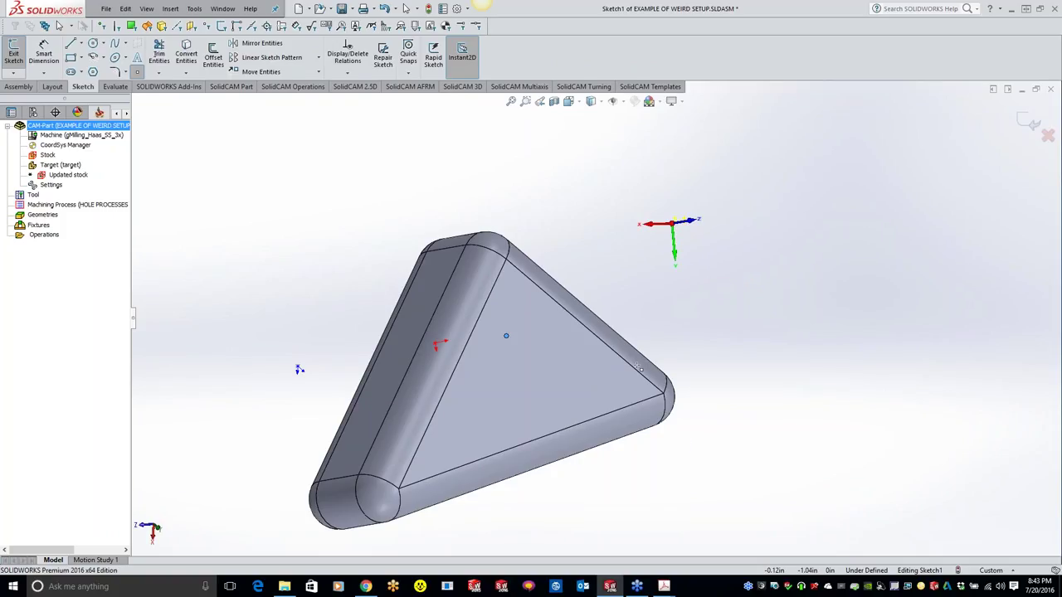
Draw a slanted line about 0.46 in long on the triangular face, starting at the sketch point.
{"action": "middle_click_drag", "start_coordinate": [299, 369], "coordinate": [439, 379]}
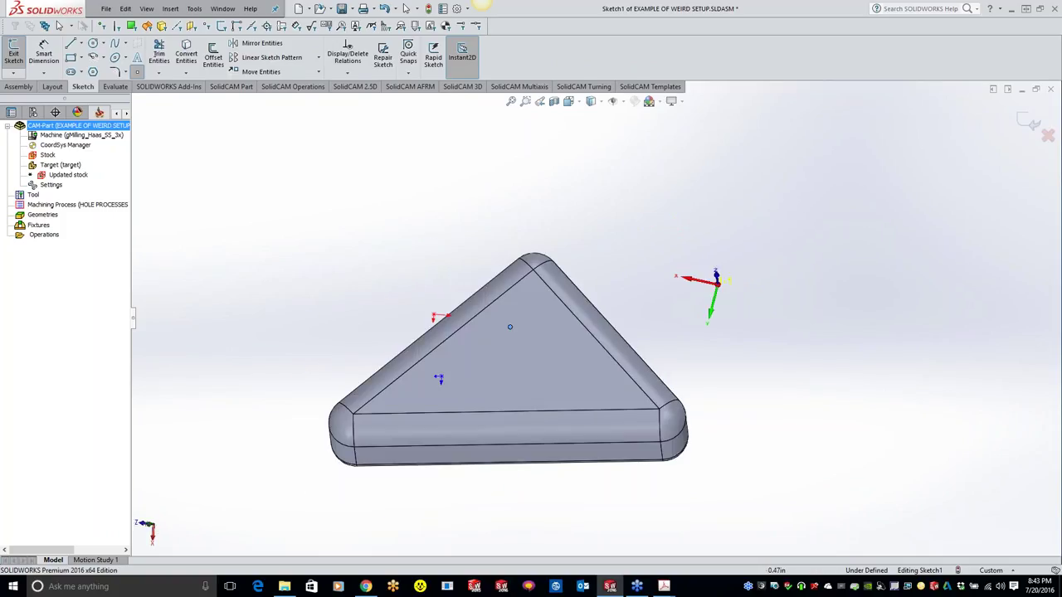
{"action": "key", "text": "l"}
{"action": "left_click", "coordinate": [509, 327]}
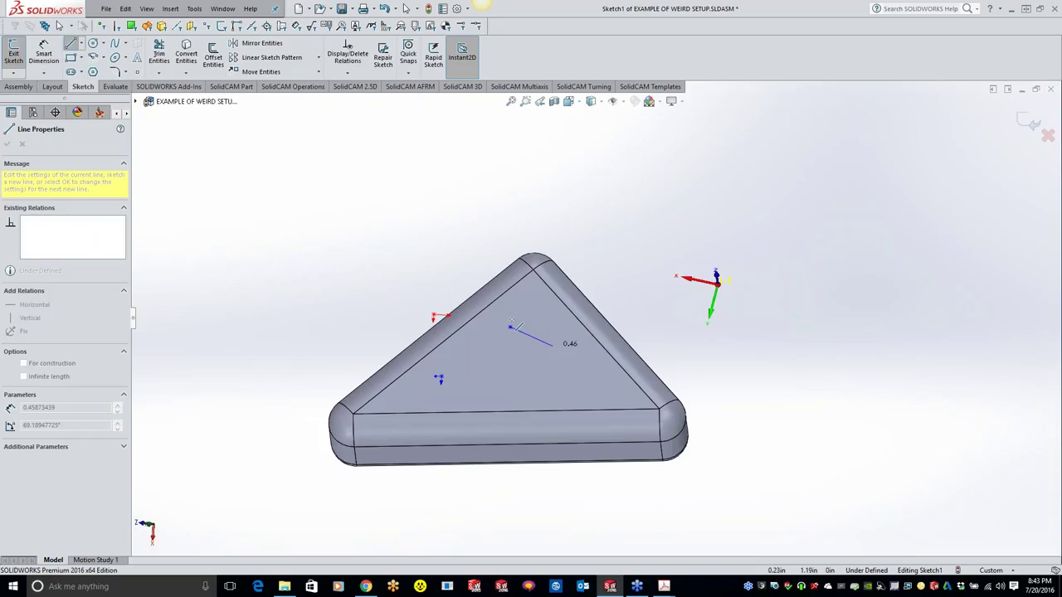
{"action": "left_click", "coordinate": [553, 344]}
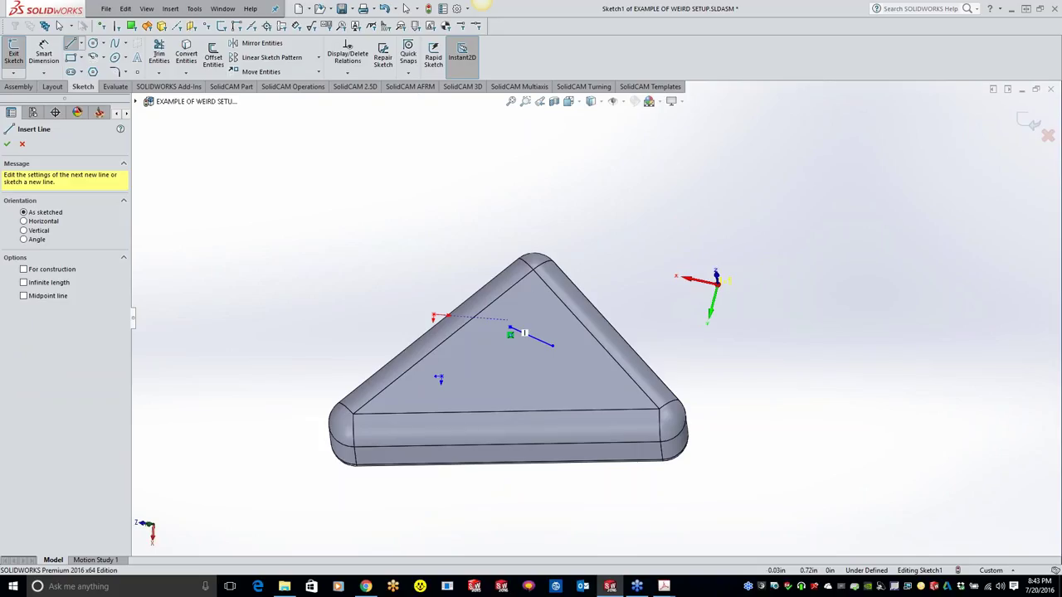
Draw a second, non-perpendicular line about 0.34 in long from the first line's start point and exit the sketch.
{"action": "left_click_drag", "start_coordinate": [512, 327], "coordinate": [530, 295]}
{"action": "key", "text": "Escape"}
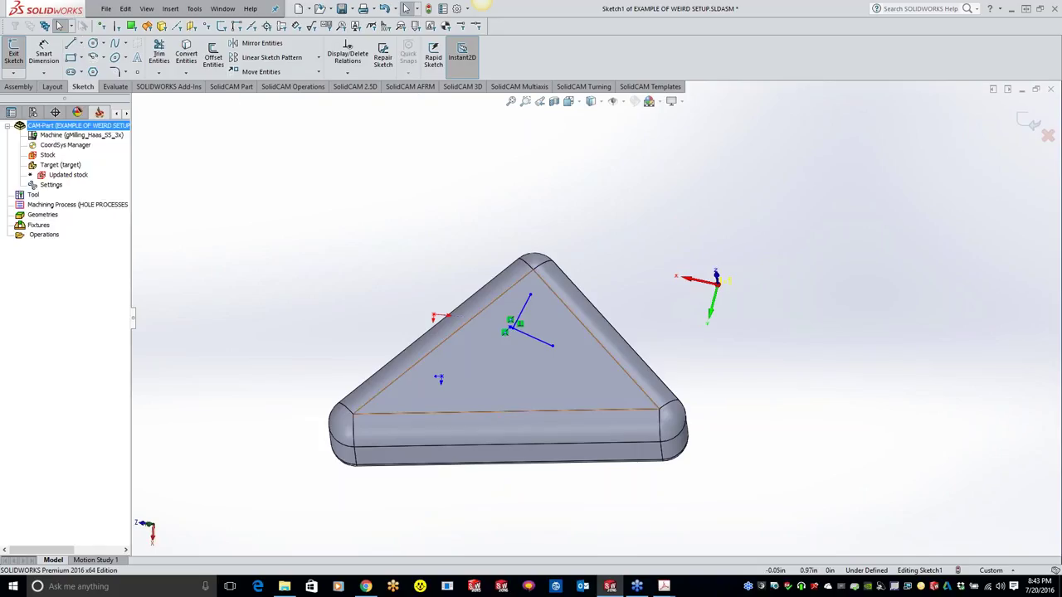
{"action": "key", "text": "ctrl+z"}
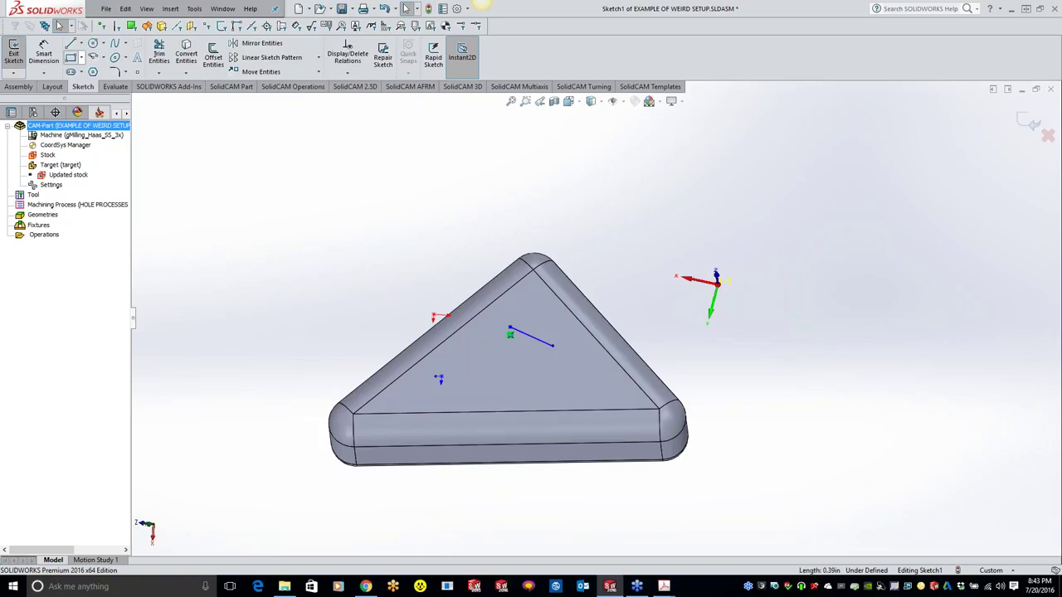
{"action": "key", "text": "l"}
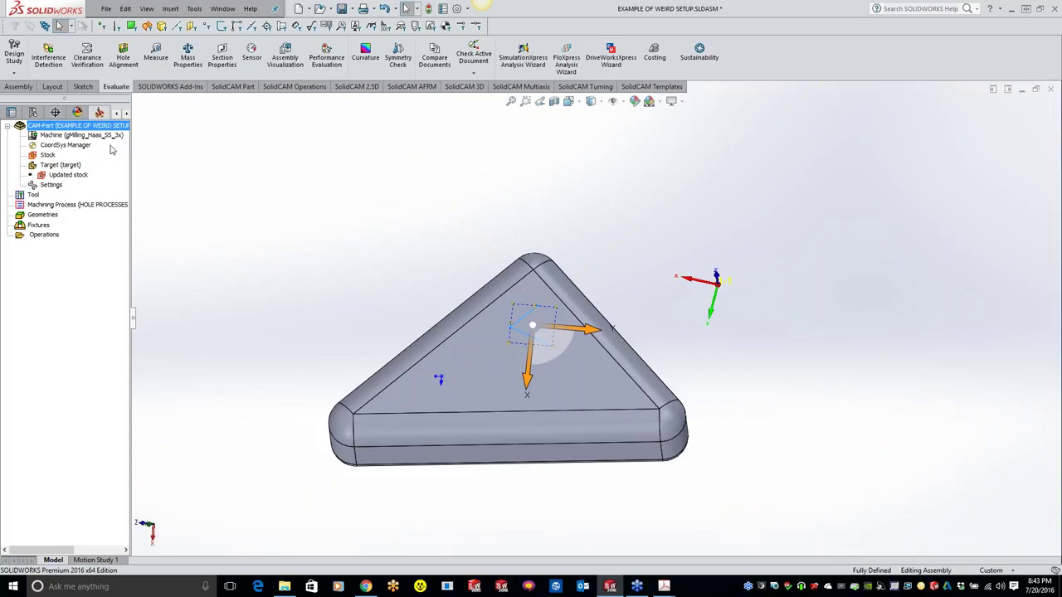
Redefine MAC 1 with its origin at the two sketch lines' shared point, using the longer line for X and the shorter for Y.
{"action": "double_click", "coordinate": [79, 145]}
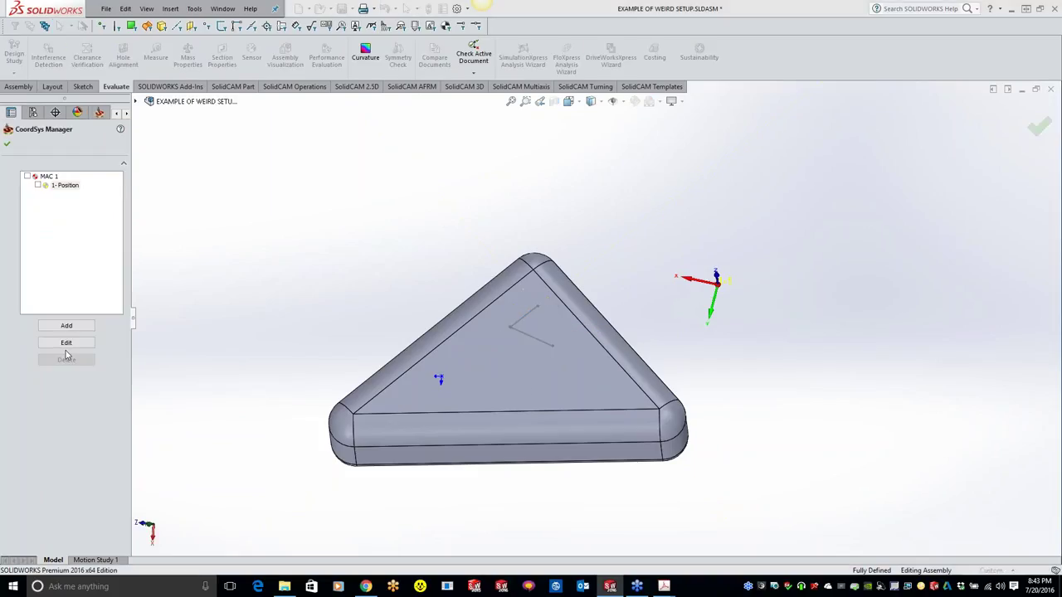
{"action": "left_click", "coordinate": [67, 344]}
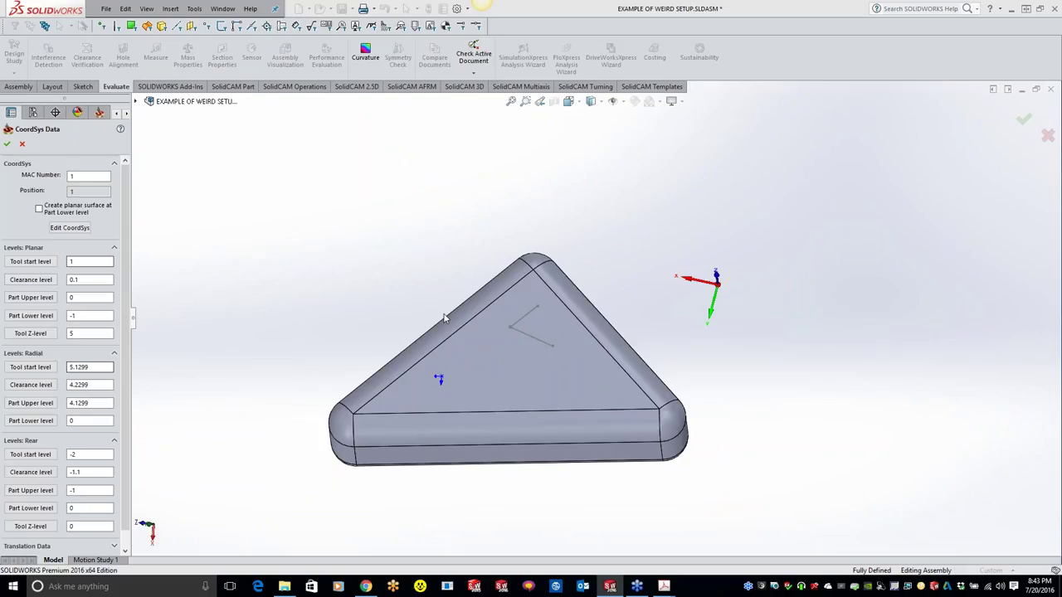
{"action": "left_click", "coordinate": [70, 227]}
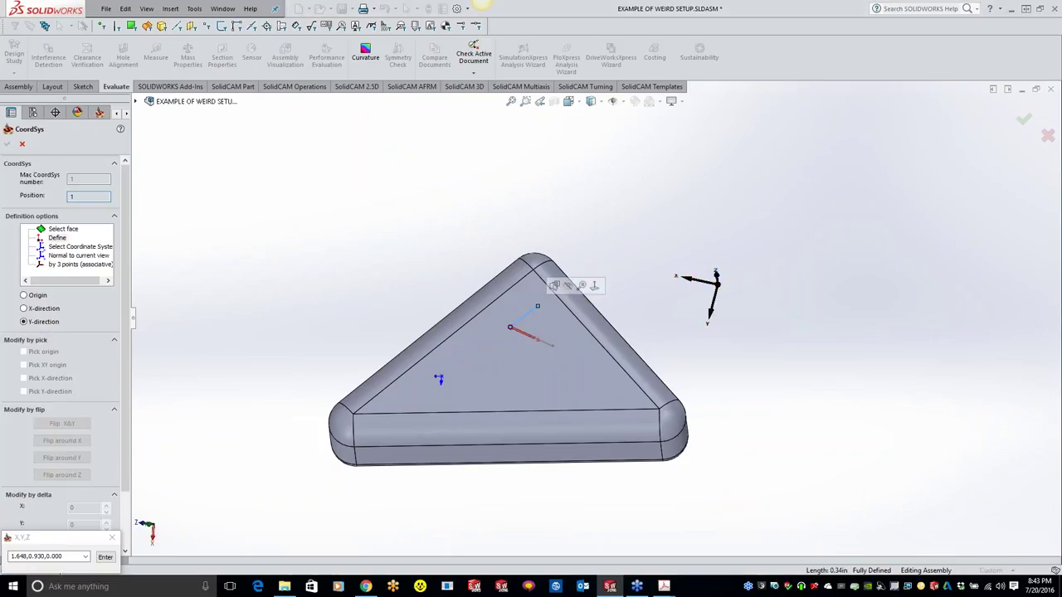
{"action": "left_click", "coordinate": [574, 374]}
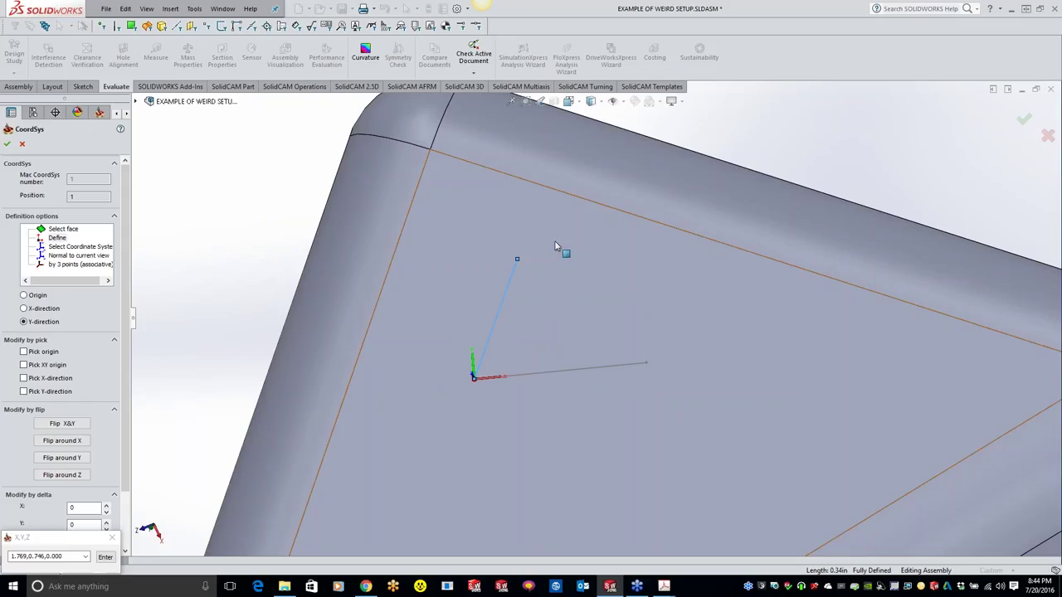
Try moving the coordinate system's origin to the shorter sketch line's free end, and leave the CoordSys definition.
{"action": "scroll", "coordinate": [593, 314], "scroll_direction": "up", "scroll_amount": 3}
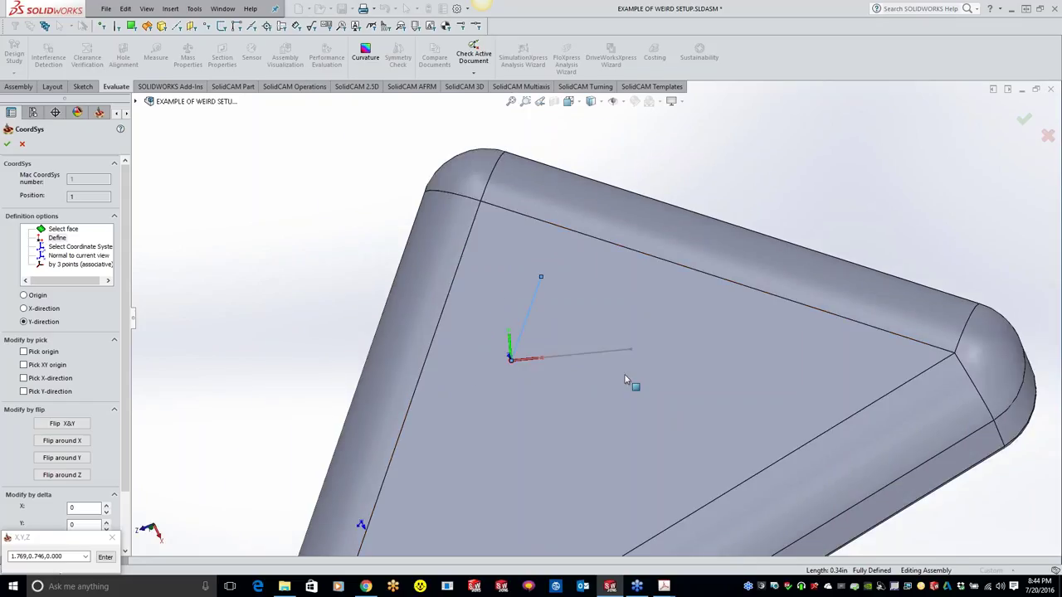
{"action": "left_click", "coordinate": [820, 388]}
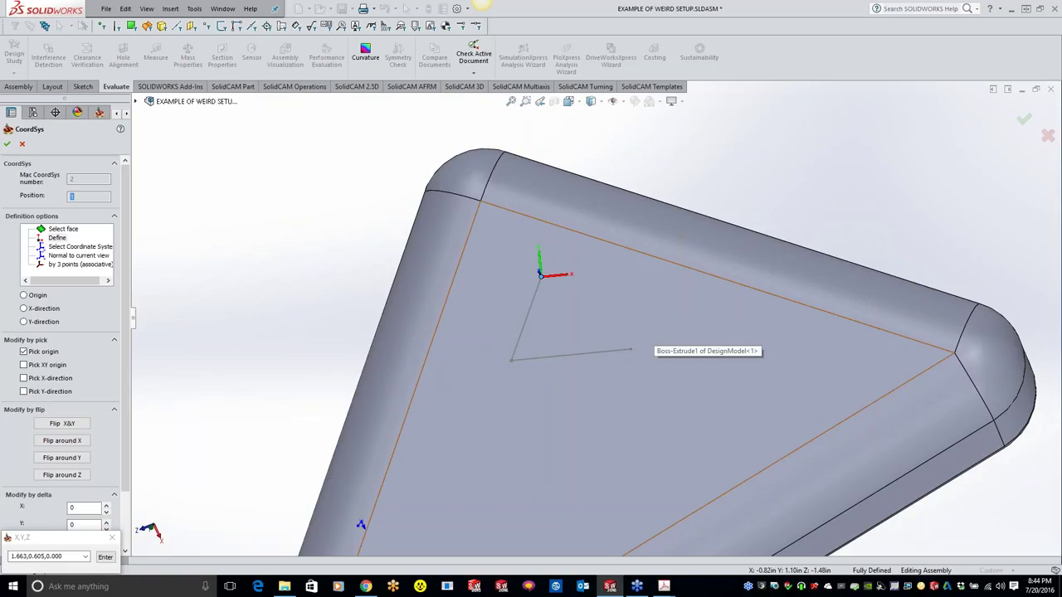
{"action": "left_click", "coordinate": [656, 348]}
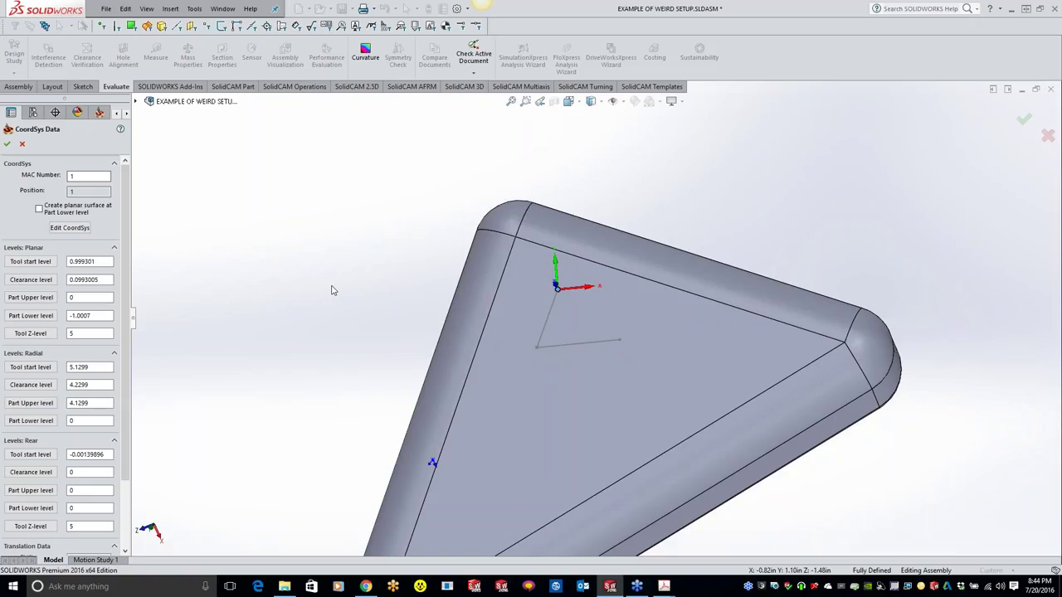
{"action": "key", "text": "Escape"}
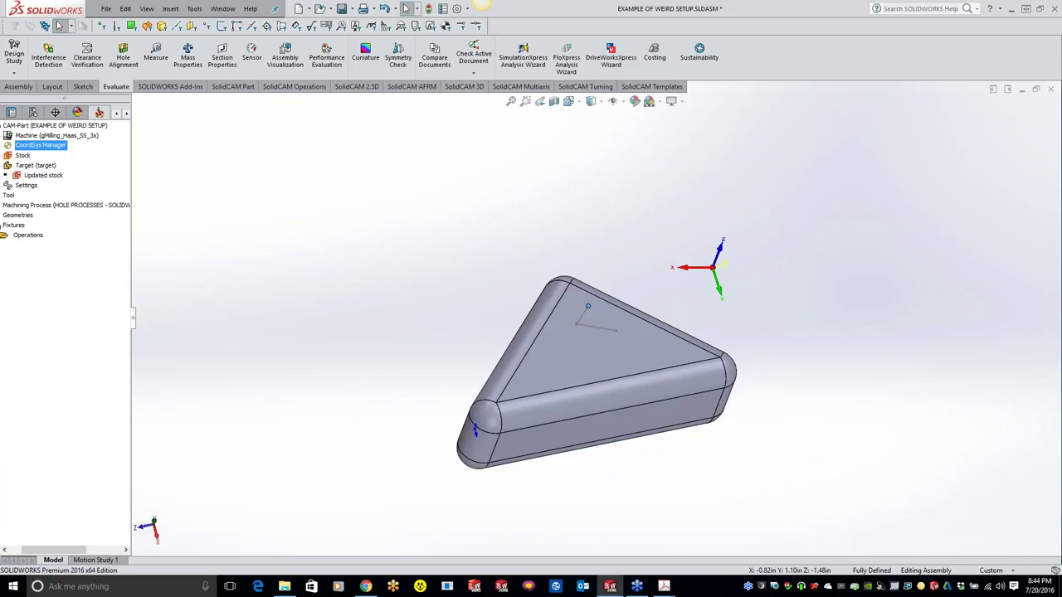
Close the EXAMPLE OF WEIRD SETUP CAM-Part.
{"action": "right_click", "coordinate": [71, 126]}
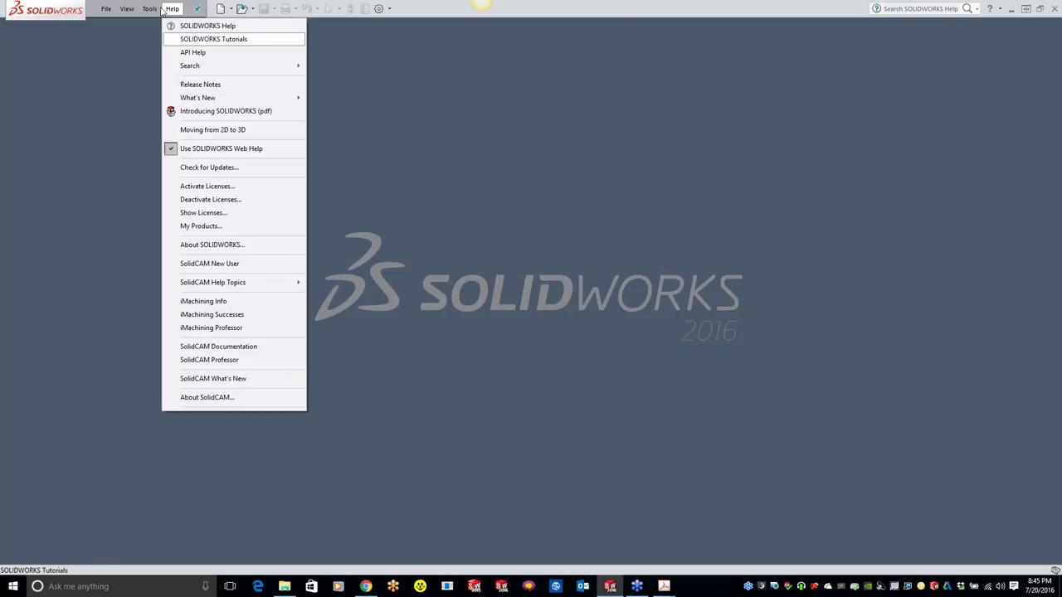
Open the EXERCISE11.prz CAM-Part from the recent SolidCAM parts.
{"action": "mouse_move", "coordinate": [151, 10]}
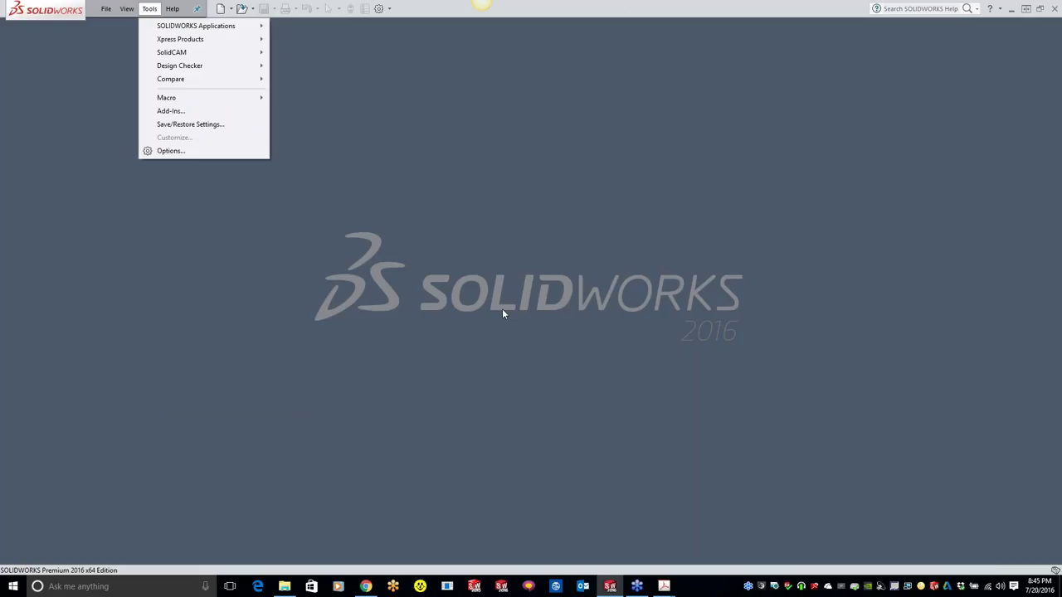
{"action": "mouse_move", "coordinate": [203, 52]}
{"action": "mouse_move", "coordinate": [338, 282]}
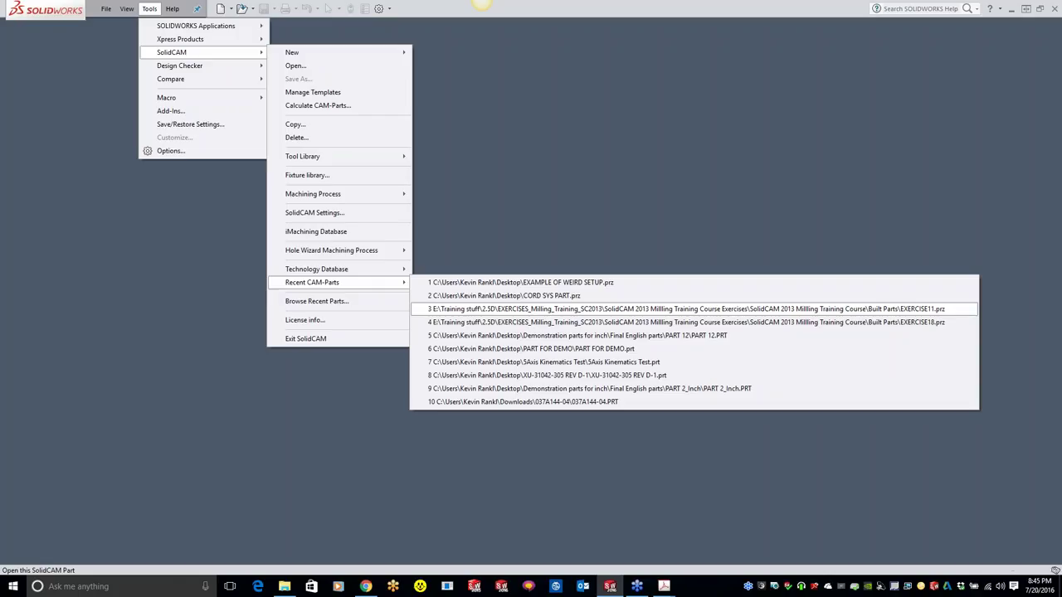
{"action": "left_click", "coordinate": [481, 308]}
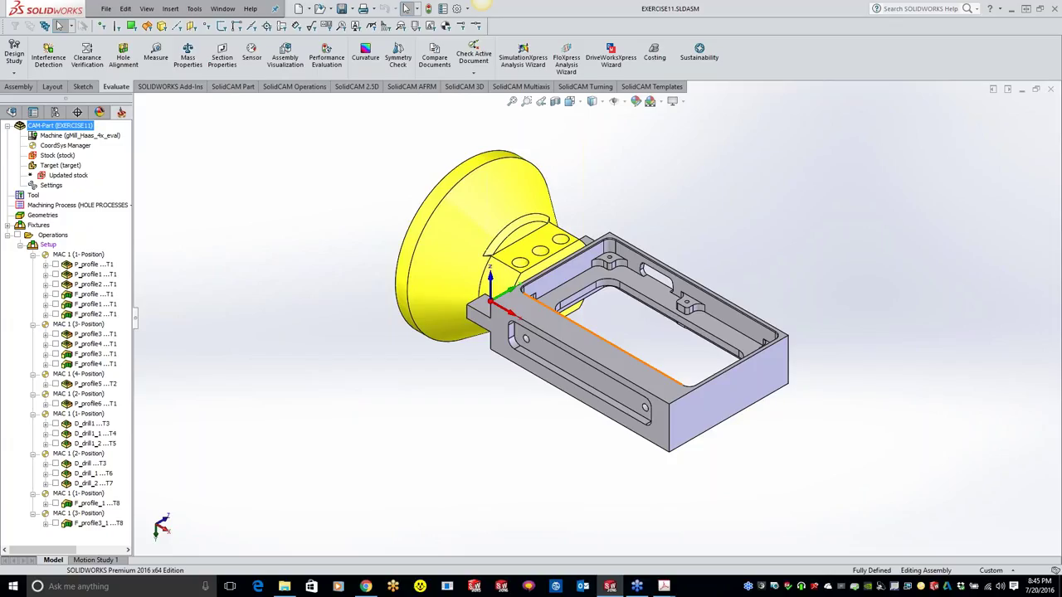
In the CoordSys Manager, hide all MAC 1 positions and display only 1- Position on the model.
{"action": "middle_click_drag", "start_coordinate": [581, 340], "coordinate": [530, 294]}
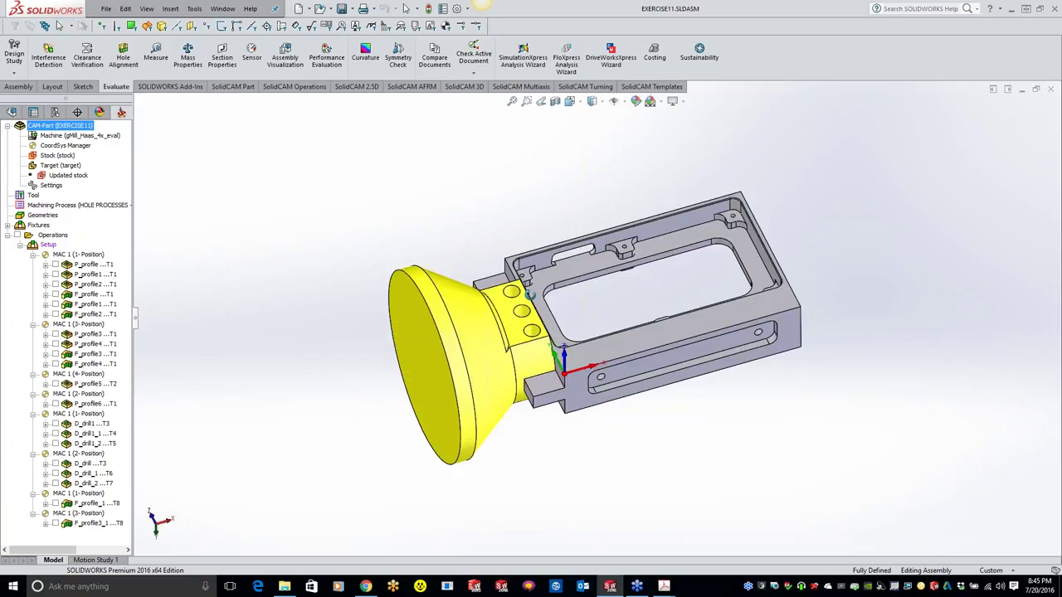
{"action": "middle_click_drag", "start_coordinate": [530, 294], "coordinate": [710, 527]}
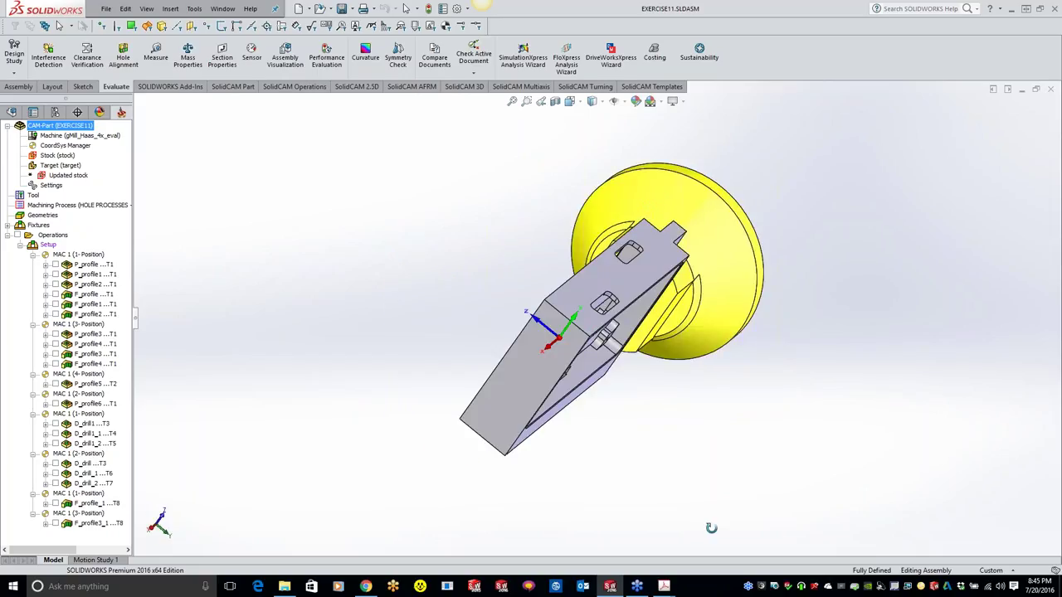
{"action": "middle_click_drag", "start_coordinate": [711, 528], "coordinate": [513, 449]}
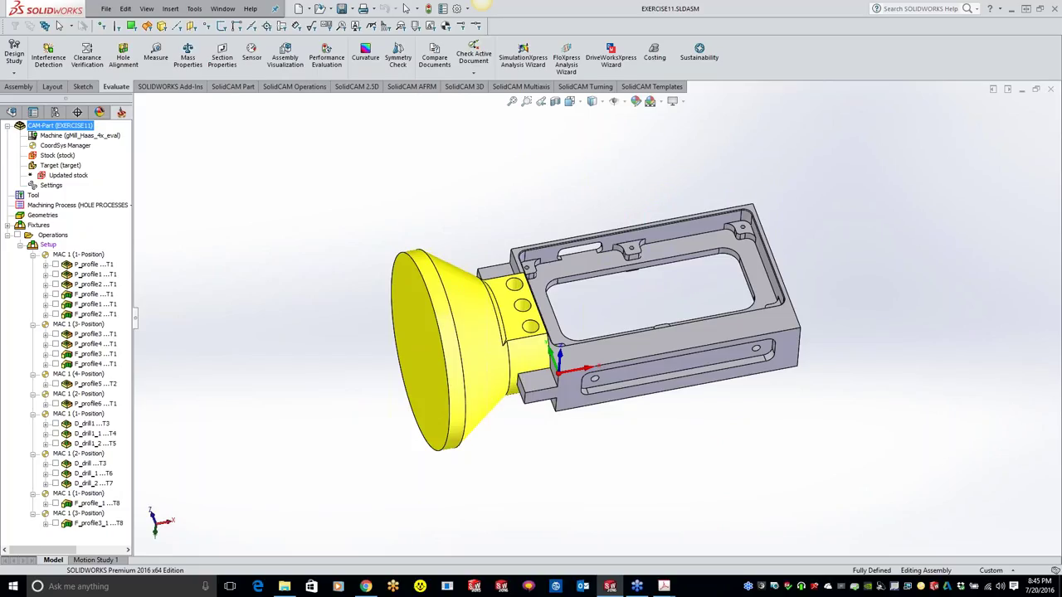
{"action": "middle_click_drag", "start_coordinate": [514, 449], "coordinate": [505, 451]}
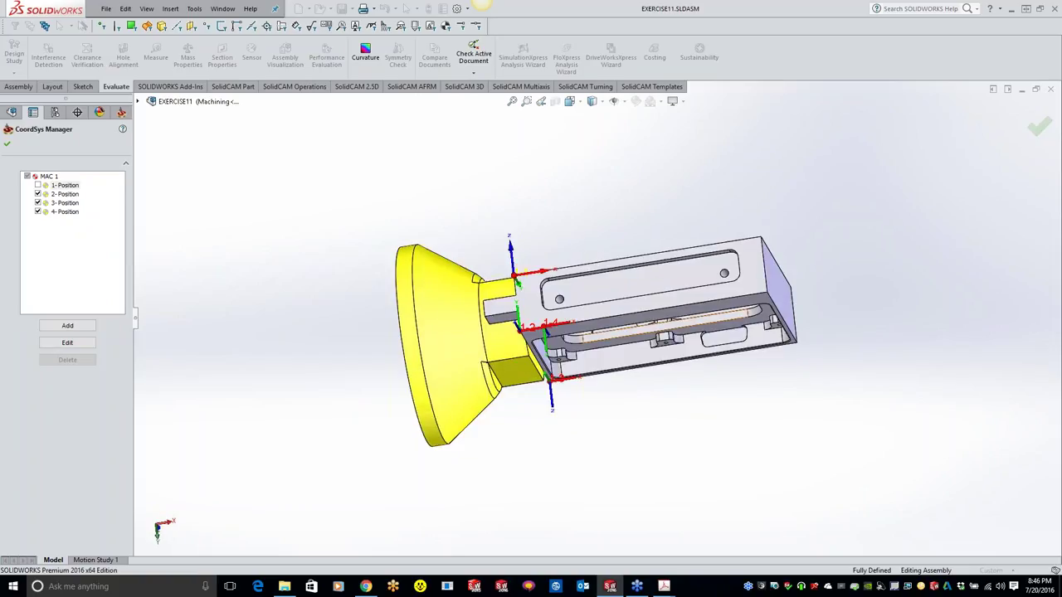
{"action": "left_click", "coordinate": [27, 176]}
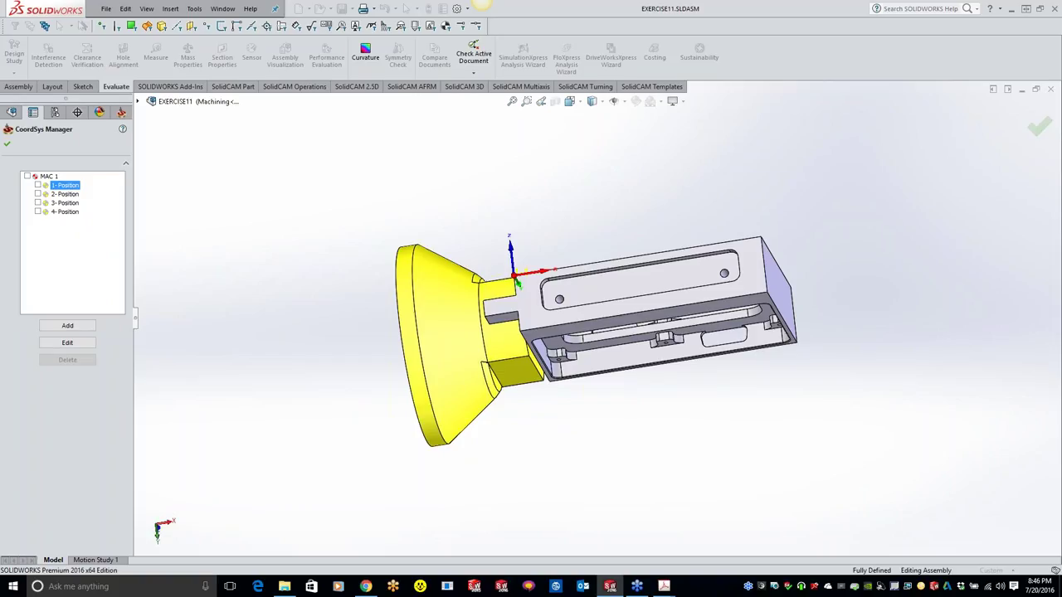
{"action": "left_click", "coordinate": [37, 185]}
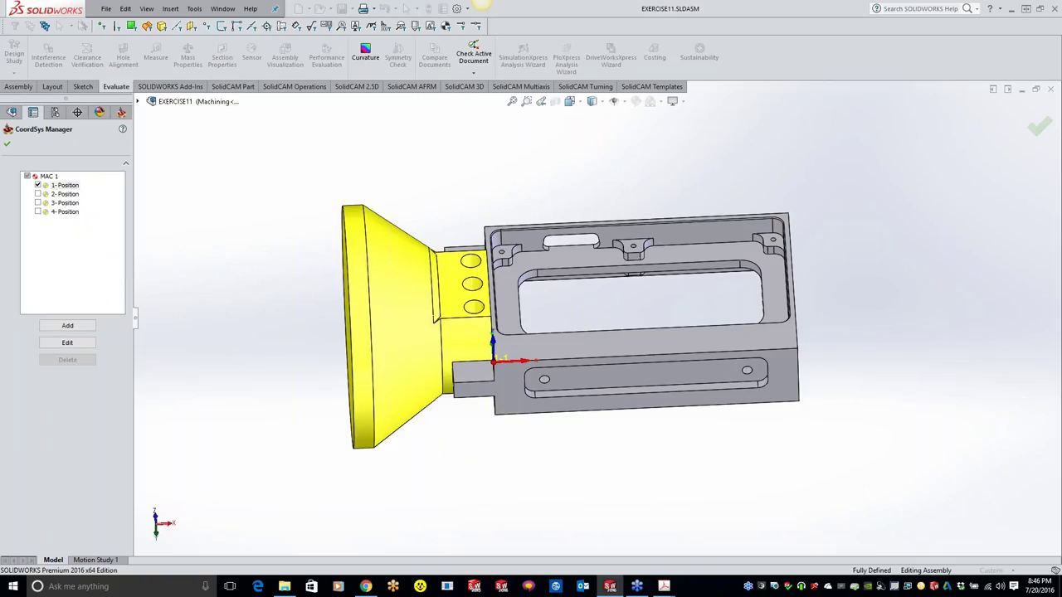
Display 2- Position and 3- Position in place of 1- Position to compare their orientations, and close the CoordSys Manager.
{"action": "middle_click_drag", "start_coordinate": [582, 342], "coordinate": [582, 391]}
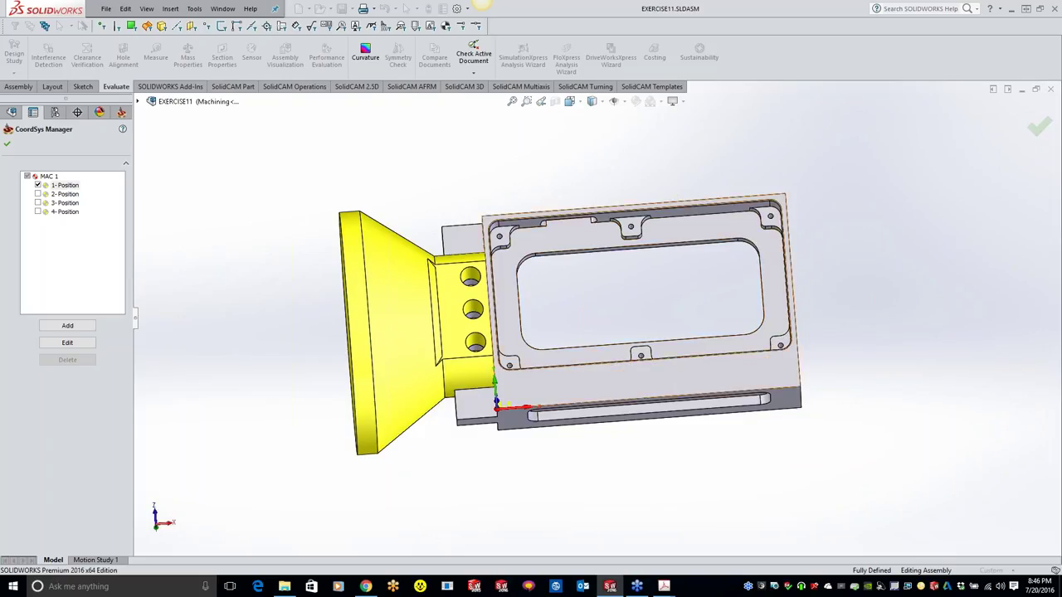
{"action": "middle_click_drag", "start_coordinate": [503, 390], "coordinate": [501, 299]}
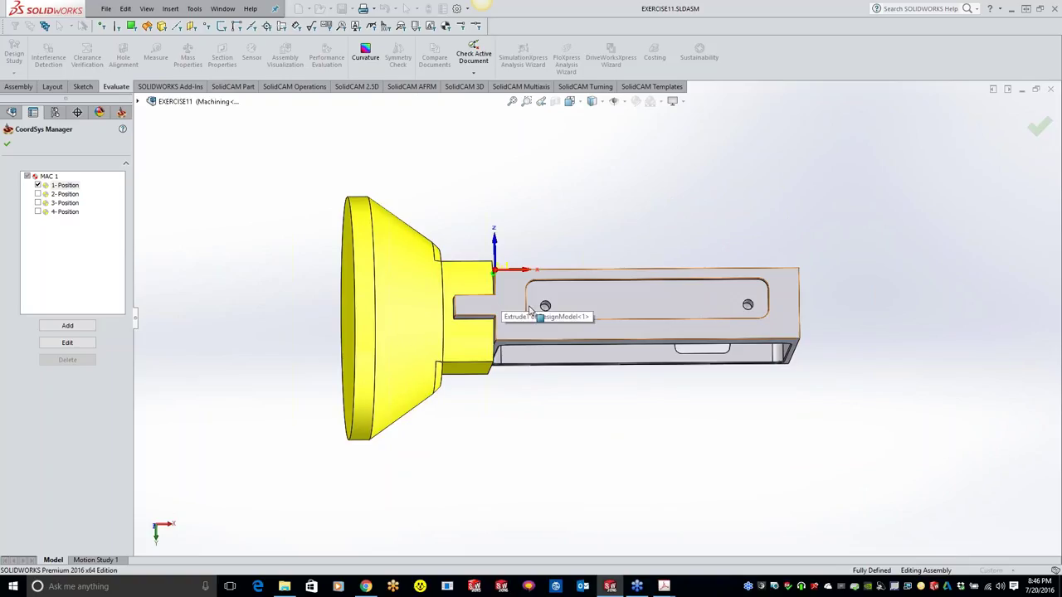
{"action": "left_click", "coordinate": [502, 305]}
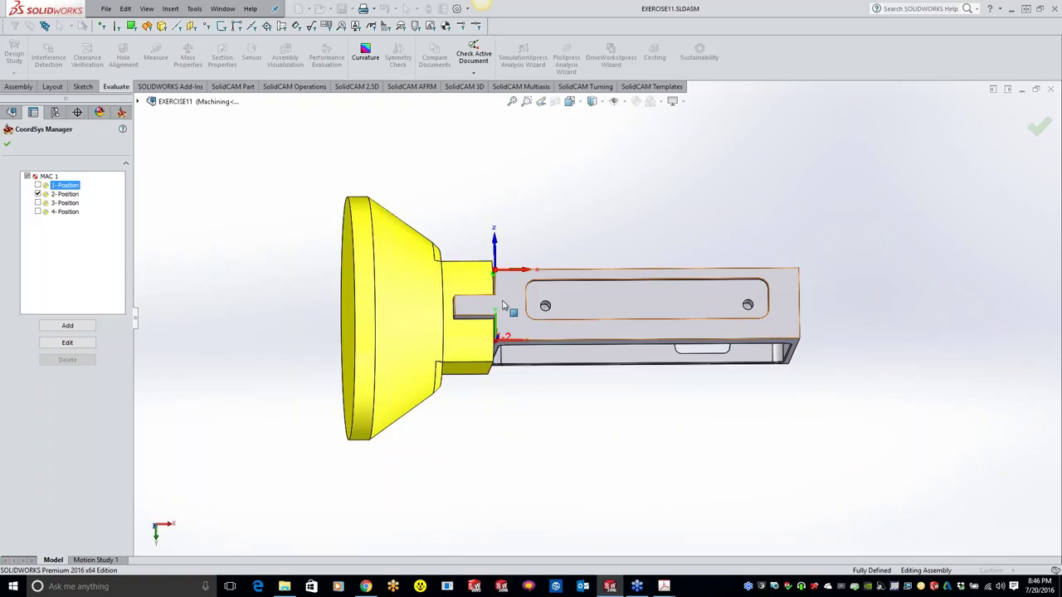
{"action": "left_click", "coordinate": [609, 330]}
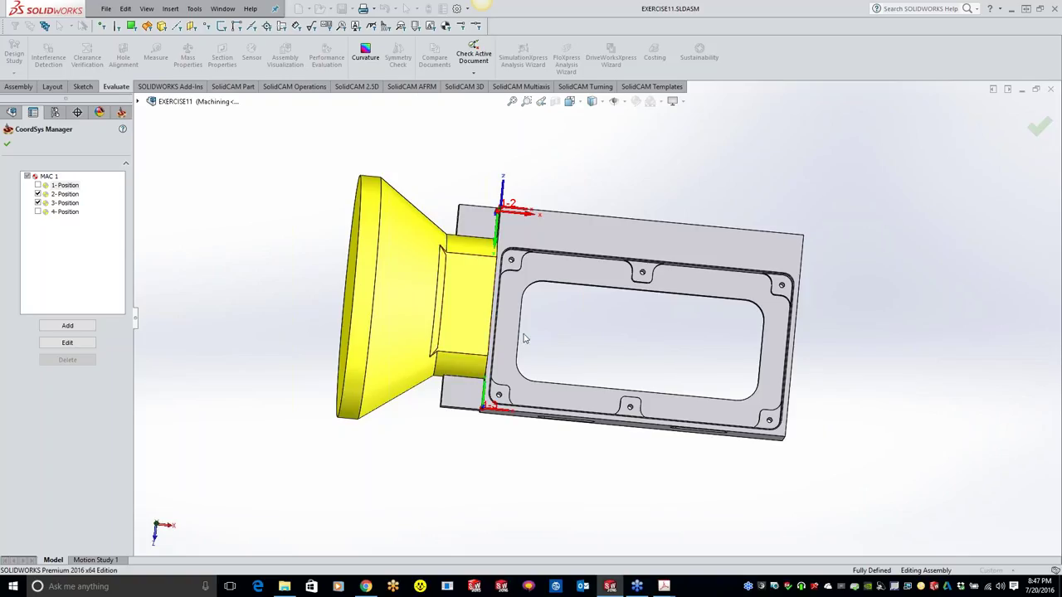
{"action": "middle_click_drag", "start_coordinate": [524, 337], "coordinate": [519, 274]}
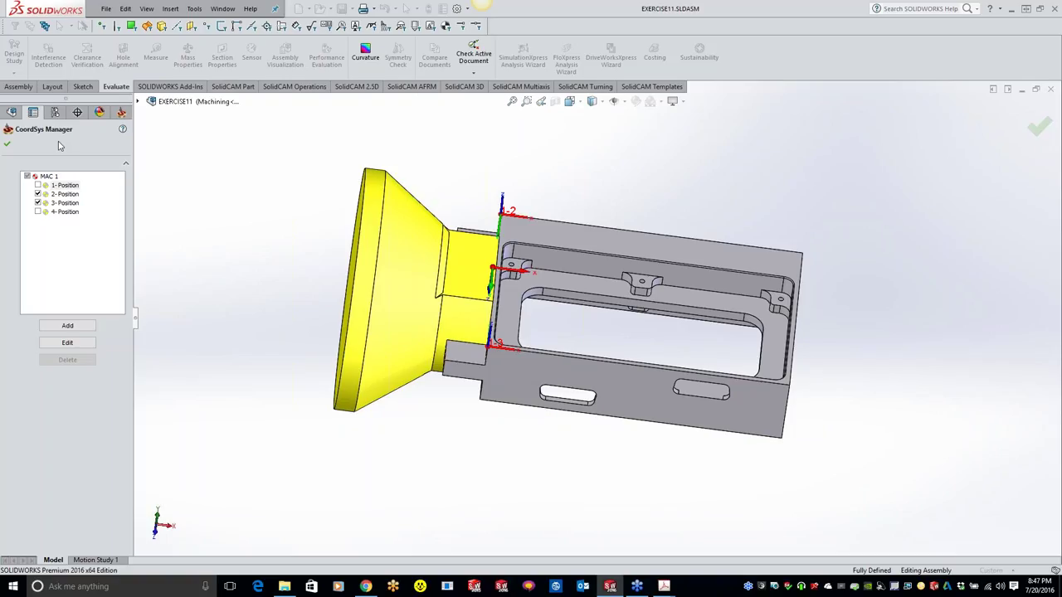
{"action": "left_click", "coordinate": [7, 144]}
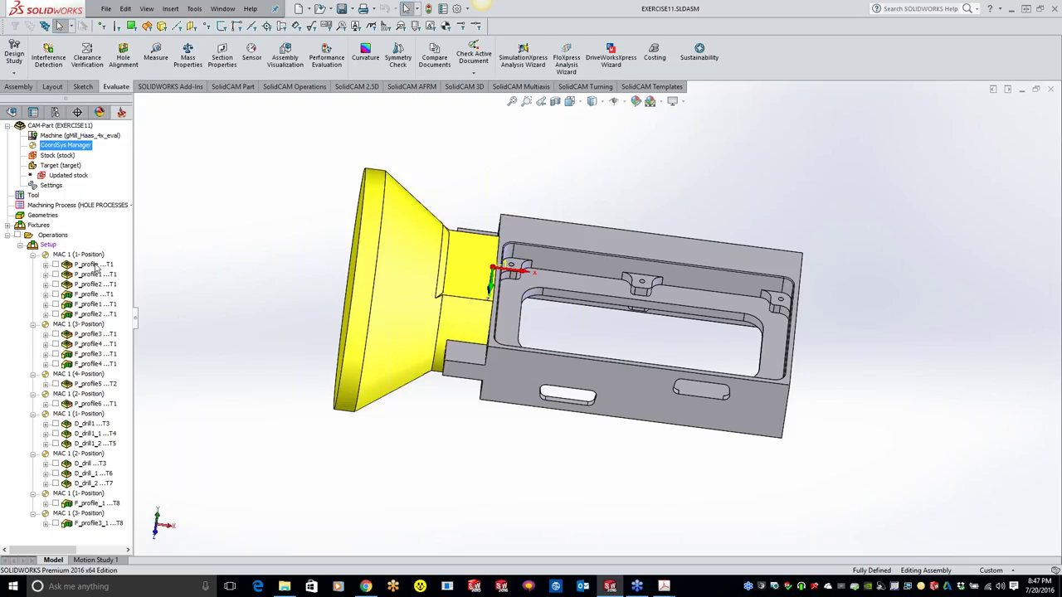
Generate the G-code of the P_profile pocket operation, review the program, and leave the operation.
{"action": "double_click", "coordinate": [93, 265]}
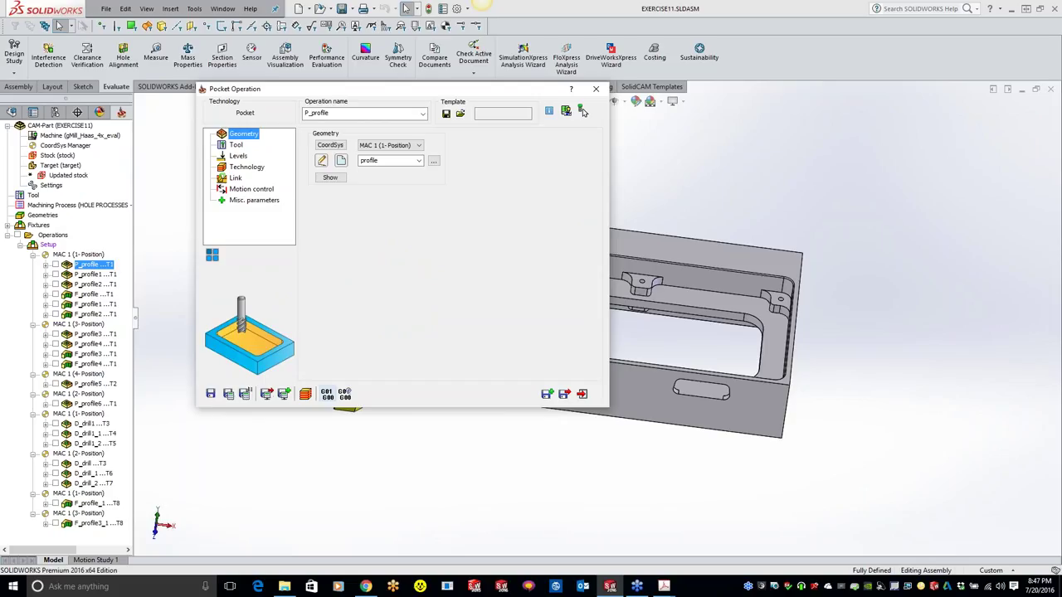
{"action": "left_click", "coordinate": [582, 111]}
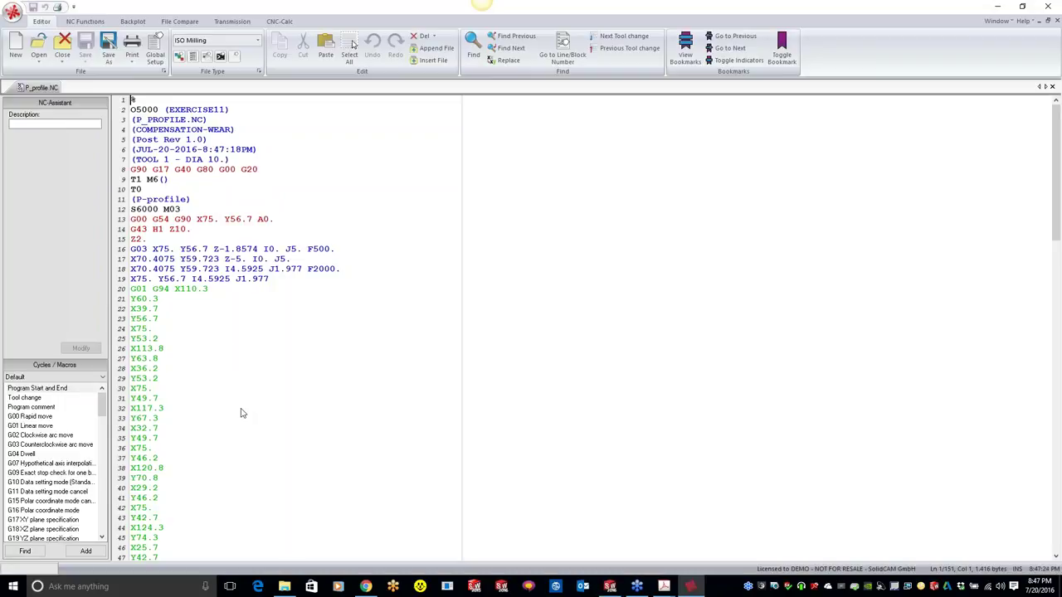
{"action": "scroll", "coordinate": [822, 296], "scroll_direction": "down", "scroll_amount": 14}
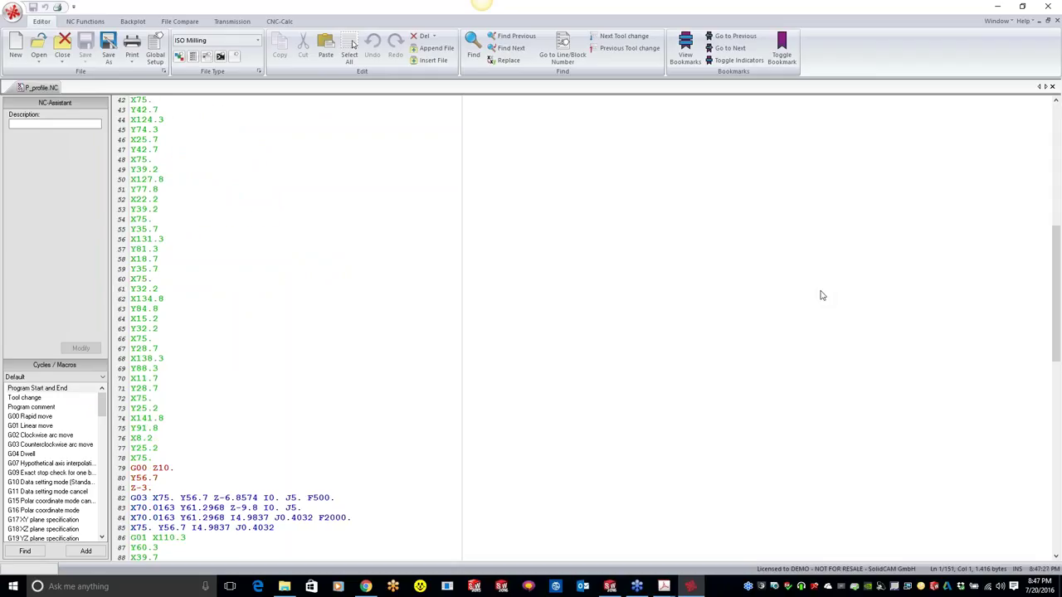
{"action": "scroll", "coordinate": [821, 295], "scroll_direction": "down", "scroll_amount": 20}
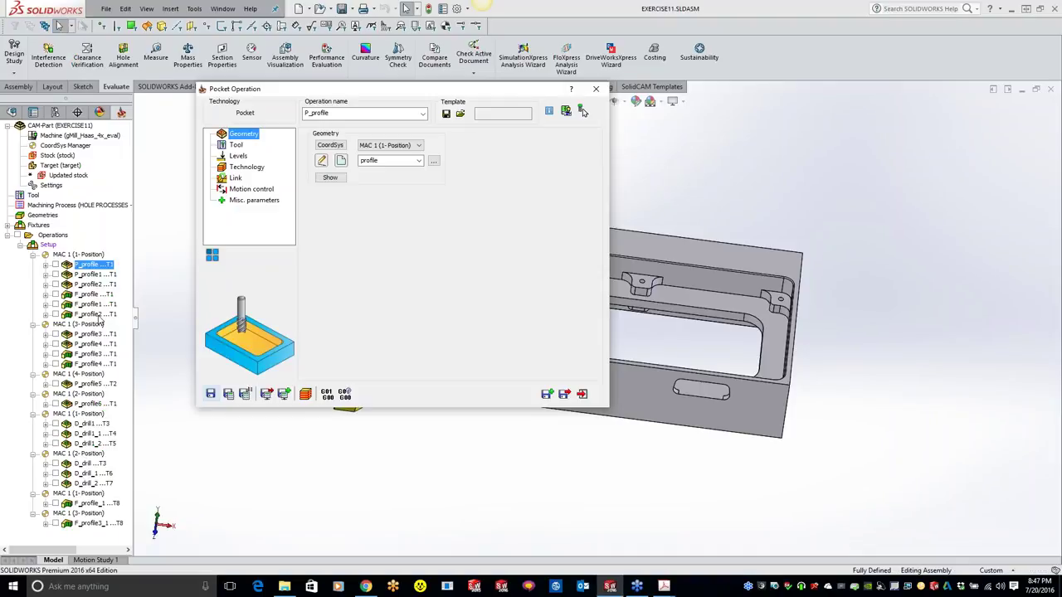
{"action": "left_click", "coordinate": [583, 112]}
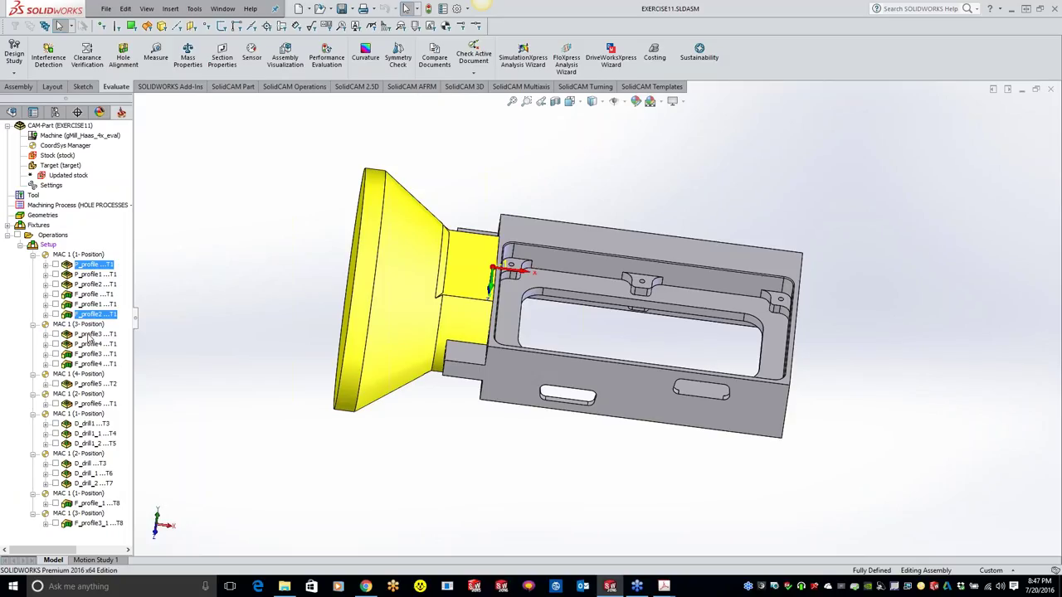
Generate one G-code program for the F_profile2 and P_profile3 operations together.
{"action": "left_click", "coordinate": [90, 334], "text": "ctrl"}
{"action": "right_click", "coordinate": [101, 165]}
{"action": "mouse_move", "coordinate": [104, 164]}
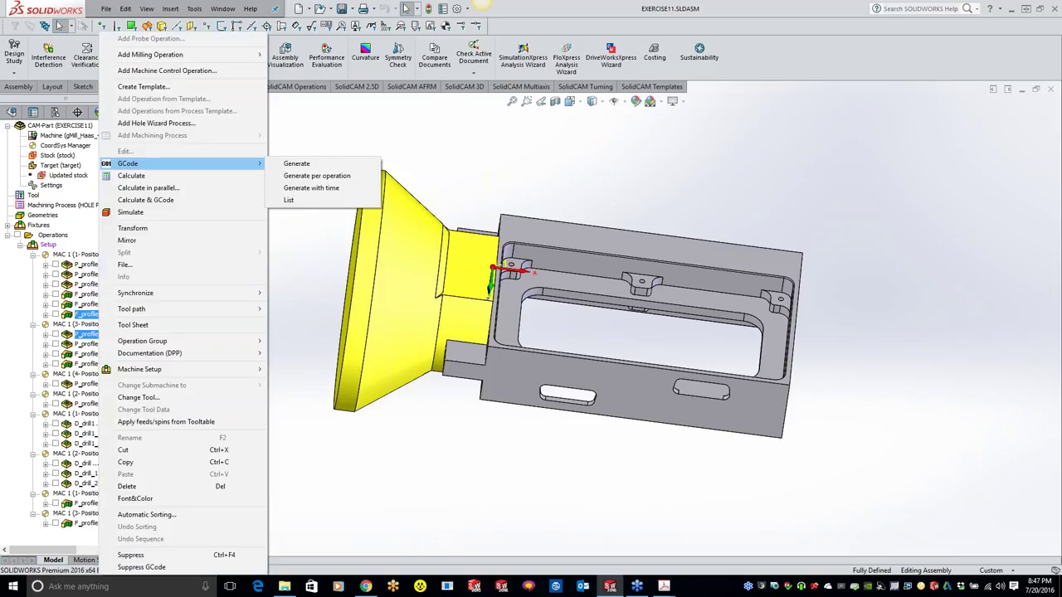
{"action": "key", "text": "Escape"}
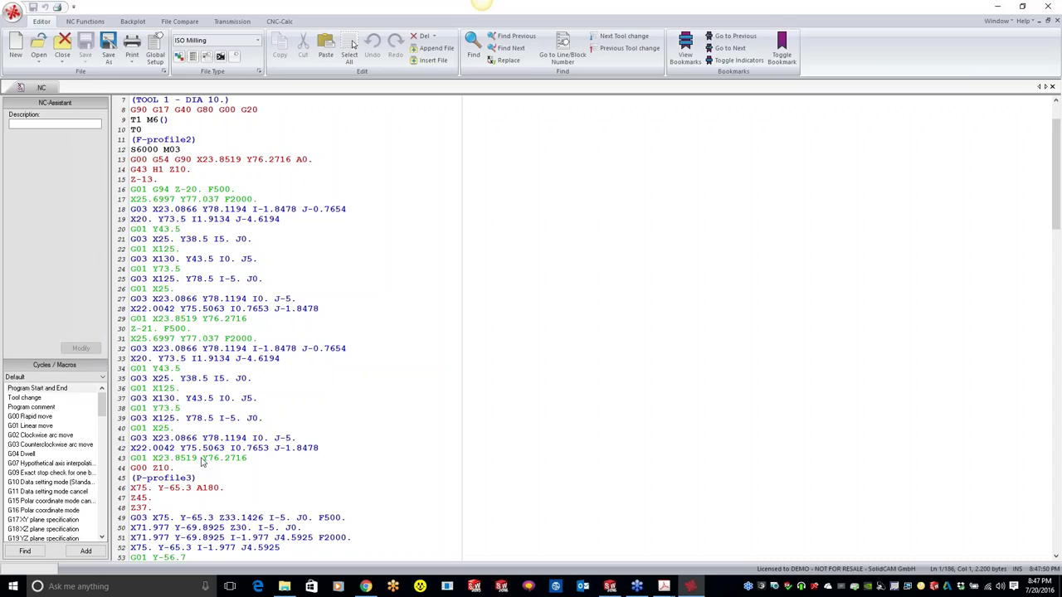
Examine the G54 offset and the A180. rotation starting P-profile3 in the combined program, and close the NC editor.
{"action": "scroll", "coordinate": [201, 462], "scroll_direction": "down", "scroll_amount": 1}
{"action": "left_click", "coordinate": [198, 459]}
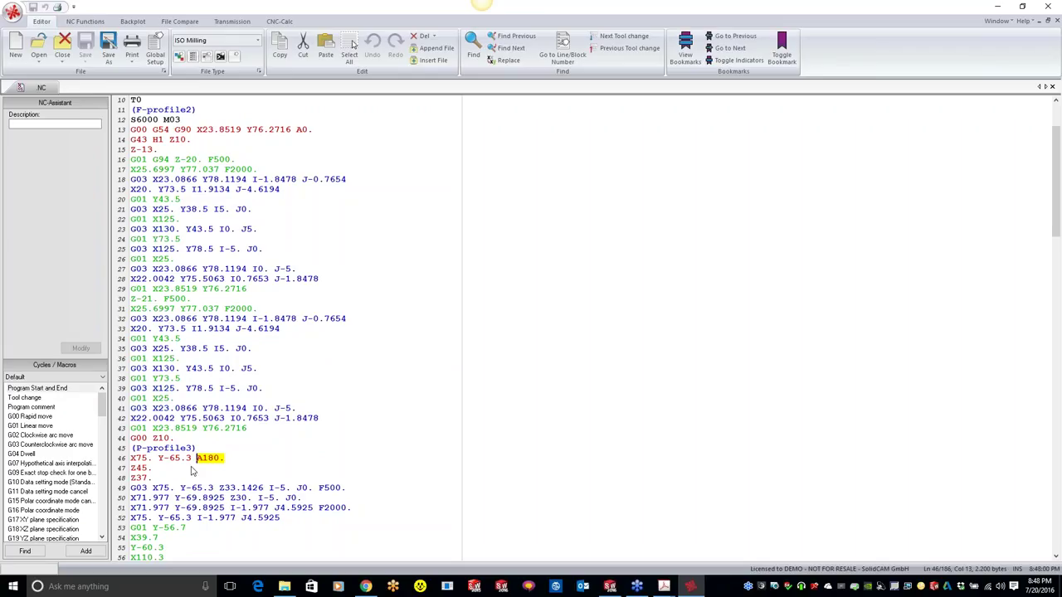
{"action": "left_click", "coordinate": [170, 130]}
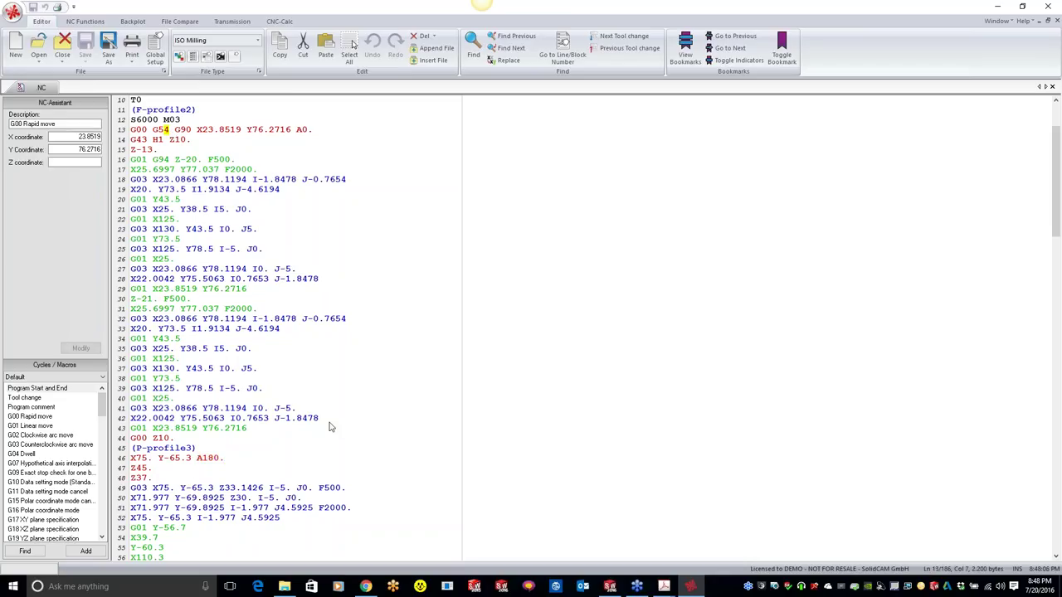
{"action": "key", "text": "shift+Left"}
{"action": "key", "text": "shift+Left"}
{"action": "scroll", "coordinate": [209, 415], "scroll_direction": "down", "scroll_amount": 2}
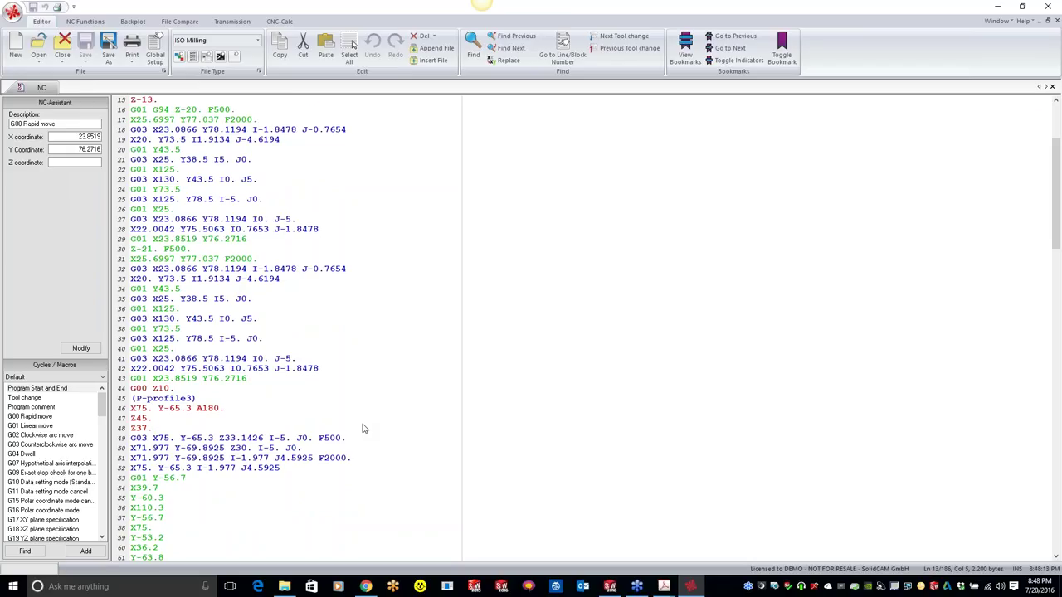
{"action": "scroll", "coordinate": [363, 428], "scroll_direction": "down", "scroll_amount": 4}
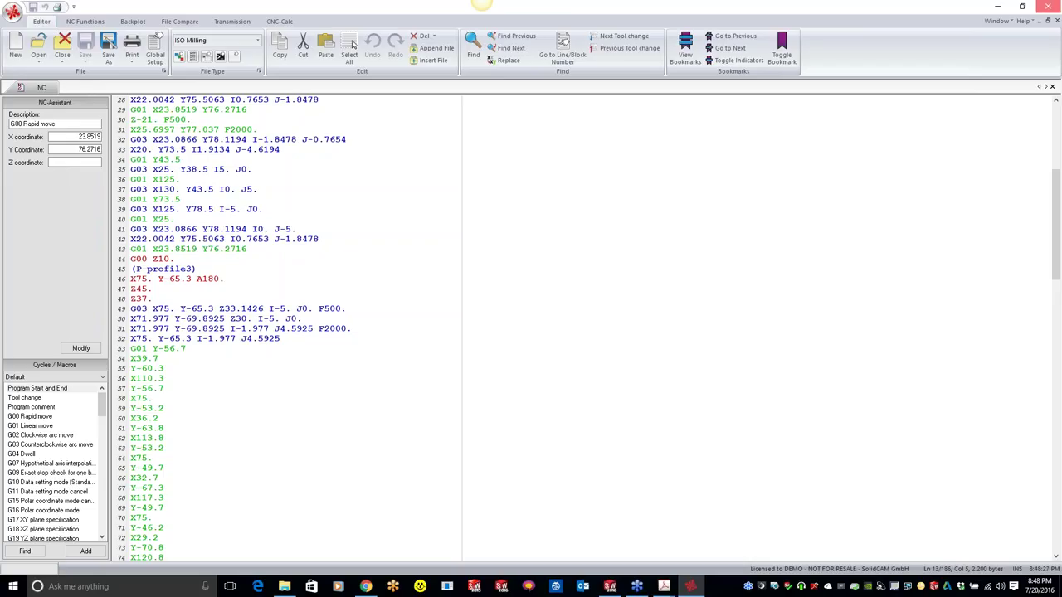
{"action": "left_click", "coordinate": [1047, 7]}
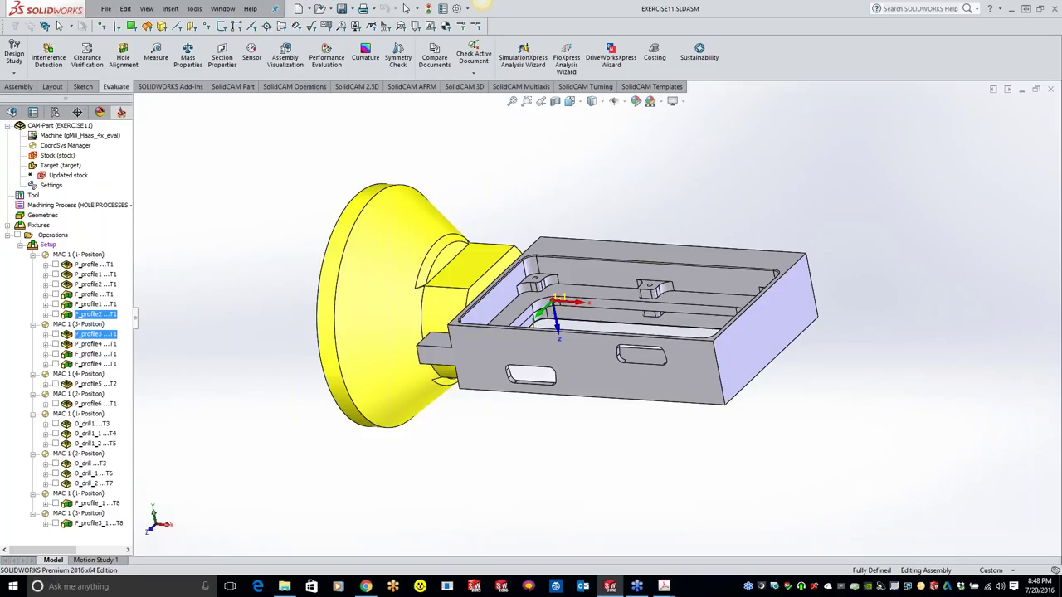
Add a fifth position to MAC 1 by capturing the current view orientation as its coordinate system.
{"action": "middle_click_drag", "start_coordinate": [581, 249], "coordinate": [580, 415]}
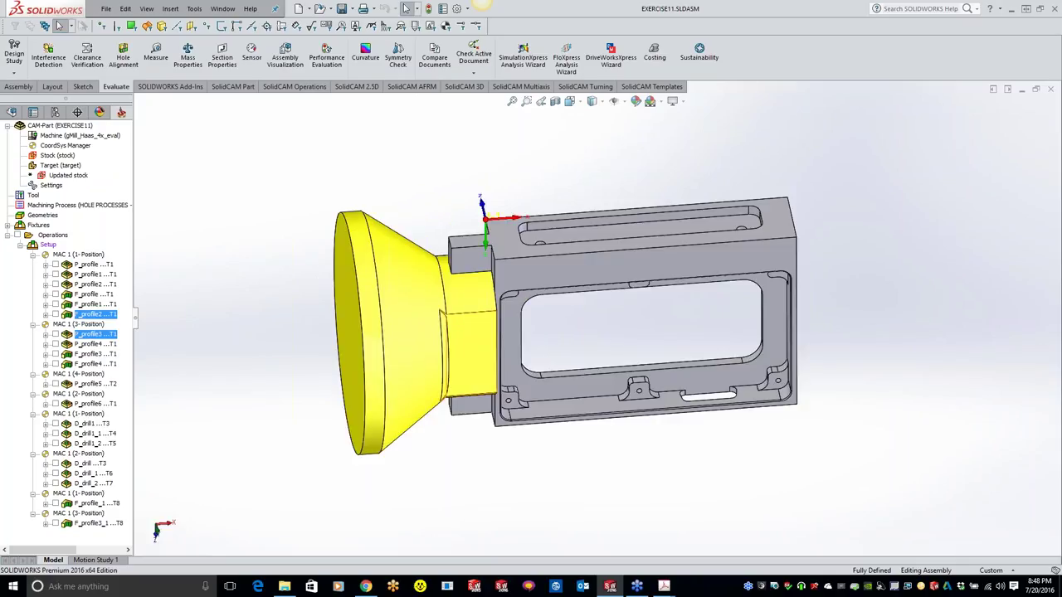
{"action": "middle_click_drag", "start_coordinate": [630, 249], "coordinate": [663, 415]}
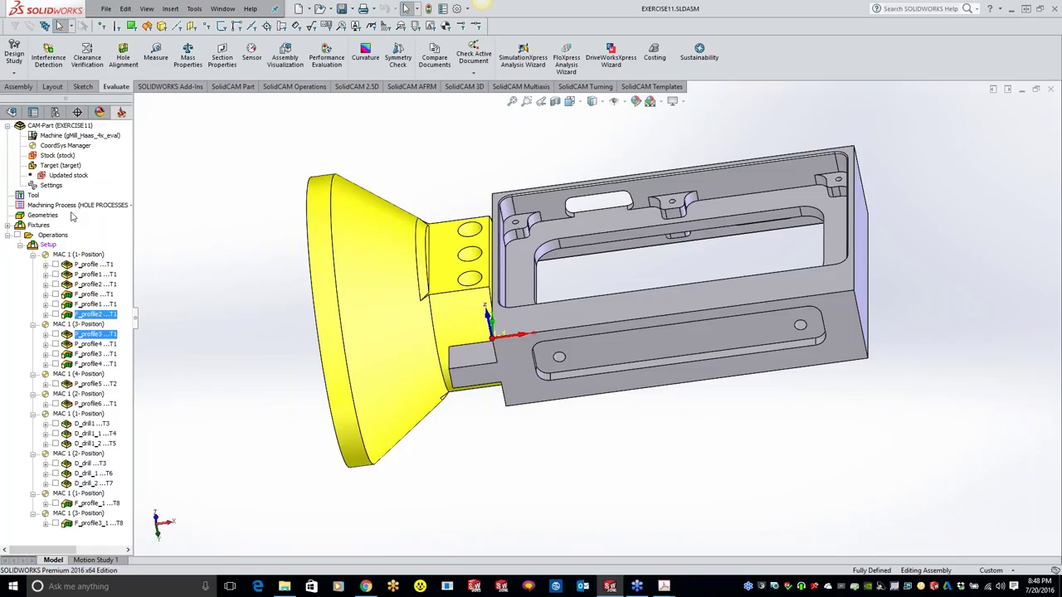
{"action": "right_click", "coordinate": [72, 211]}
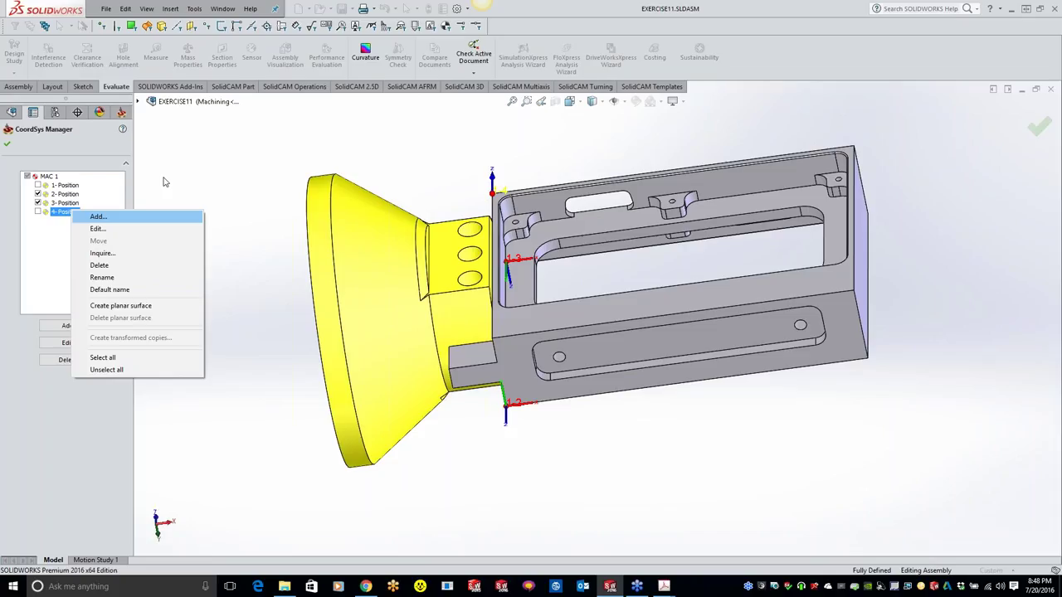
{"action": "left_click", "coordinate": [98, 216]}
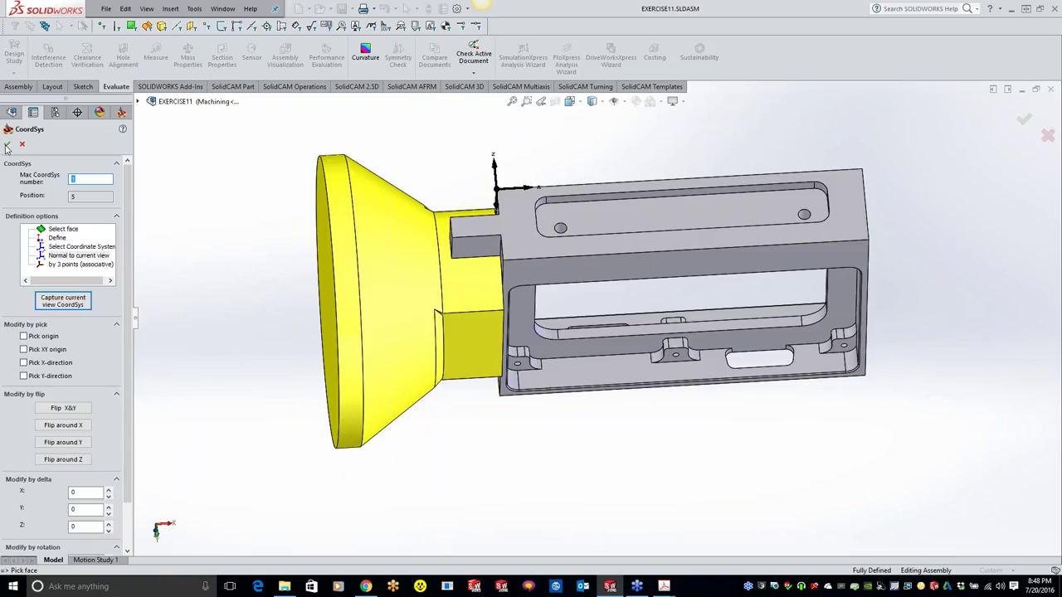
{"action": "left_click", "coordinate": [7, 145]}
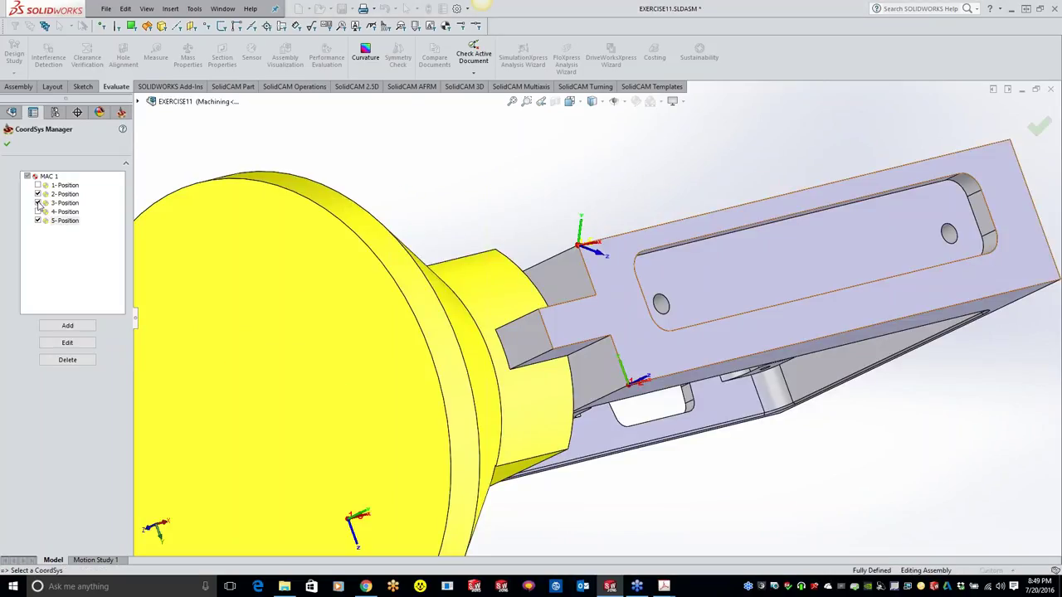
Hide all MAC 1 coordinate systems and examine the origin placement options of position 5, including CoordSys # 1, and its location on the part.
{"action": "left_click", "coordinate": [37, 221]}
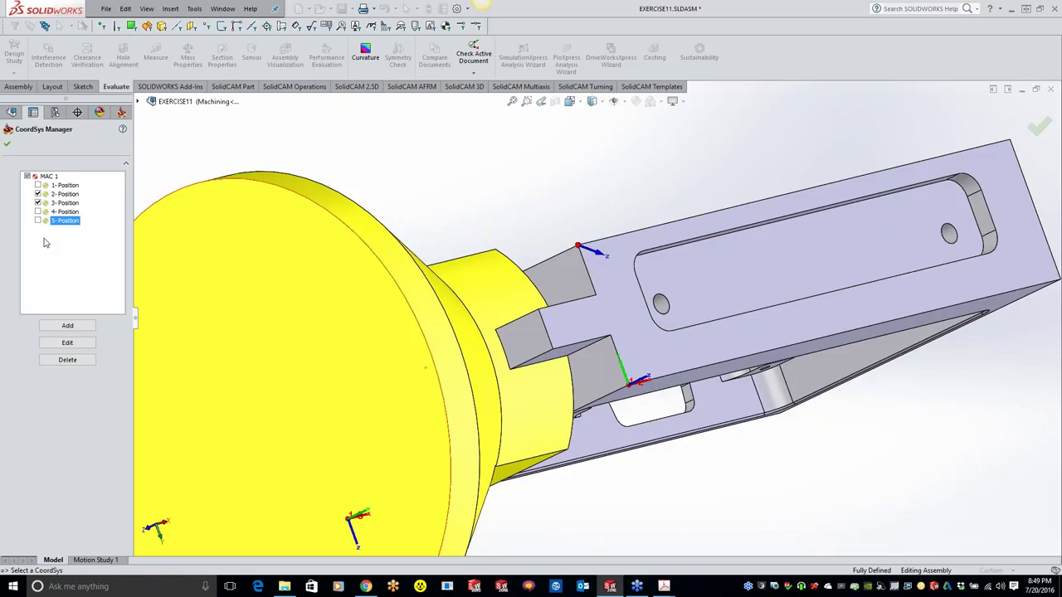
{"action": "left_click", "coordinate": [27, 176]}
{"action": "double_click", "coordinate": [74, 221]}
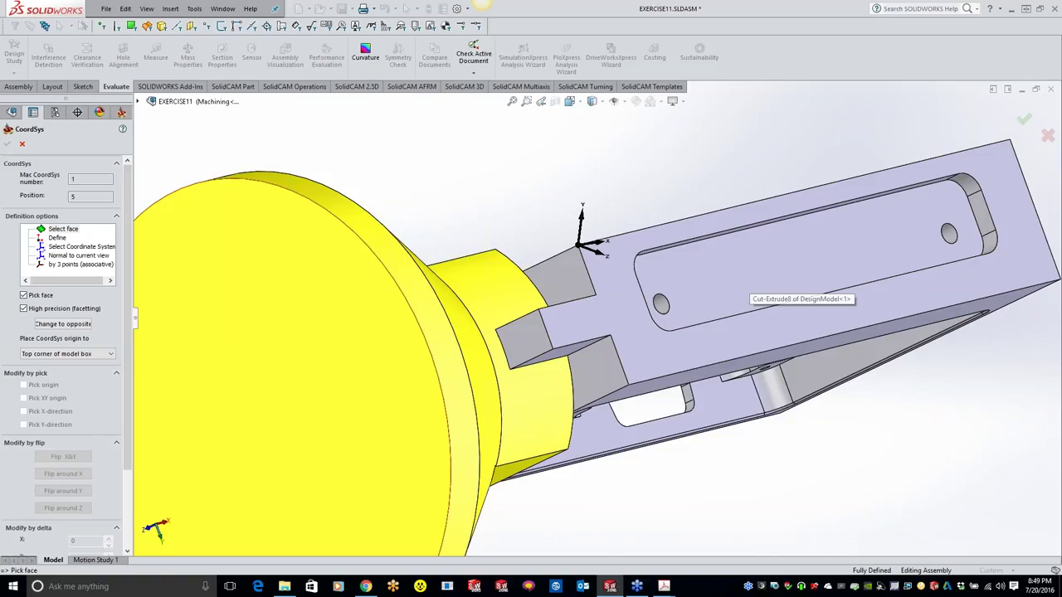
{"action": "left_click", "coordinate": [68, 353]}
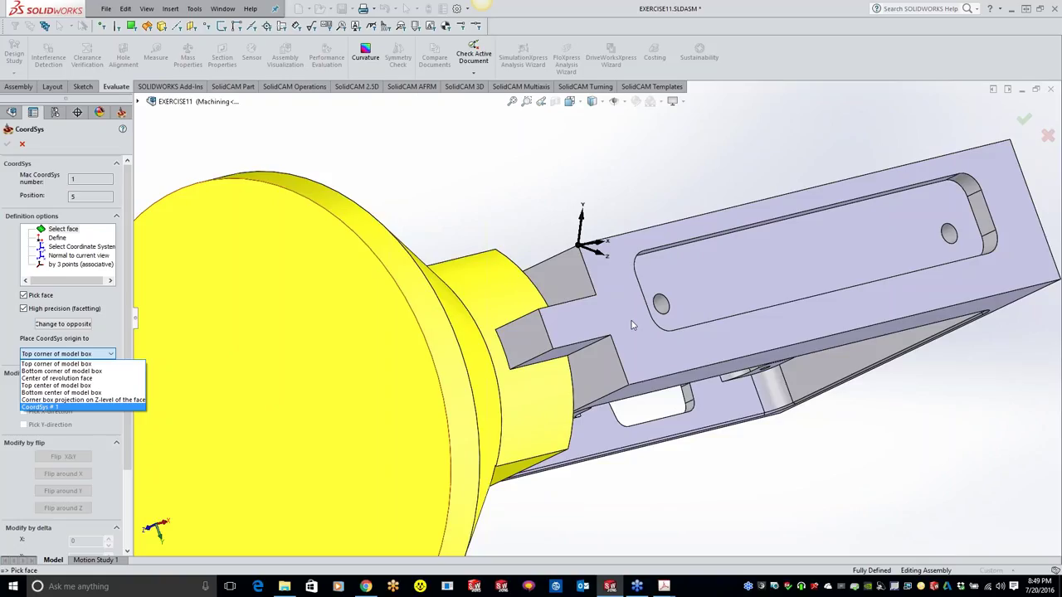
{"action": "key", "text": "Up"}
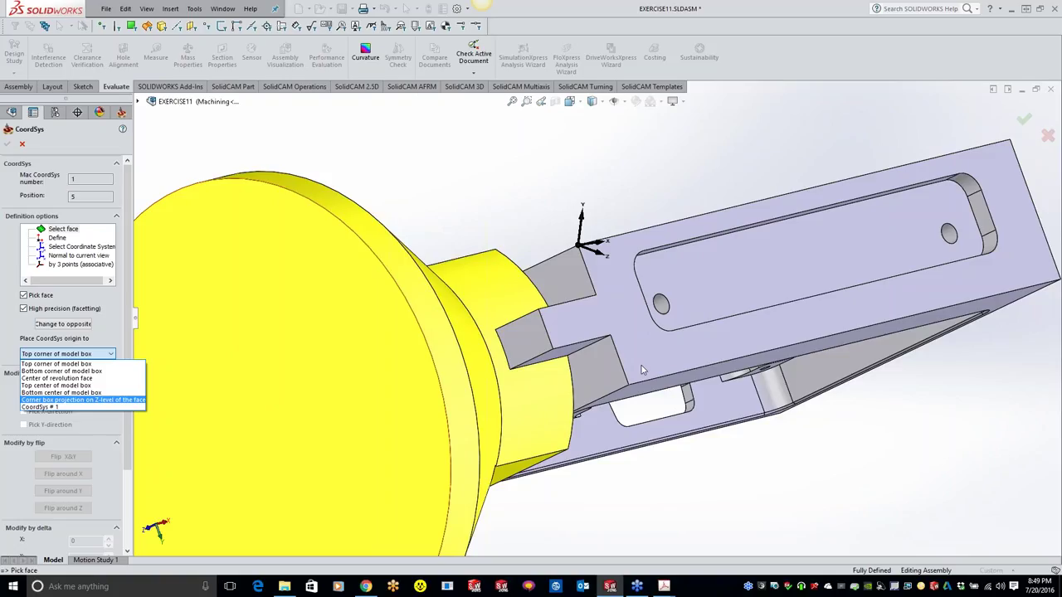
{"action": "left_click", "coordinate": [22, 144]}
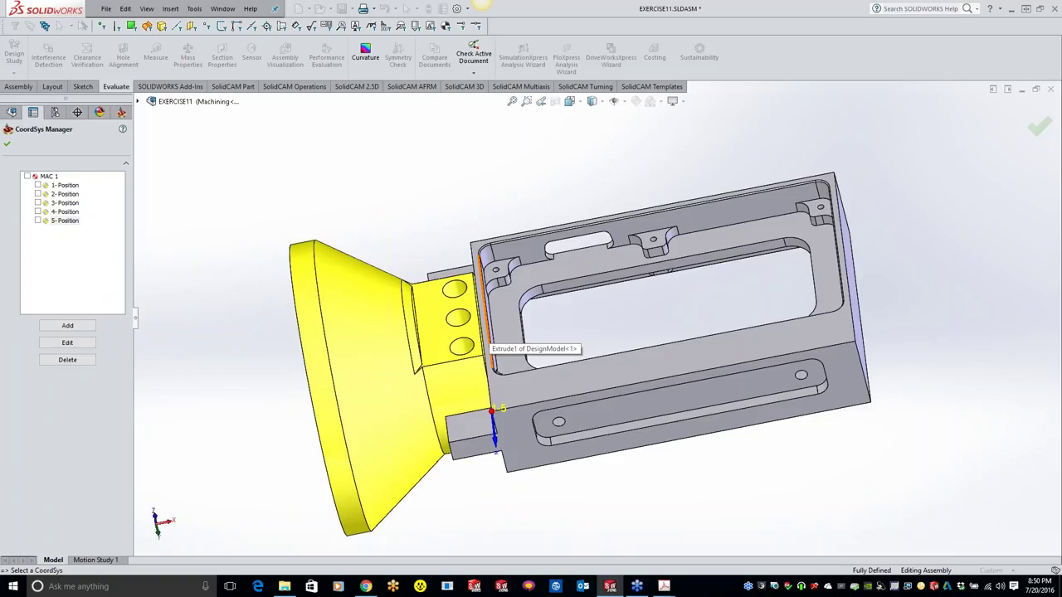
{"action": "middle_click_drag", "start_coordinate": [486, 331], "coordinate": [490, 322]}
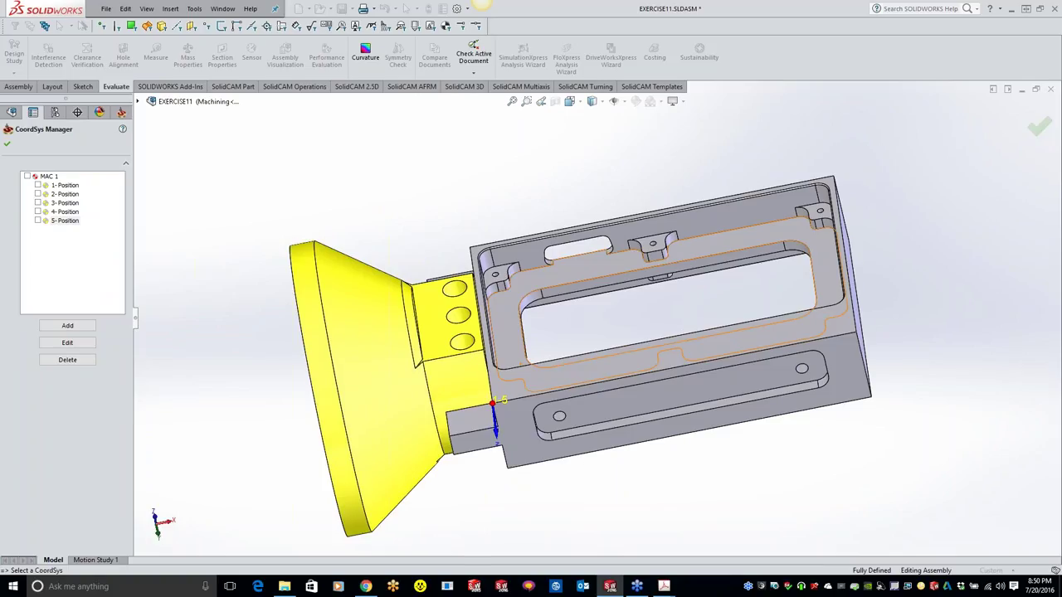
{"action": "middle_click_drag", "start_coordinate": [509, 421], "coordinate": [507, 370]}
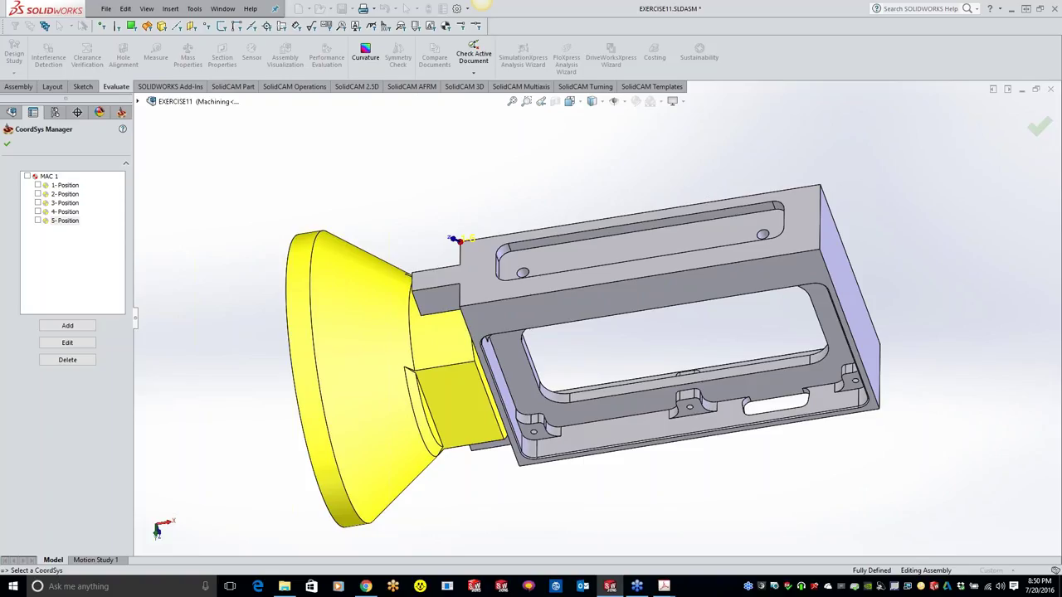
Close EXERCISE11 and open the recent CAM-Part EXERCISE18.
{"action": "right_click", "coordinate": [64, 125]}
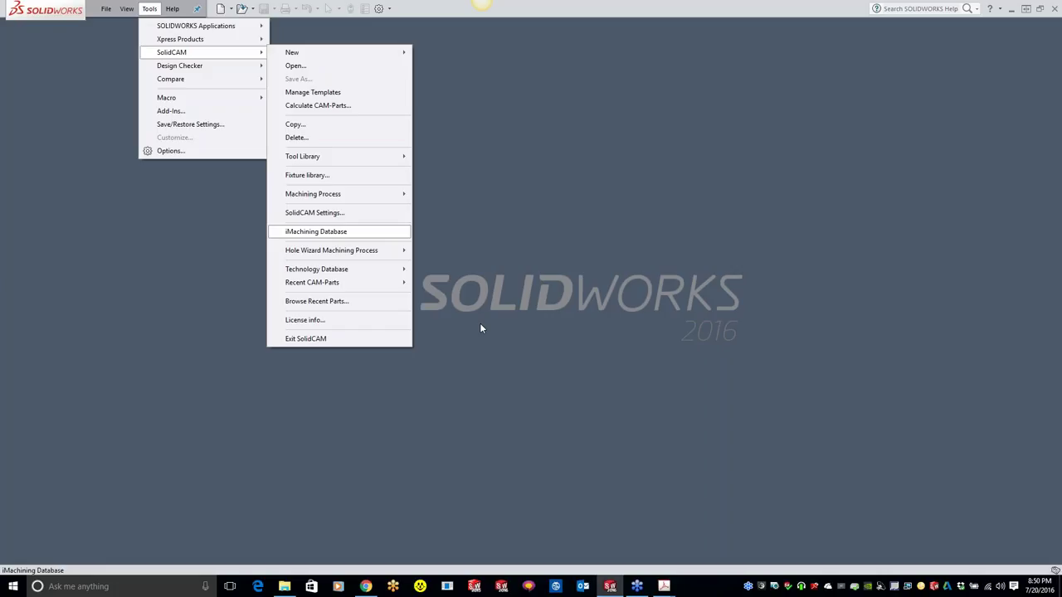
{"action": "key", "text": "Down"}
{"action": "key", "text": "Down"}
{"action": "key", "text": "Down"}
{"action": "key", "text": "Right"}
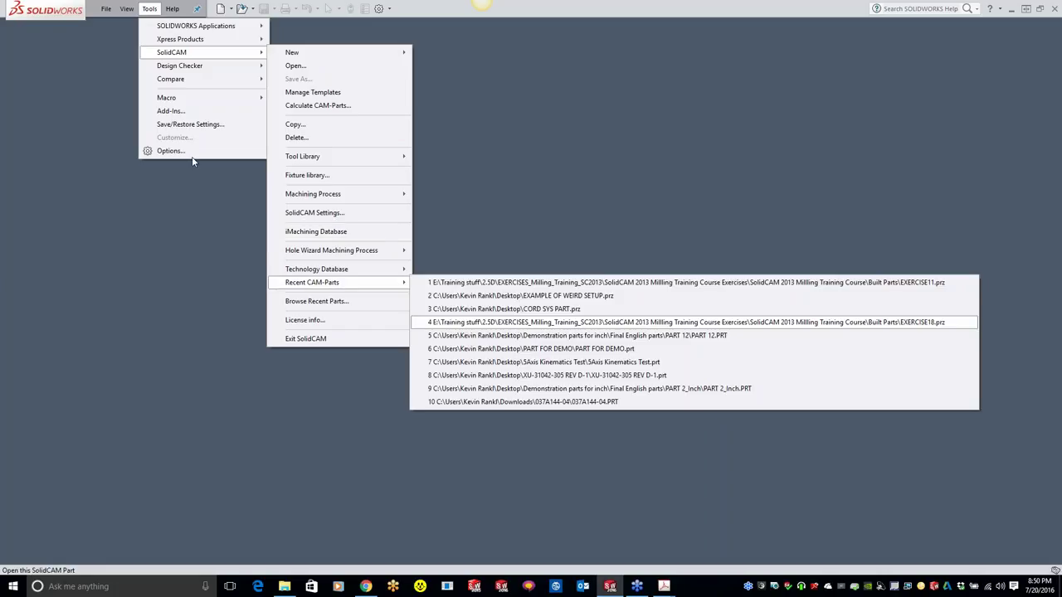
{"action": "key", "text": "Return"}
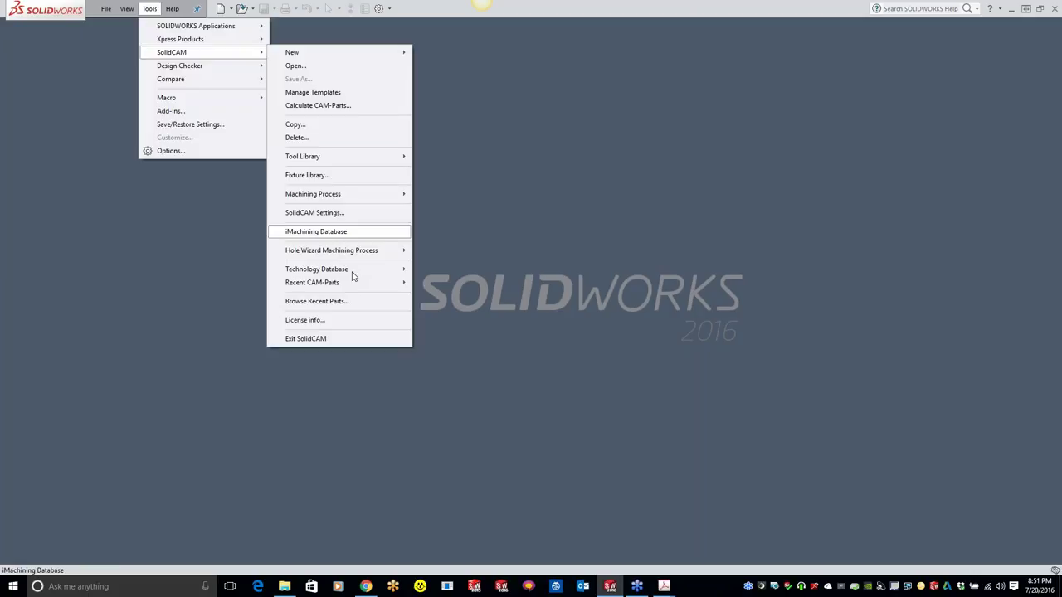
Open the recent CAM-Part PART 12.
{"action": "mouse_move", "coordinate": [355, 282]}
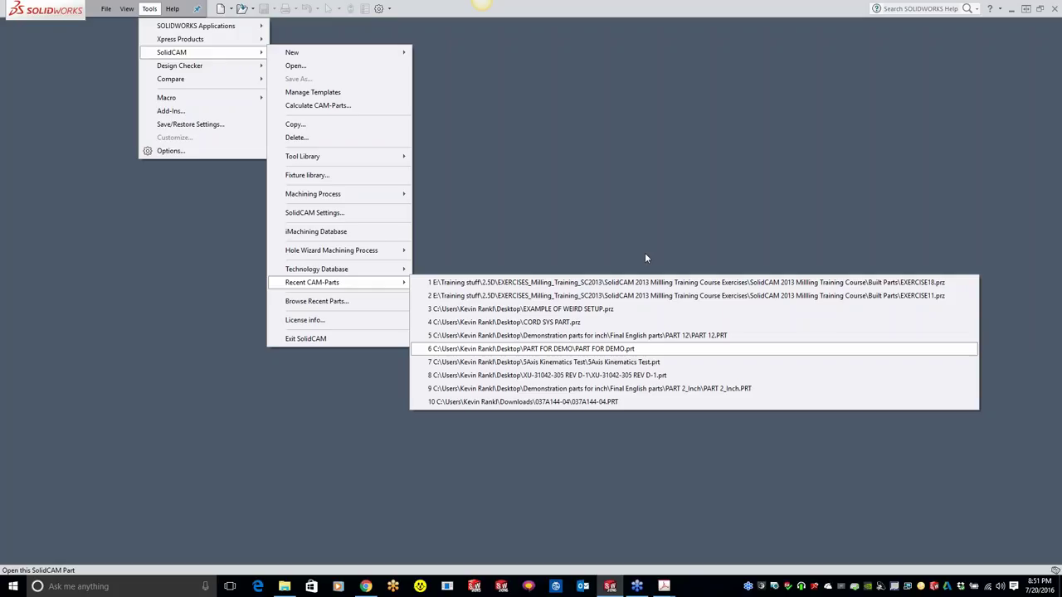
{"action": "key", "text": "Return"}
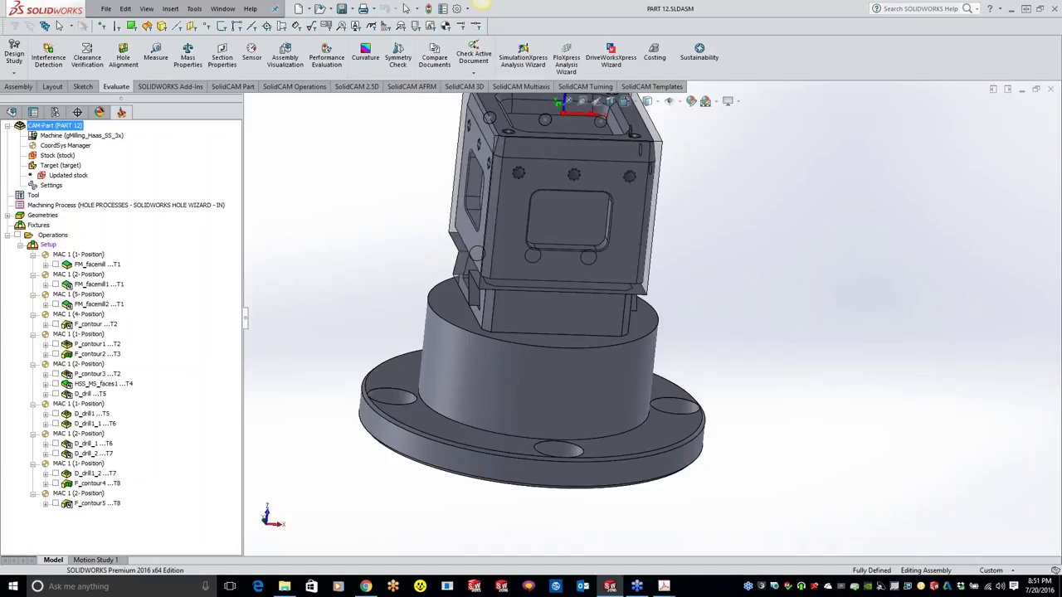
{"action": "middle_click_drag", "start_coordinate": [481, 265], "coordinate": [511, 326]}
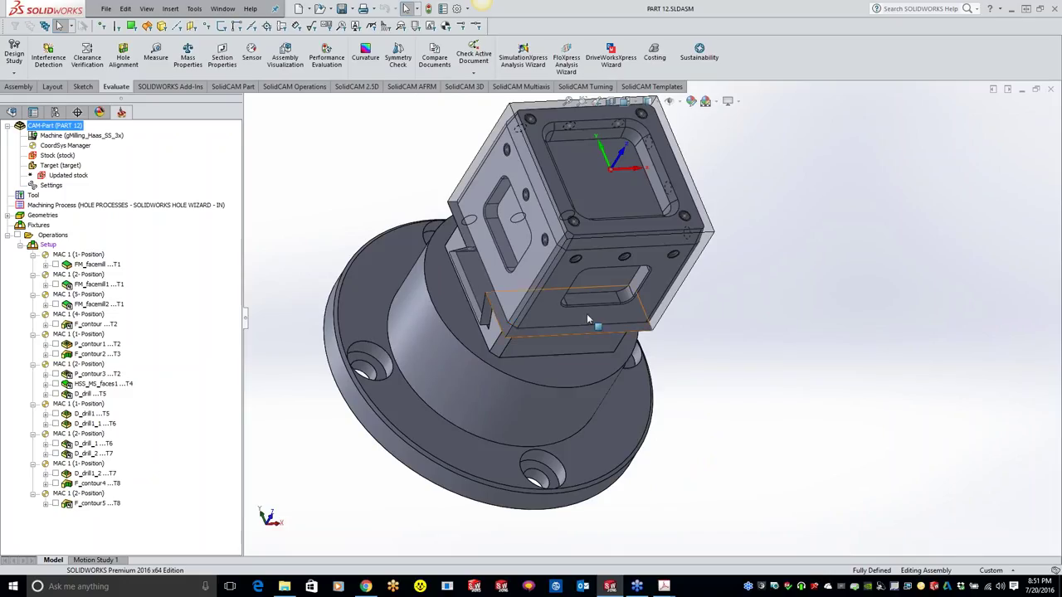
{"action": "scroll", "coordinate": [586, 314], "scroll_direction": "up", "scroll_amount": 3}
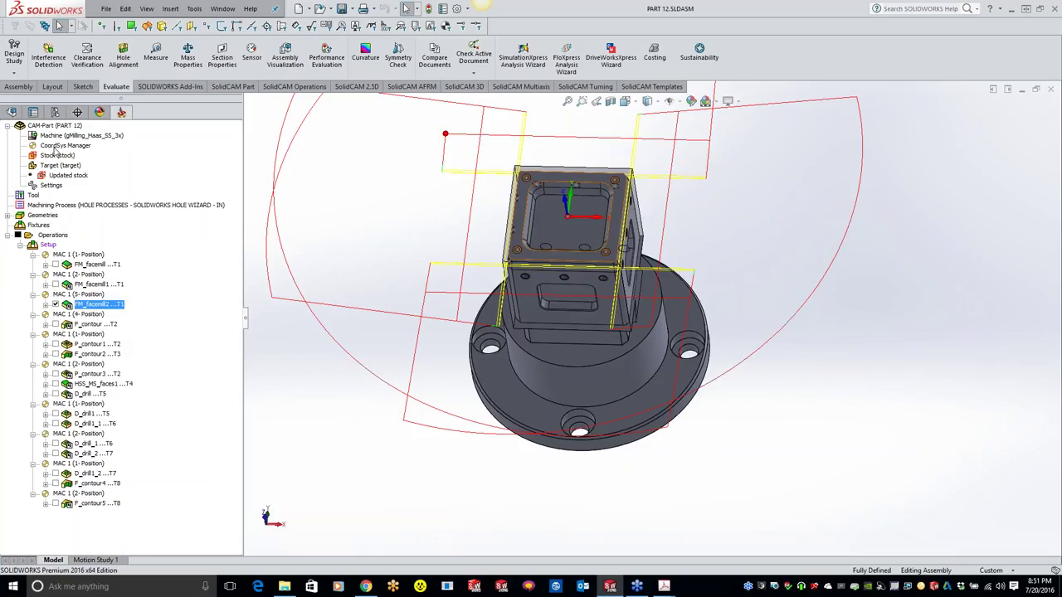
Examine where the MAC 1 positions sit and how their axes point on the PART 12 model in the CoordSys Manager.
{"action": "double_click", "coordinate": [58, 146]}
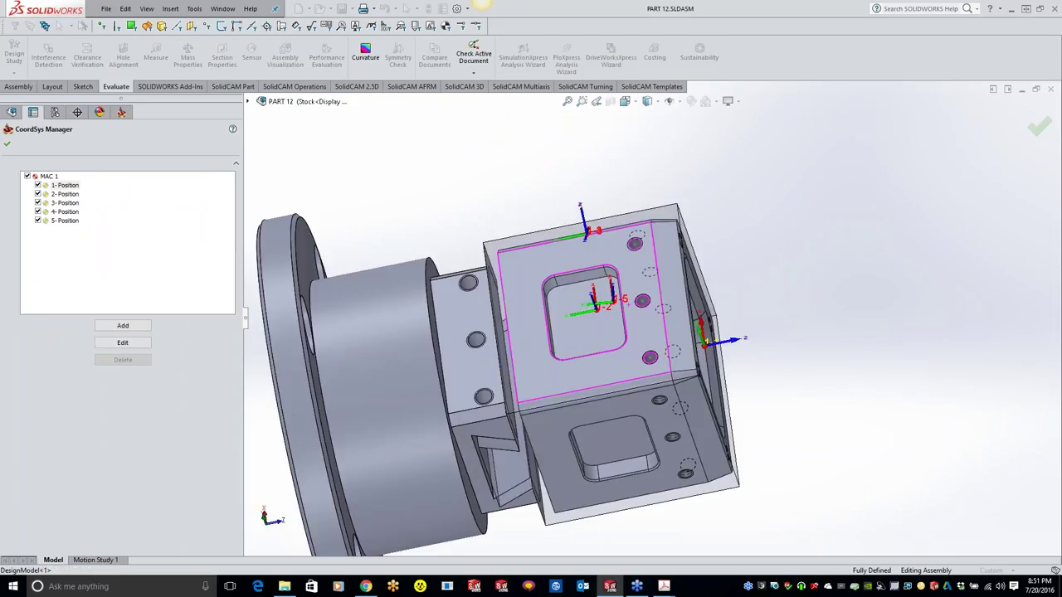
{"action": "middle_click_drag", "start_coordinate": [628, 305], "coordinate": [610, 165]}
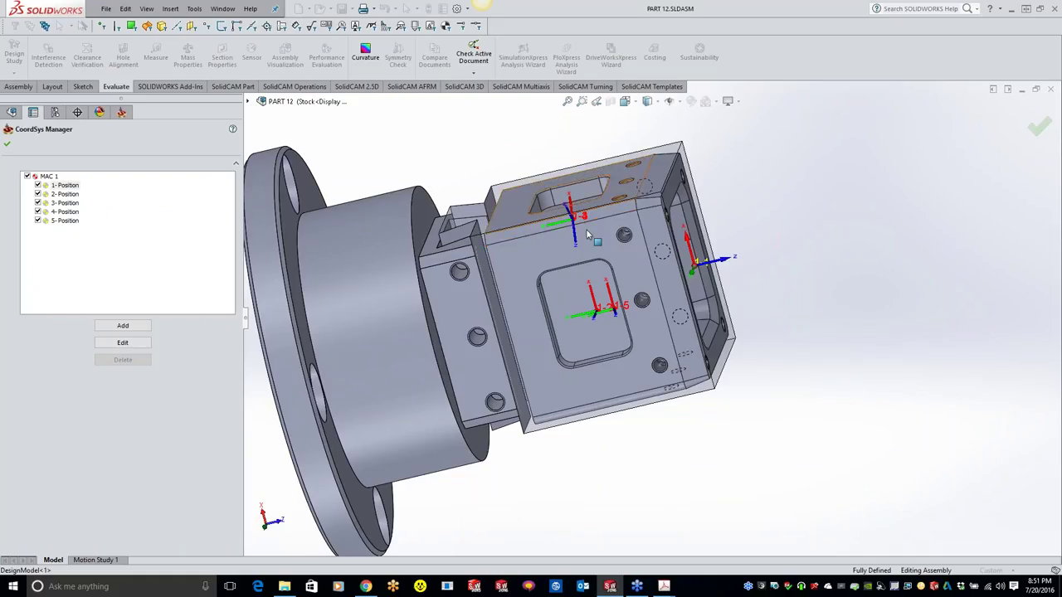
{"action": "middle_click_drag", "start_coordinate": [586, 234], "coordinate": [643, 240]}
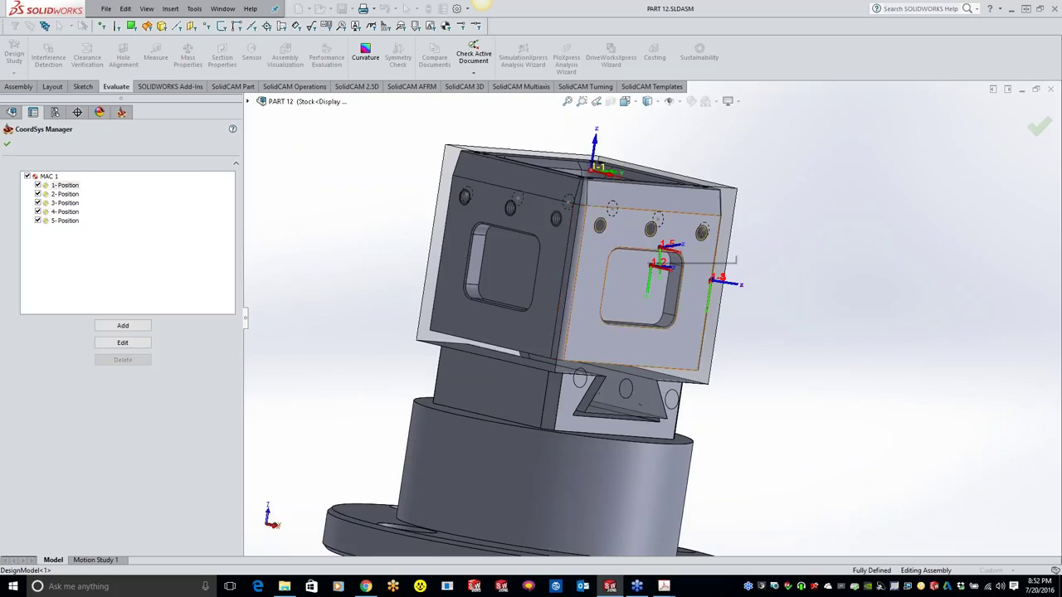
{"action": "middle_click_drag", "start_coordinate": [669, 249], "coordinate": [656, 282]}
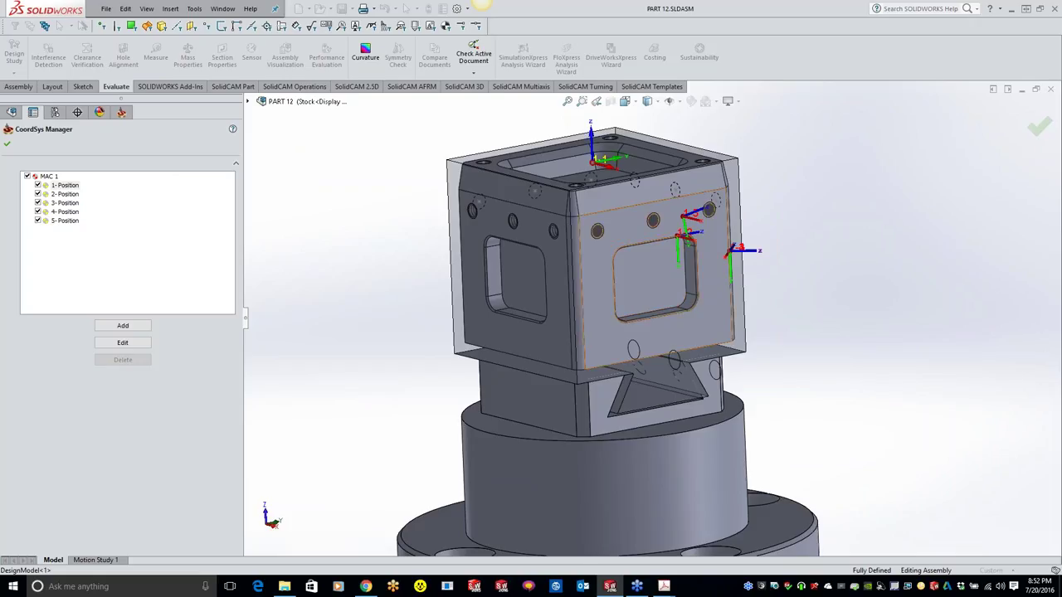
{"action": "scroll", "coordinate": [654, 321], "scroll_direction": "up", "scroll_amount": 3}
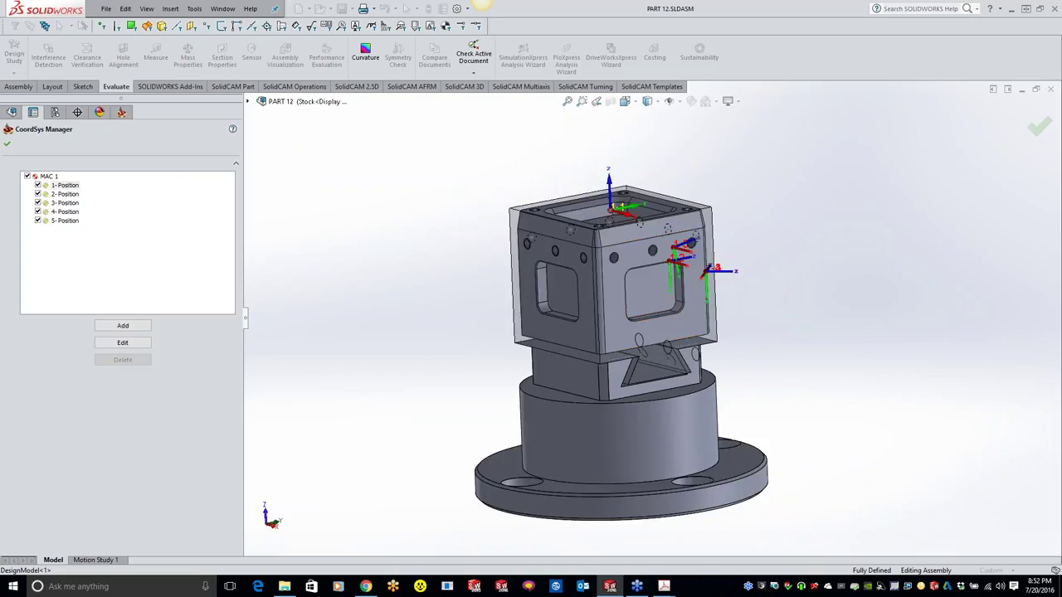
{"action": "scroll", "coordinate": [639, 332], "scroll_direction": "up", "scroll_amount": 3}
{"action": "mouse_move", "coordinate": [654, 321]}
{"action": "middle_mouse_down"}
{"action": "mouse_move", "coordinate": [614, 335]}
{"action": "mouse_move", "coordinate": [648, 340]}
{"action": "middle_mouse_up"}
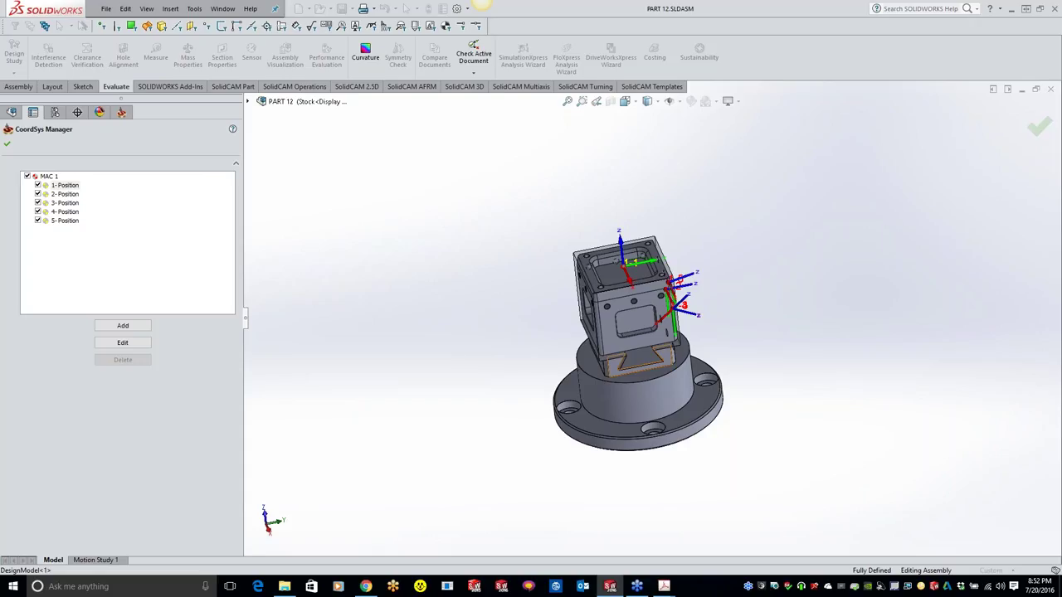
{"action": "middle_click_drag", "start_coordinate": [639, 360], "coordinate": [715, 509]}
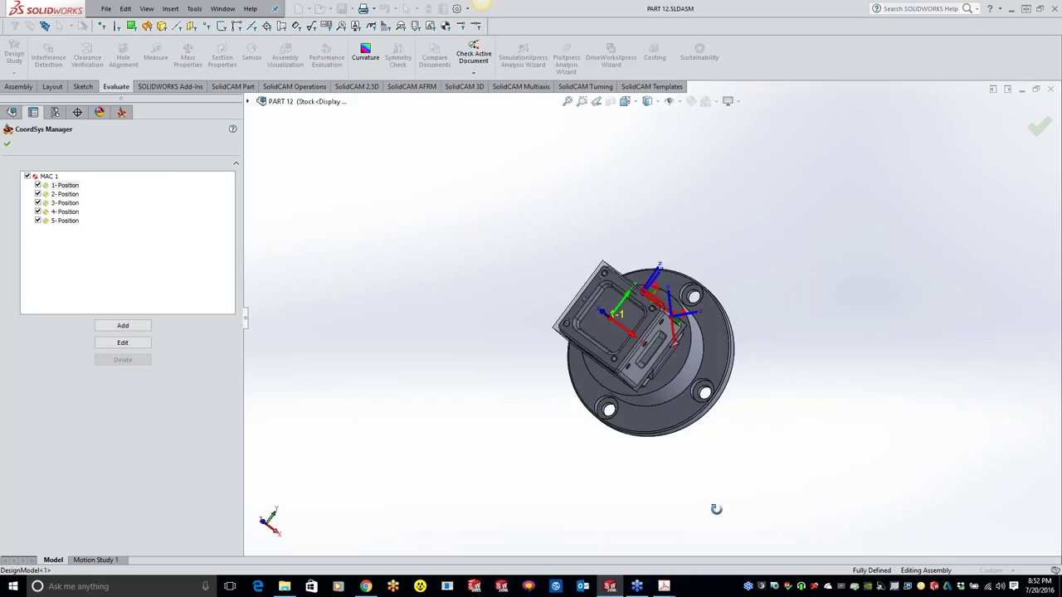
{"action": "middle_click_drag", "start_coordinate": [716, 509], "coordinate": [644, 330]}
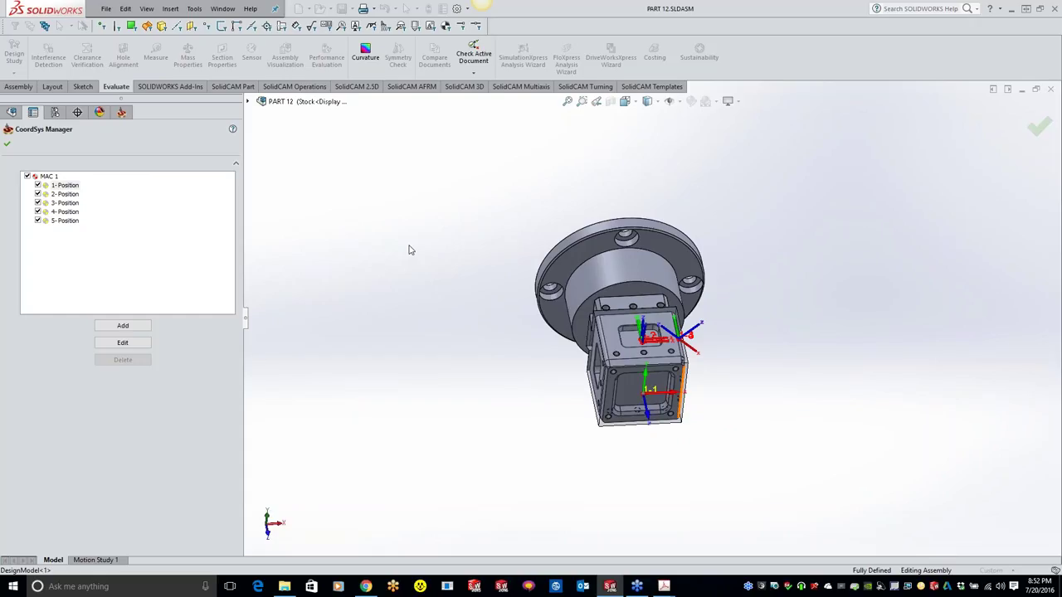
{"action": "key", "text": "Escape"}
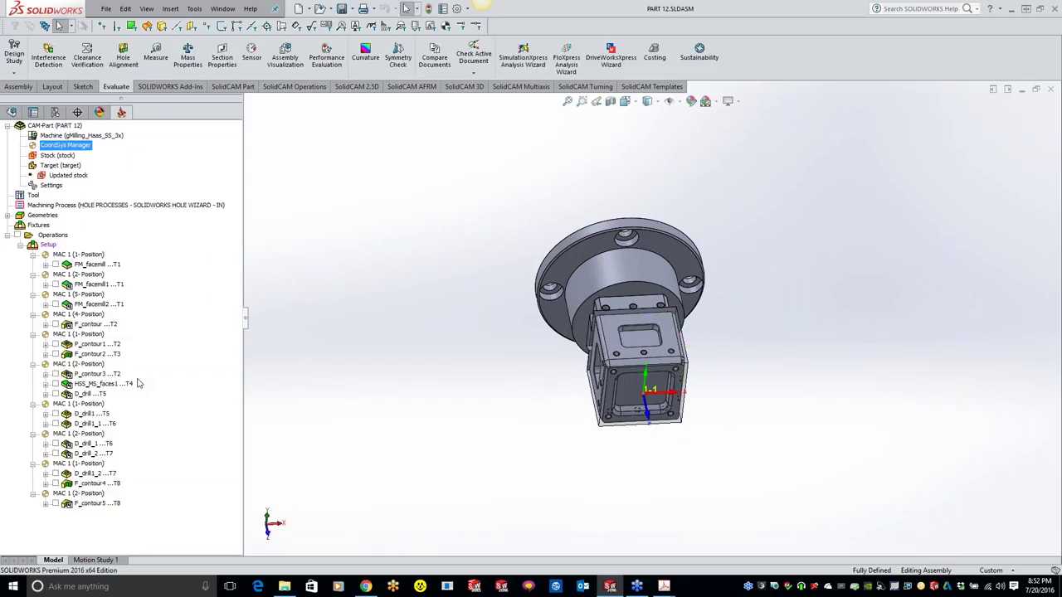
Close PART 12 and browse for another CAM-Part in the SW folder inside the public SolidCAM2016 documents on drive C.
{"action": "right_click", "coordinate": [77, 126]}
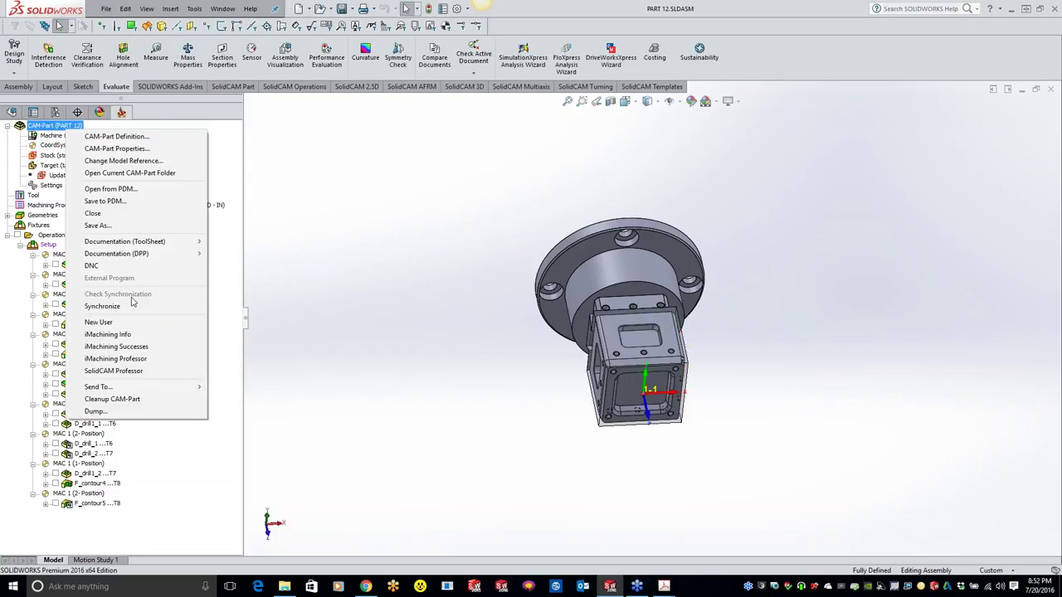
{"action": "left_click", "coordinate": [114, 214]}
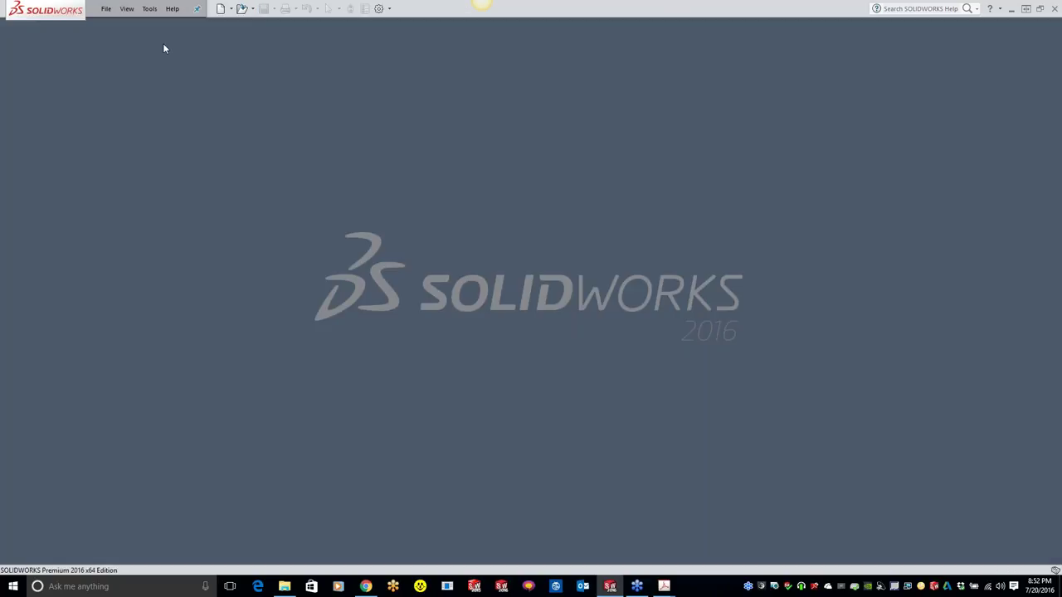
{"action": "left_click", "coordinate": [149, 8]}
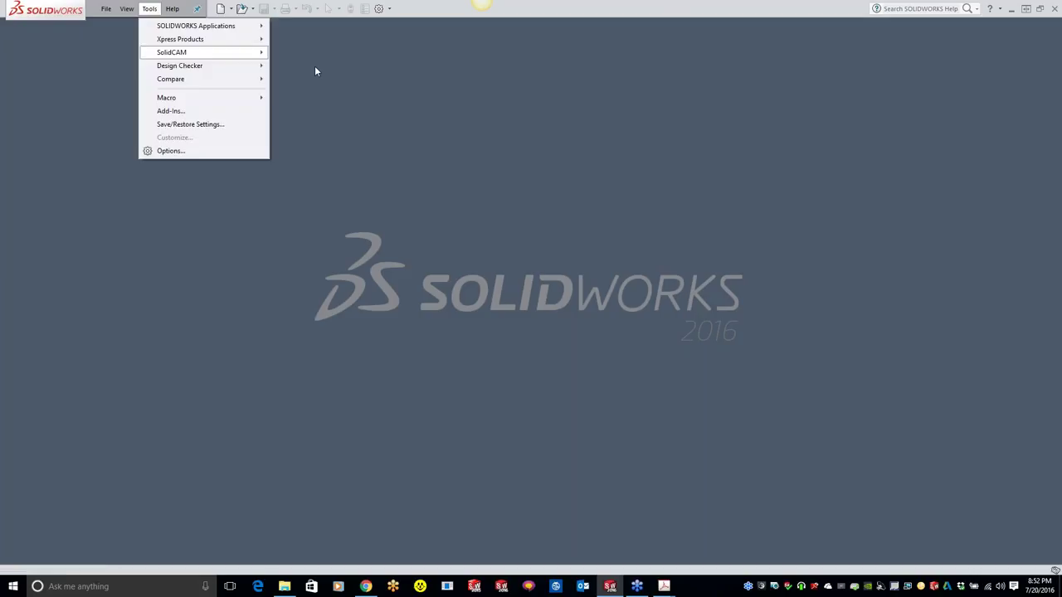
{"action": "left_click", "coordinate": [315, 66]}
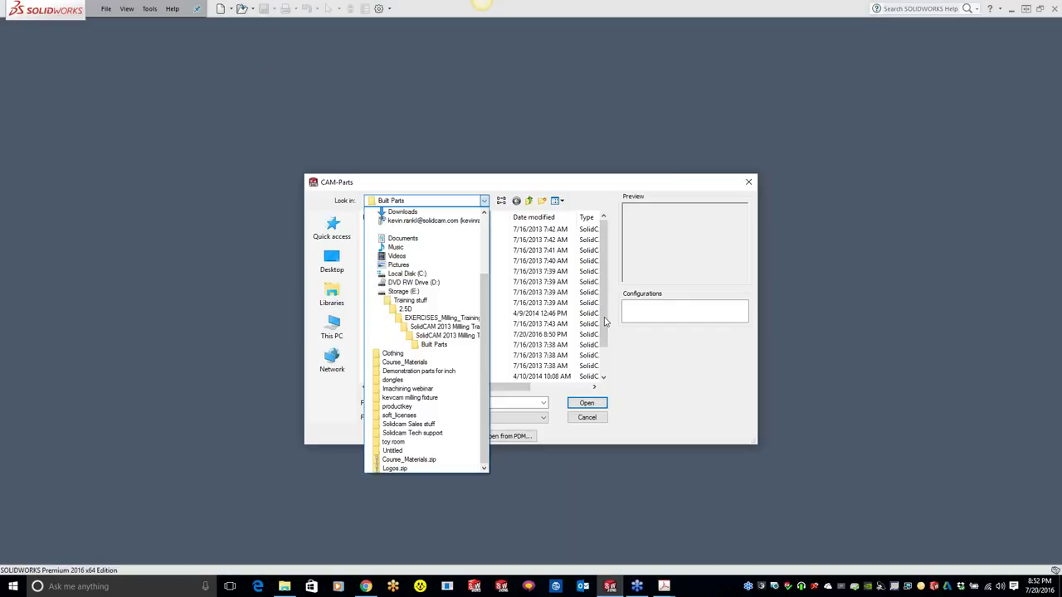
{"action": "left_click", "coordinate": [407, 273]}
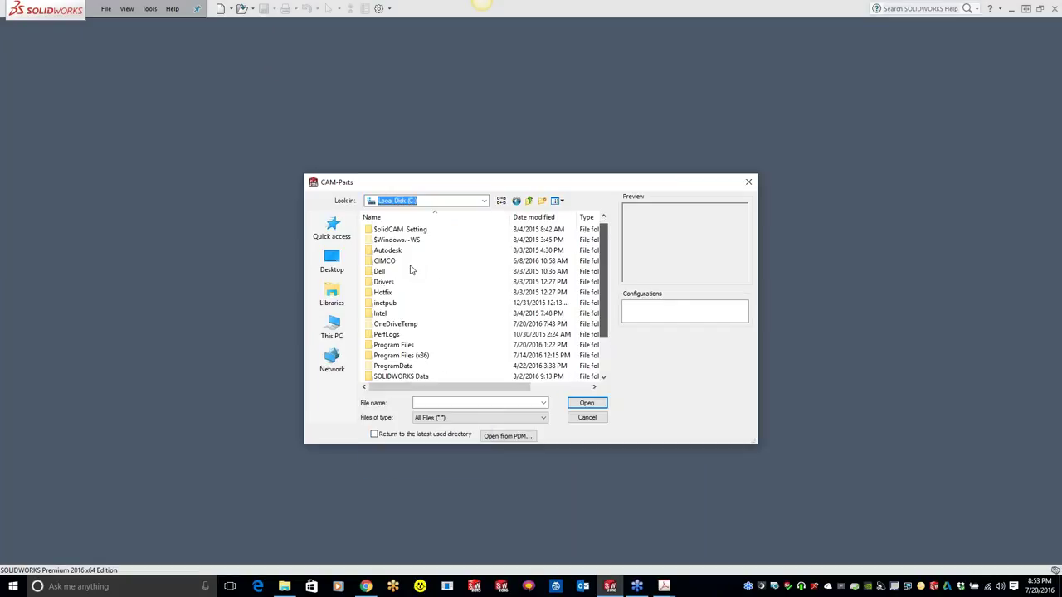
{"action": "scroll", "coordinate": [410, 269], "scroll_direction": "down", "scroll_amount": 2}
{"action": "double_click", "coordinate": [387, 344]}
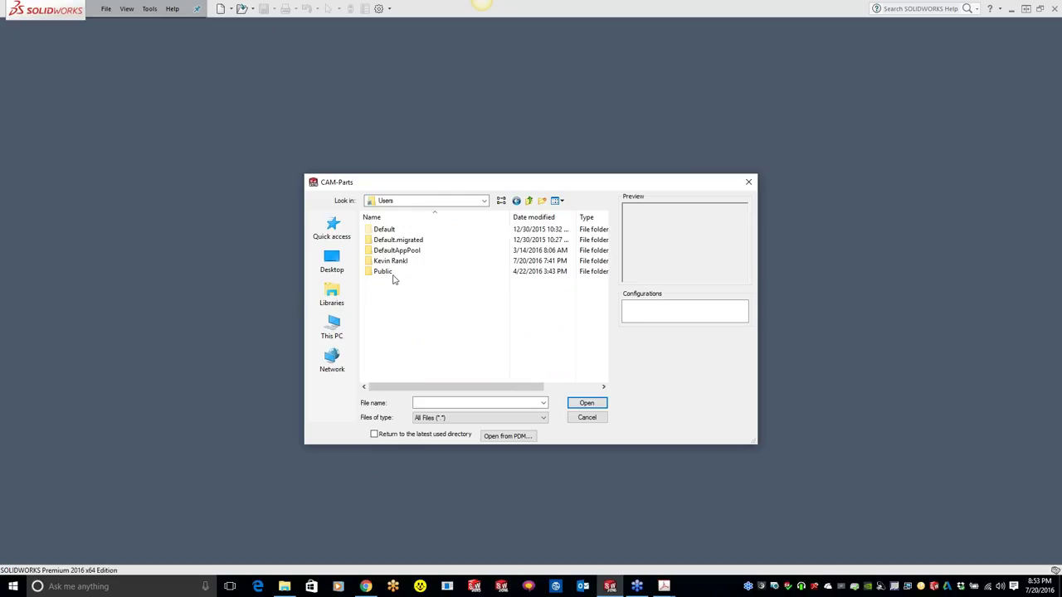
{"action": "double_click", "coordinate": [386, 272]}
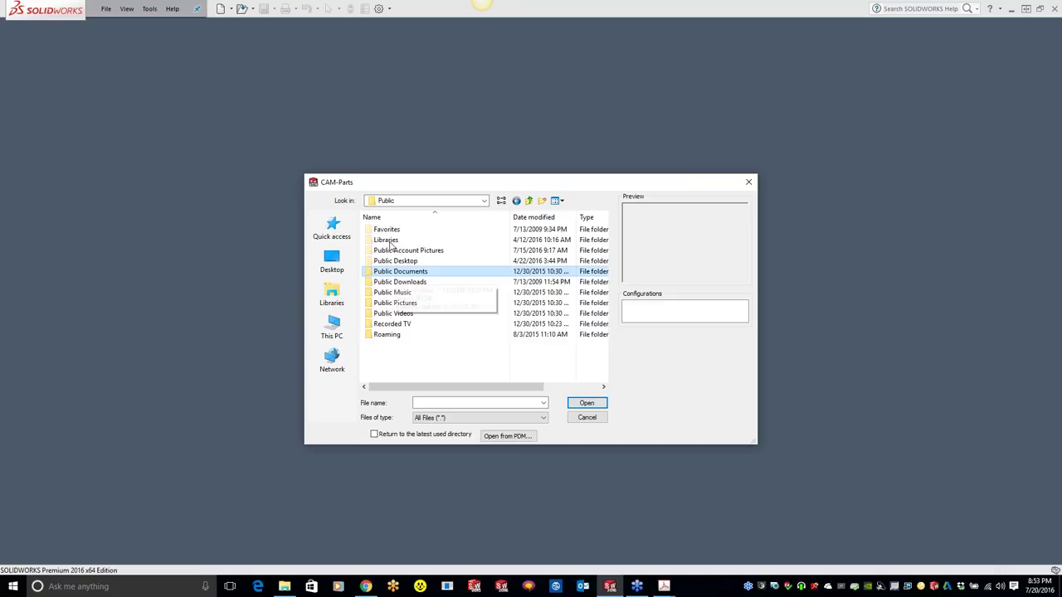
{"action": "double_click", "coordinate": [390, 243]}
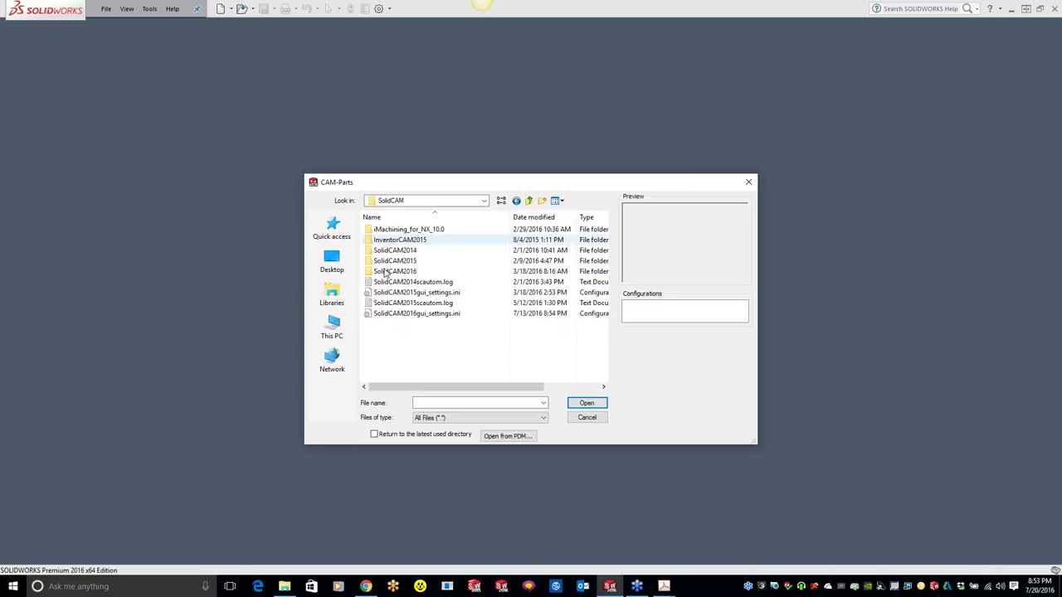
{"action": "double_click", "coordinate": [385, 272]}
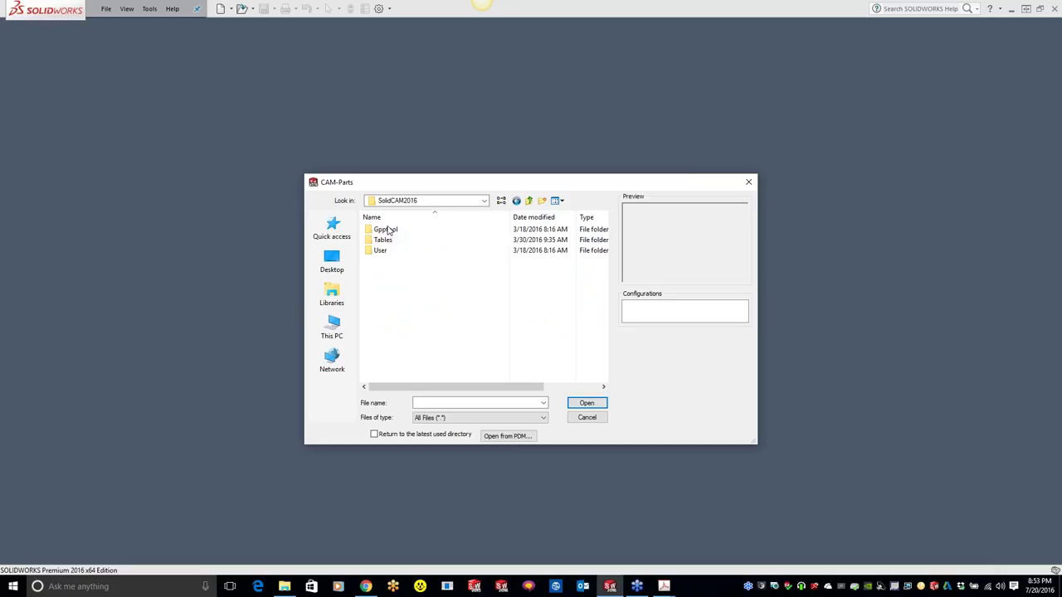
{"action": "double_click", "coordinate": [388, 229]}
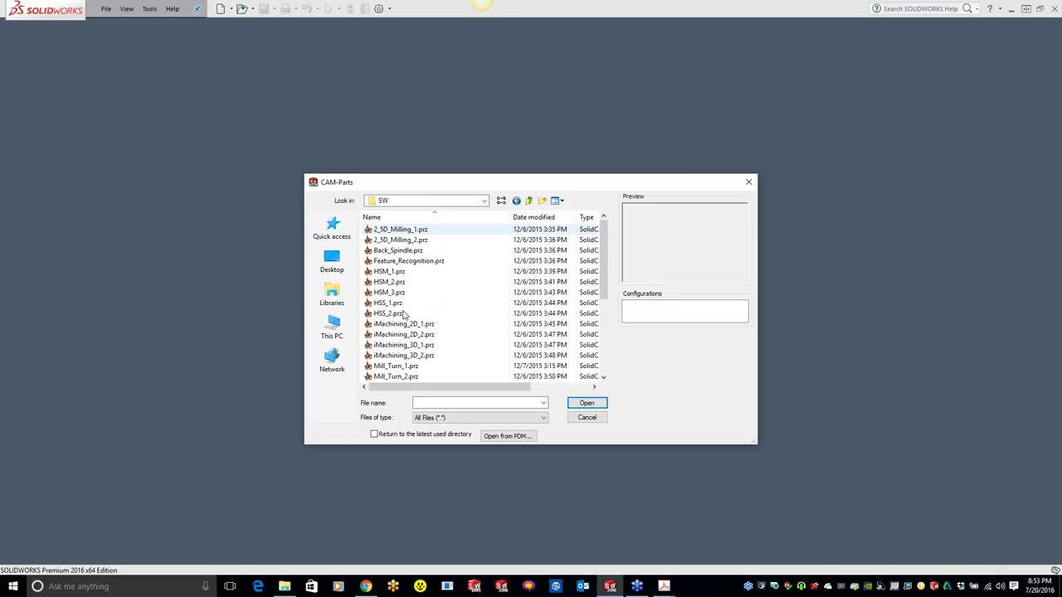
Open the CAM-Part Mill_Turn_1 from the SW folder.
{"action": "scroll", "coordinate": [404, 315], "scroll_direction": "down", "scroll_amount": 2}
{"action": "left_click", "coordinate": [389, 312]}
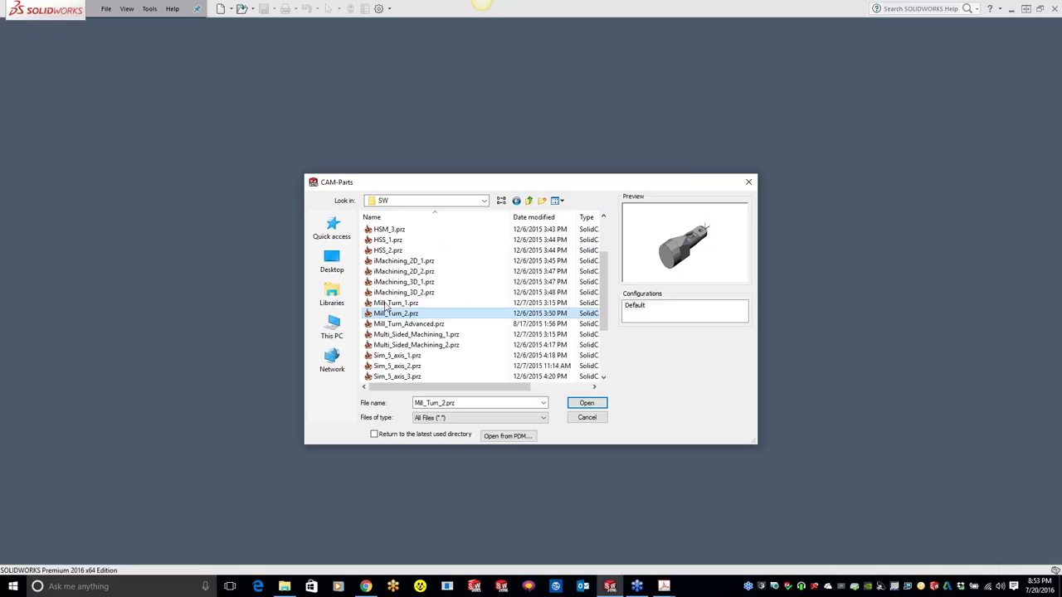
{"action": "left_click", "coordinate": [387, 304]}
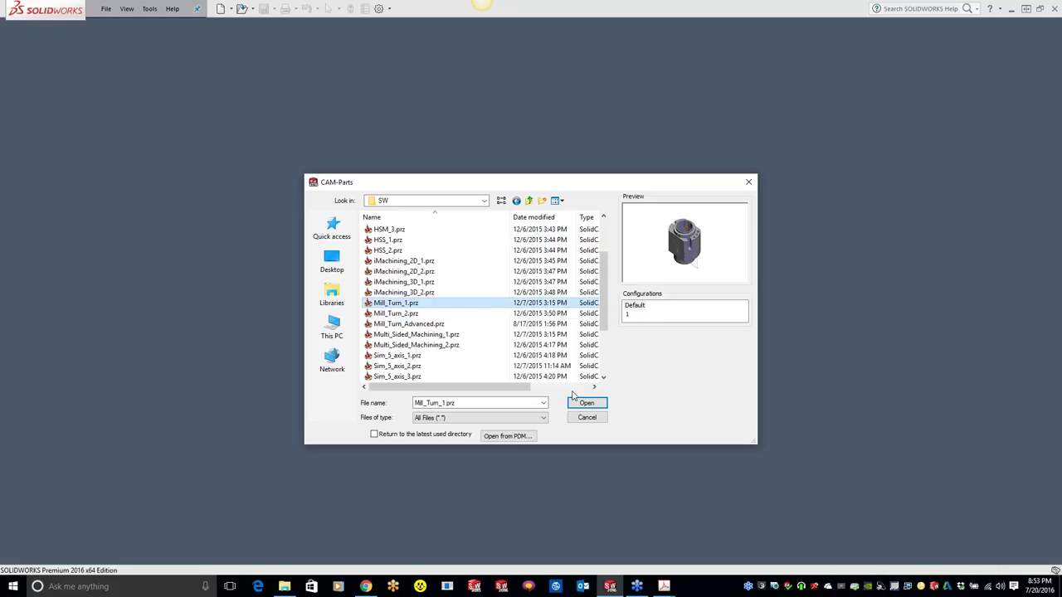
{"action": "left_click", "coordinate": [584, 402]}
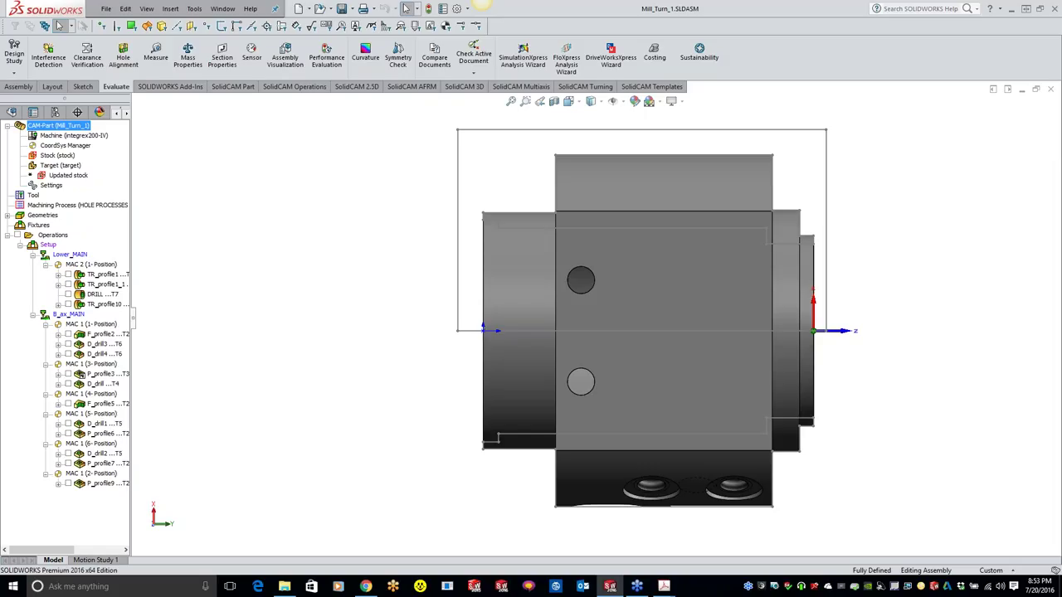
Try to define coordinate system MAC 3 from the round end face, with its origin at the center of the revolution face.
{"action": "scroll", "coordinate": [595, 319], "scroll_direction": "up", "scroll_amount": 3}
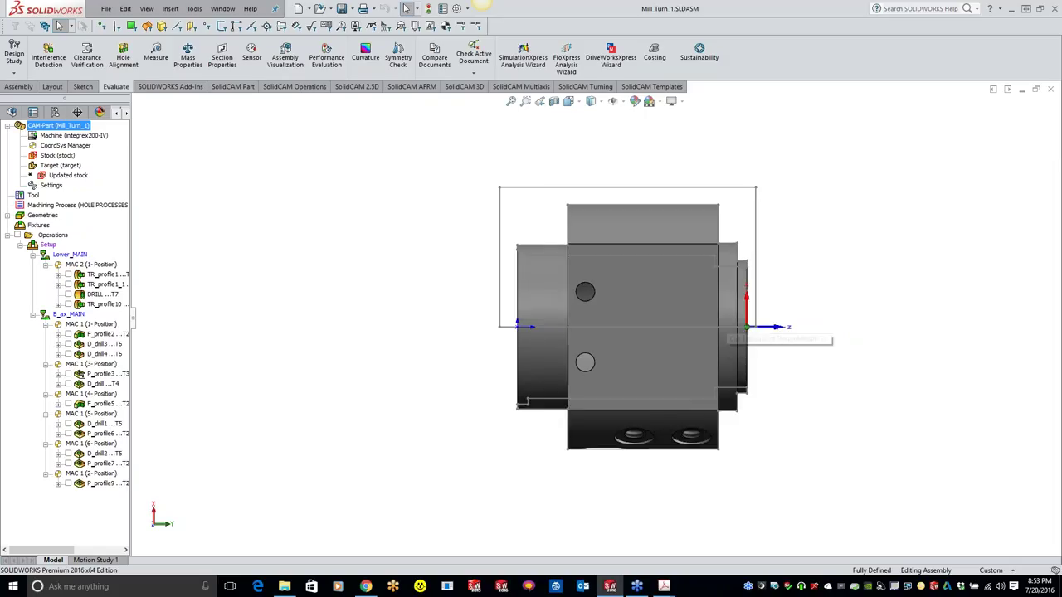
{"action": "middle_click_drag", "start_coordinate": [831, 320], "coordinate": [800, 294]}
{"action": "scroll", "coordinate": [800, 294], "scroll_direction": "down", "scroll_amount": 1}
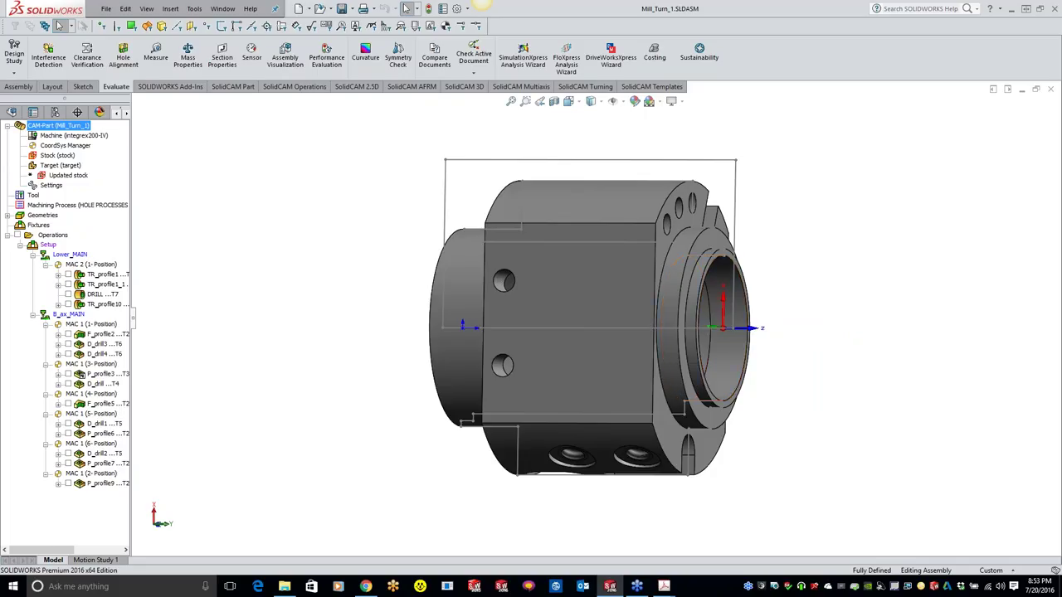
{"action": "middle_click_drag", "start_coordinate": [722, 327], "coordinate": [673, 368]}
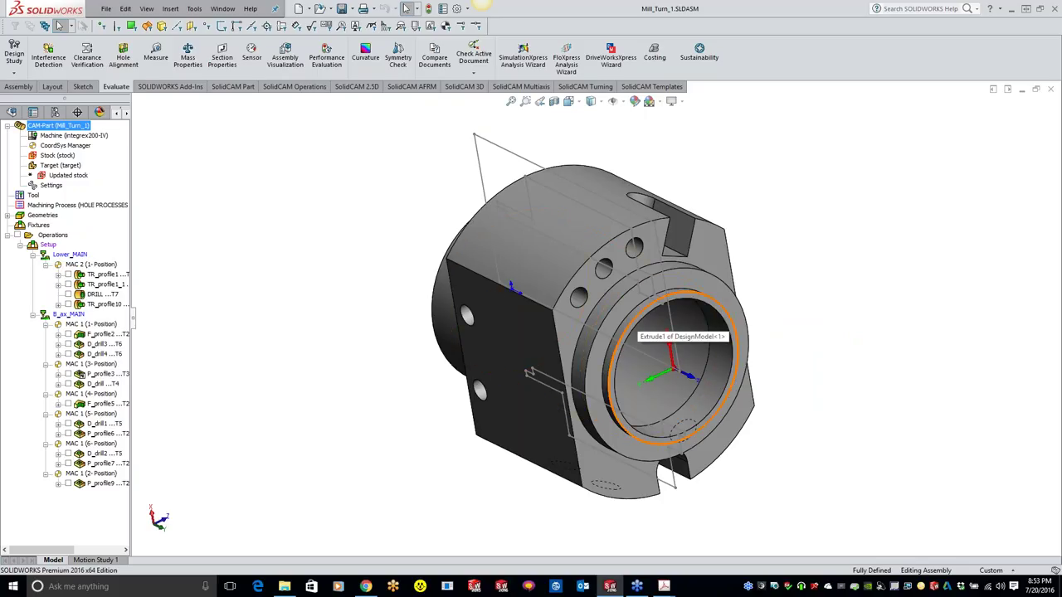
{"action": "right_click", "coordinate": [79, 126]}
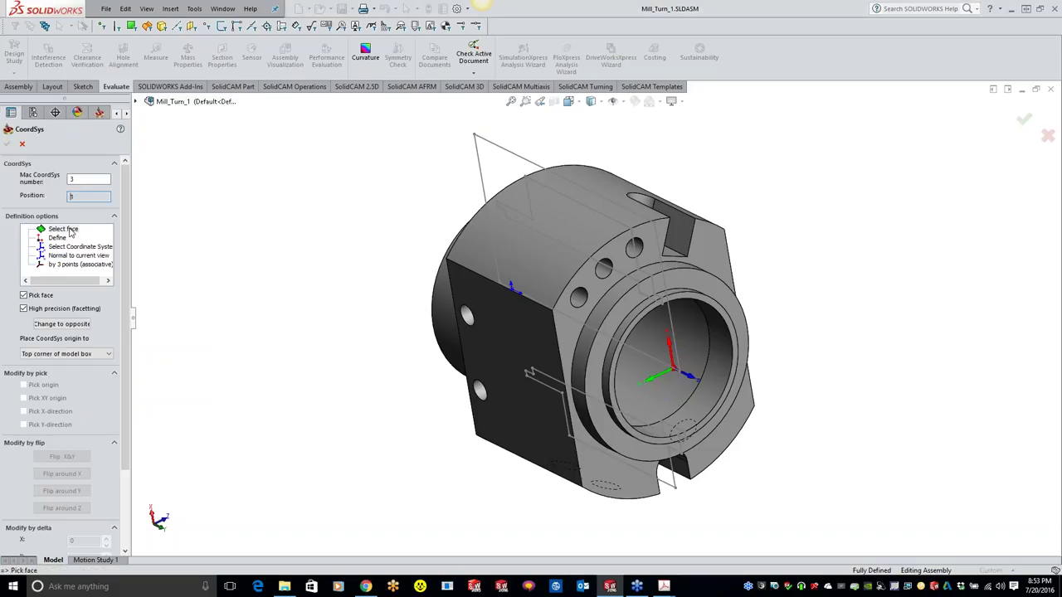
{"action": "left_click", "coordinate": [71, 233]}
{"action": "left_click", "coordinate": [69, 381]}
{"action": "left_click", "coordinate": [593, 382]}
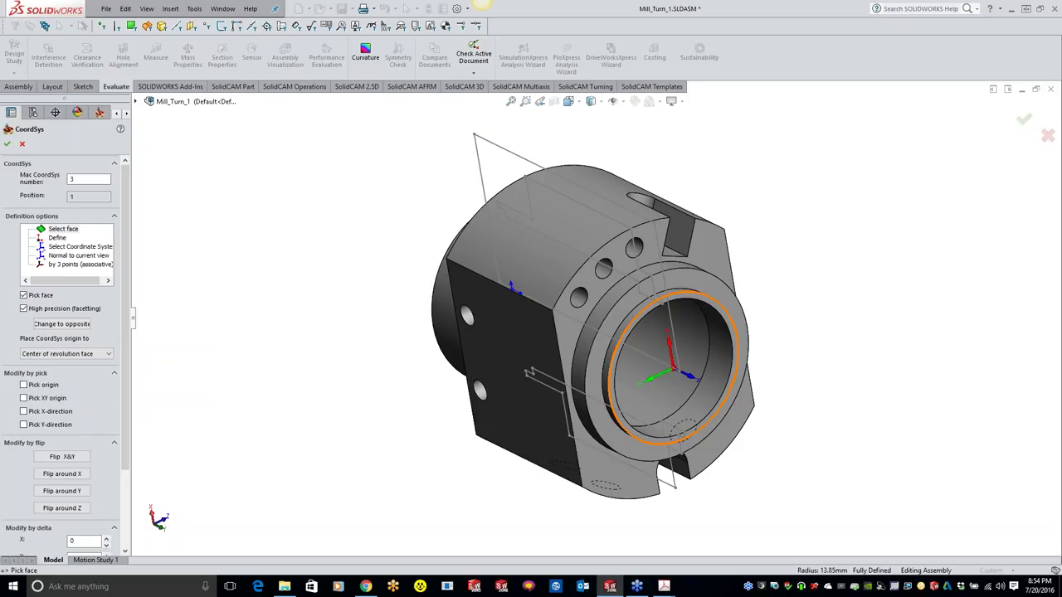
{"action": "left_click", "coordinate": [611, 369]}
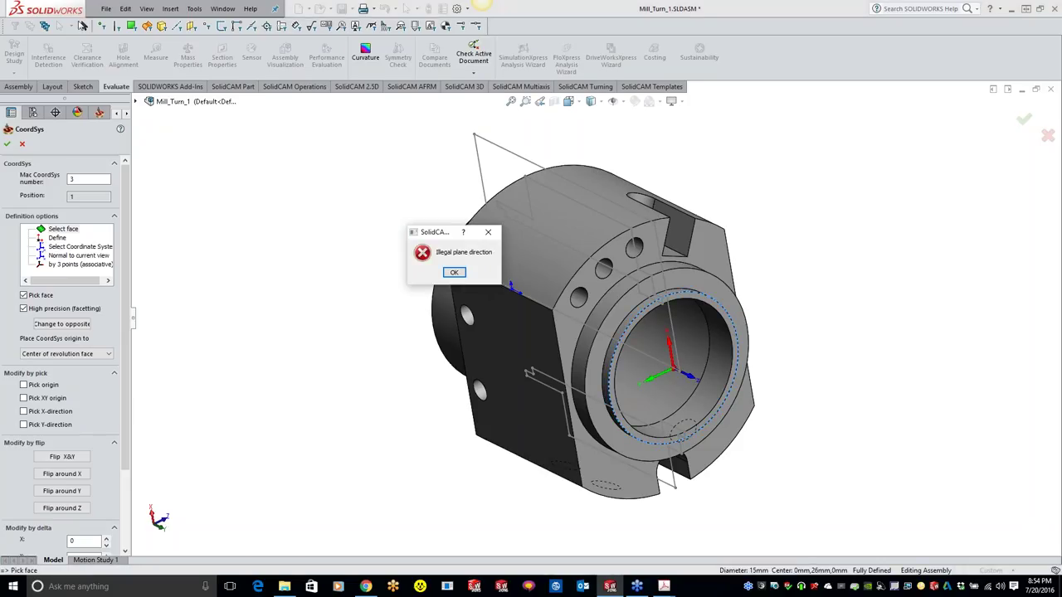
{"action": "key", "text": "Return"}
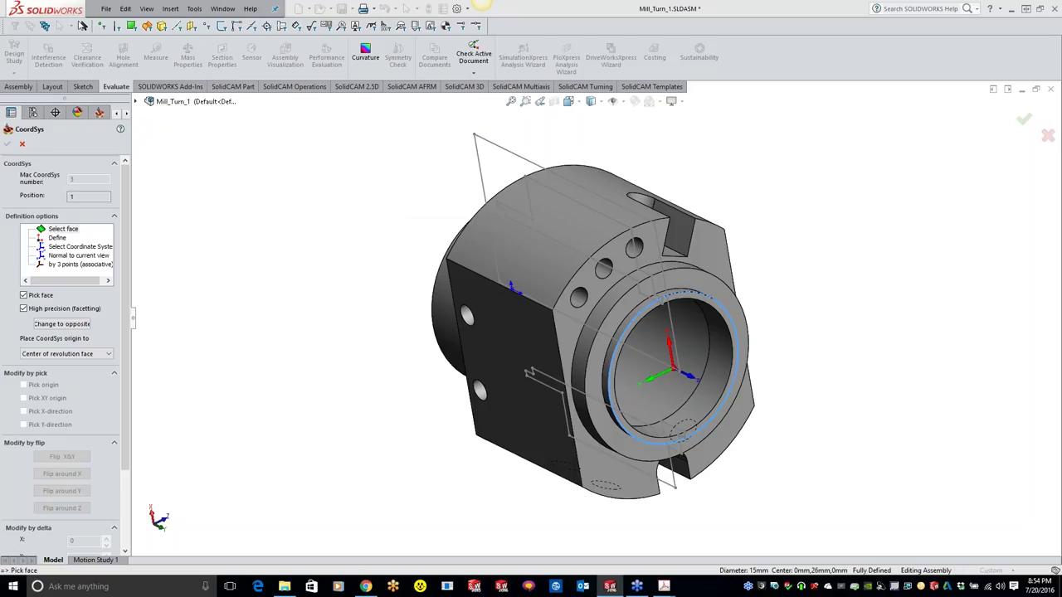
{"action": "key", "text": "Escape"}
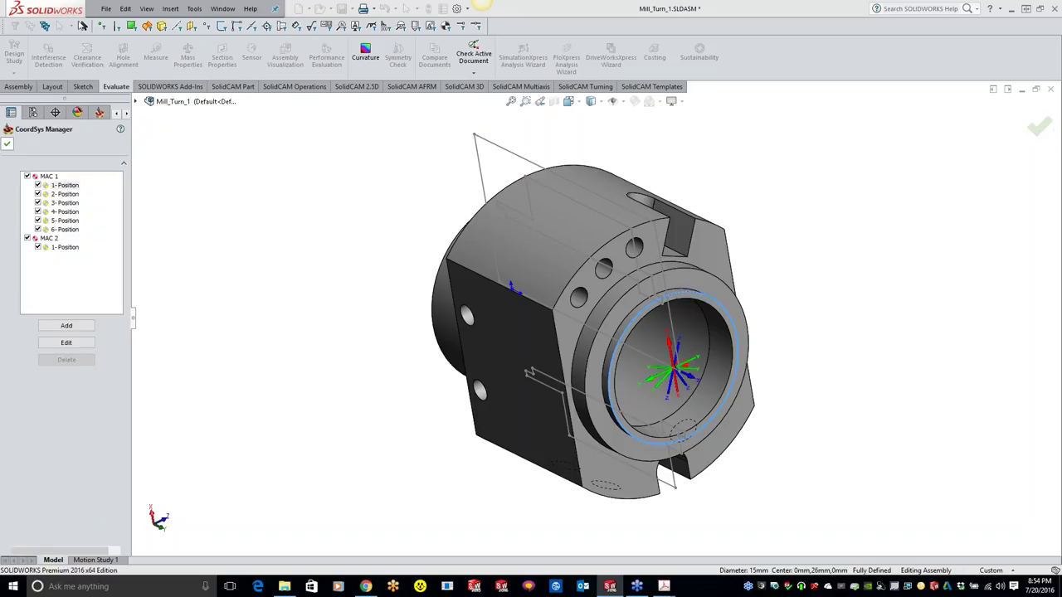
{"action": "key", "text": "Escape"}
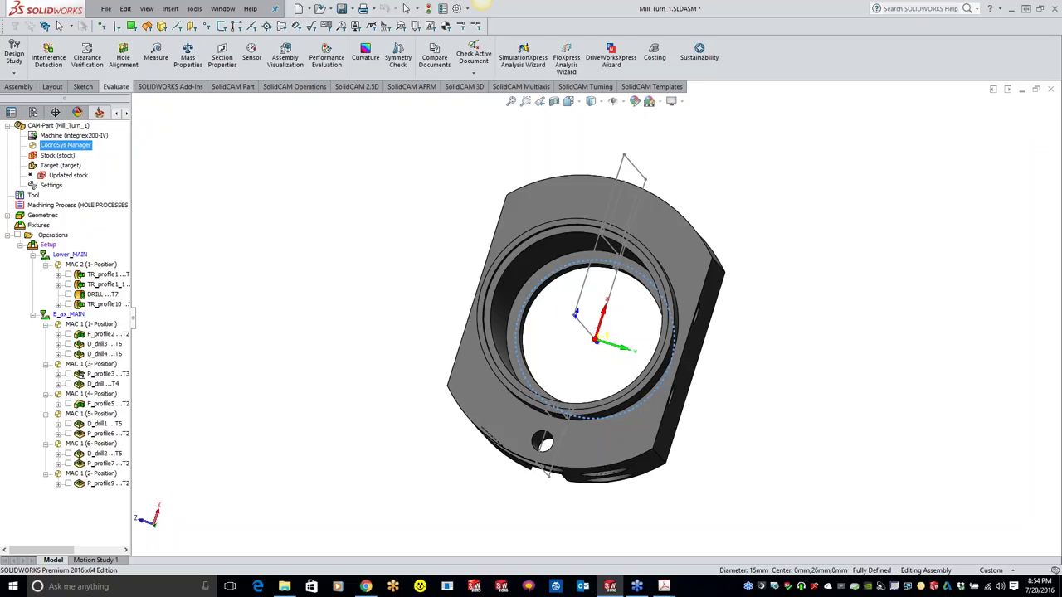
Check individual MAC 1 positions against the model's flat side face in the CoordSys Manager and review the level data of position 1.
{"action": "middle_click_drag", "start_coordinate": [663, 332], "coordinate": [564, 349]}
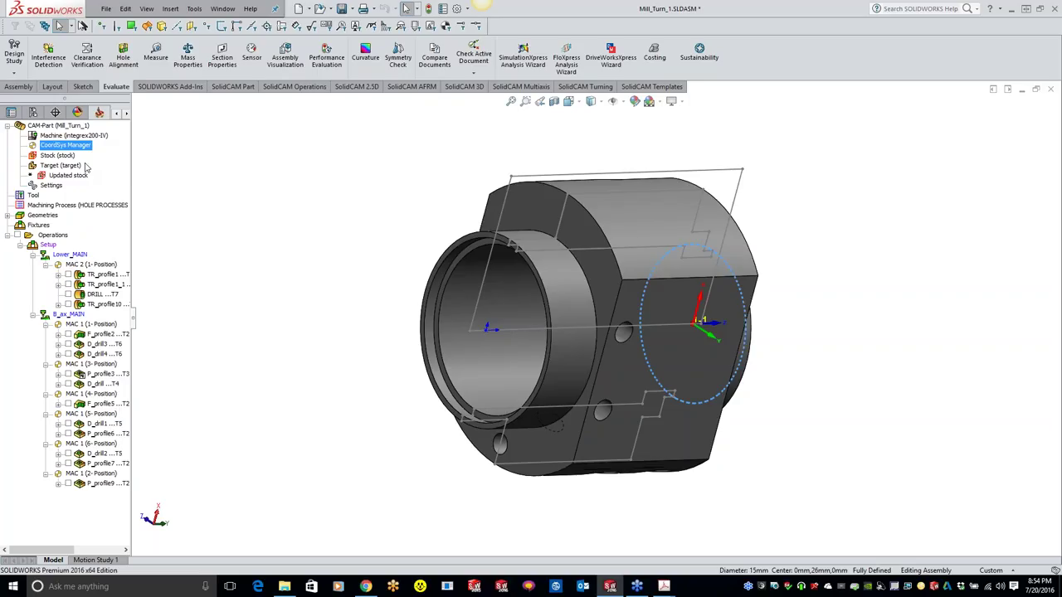
{"action": "middle_click_drag", "start_coordinate": [540, 332], "coordinate": [421, 286]}
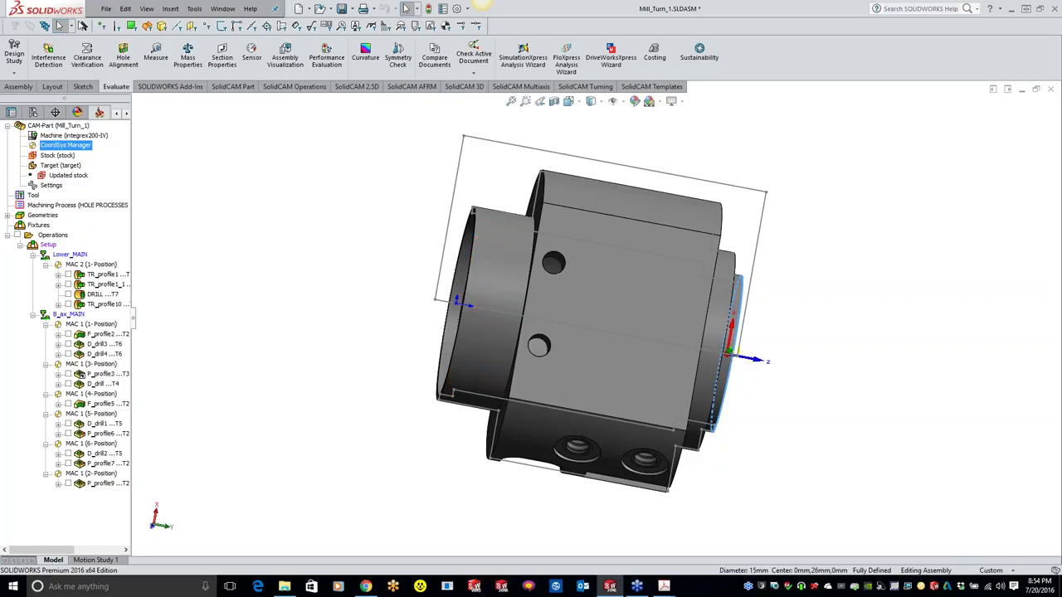
{"action": "mouse_move", "coordinate": [547, 332]}
{"action": "middle_mouse_down"}
{"action": "mouse_move", "coordinate": [600, 322]}
{"action": "mouse_move", "coordinate": [557, 323]}
{"action": "middle_mouse_up"}
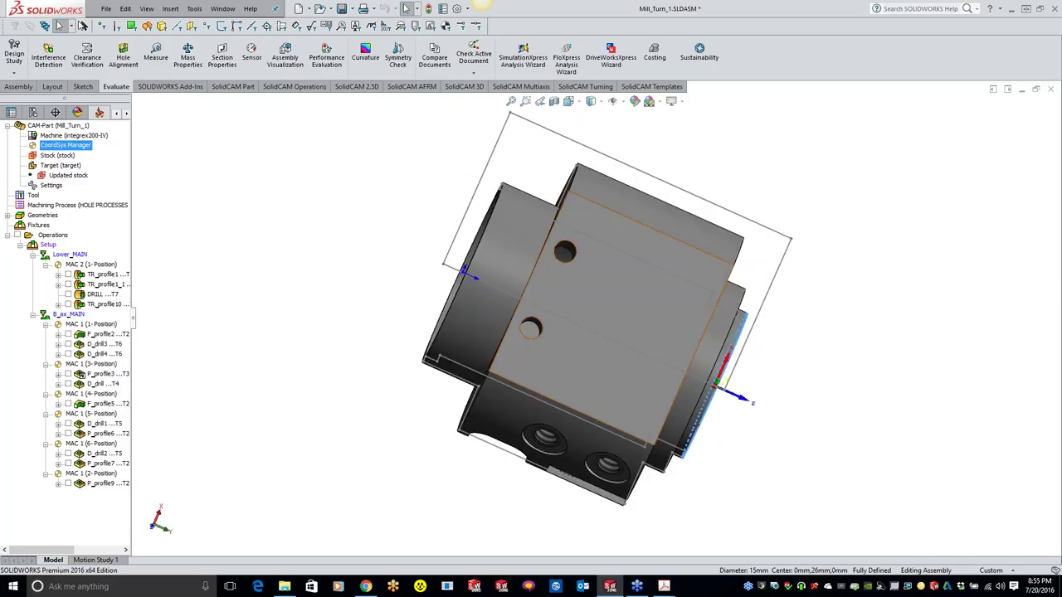
{"action": "left_click", "coordinate": [598, 288]}
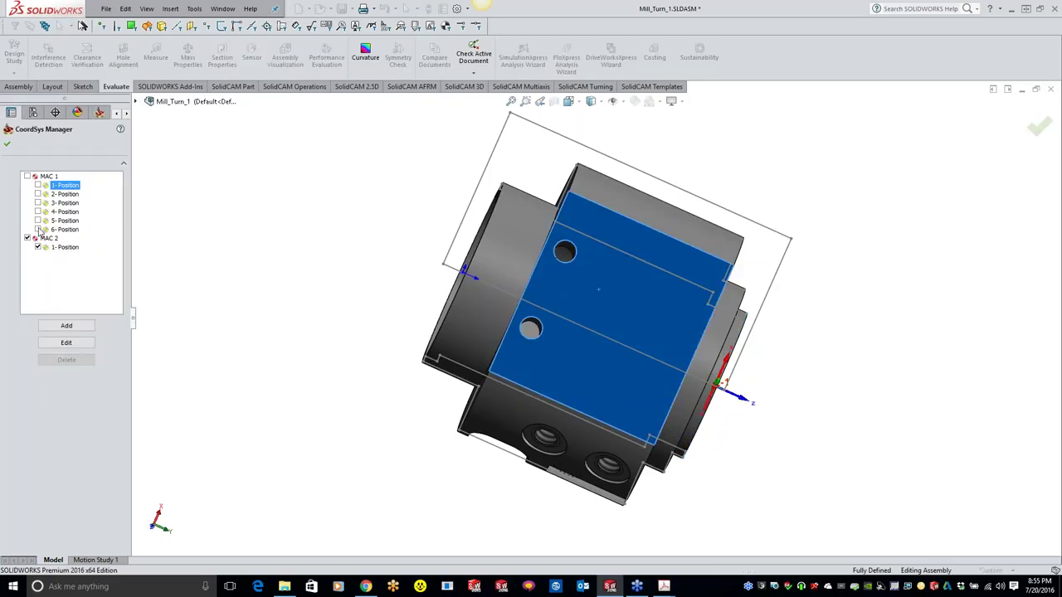
{"action": "left_click", "coordinate": [37, 229]}
{"action": "left_click", "coordinate": [37, 229]}
{"action": "mouse_move", "coordinate": [40, 193]}
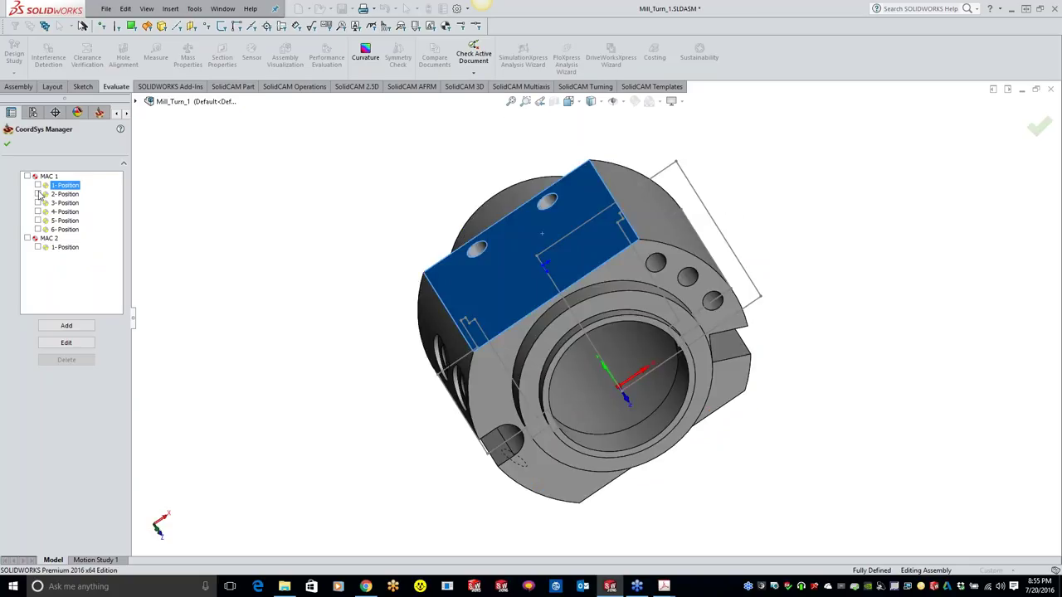
{"action": "left_click", "coordinate": [38, 194]}
{"action": "double_click", "coordinate": [65, 185]}
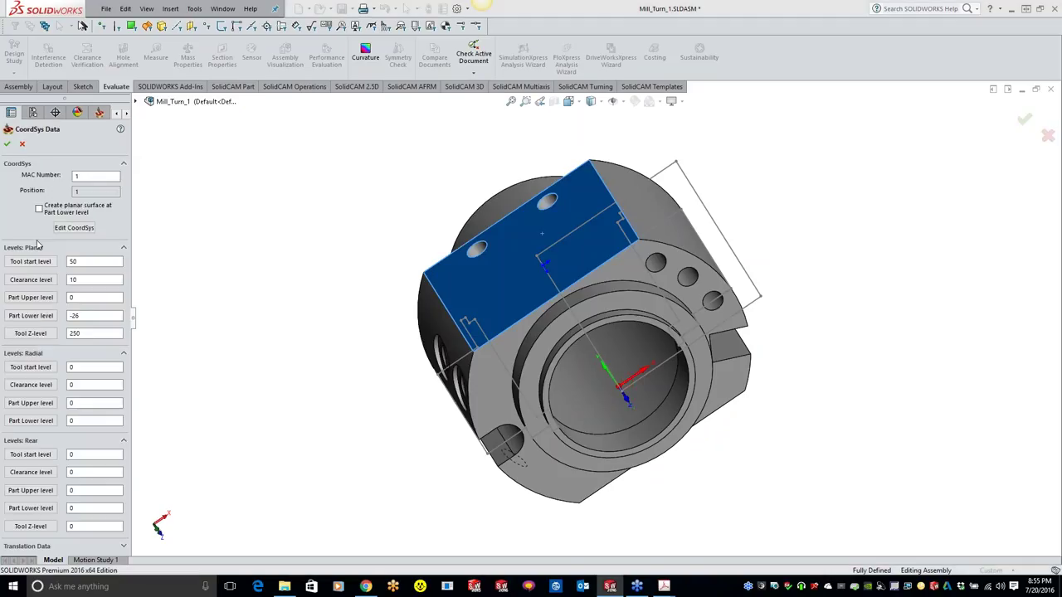
{"action": "key", "text": "Escape"}
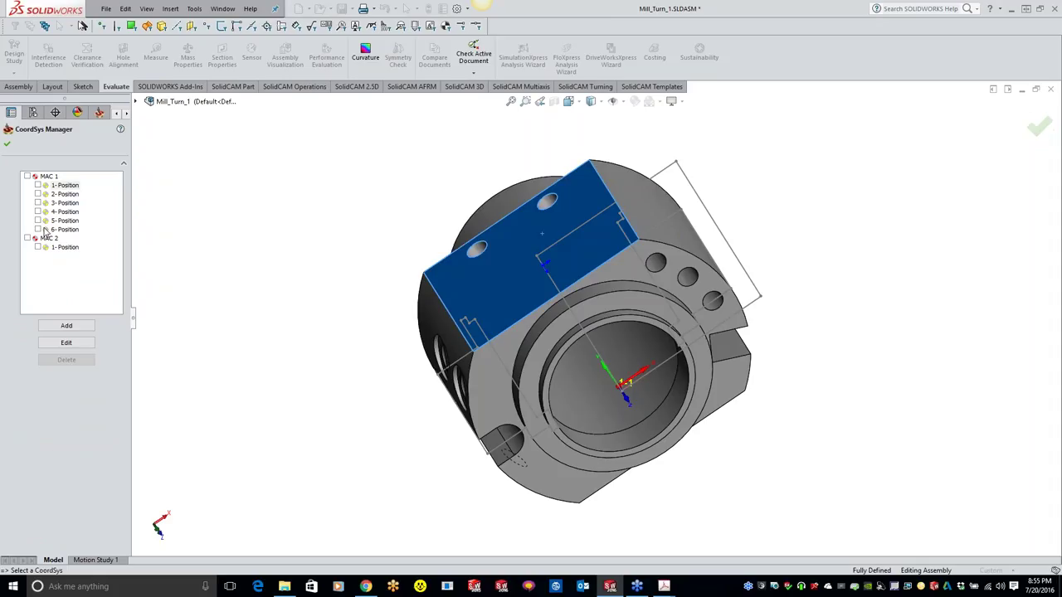
Display MAC 2 in the CoordSys Manager, close the manager and examine the axes from both ends of the model.
{"action": "left_click", "coordinate": [27, 238]}
{"action": "middle_click_drag", "start_coordinate": [542, 265], "coordinate": [547, 332]}
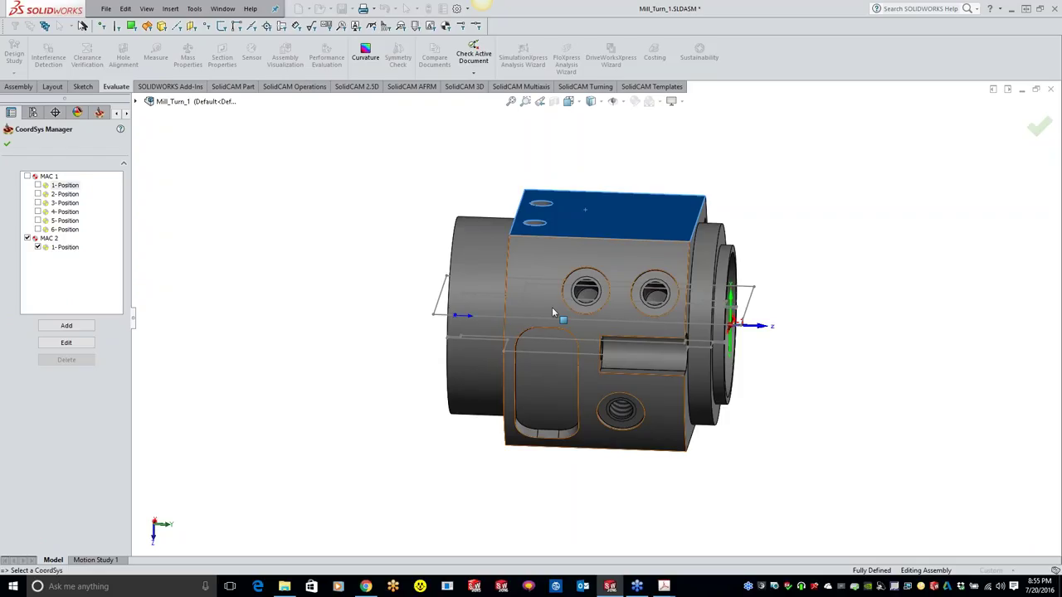
{"action": "left_click", "coordinate": [7, 143]}
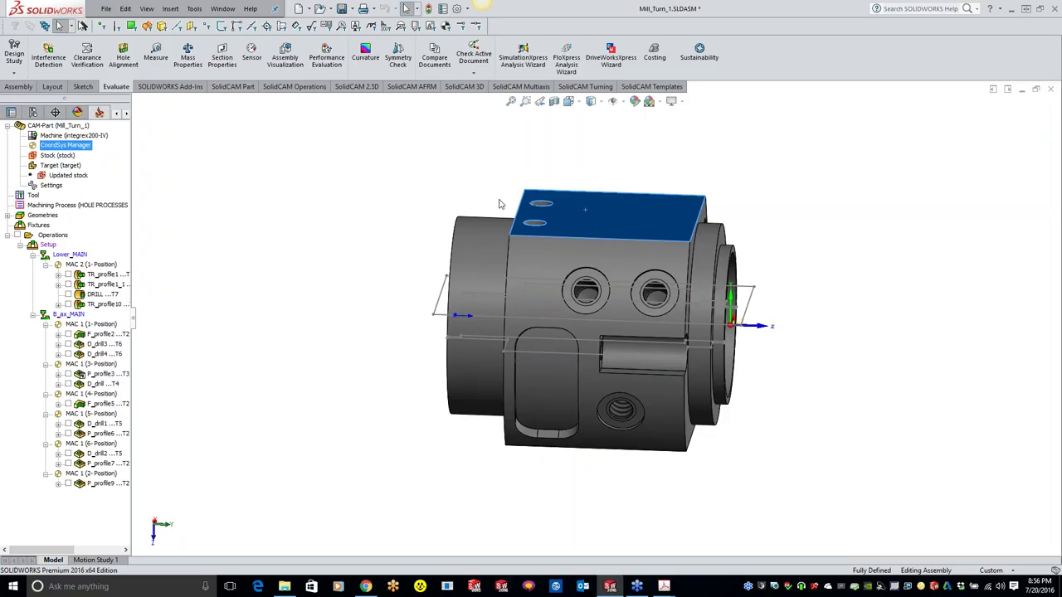
{"action": "middle_click_drag", "start_coordinate": [499, 203], "coordinate": [702, 321]}
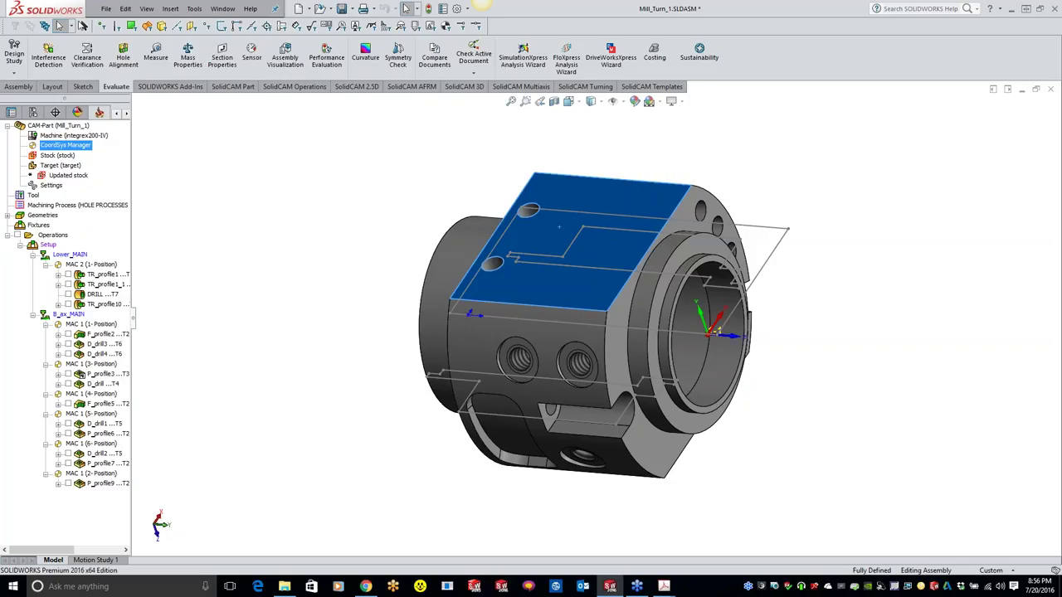
{"action": "middle_click_drag", "start_coordinate": [559, 226], "coordinate": [779, 227]}
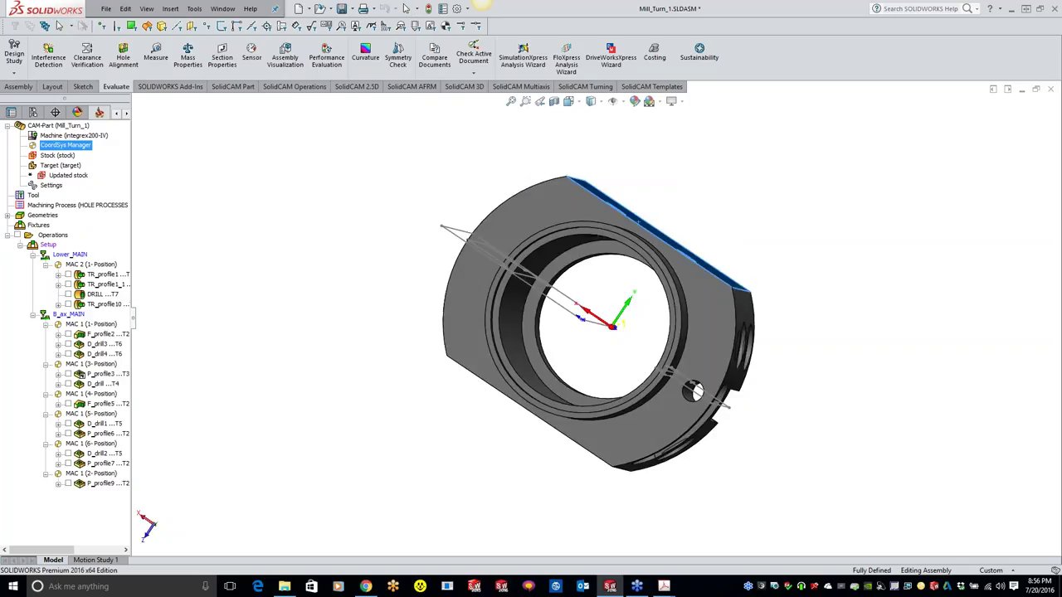
{"action": "middle_click_drag", "start_coordinate": [639, 222], "coordinate": [551, 236]}
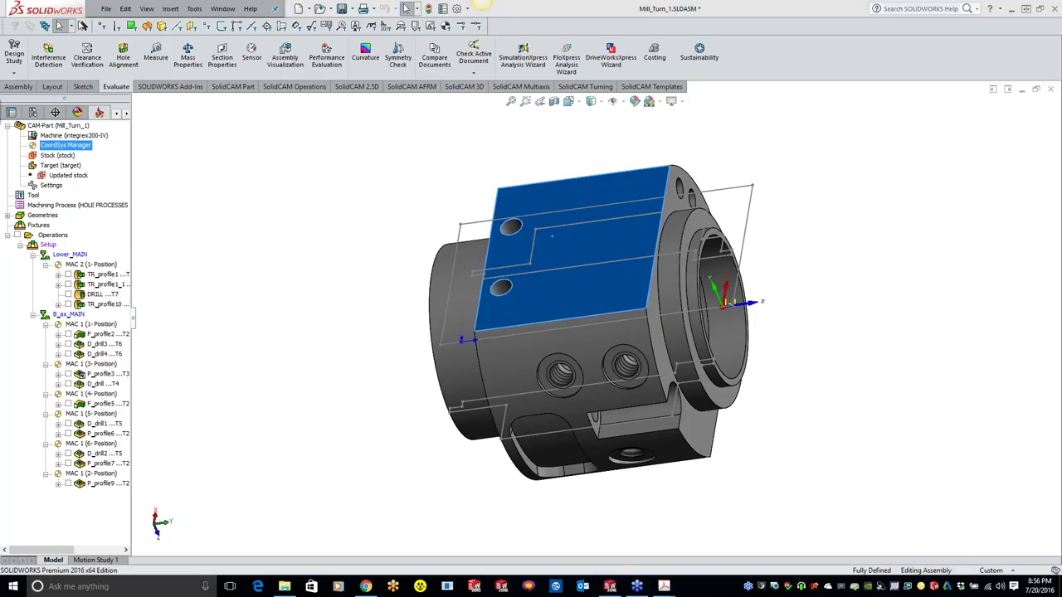
Switch to the SolidCAM Tell-a-Friend Program PDF in Acrobat and on to the SolidCAM University YouTube channel in Chrome.
{"action": "key", "text": "alt+Tab"}
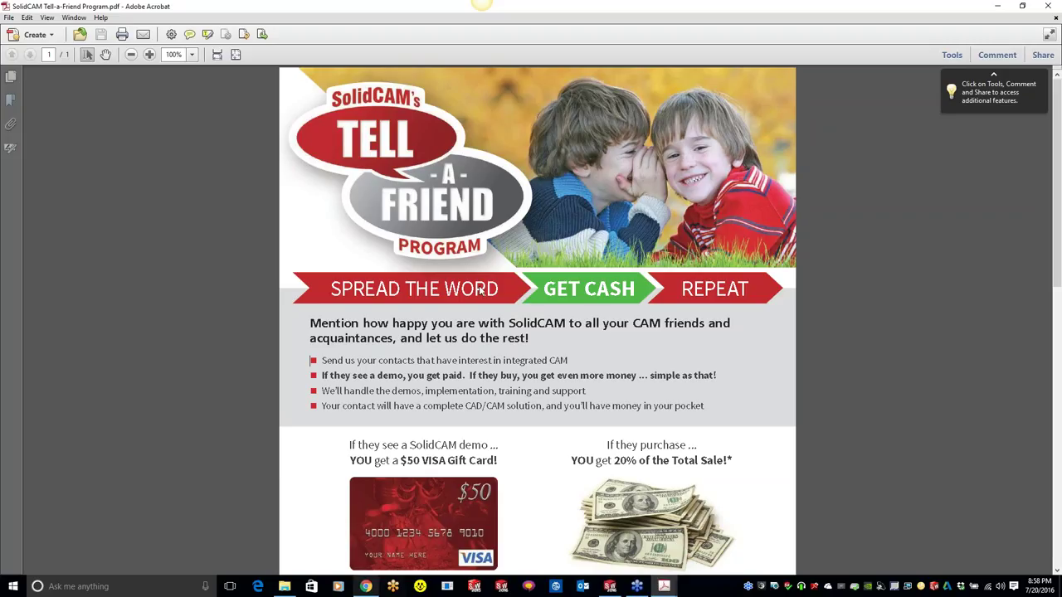
{"action": "key", "text": "alt+Tab"}
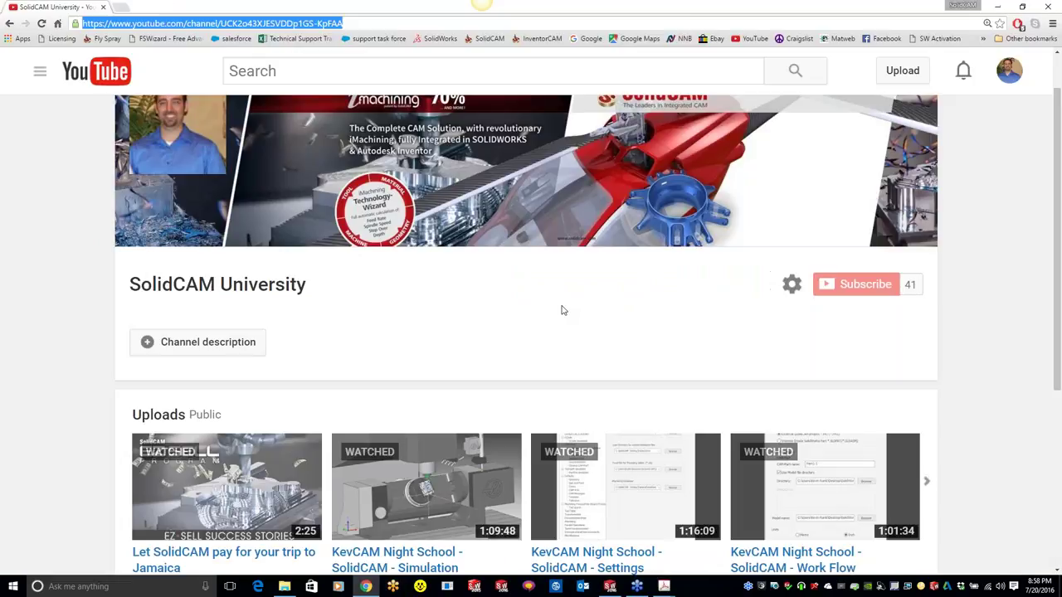